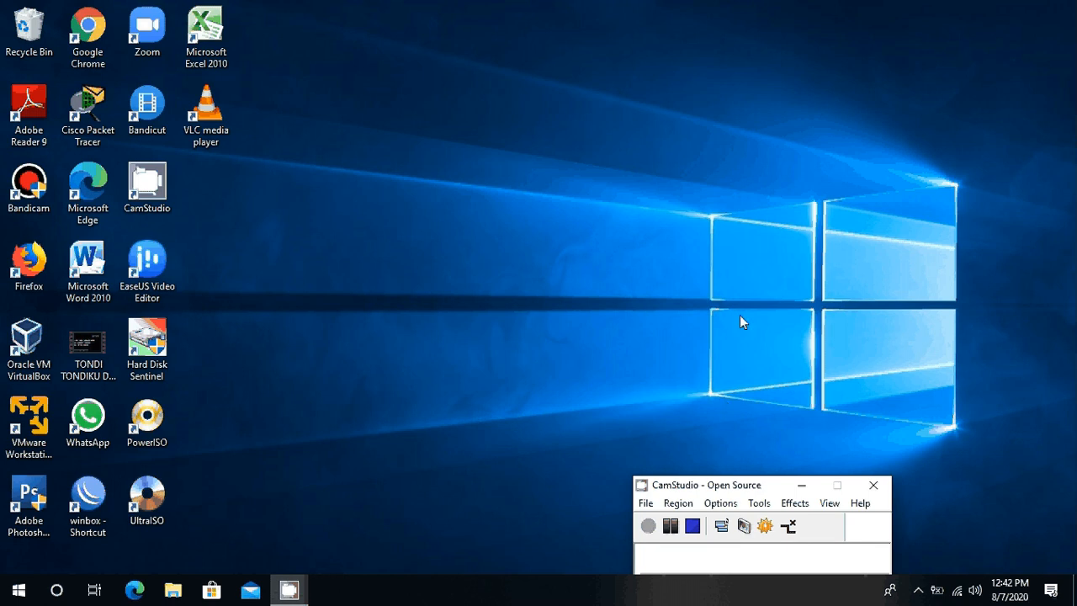
# Step: Launch Cisco Packet Tracer from the desktop and maximize its window
pyautogui.click(98, 132)
pyautogui.doubleClick(98, 132)
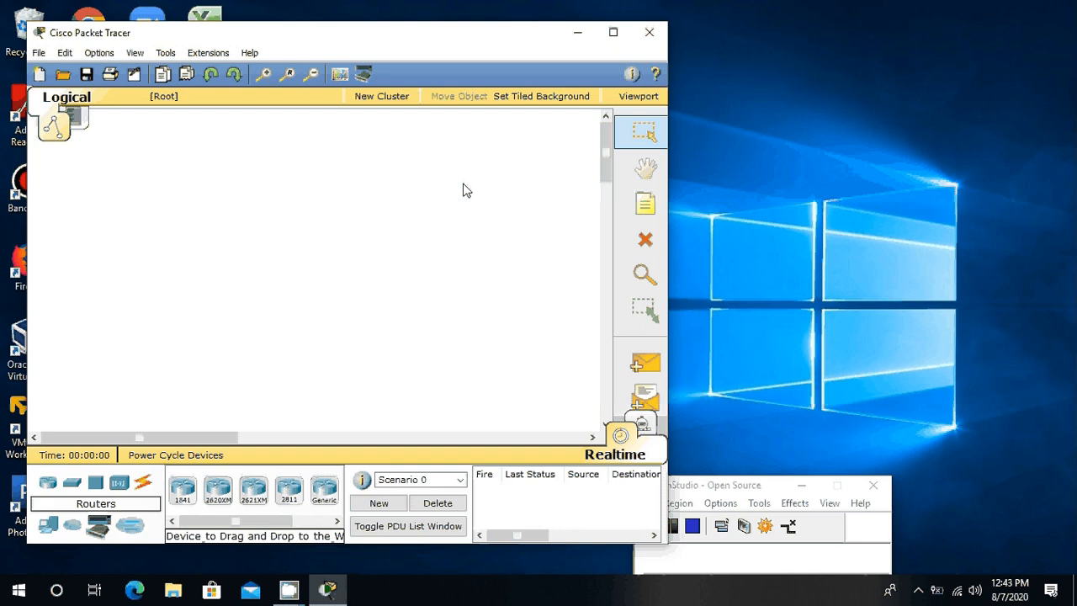
pyautogui.click(616, 35)
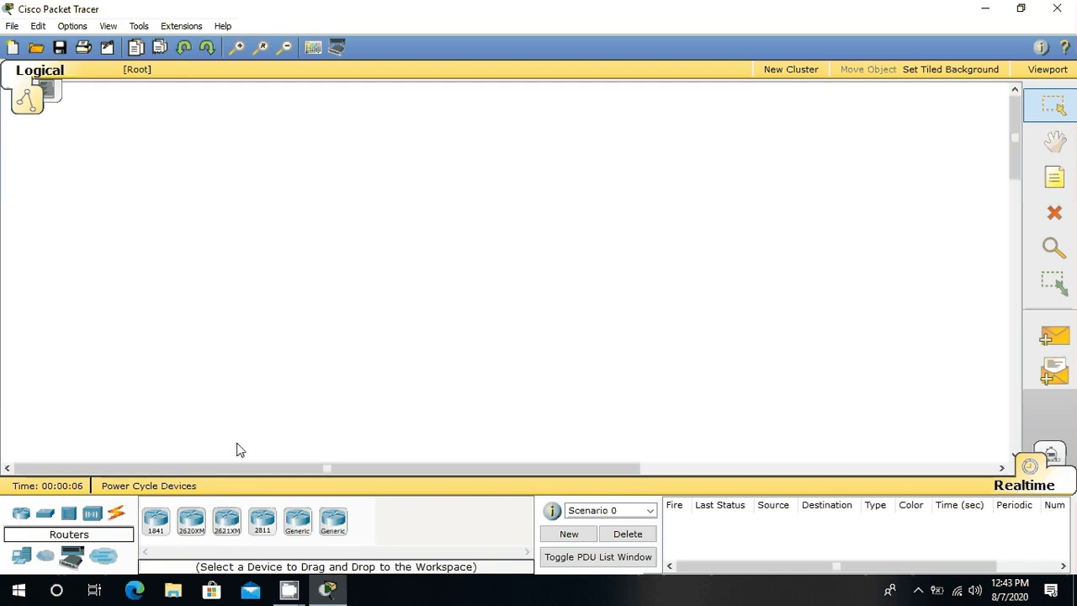
# Step: Place two 1841 routers side by side, well apart, in the upper part of the logical workspace
pyautogui.click(157, 522)
pyautogui.click(301, 187)
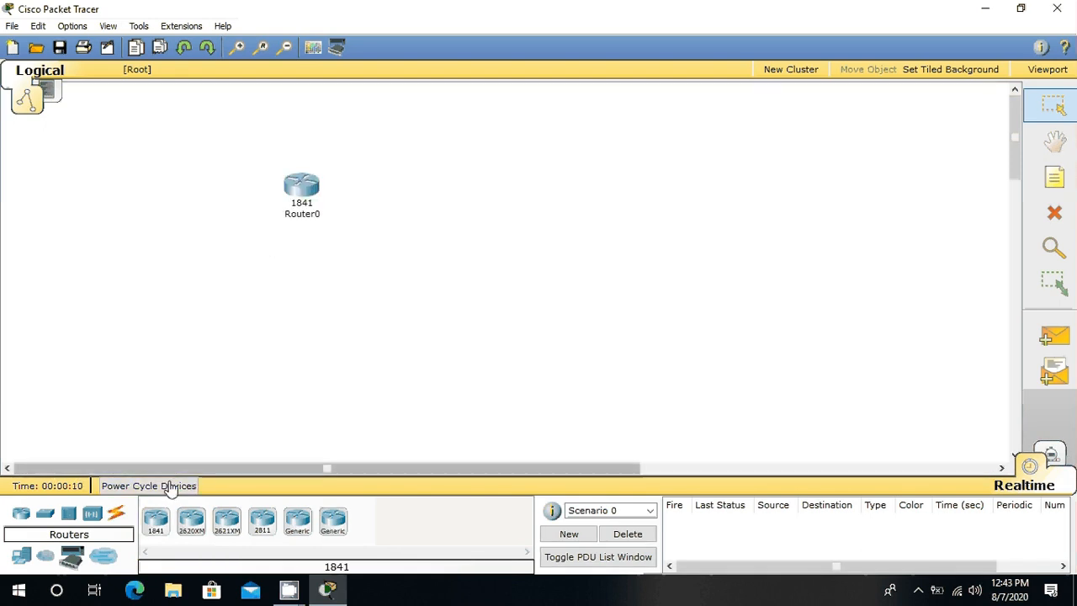
pyautogui.click(157, 520)
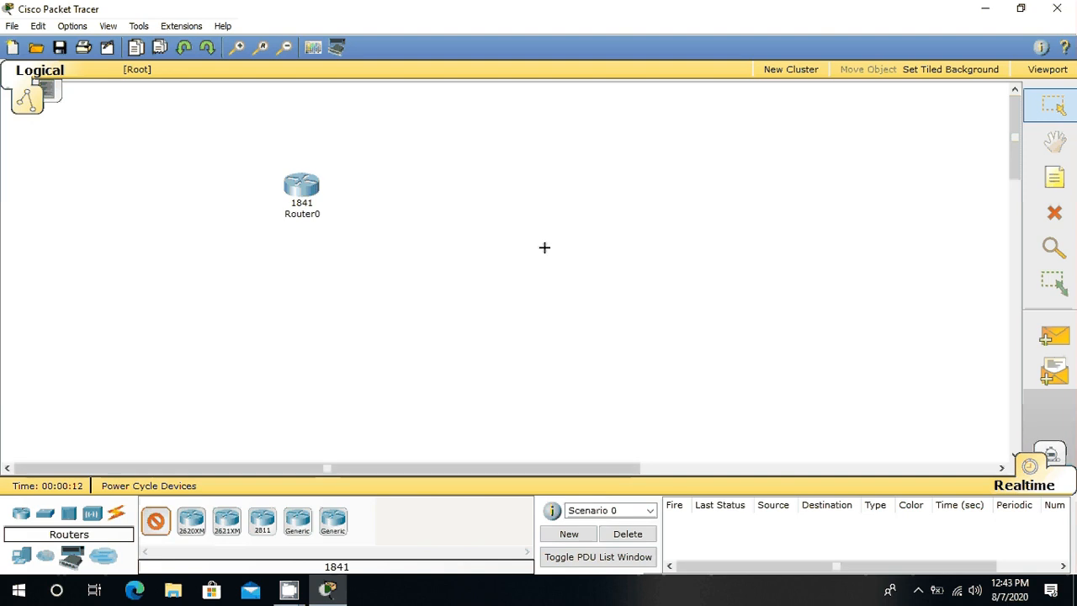
pyautogui.click(601, 187)
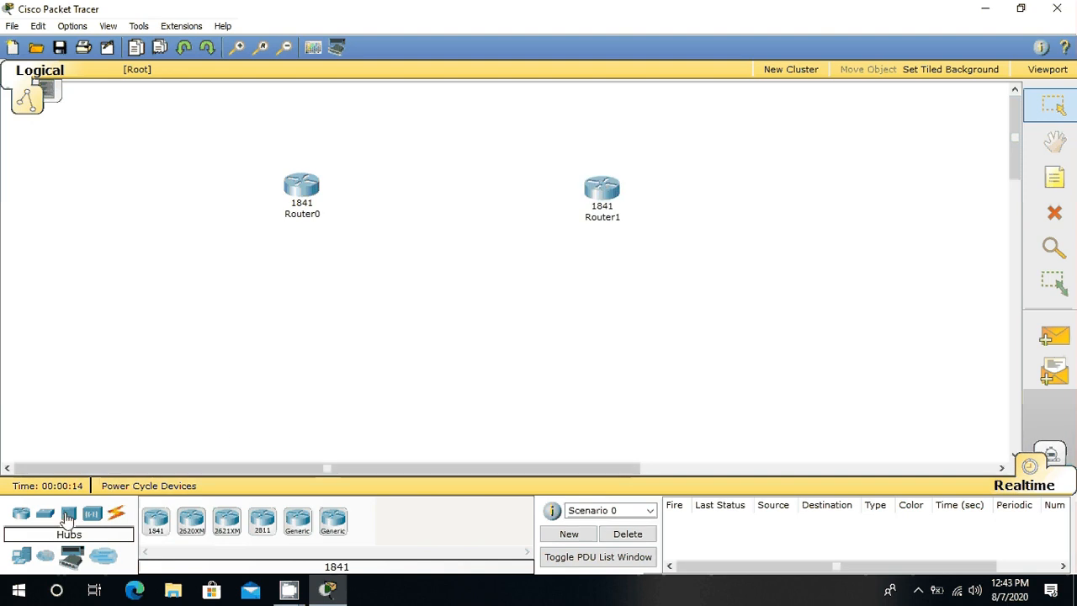
# Step: Place two 2950-24 switches, one below and outward of each router
pyautogui.click(46, 518)
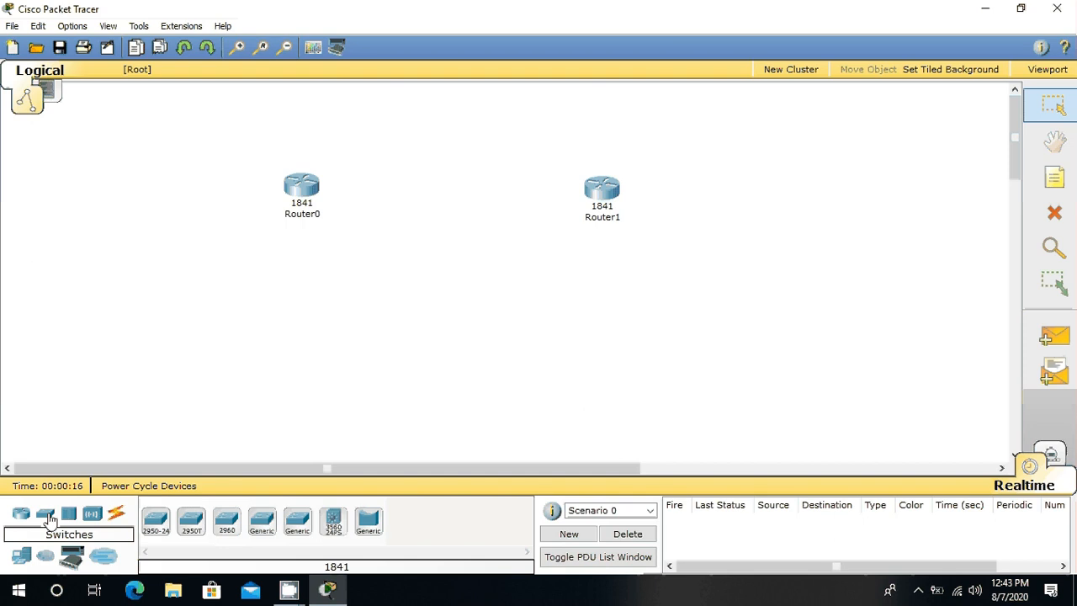
pyautogui.click(156, 519)
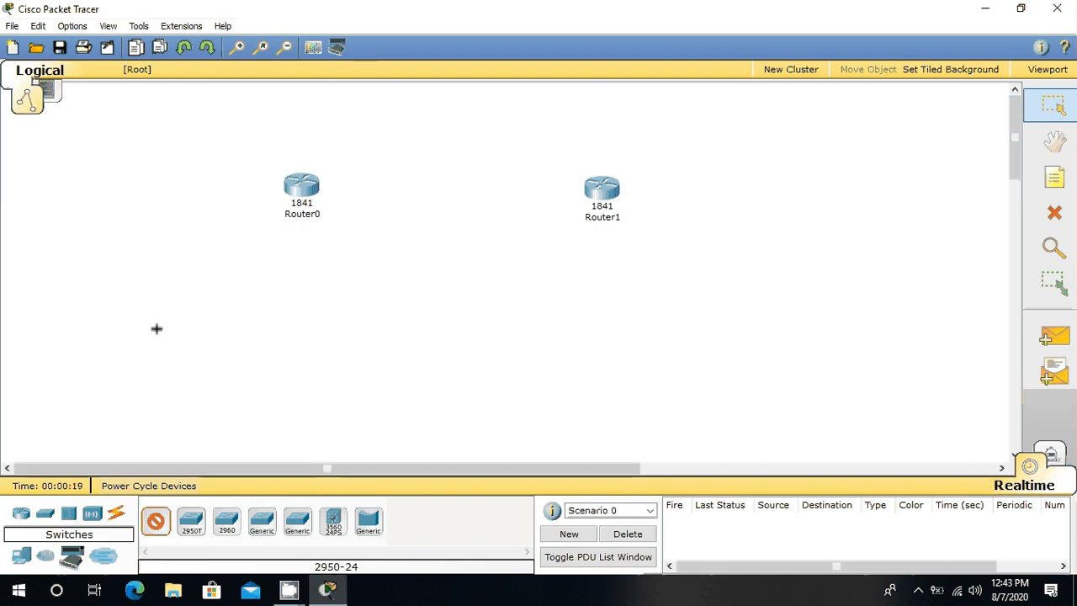
pyautogui.click(185, 288)
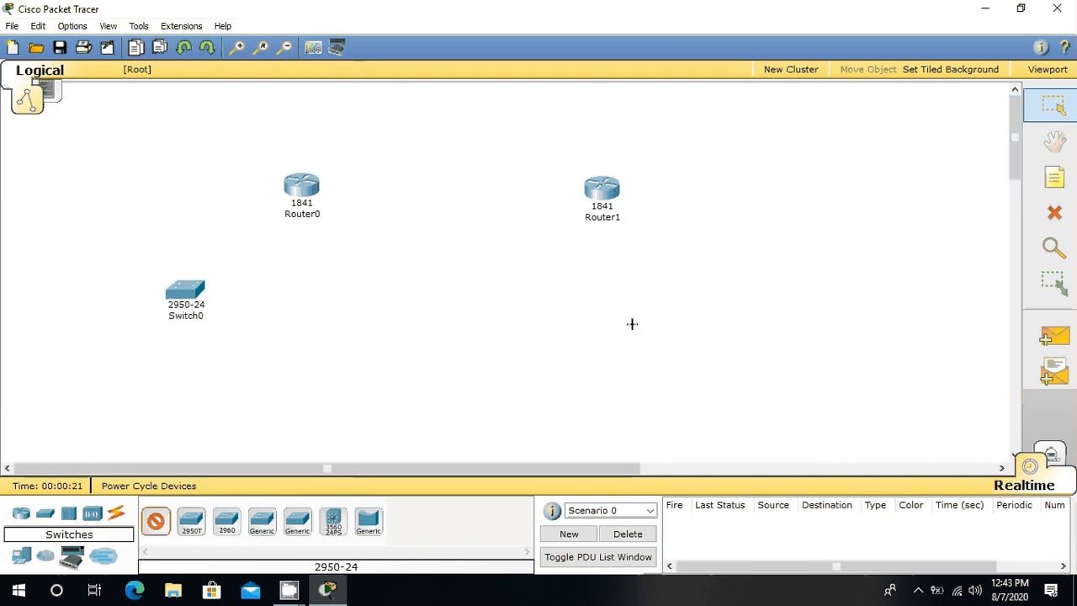
pyautogui.click(700, 296)
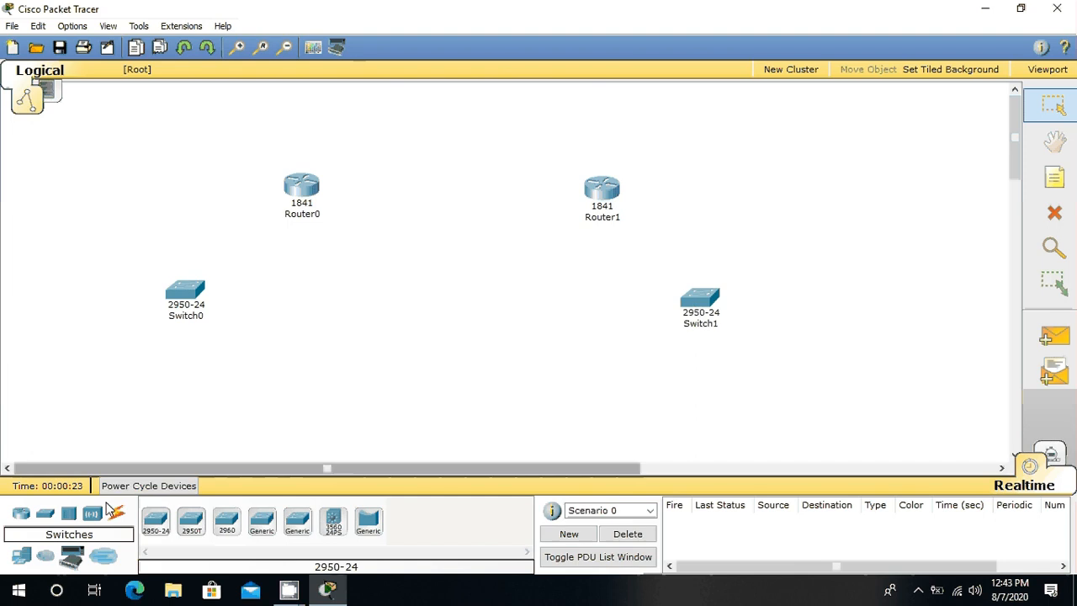
# Step: Place five generic PC-PT computers in a row below Switch0 and adjust their spacing
pyautogui.click(22, 557)
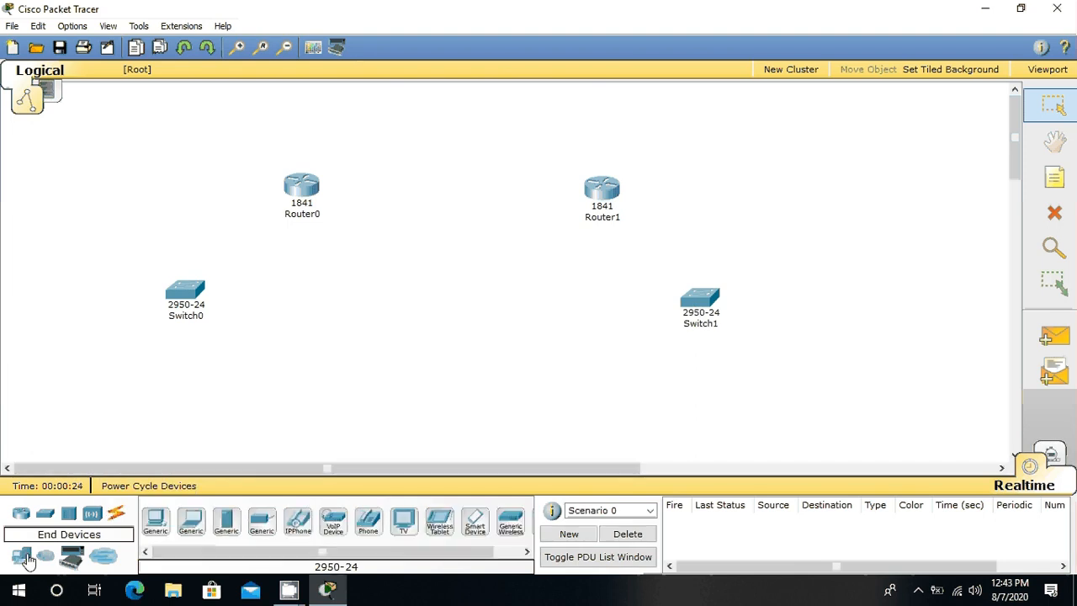
pyautogui.click(155, 522)
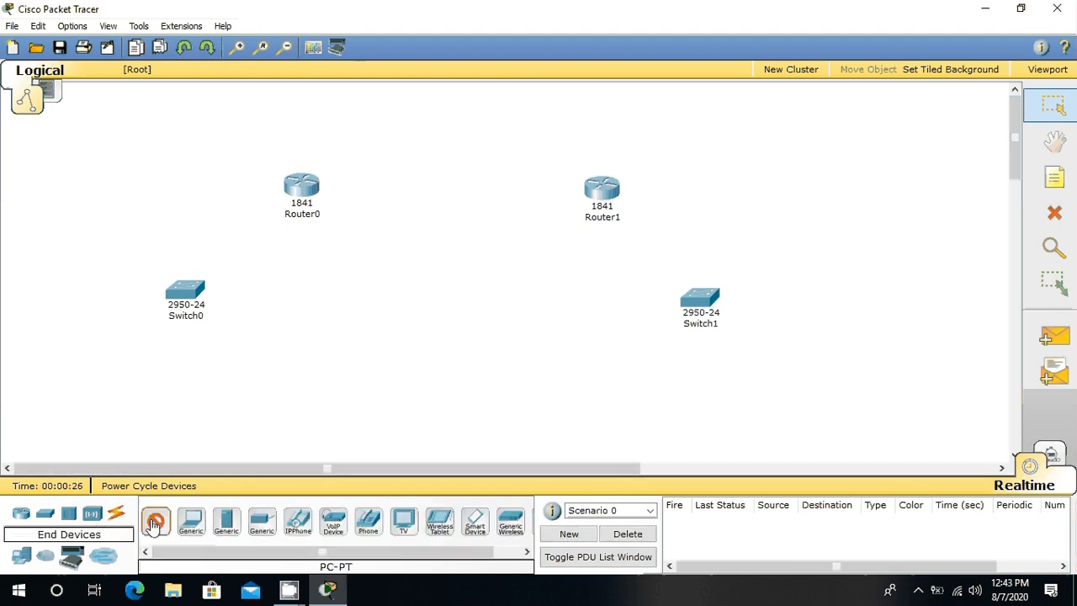
pyautogui.click(60, 394)
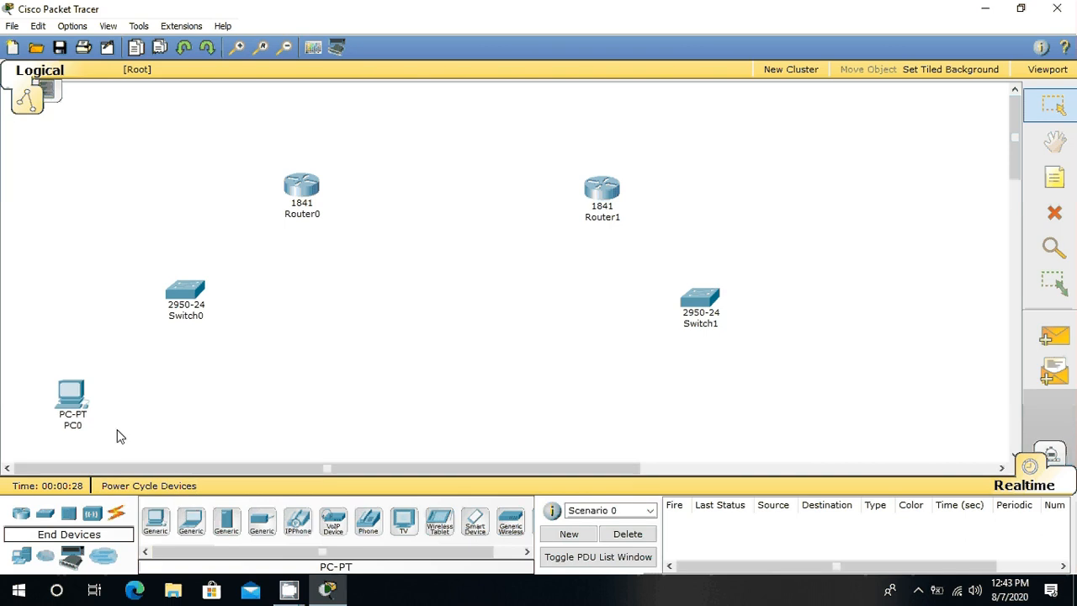
pyautogui.click(116, 398)
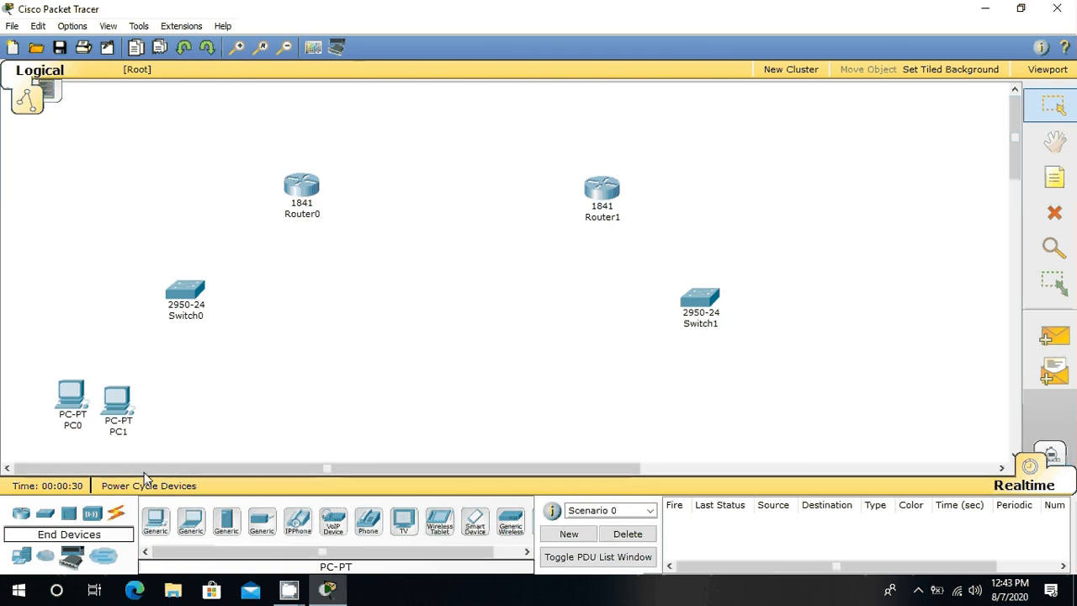
pyautogui.click(160, 519)
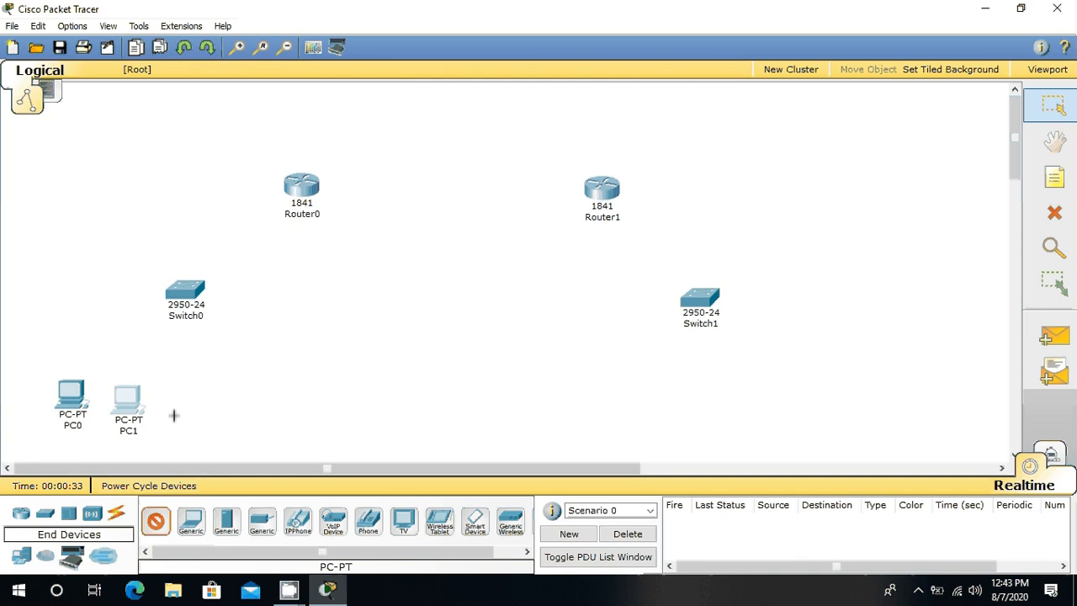
pyautogui.click(199, 392)
pyautogui.click(166, 523)
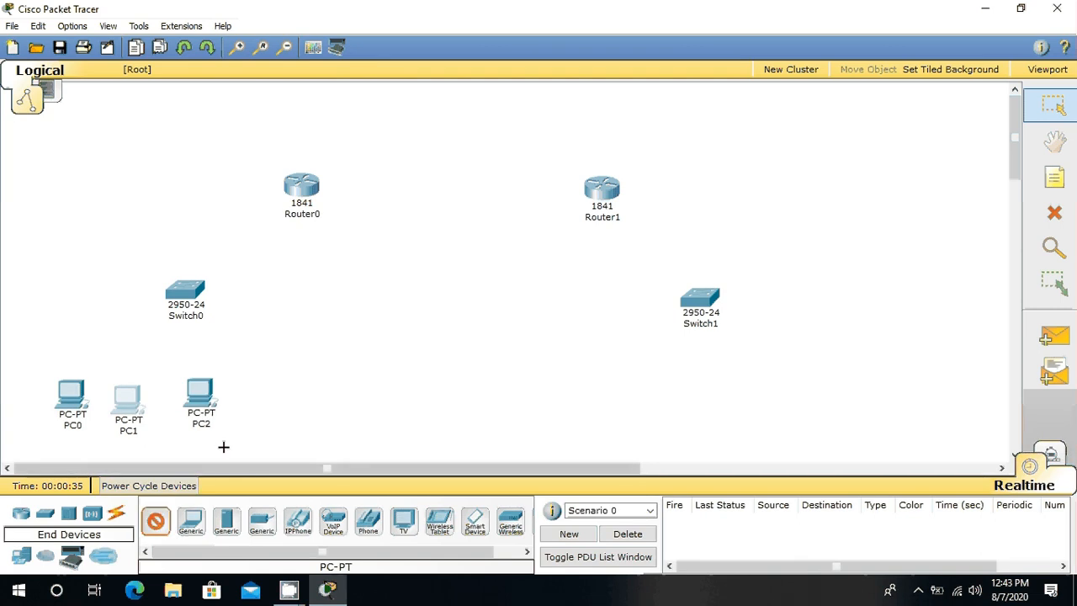
pyautogui.click(255, 394)
pyautogui.click(163, 521)
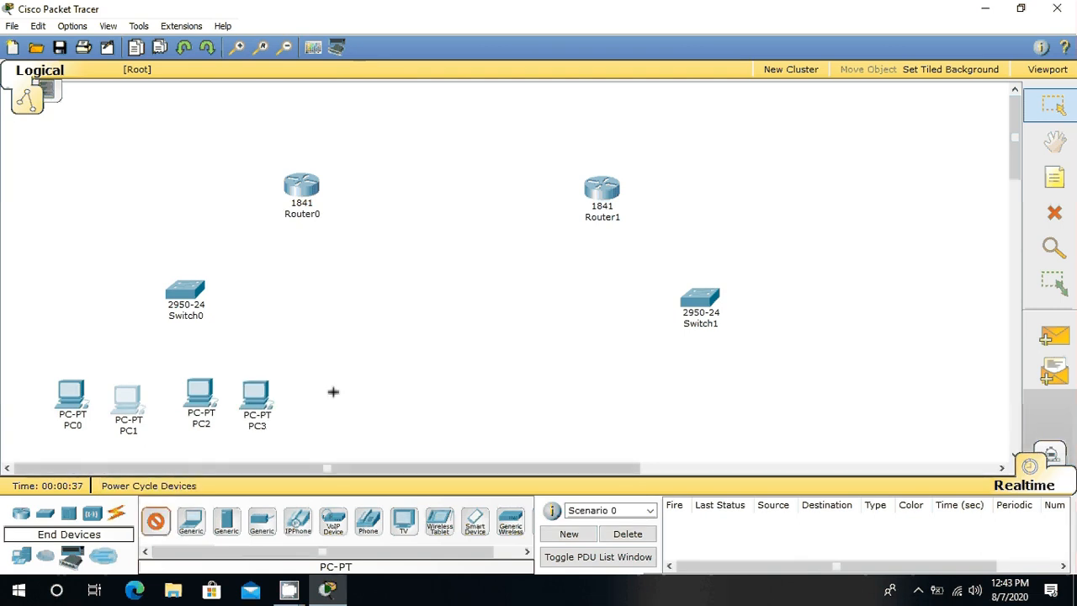
pyautogui.click(332, 392)
pyautogui.moveTo(194, 407); pyautogui.dragTo(191, 409)
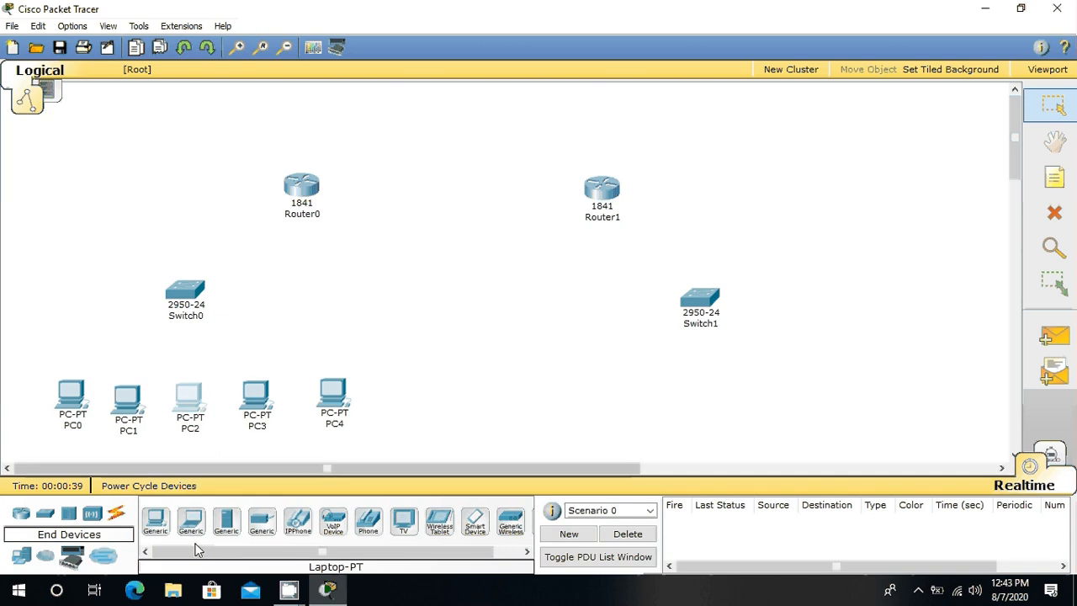
# Step: Place five generic PC-PT computers in a row below Switch1
pyautogui.click(156, 520)
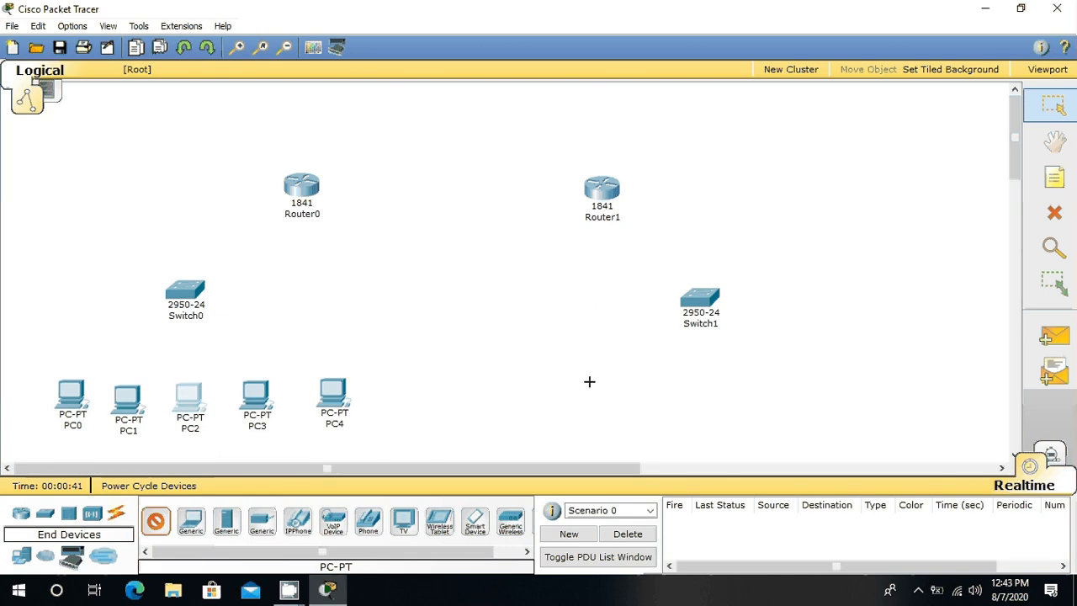
pyautogui.click(589, 381)
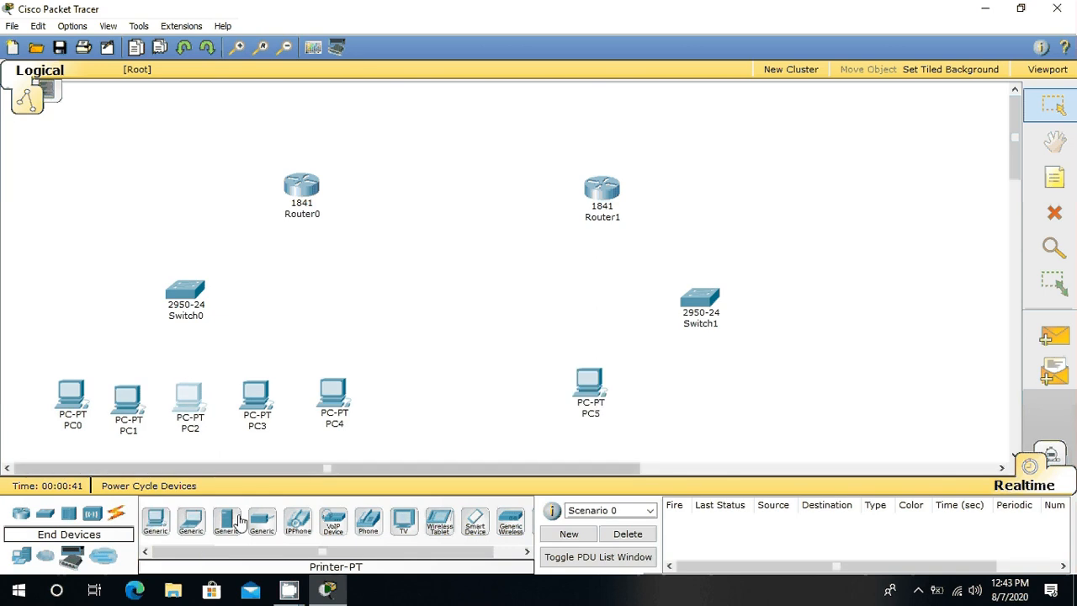
pyautogui.click(166, 526)
pyautogui.click(673, 383)
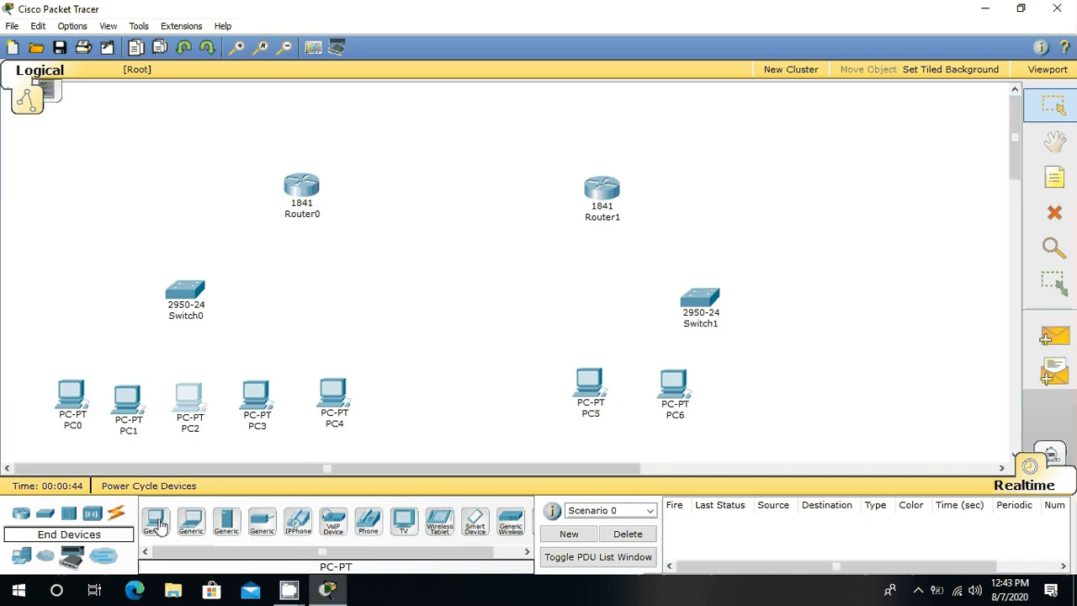
pyautogui.click(769, 392)
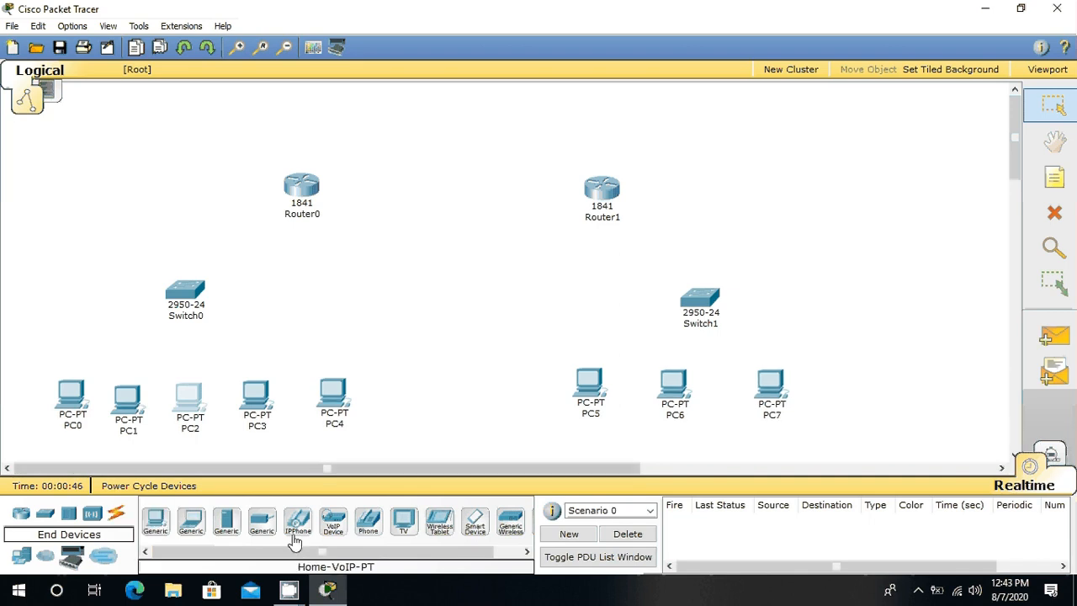
pyautogui.click(156, 522)
pyautogui.click(825, 388)
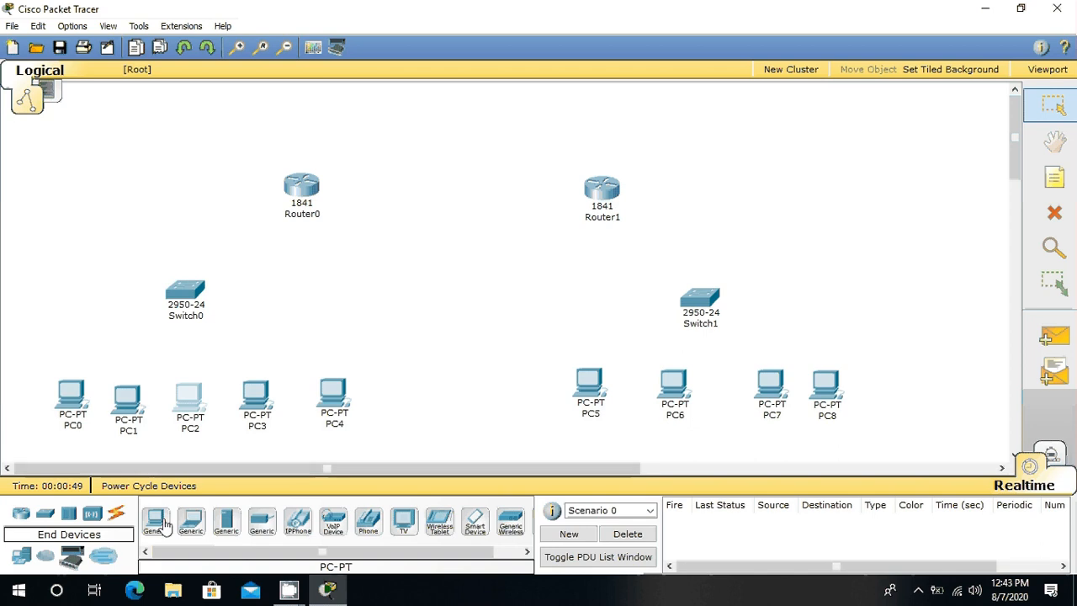
pyautogui.click(156, 521)
pyautogui.click(900, 377)
# Step: Move PC7, PC8 and PC9 to even out their row, and shift Switch0 slightly towards the middle of its PCs
pyautogui.click(770, 386)
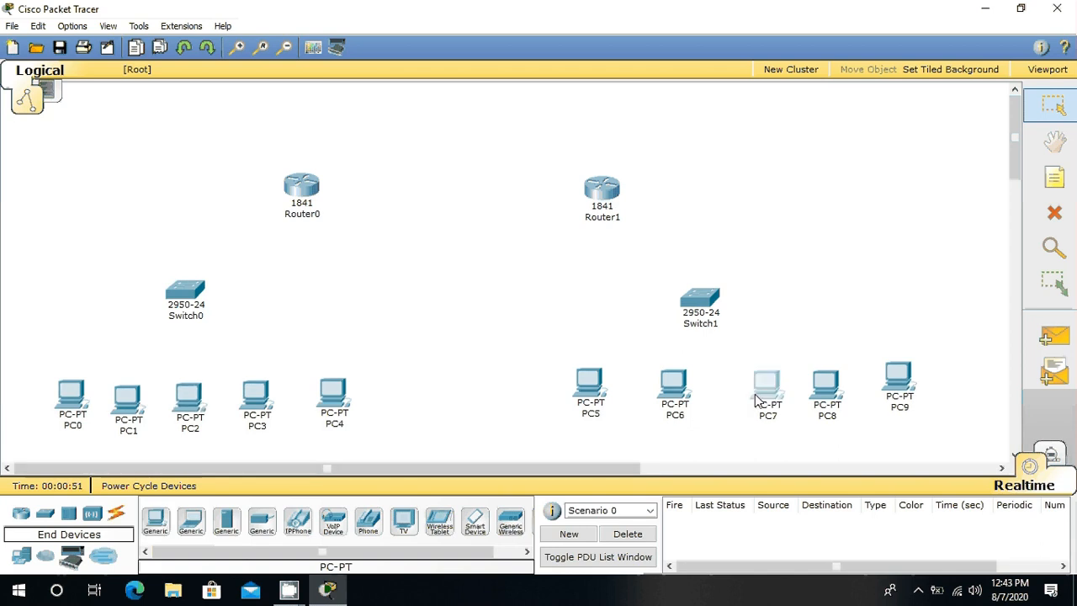
pyautogui.moveTo(770, 386); pyautogui.dragTo(741, 394)
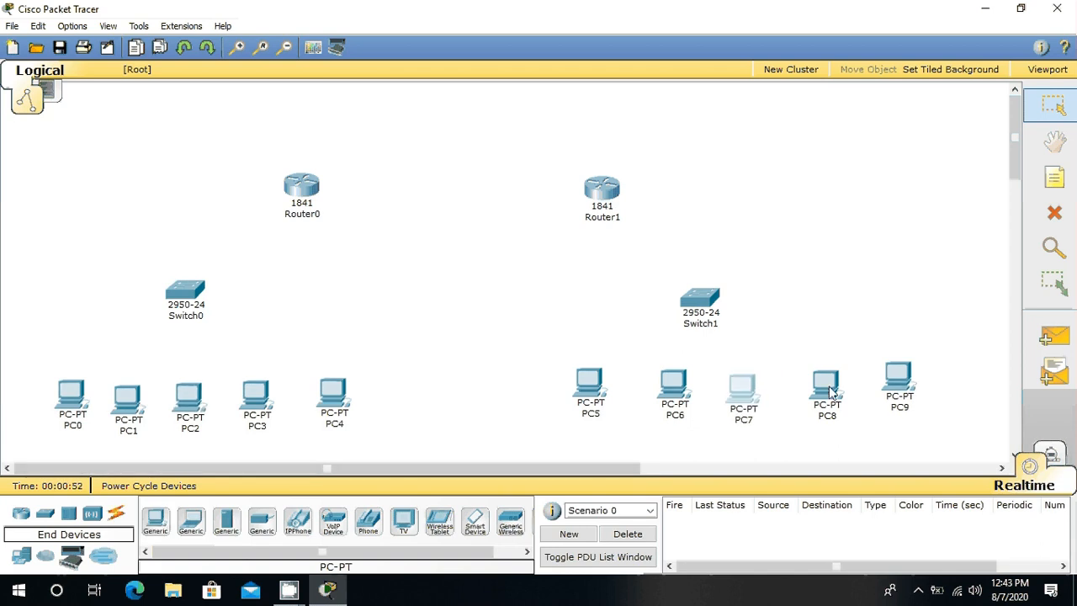
pyautogui.moveTo(829, 392); pyautogui.dragTo(810, 394)
pyautogui.click(899, 378)
pyautogui.moveTo(899, 378); pyautogui.dragTo(880, 392)
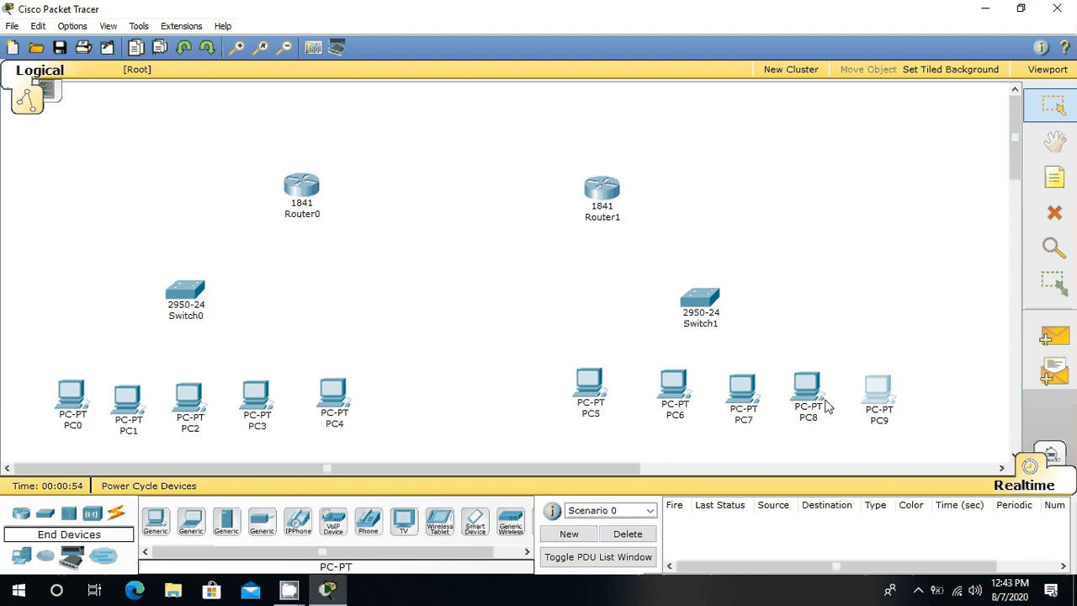
pyautogui.moveTo(816, 407)
pyautogui.moveTo(193, 295); pyautogui.dragTo(207, 297)
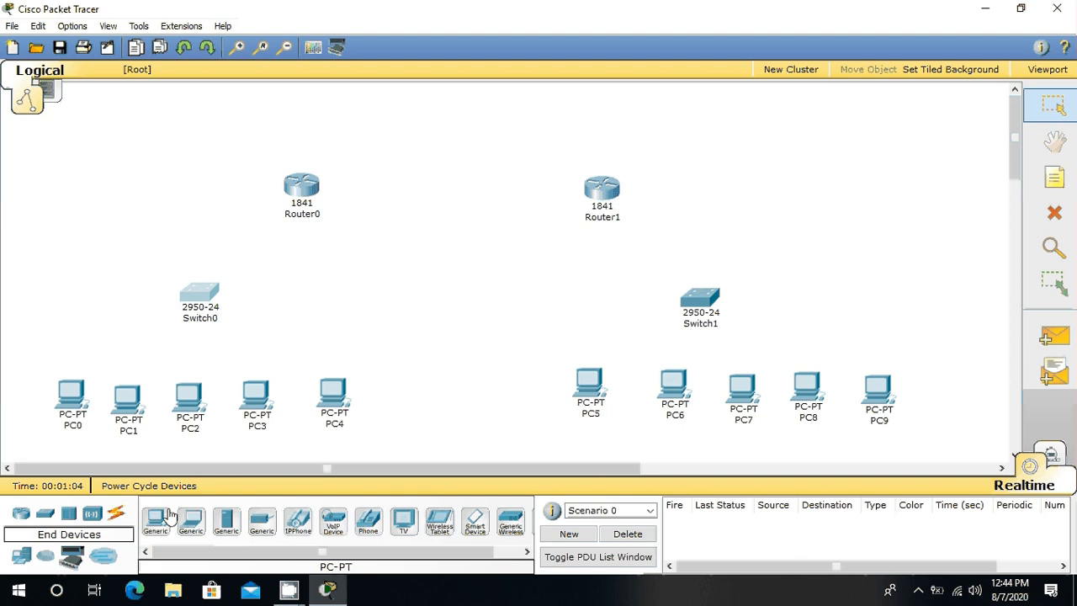
# Step: Connect PC0's FastEthernet port to Switch0's FastEthernet0/2 with a Copper Straight-Through cable
pyautogui.click(116, 512)
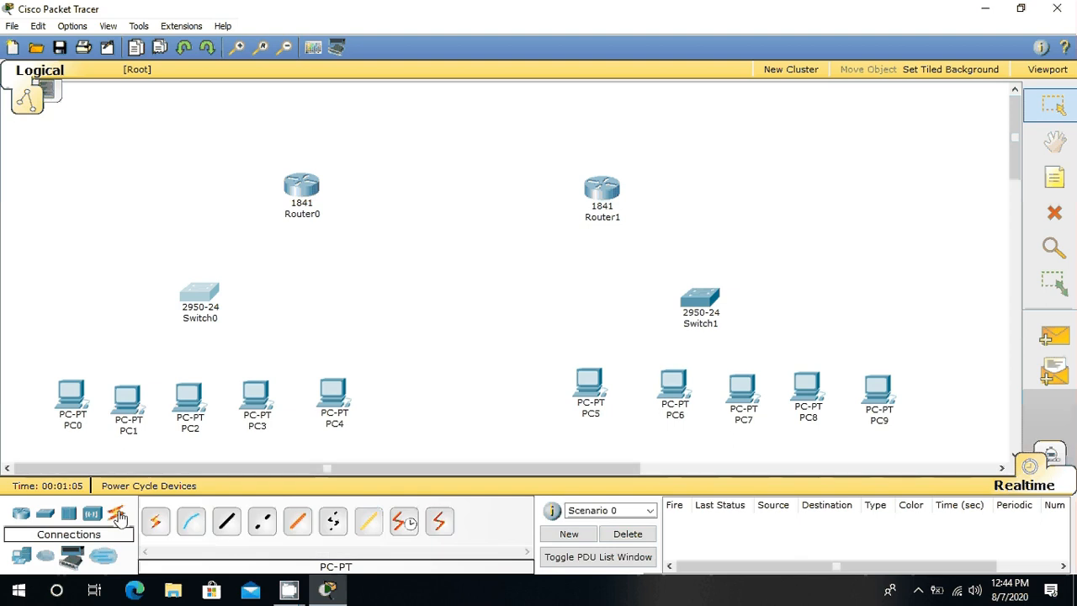
pyautogui.click(227, 524)
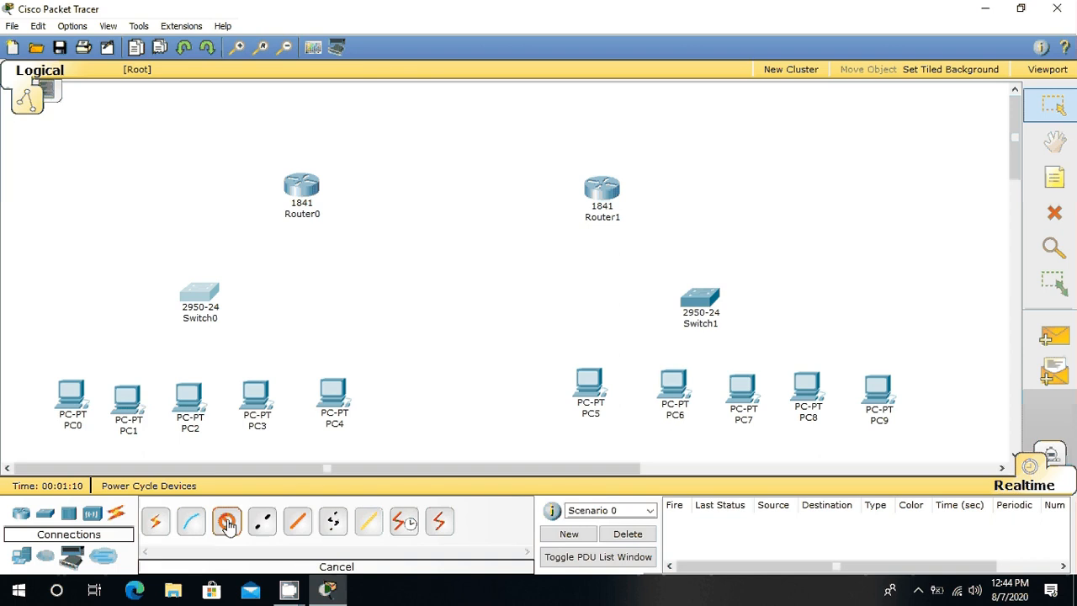
pyautogui.click(67, 391)
pyautogui.click(93, 408)
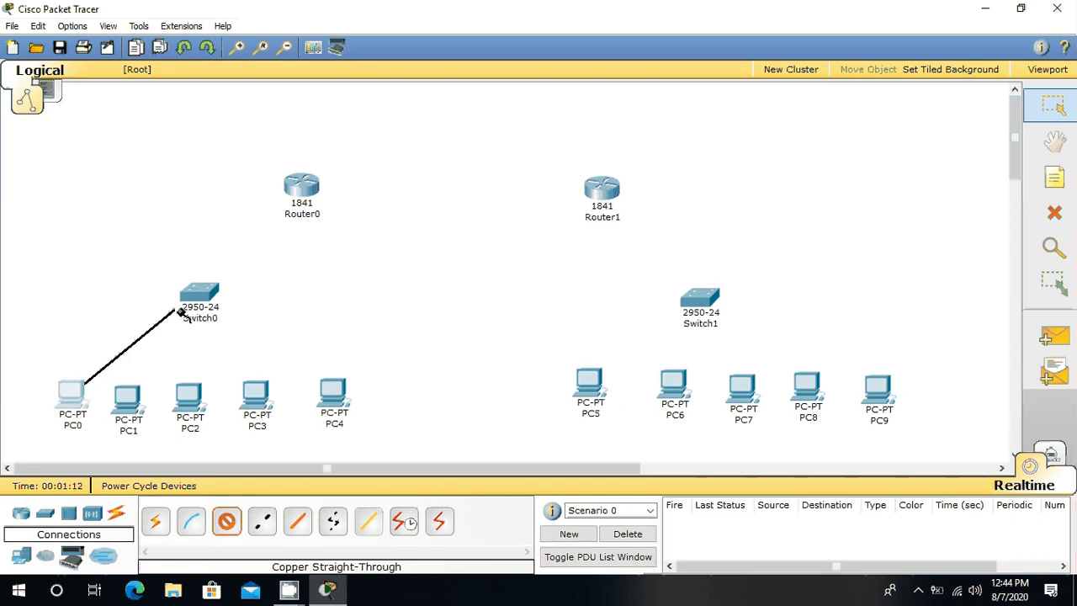
pyautogui.click(198, 298)
pyautogui.click(241, 224)
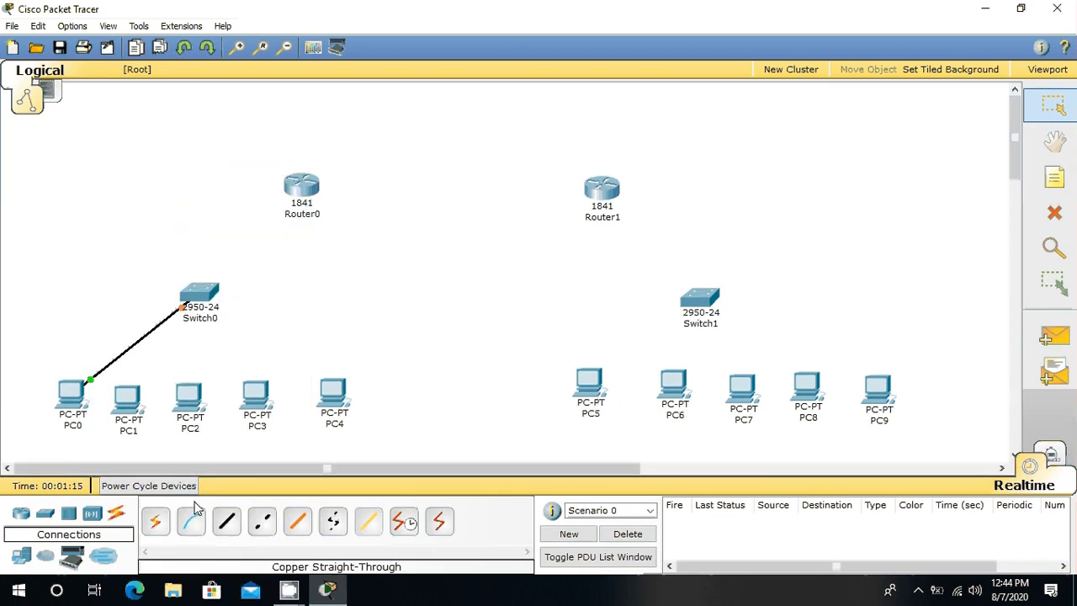
# Step: Connect PC1's FastEthernet port to Switch0's FastEthernet0/6 with a Copper Straight-Through cable
pyautogui.click(226, 522)
pyautogui.click(126, 394)
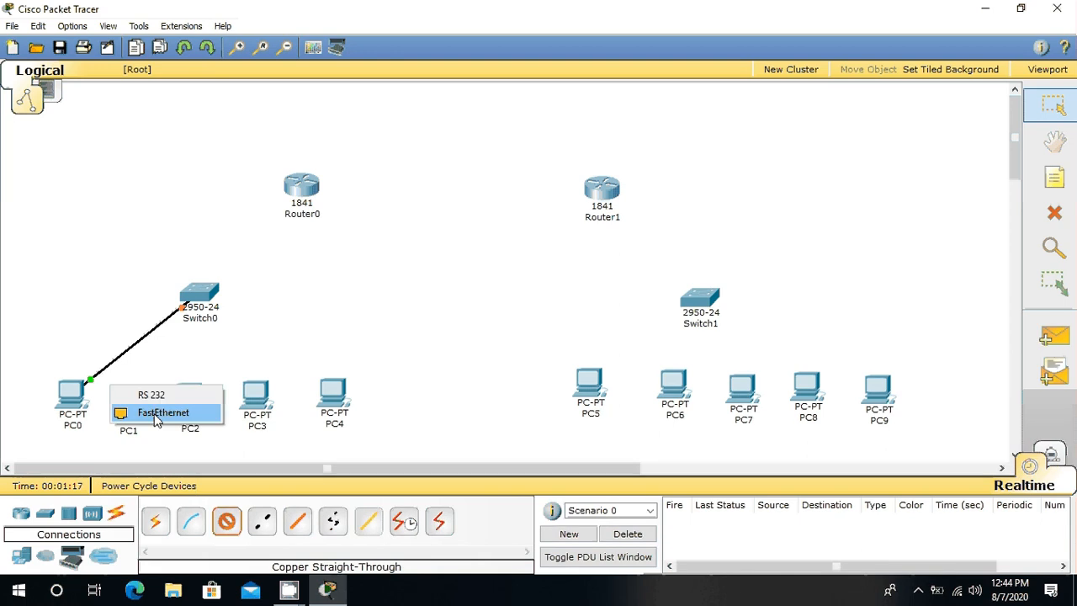
pyautogui.click(139, 409)
pyautogui.click(201, 296)
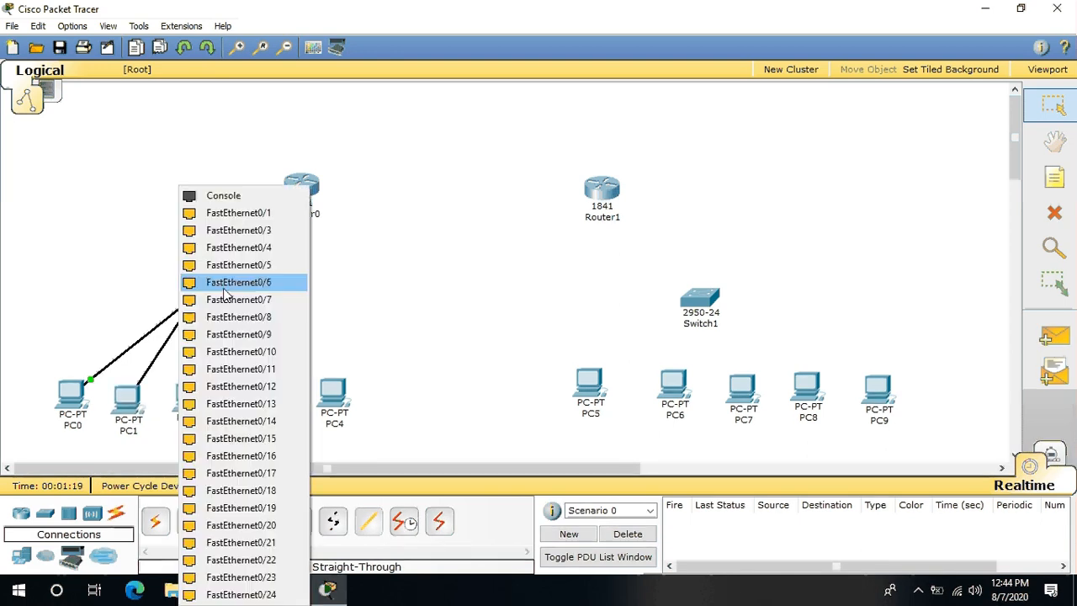
pyautogui.click(228, 279)
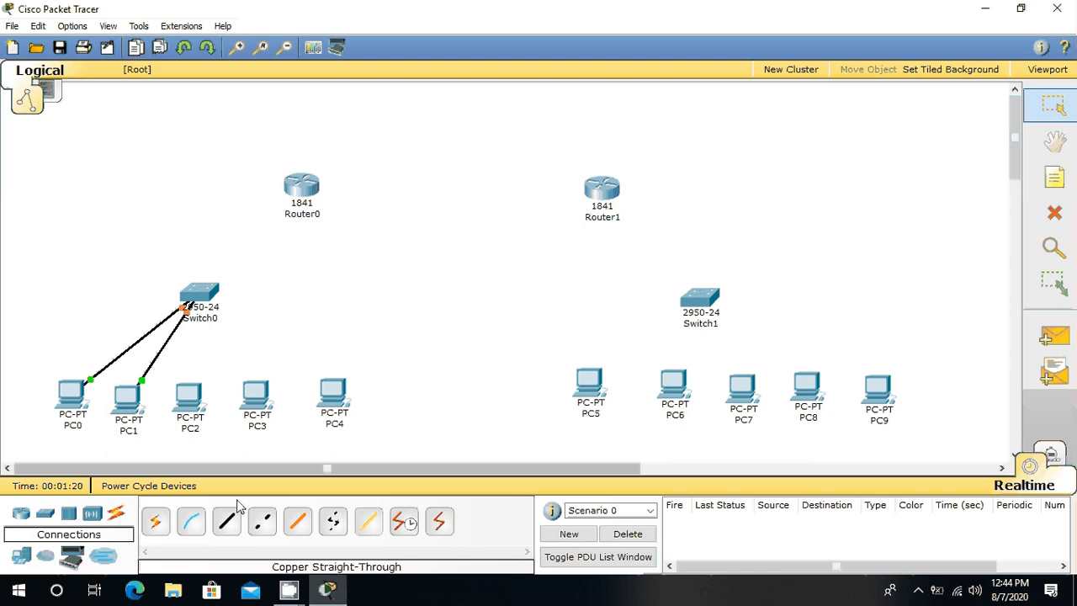
# Step: Connect PC2's FastEthernet port to Switch0's FastEthernet0/10 with a Copper Straight-Through cable
pyautogui.click(225, 523)
pyautogui.click(190, 402)
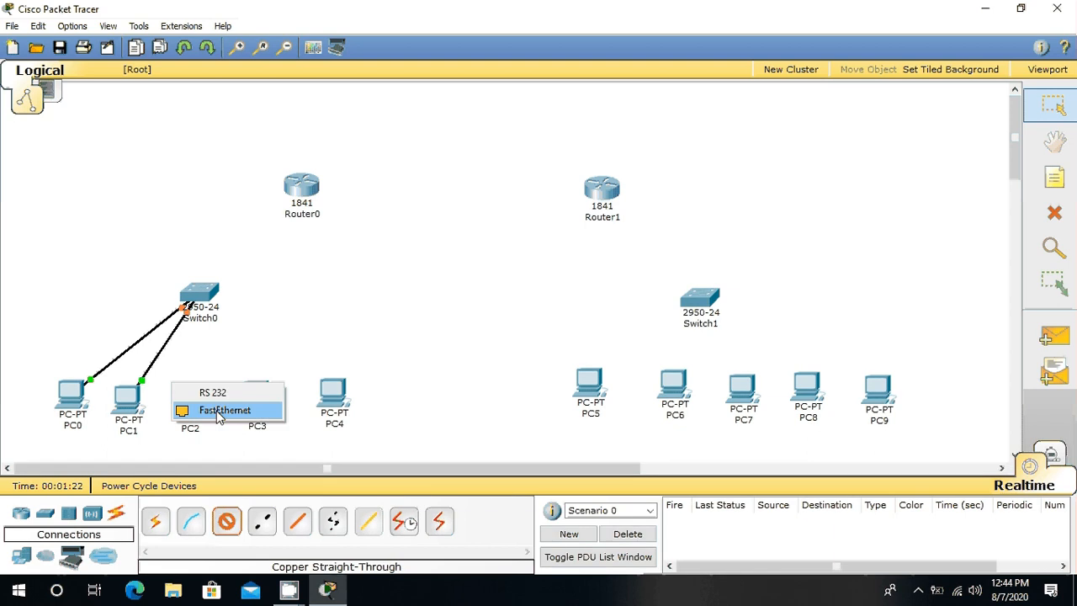
pyautogui.click(219, 410)
pyautogui.click(199, 296)
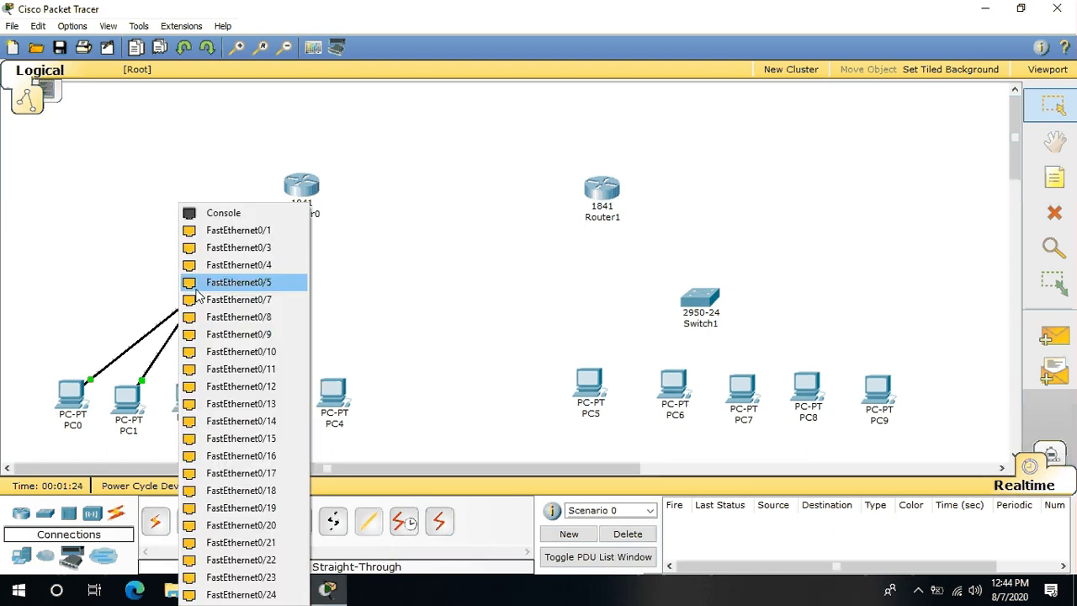
pyautogui.click(251, 406)
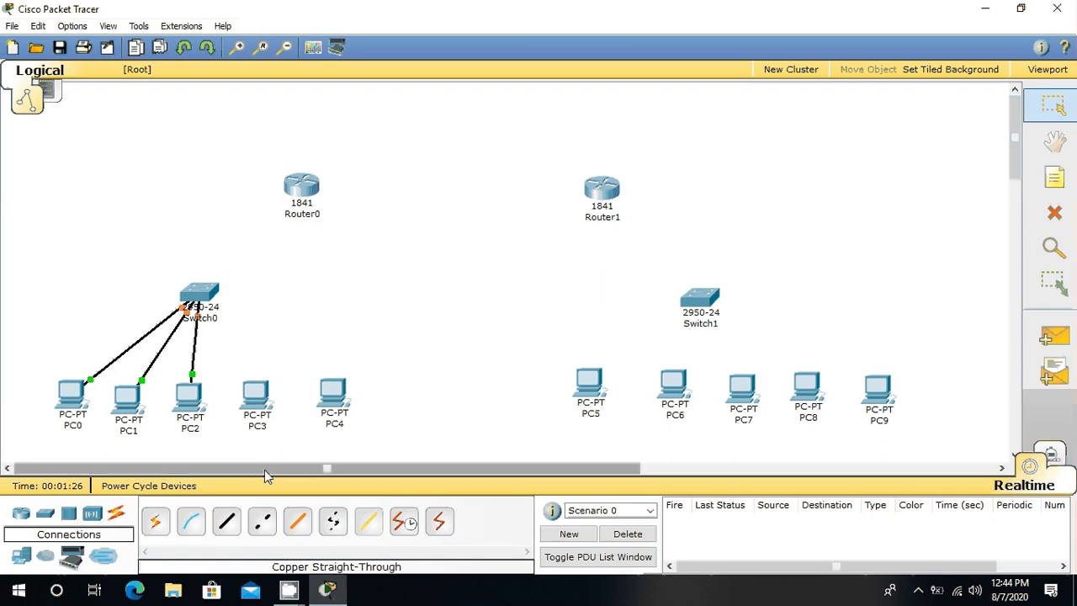
# Step: Connect PC3's FastEthernet port to Switch0's FastEthernet0/7 with a Copper Straight-Through cable
pyautogui.click(225, 522)
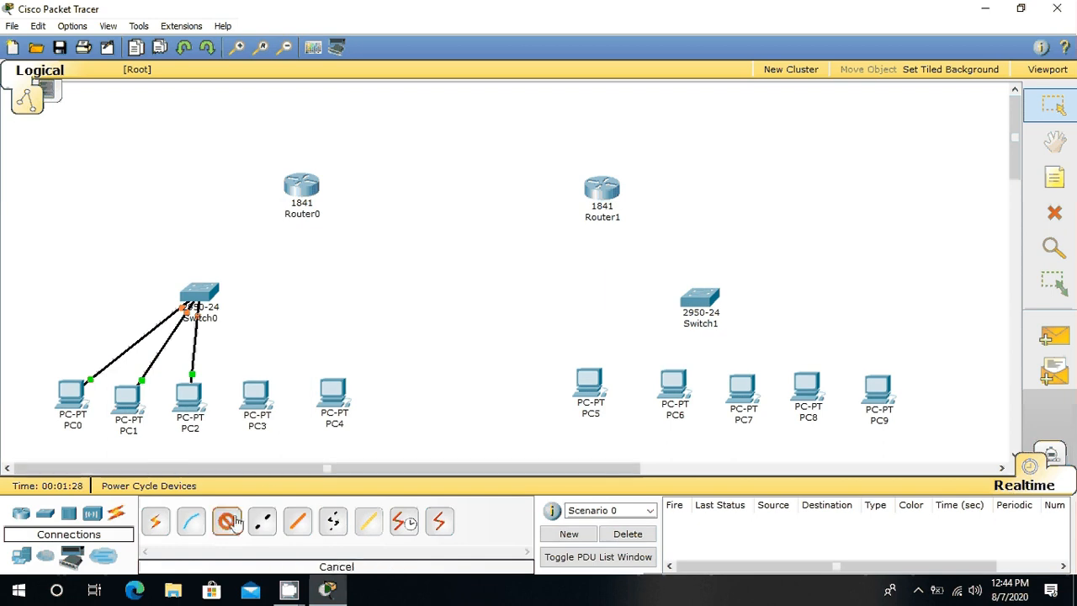
pyautogui.click(256, 396)
pyautogui.click(278, 409)
pyautogui.click(206, 298)
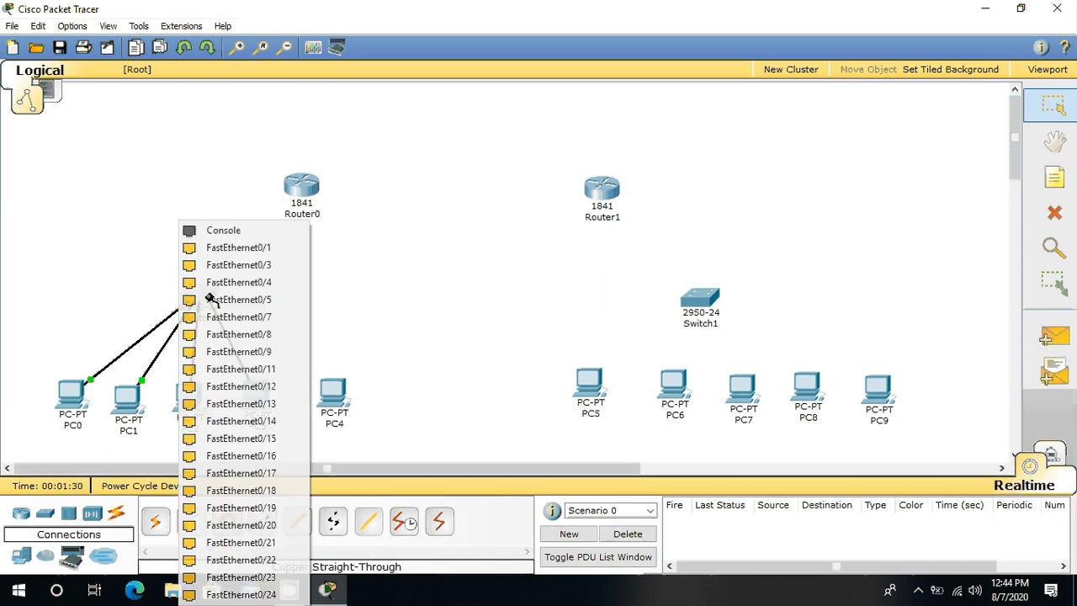
pyautogui.click(238, 300)
# Step: Connect PC4's FastEthernet port to Switch0's FastEthernet0/4 with a Copper Straight-Through cable
pyautogui.click(227, 522)
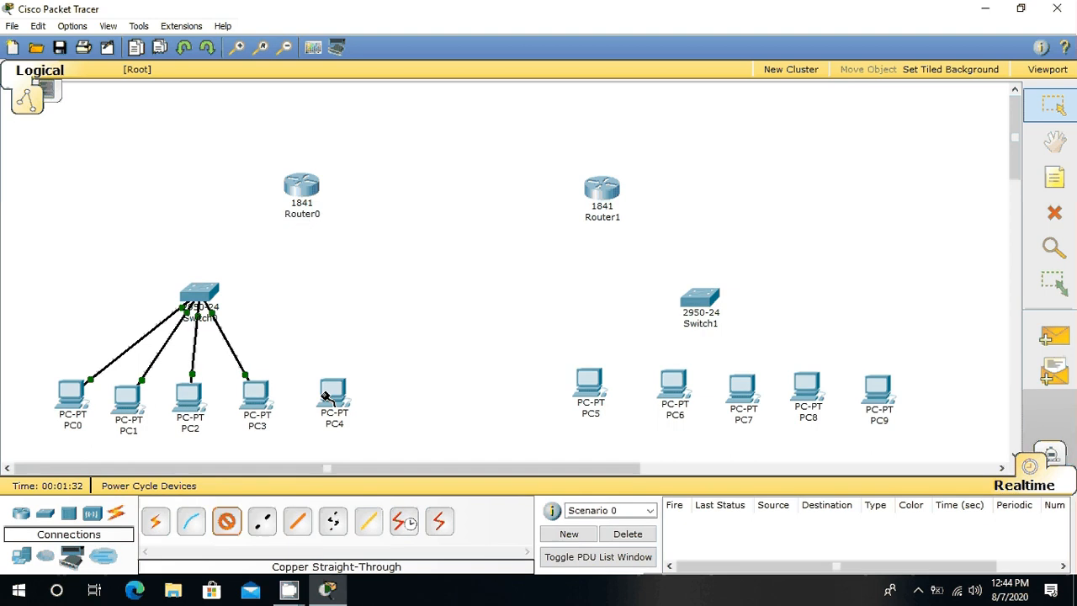
pyautogui.click(331, 389)
pyautogui.click(362, 404)
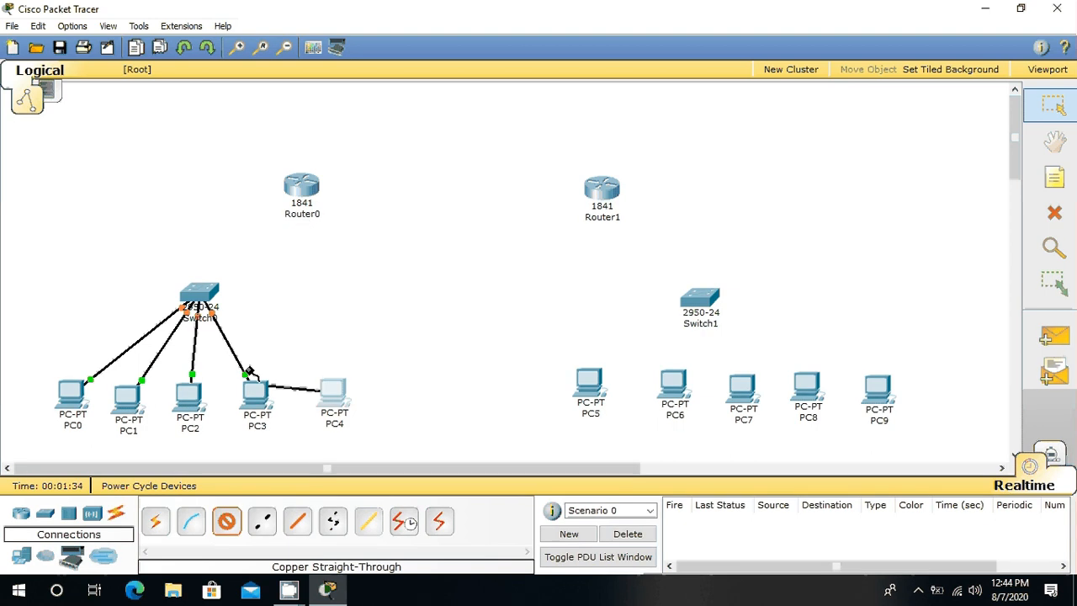
pyautogui.click(199, 294)
pyautogui.click(211, 298)
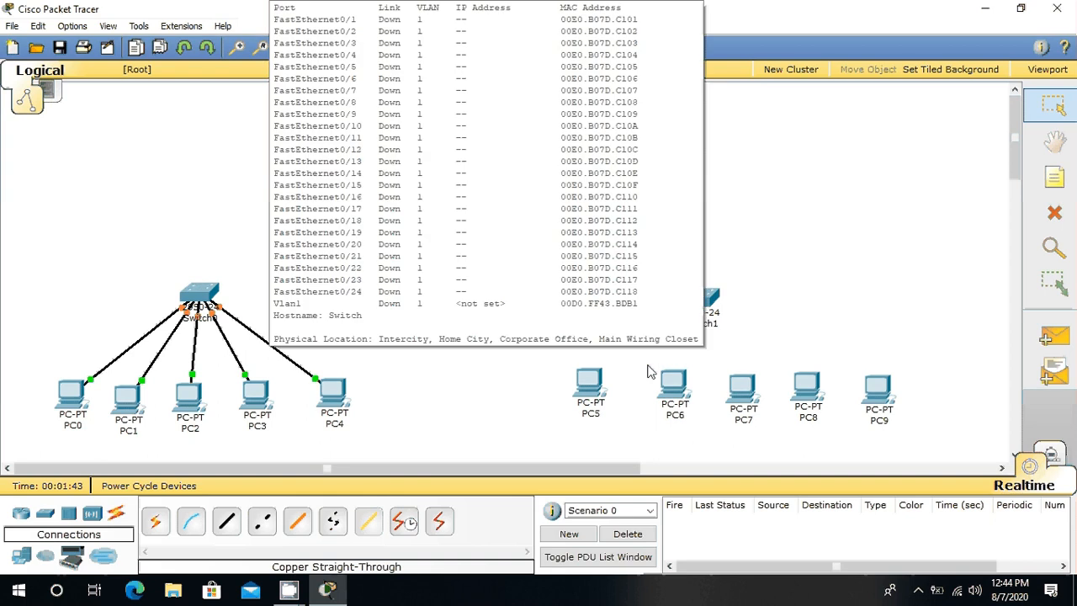
# Step: Connect PC5's FastEthernet port to Switch1's FastEthernet0/7 with a Copper Straight-Through cable
pyautogui.click(226, 522)
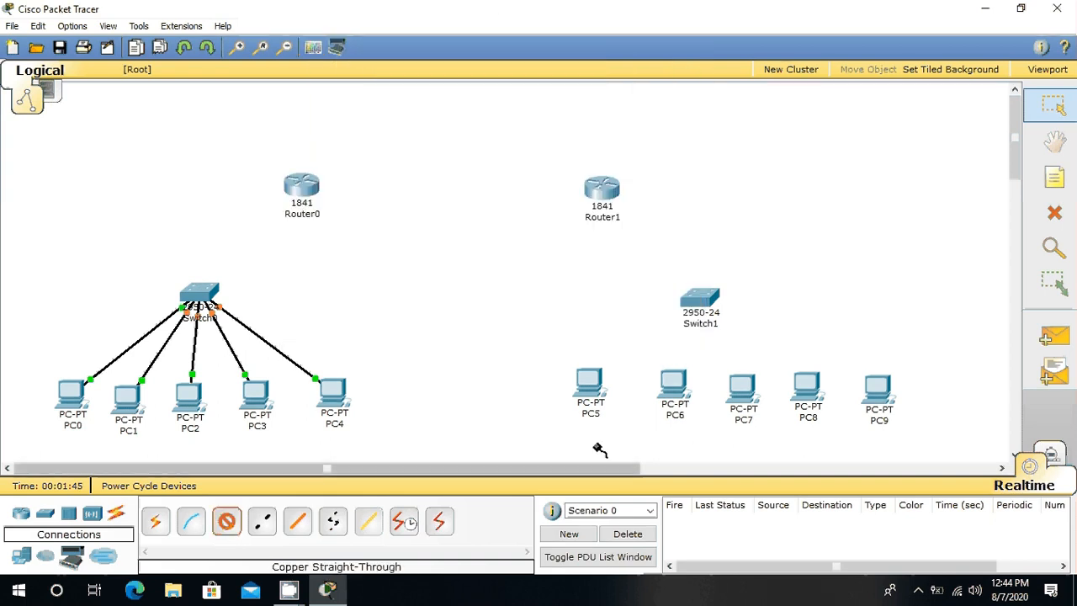
pyautogui.click(589, 383)
pyautogui.click(631, 394)
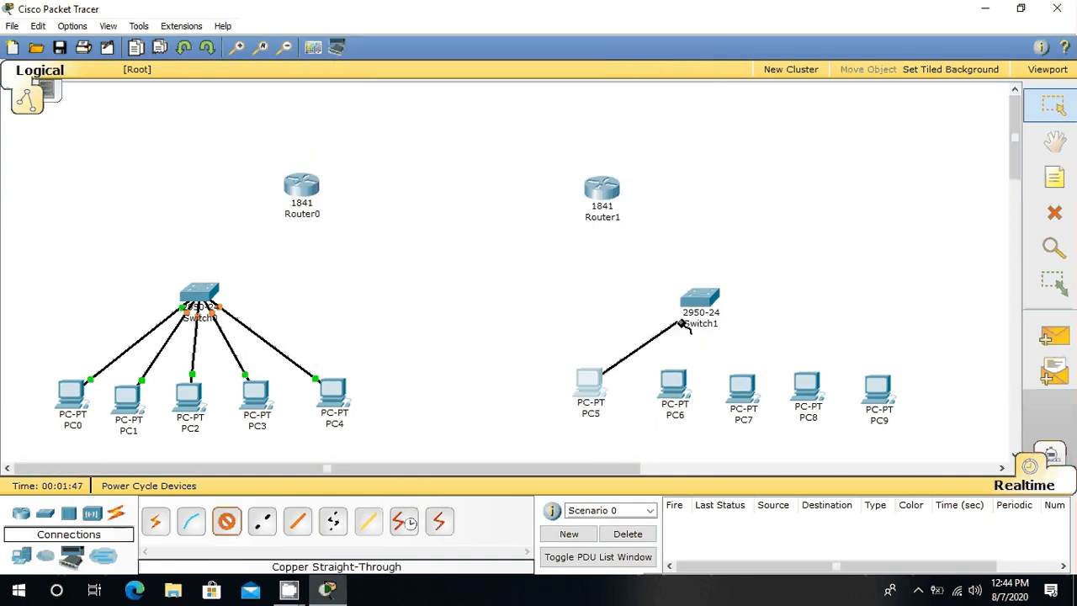
pyautogui.click(685, 326)
pyautogui.click(703, 299)
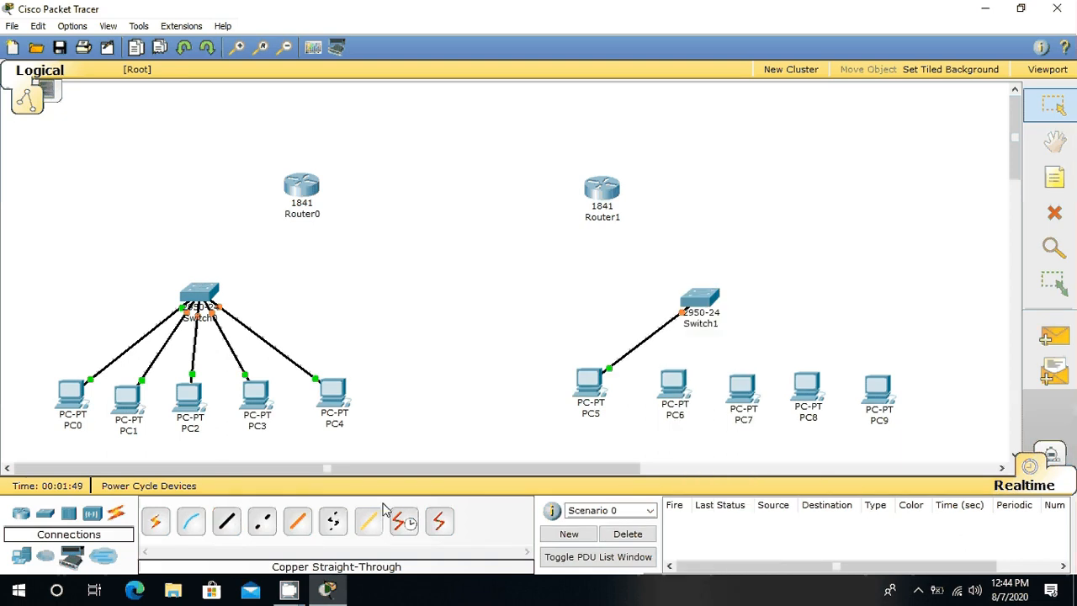
# Step: Connect PC6's FastEthernet port to Switch1's FastEthernet0/6 with a Copper Straight-Through cable
pyautogui.click(237, 524)
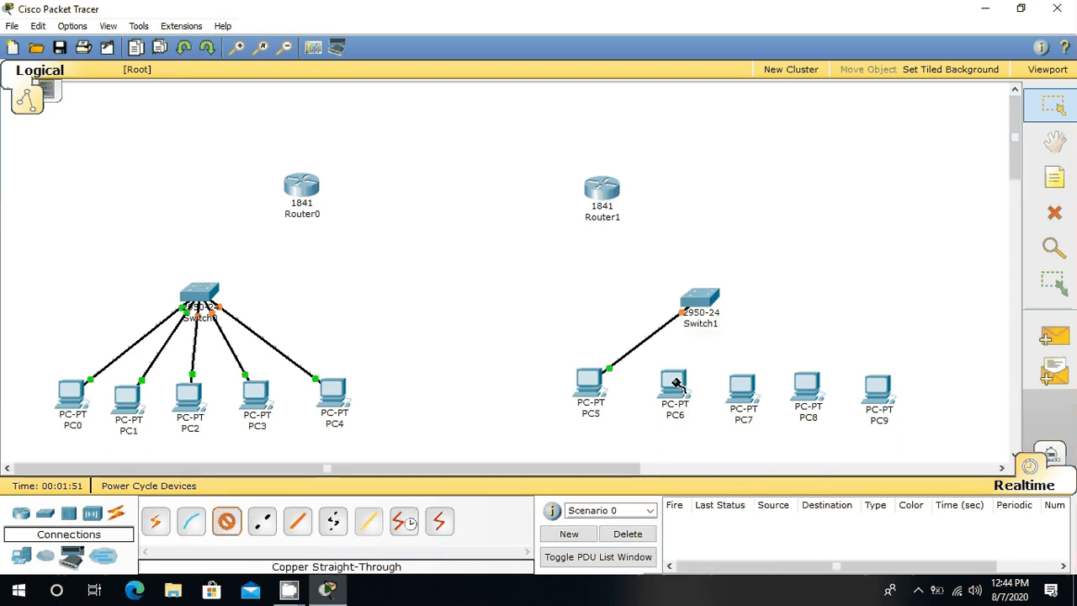
pyautogui.click(676, 383)
pyautogui.click(709, 393)
pyautogui.click(707, 303)
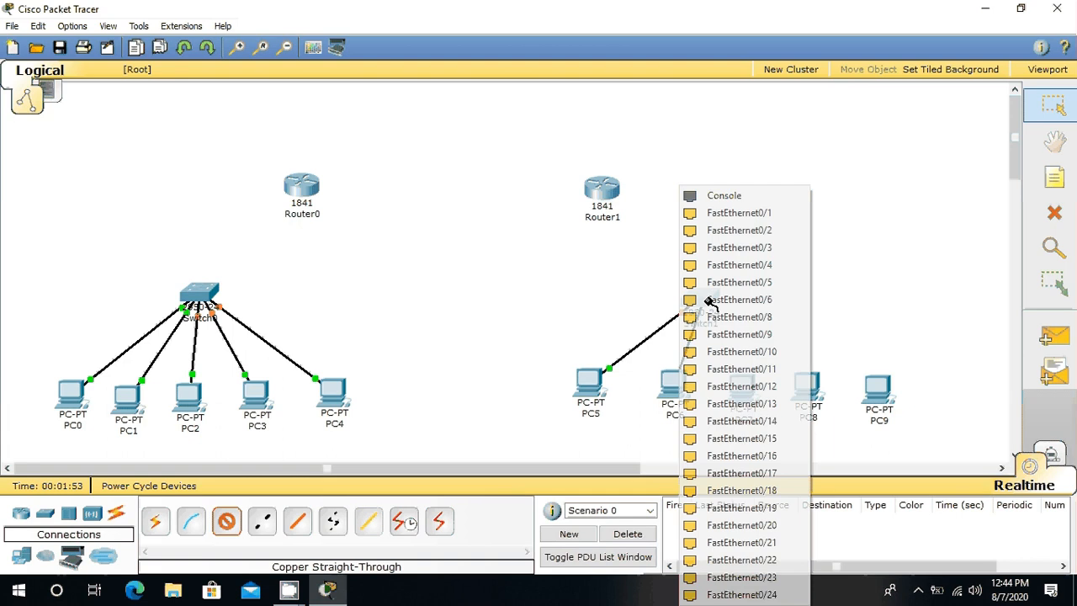
pyautogui.click(711, 300)
# Step: Connect PC7's FastEthernet port to Switch1's FastEthernet0/8 with a Copper Straight-Through cable
pyautogui.click(227, 522)
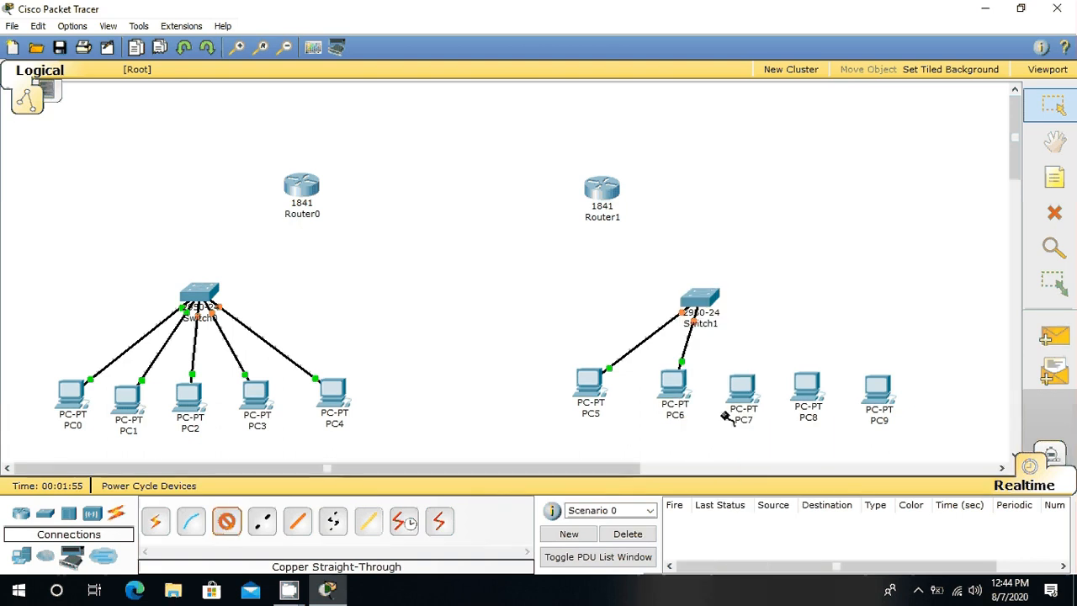
pyautogui.click(744, 393)
pyautogui.click(751, 401)
pyautogui.click(704, 311)
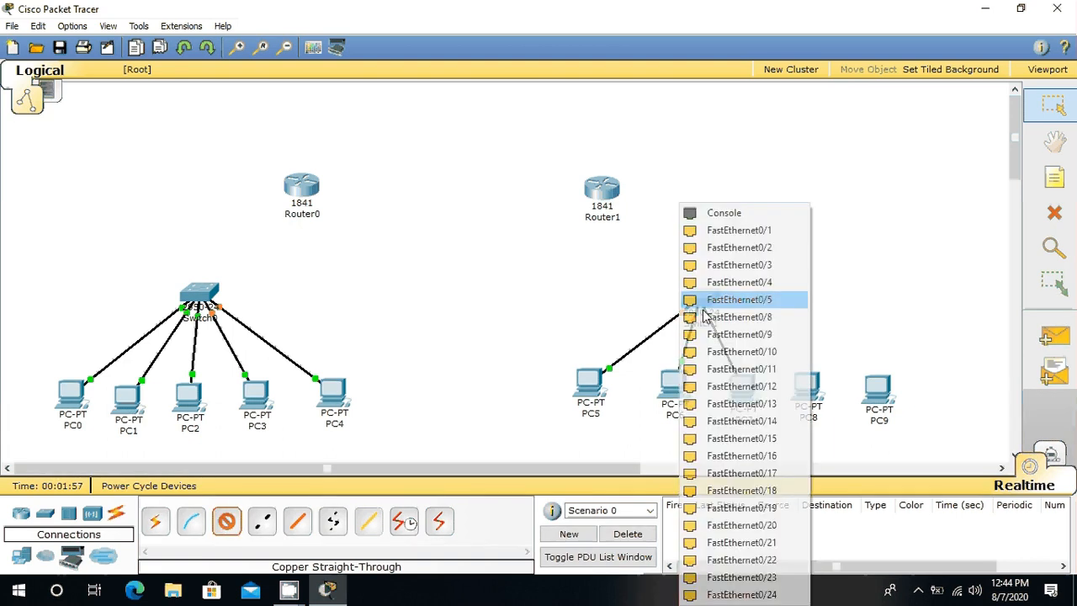
pyautogui.click(705, 301)
# Step: Connect PC8's FastEthernet port to Switch1's FastEthernet0/4 with a Copper Straight-Through cable
pyautogui.click(228, 523)
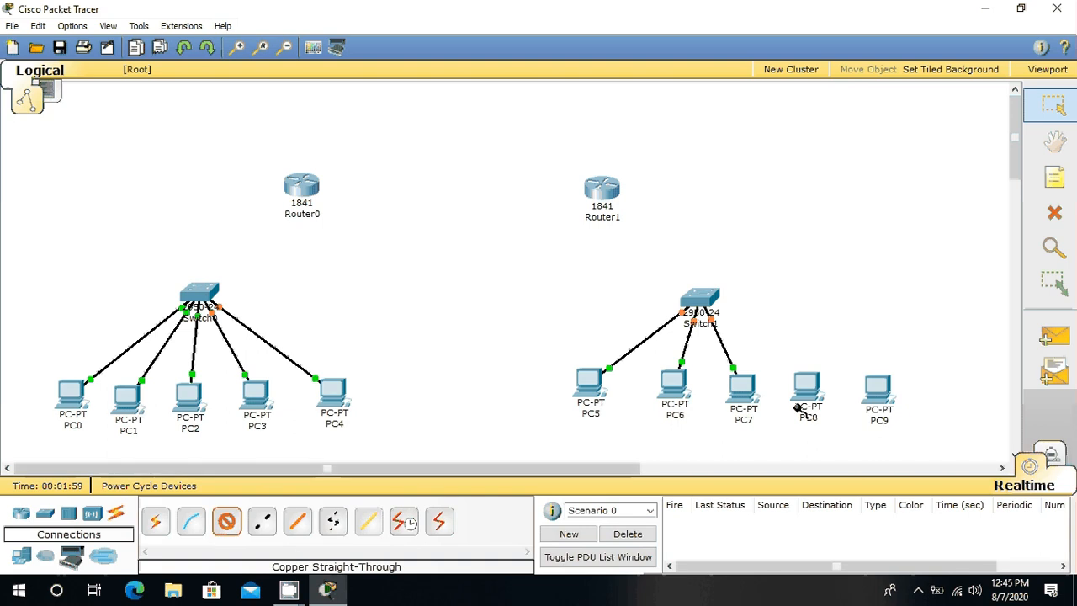
pyautogui.click(797, 407)
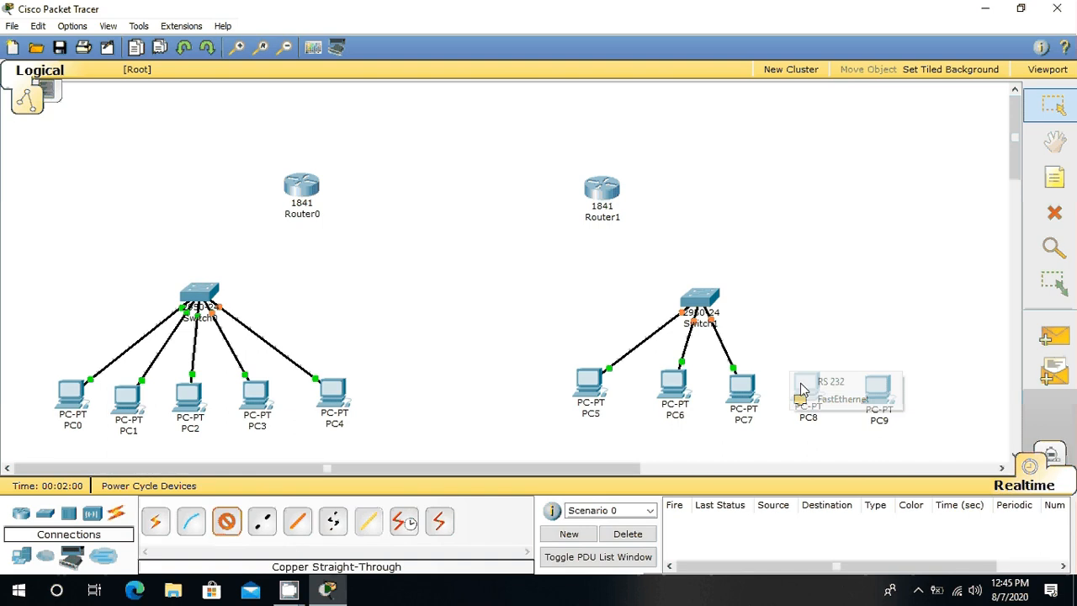
pyautogui.click(842, 399)
pyautogui.click(704, 304)
pyautogui.click(722, 301)
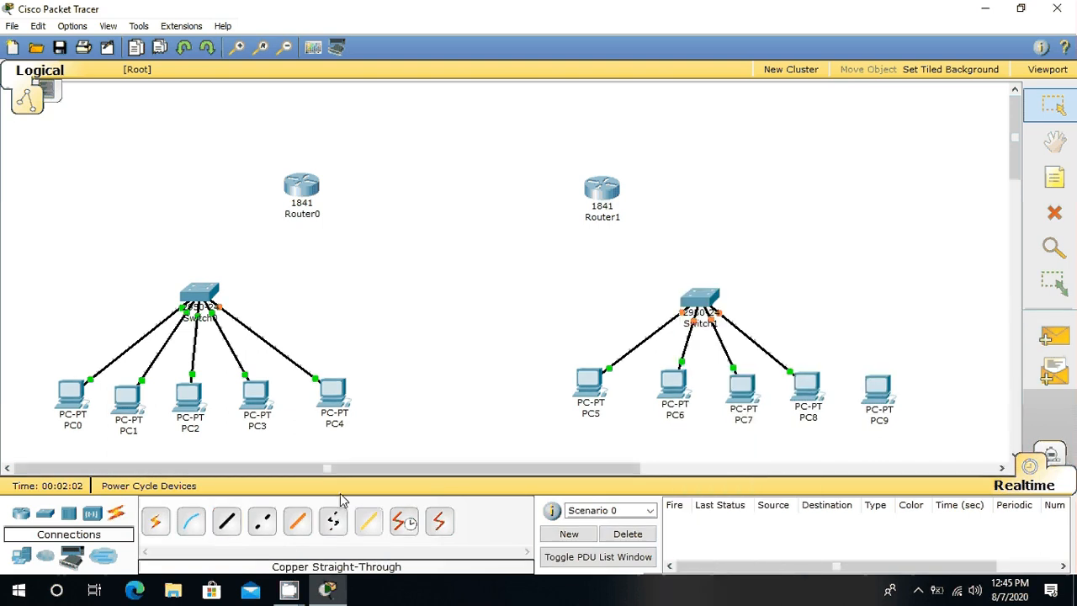
# Step: Connect PC9's FastEthernet port to Switch1's FastEthernet0/3 with a Copper Straight-Through cable
pyautogui.click(227, 523)
pyautogui.click(868, 396)
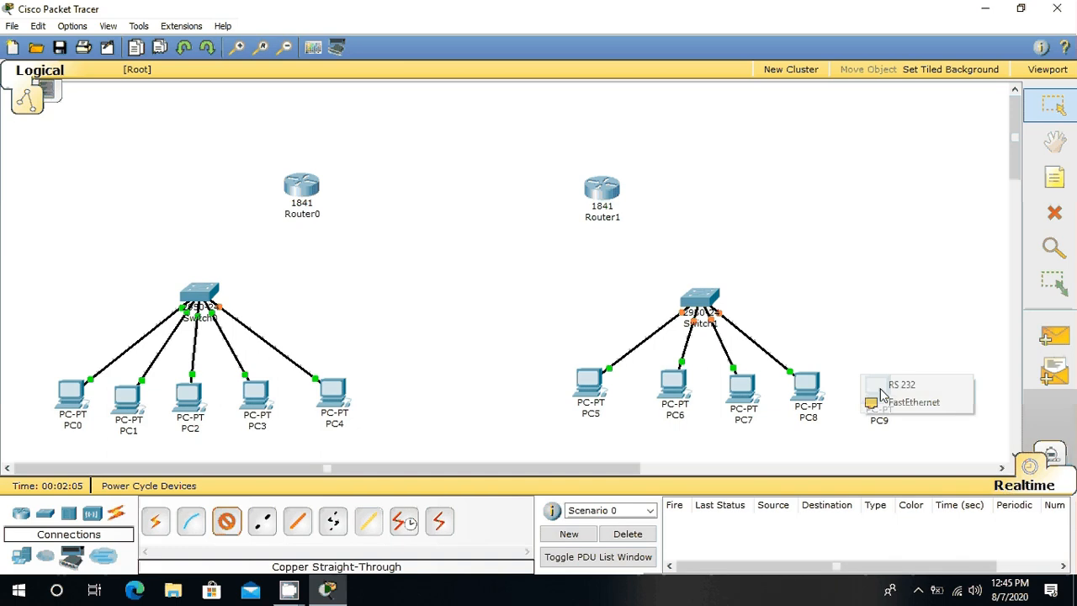
pyautogui.click(899, 402)
pyautogui.click(699, 303)
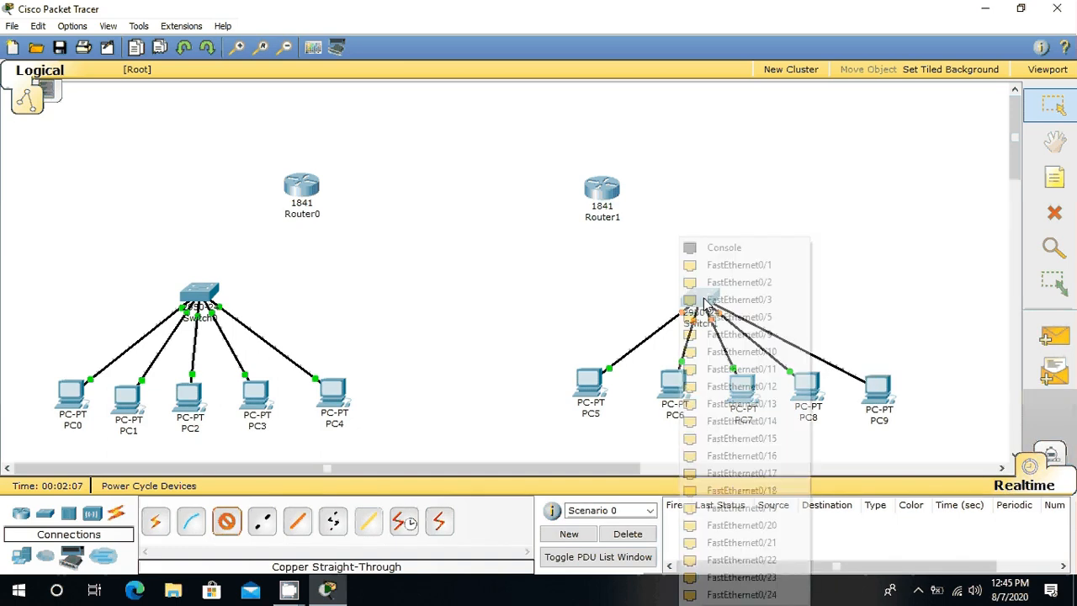
pyautogui.click(744, 318)
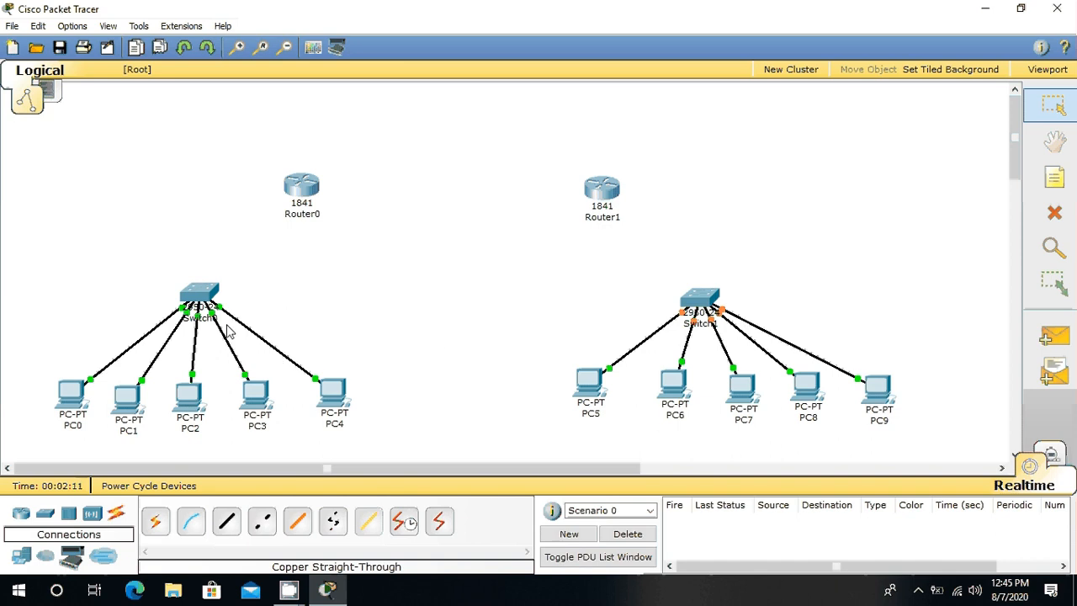
# Step: Connect Switch0's FastEthernet0/1 to Router0's FastEthernet0/0 with a Copper Straight-Through cable
pyautogui.click(229, 524)
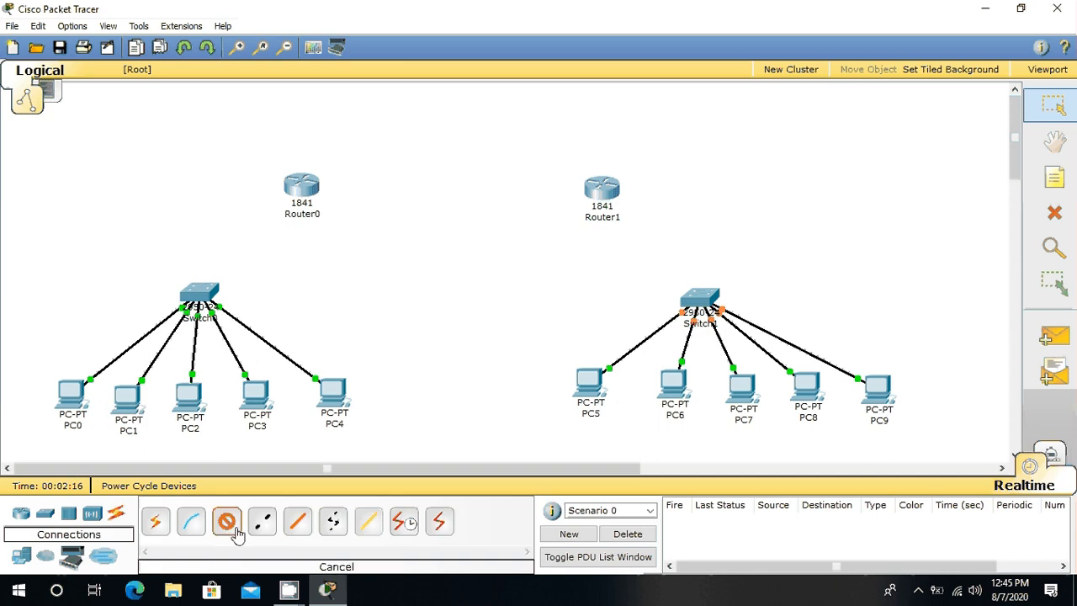
pyautogui.click(202, 291)
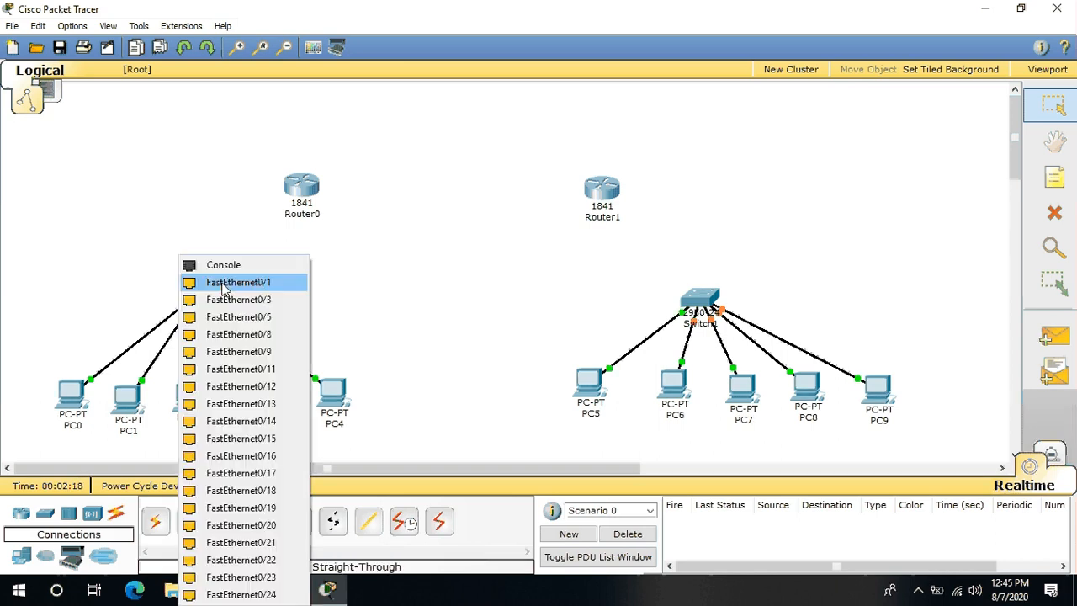
pyautogui.click(223, 283)
pyautogui.click(294, 185)
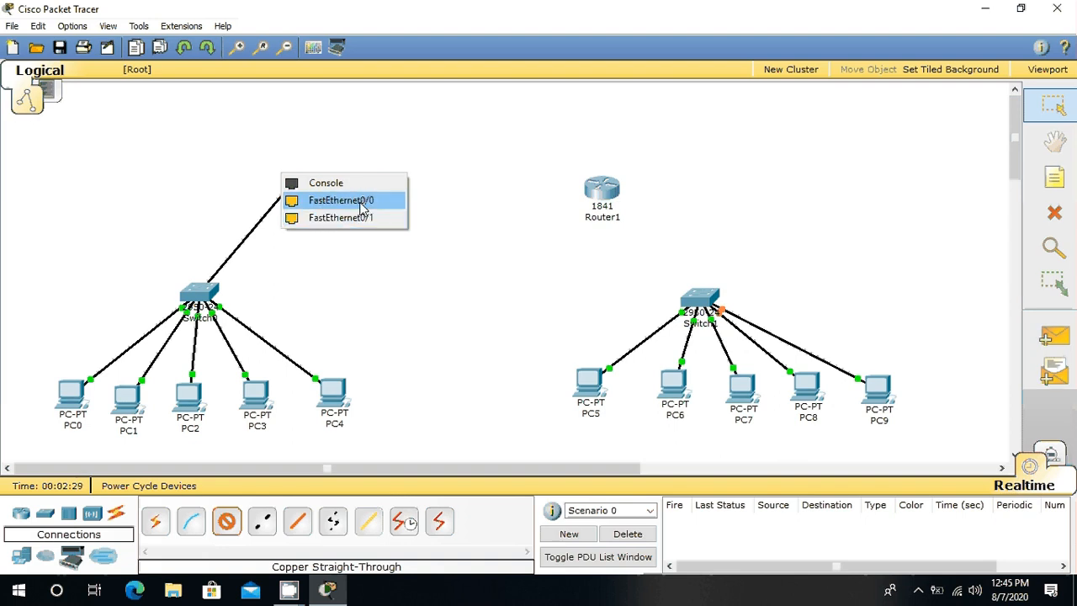
pyautogui.click(360, 203)
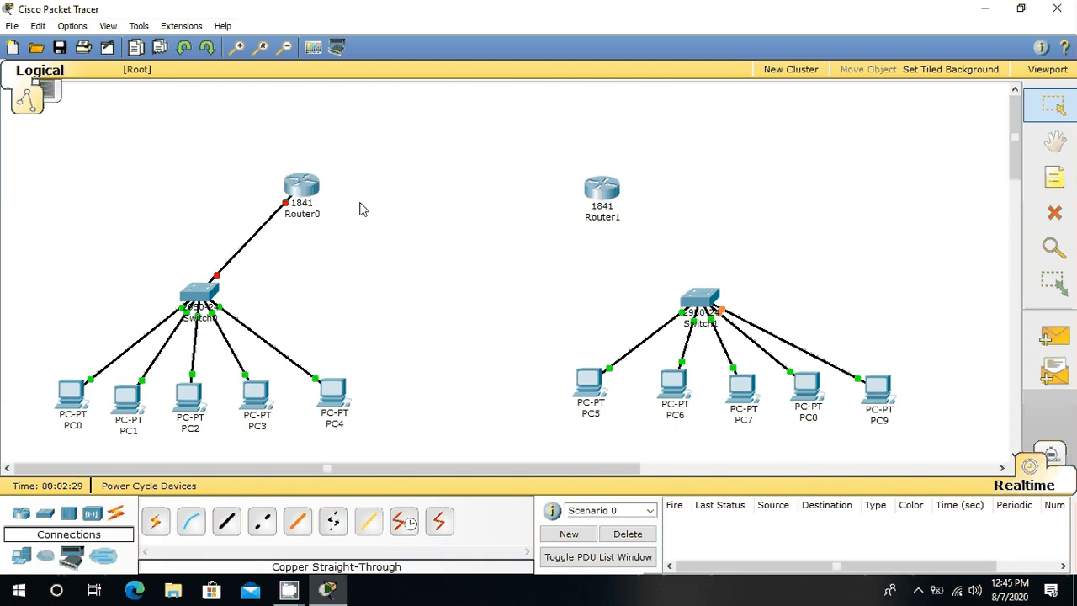
# Step: Connect Switch1's FastEthernet0/2 to Router1's FastEthernet0/0 with a Copper Straight-Through cable
pyautogui.click(227, 522)
pyautogui.click(708, 300)
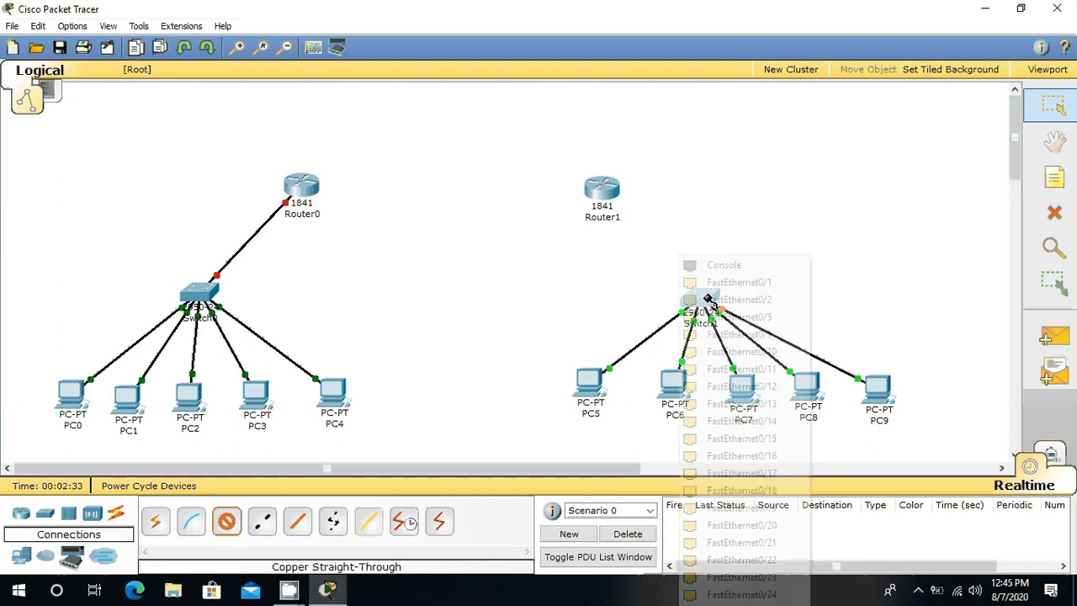
pyautogui.click(708, 301)
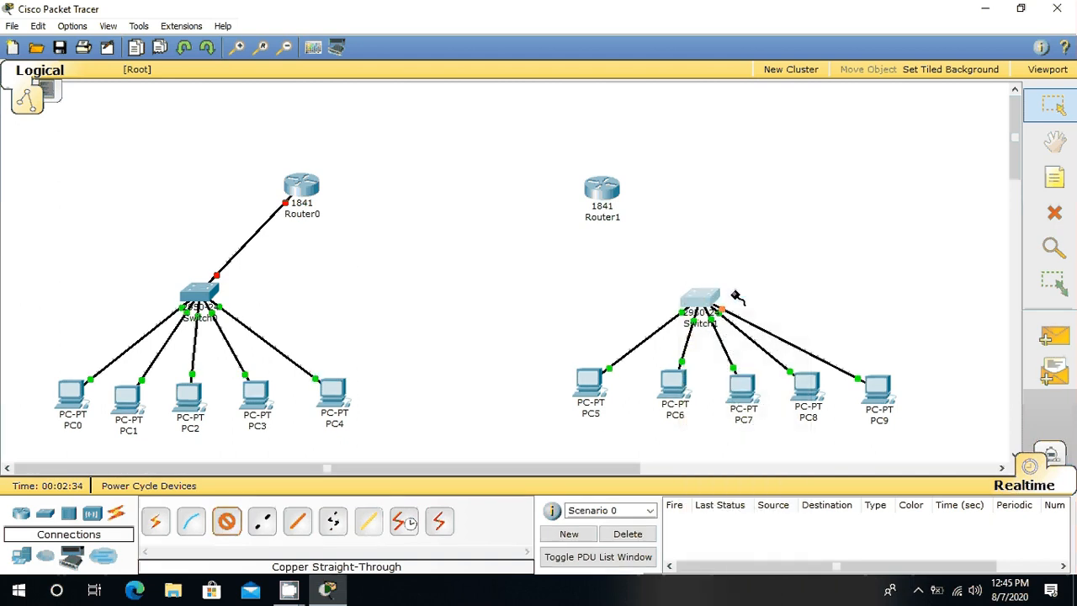
pyautogui.click(621, 204)
pyautogui.click(668, 206)
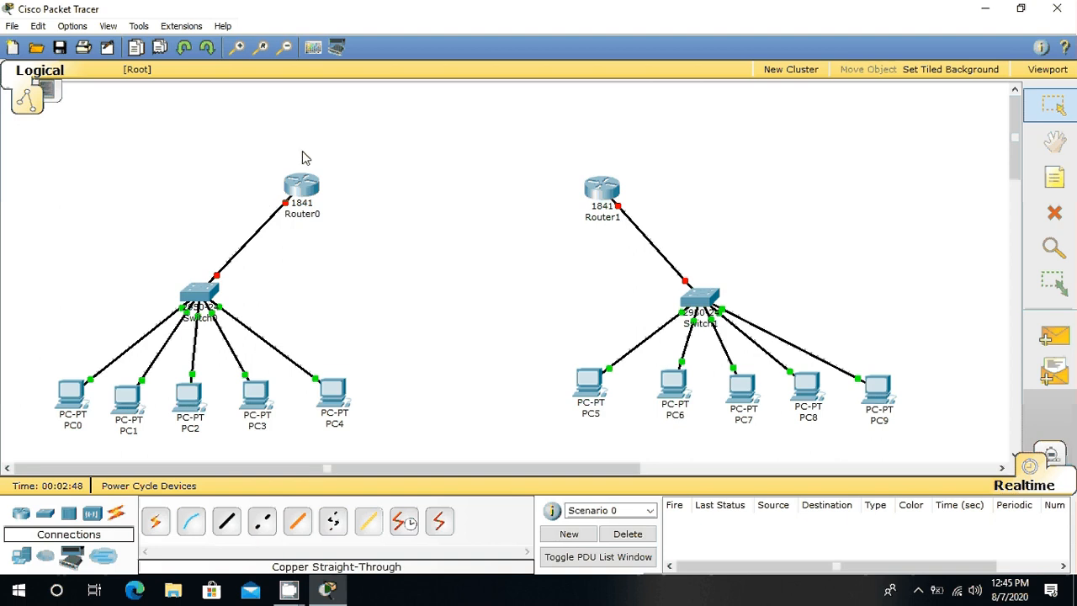
# Step: Link Router0's FastEthernet0/1 to Router1's FastEthernet0/1 with a Copper Cross-Over cable
pyautogui.moveTo(615, 192)
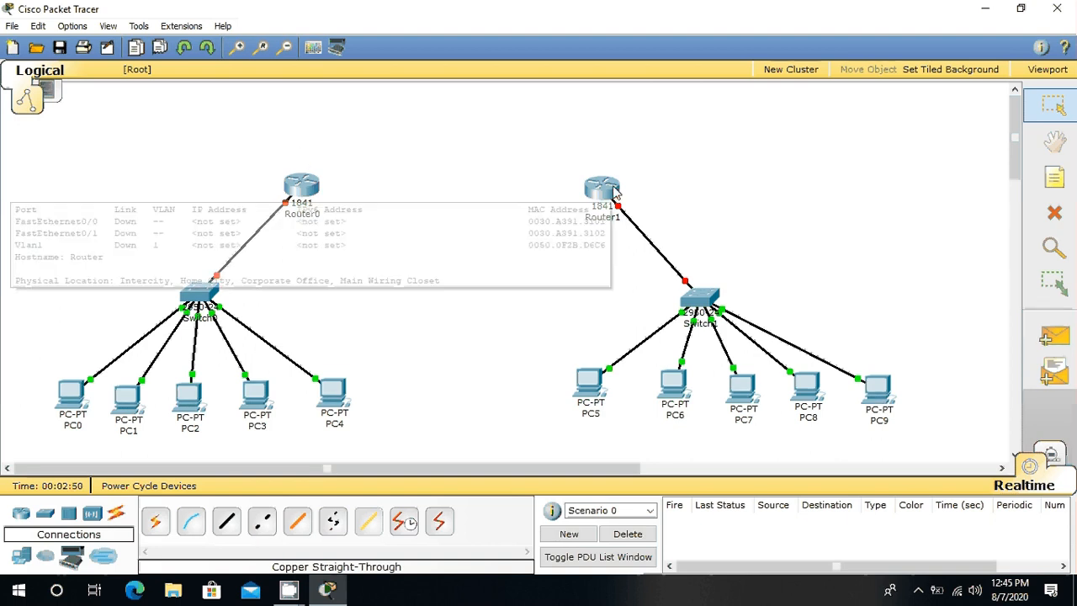
pyautogui.click(265, 523)
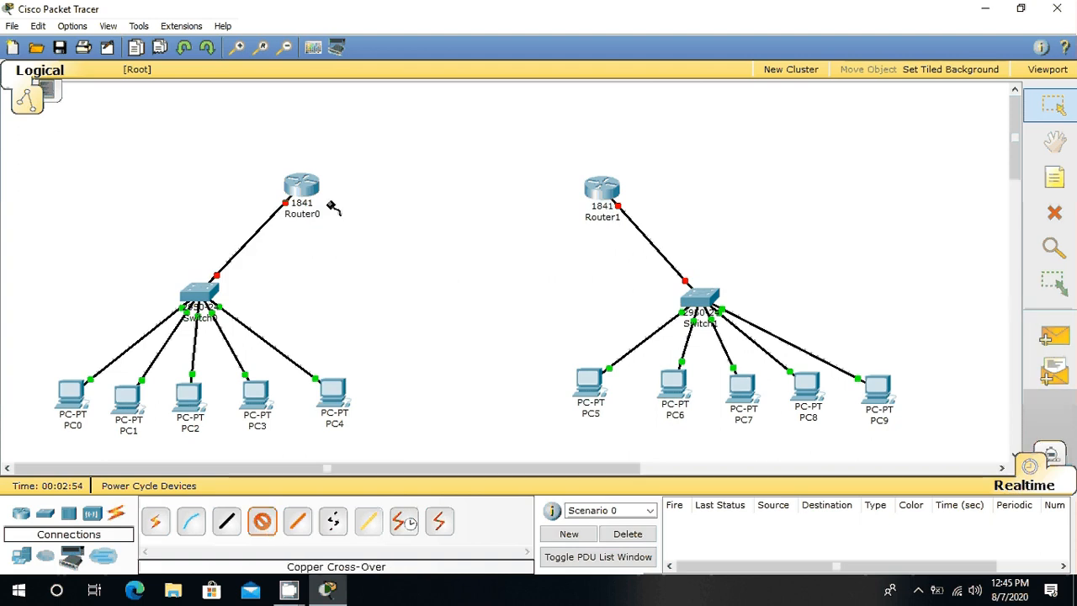
pyautogui.click(287, 178)
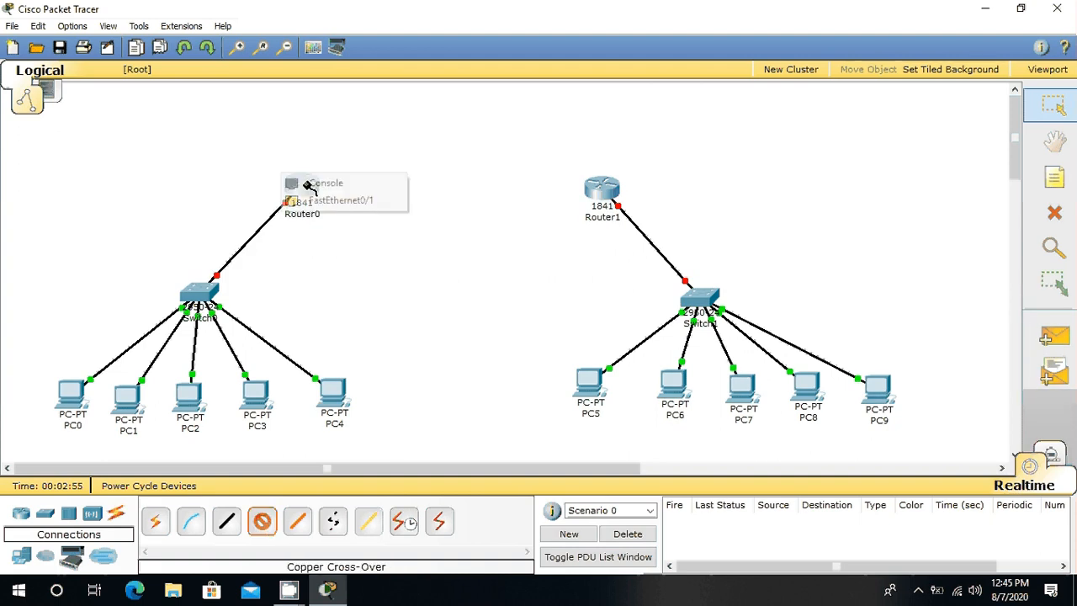
pyautogui.click(345, 202)
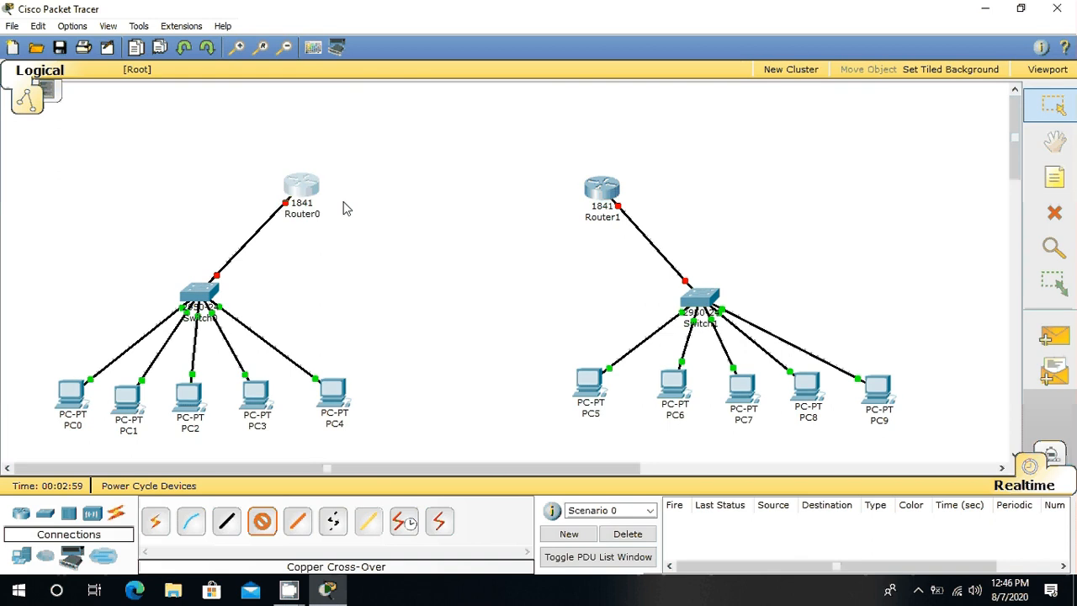
pyautogui.click(601, 187)
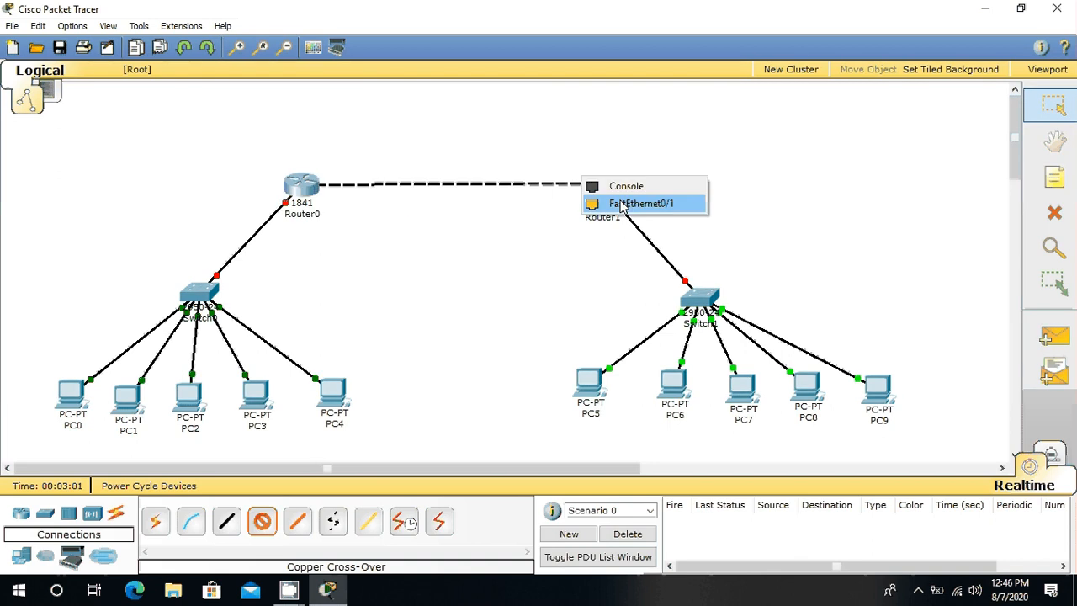
pyautogui.click(622, 205)
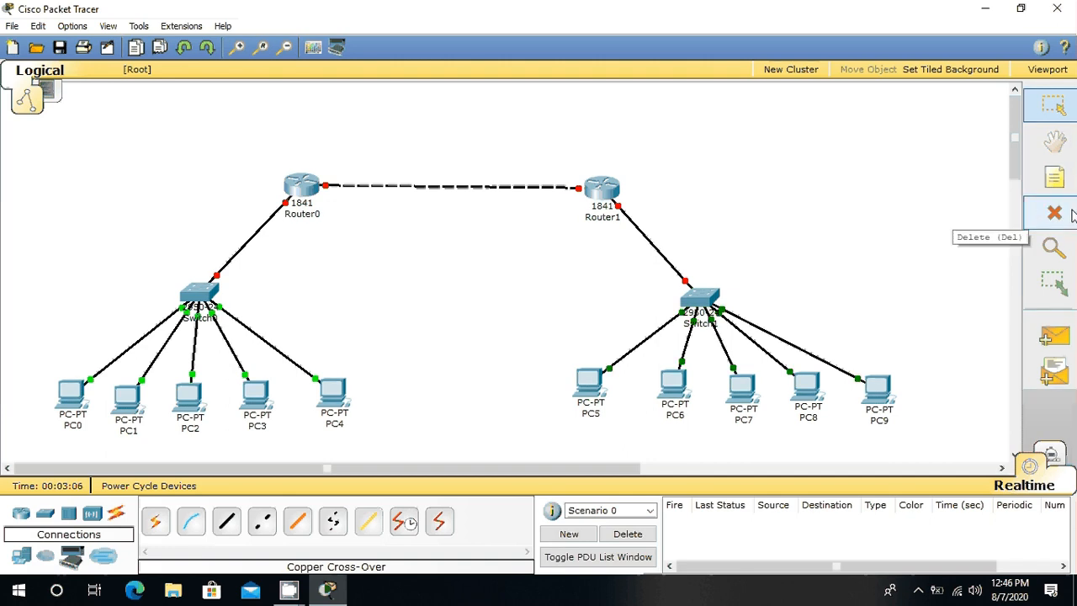
# Step: Place a note reading "KOTA A" above Router0
pyautogui.click(1054, 176)
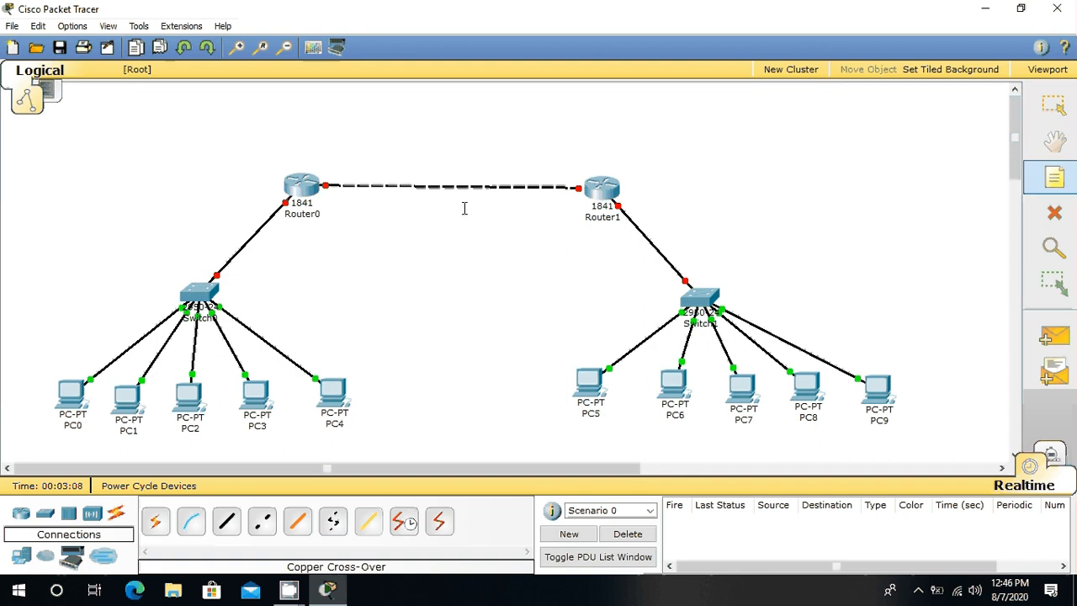
pyautogui.click(246, 146)
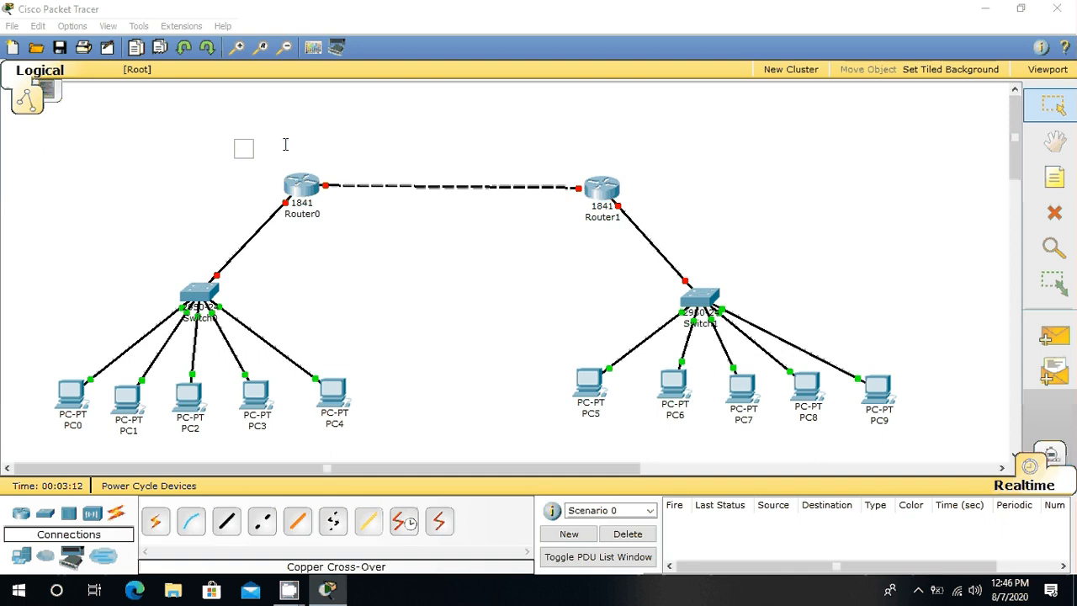
pyautogui.write('JARINGA')
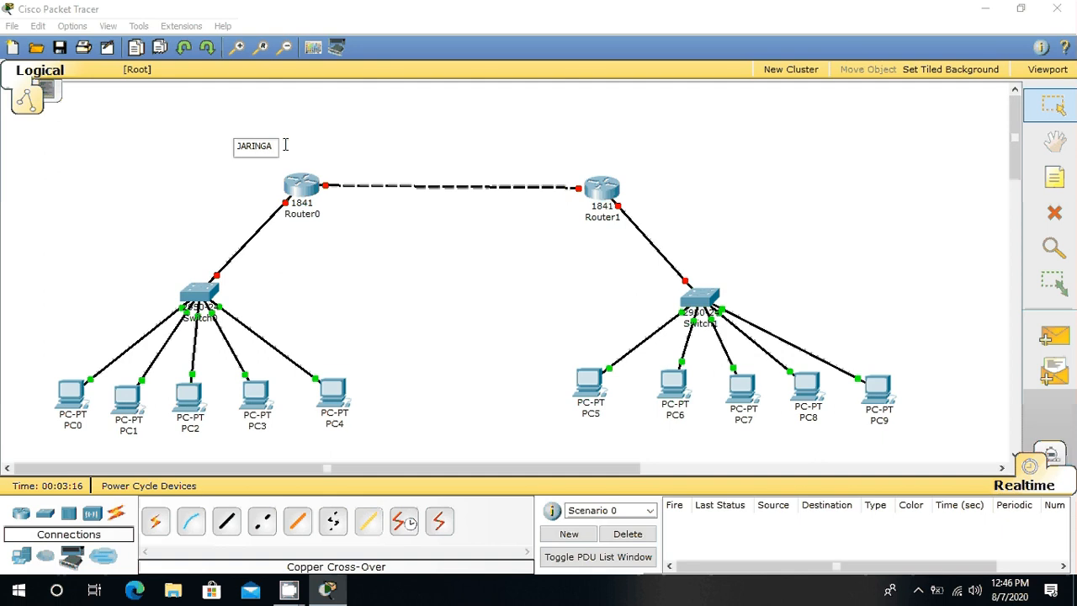
pyautogui.press('BackSpace')
pyautogui.press('BackSpace')
pyautogui.press('BackSpace')
pyautogui.press('BackSpace')
pyautogui.press('BackSpace')
pyautogui.press('BackSpace')
pyautogui.write('KOM')
pyautogui.press('BackSpace')
pyautogui.press('BackSpace')
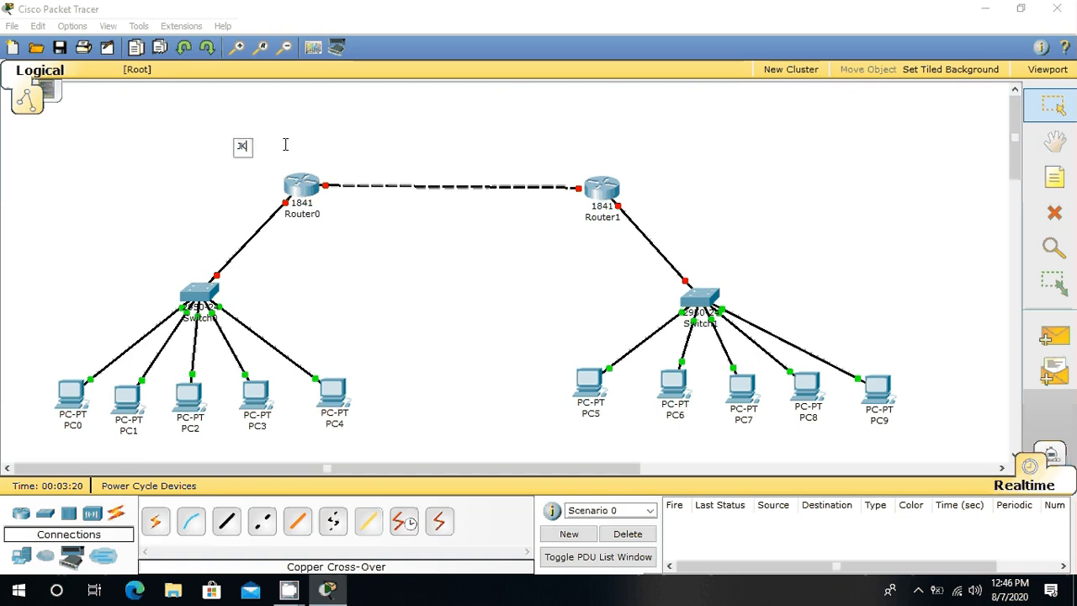
pyautogui.press('BackSpace')
pyautogui.press('BackSpace')
pyautogui.write('KOTA A')
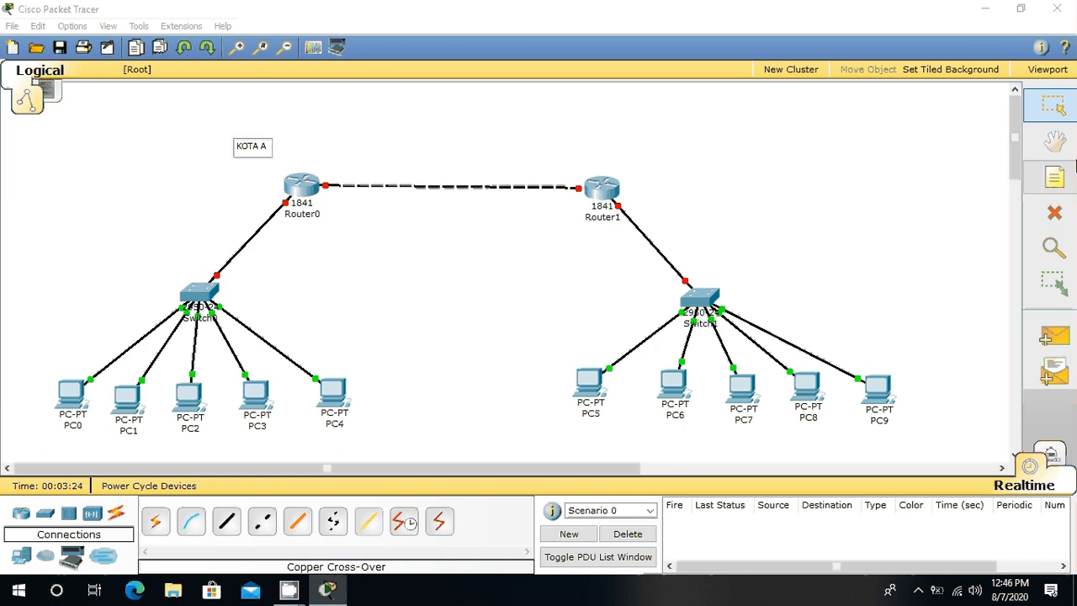
# Step: Place a note reading "KOTA B" above Router1
pyautogui.click(1055, 177)
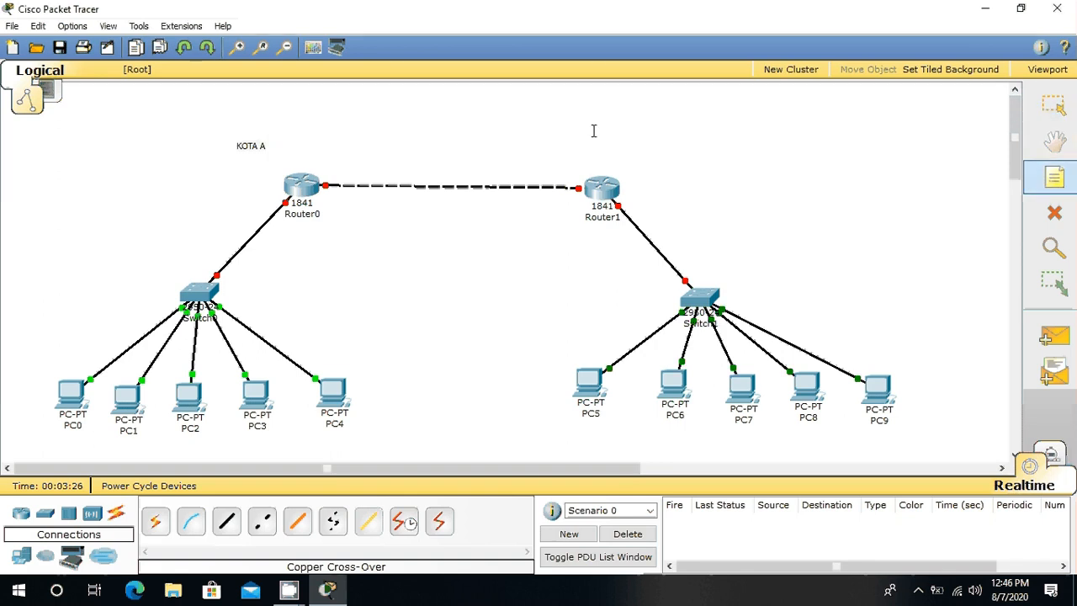
pyautogui.click(593, 145)
pyautogui.write('KOT')
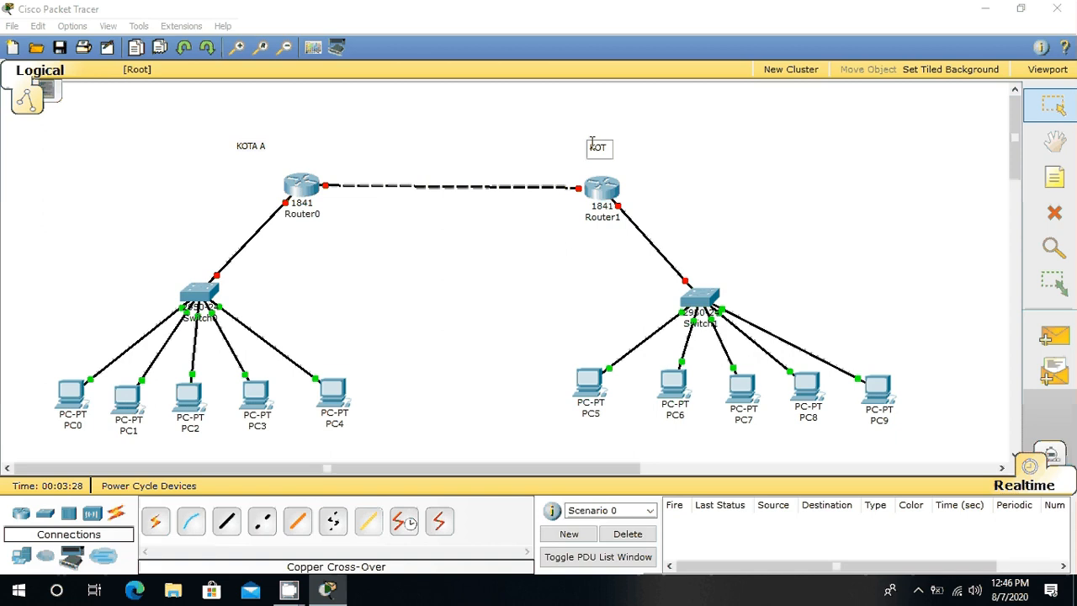
pyautogui.write('A B')
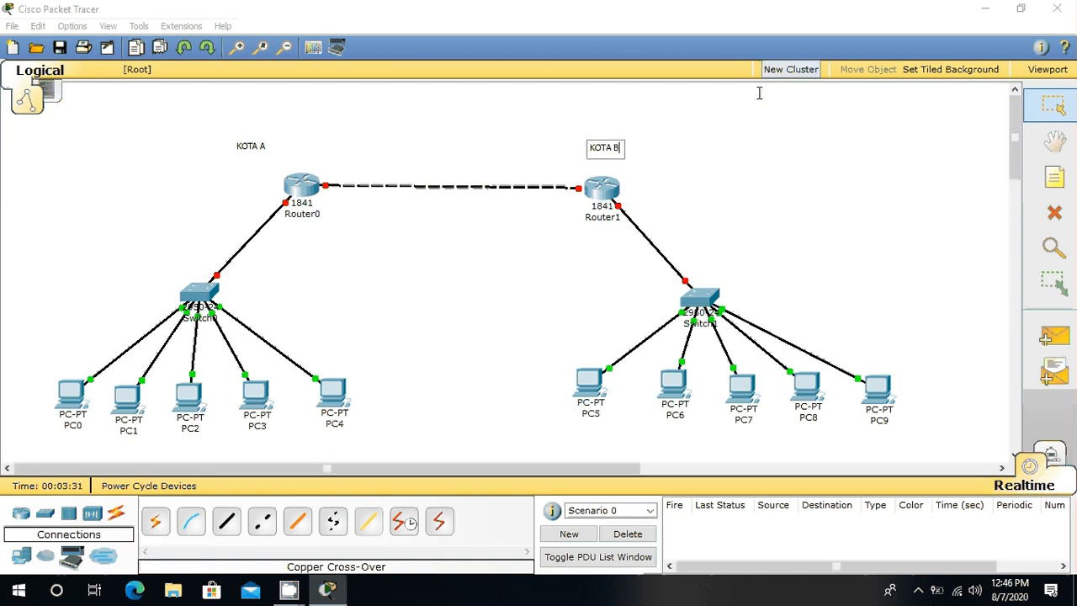
pyautogui.click(1063, 110)
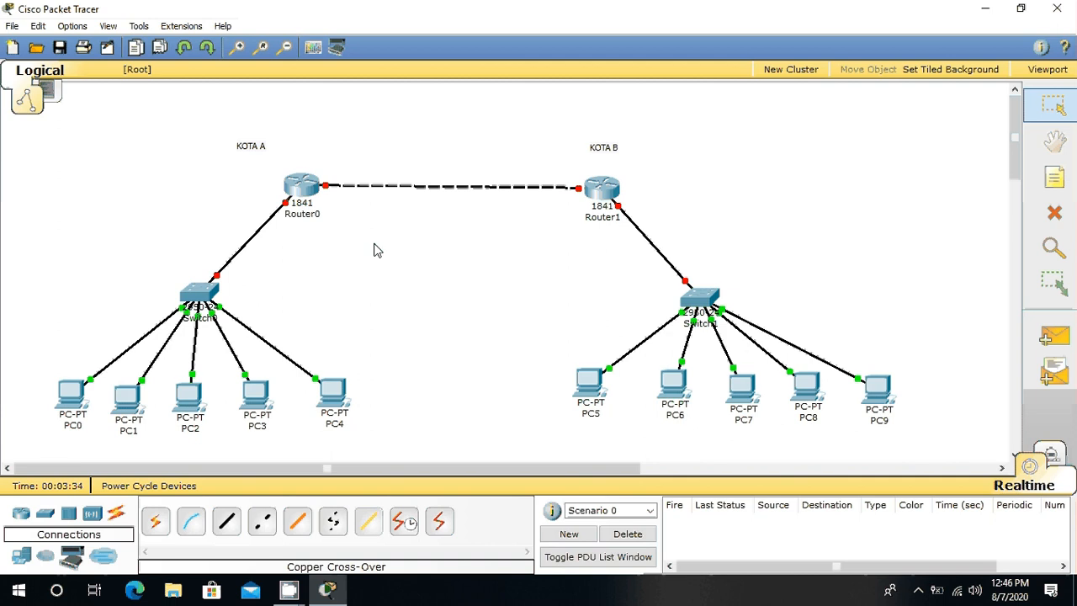
# Step: Add the note "10.10.10.1" above Router0's end of the router-to-router link
pyautogui.click(1057, 181)
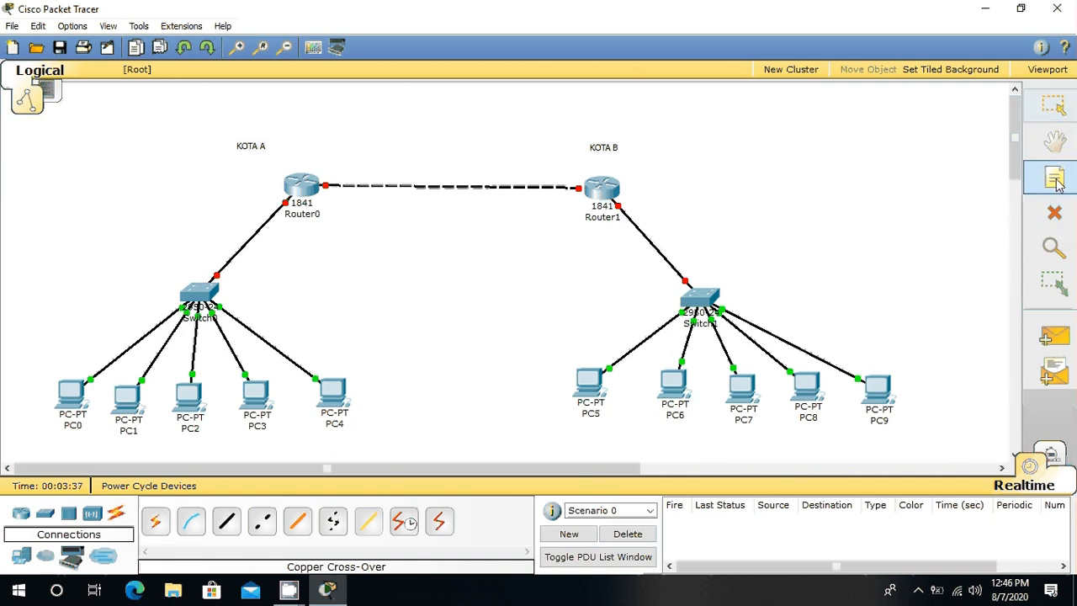
pyautogui.click(335, 163)
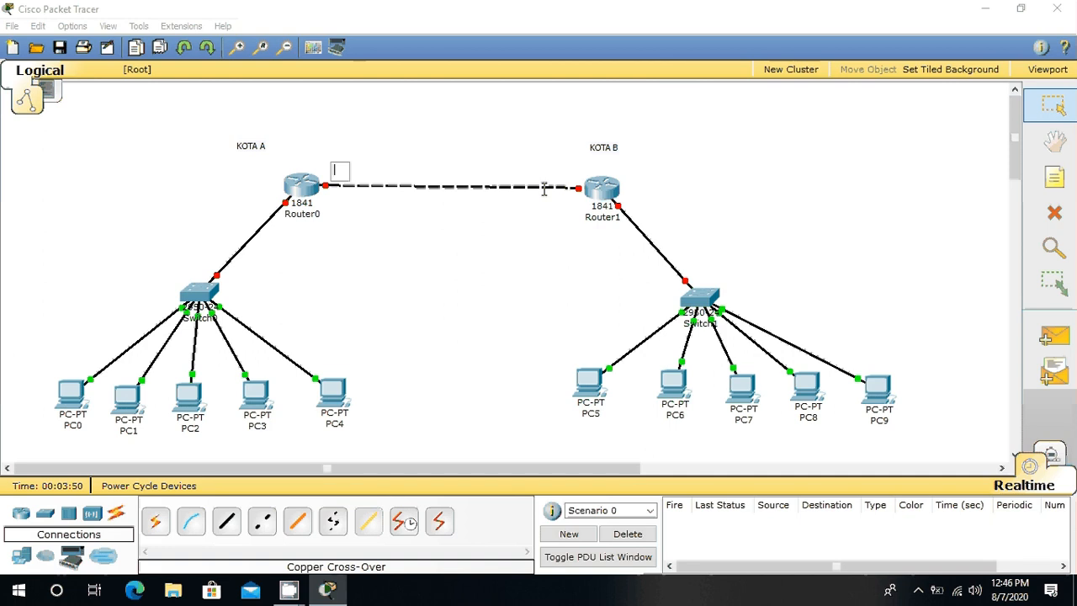
pyautogui.write('10.10.10')
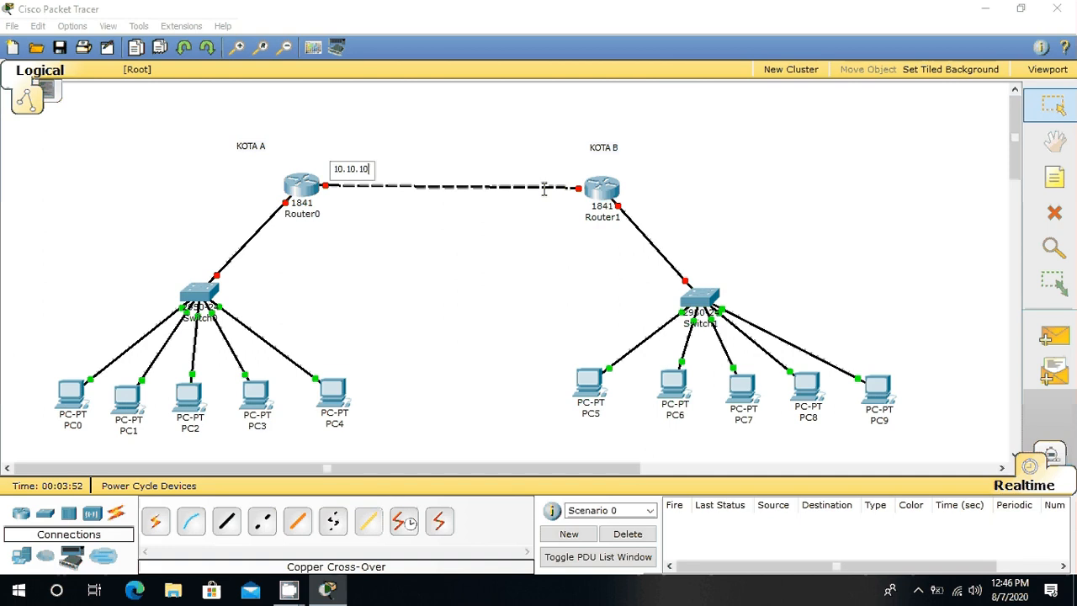
pyautogui.write('.1')
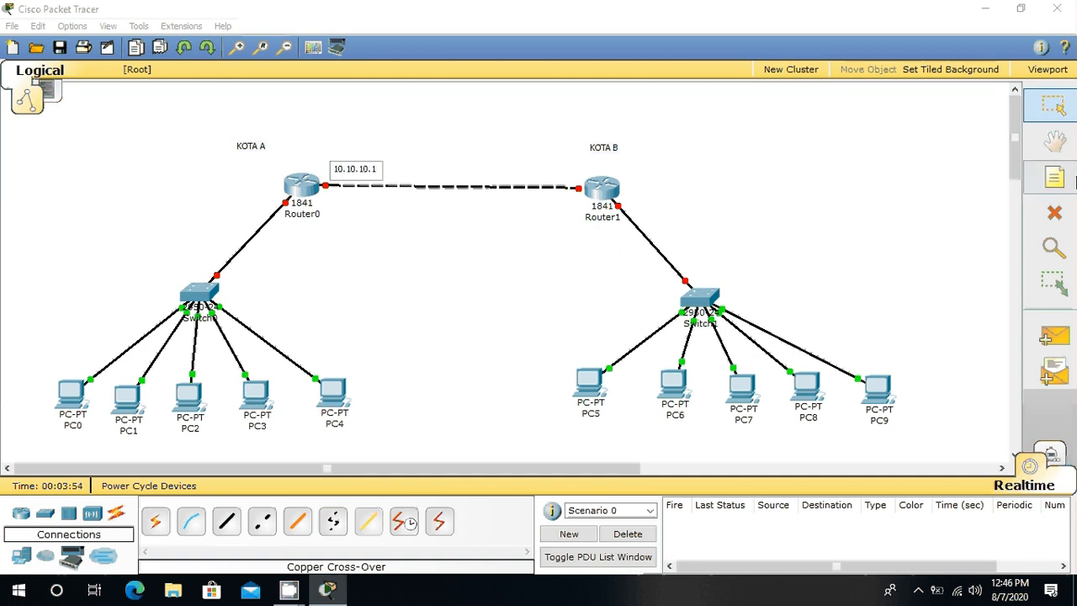
# Step: Add the note "10.10.10.2" above Router1's end of the router-to-router link
pyautogui.click(1074, 179)
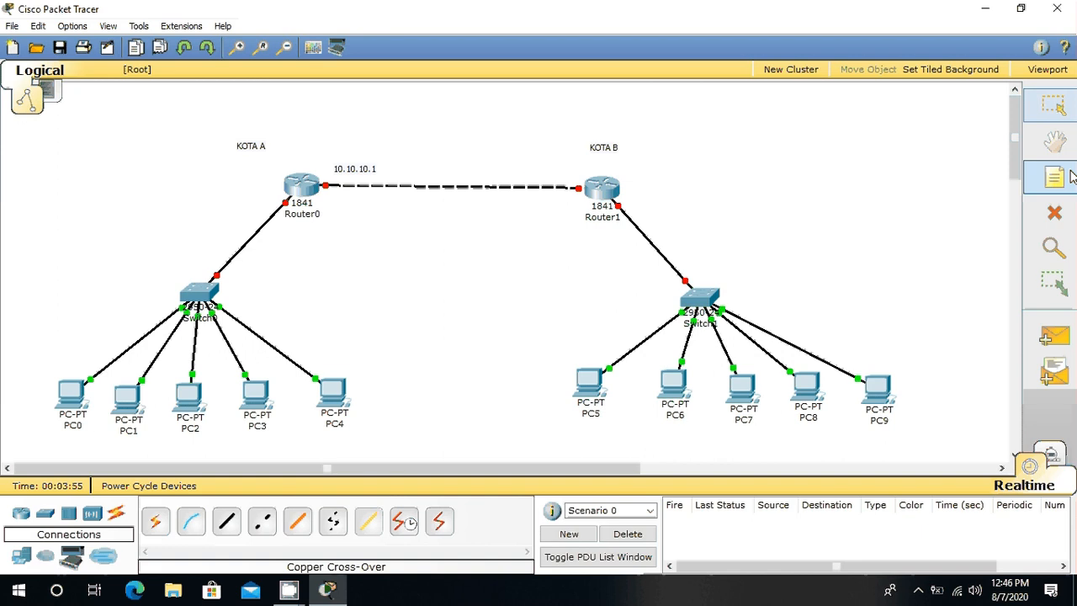
pyautogui.click(553, 167)
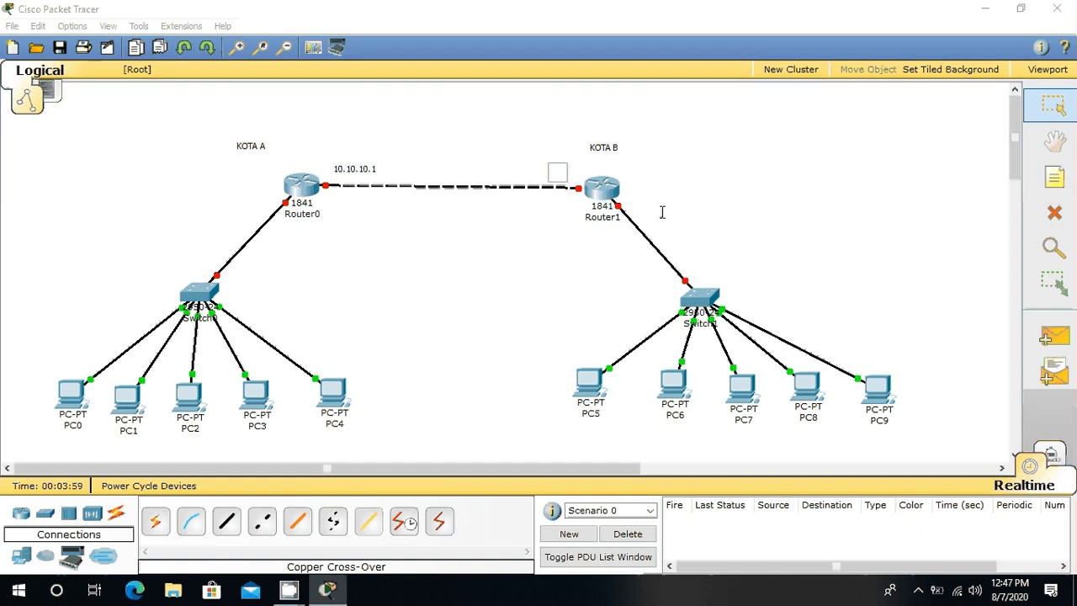
pyautogui.write('10.10.10.2')
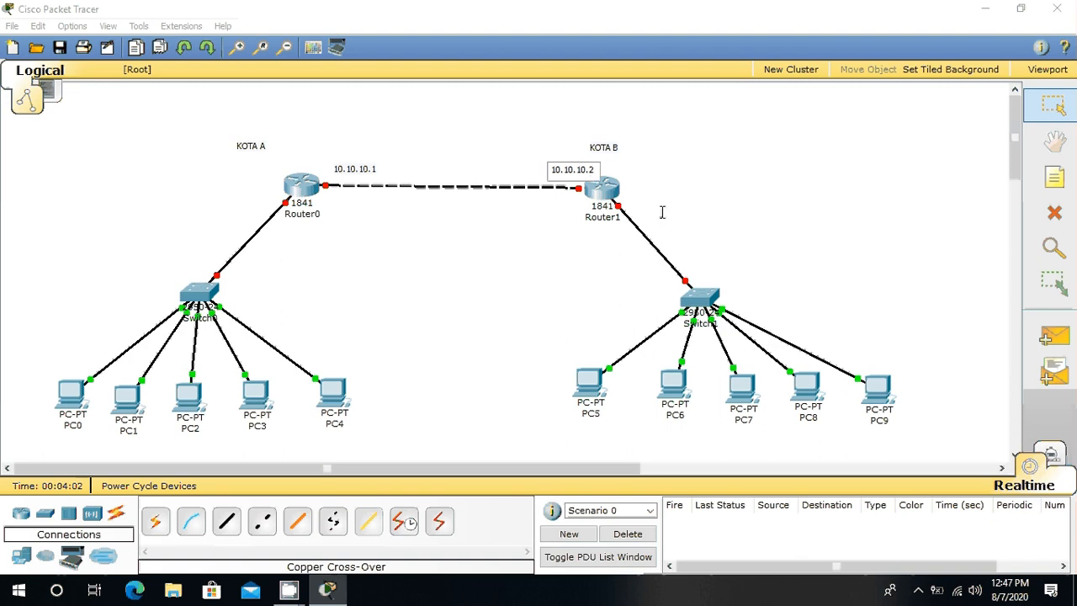
# Step: Add the note "192.168.1.254" beside Router0's end of its link to Switch0
pyautogui.click(1048, 180)
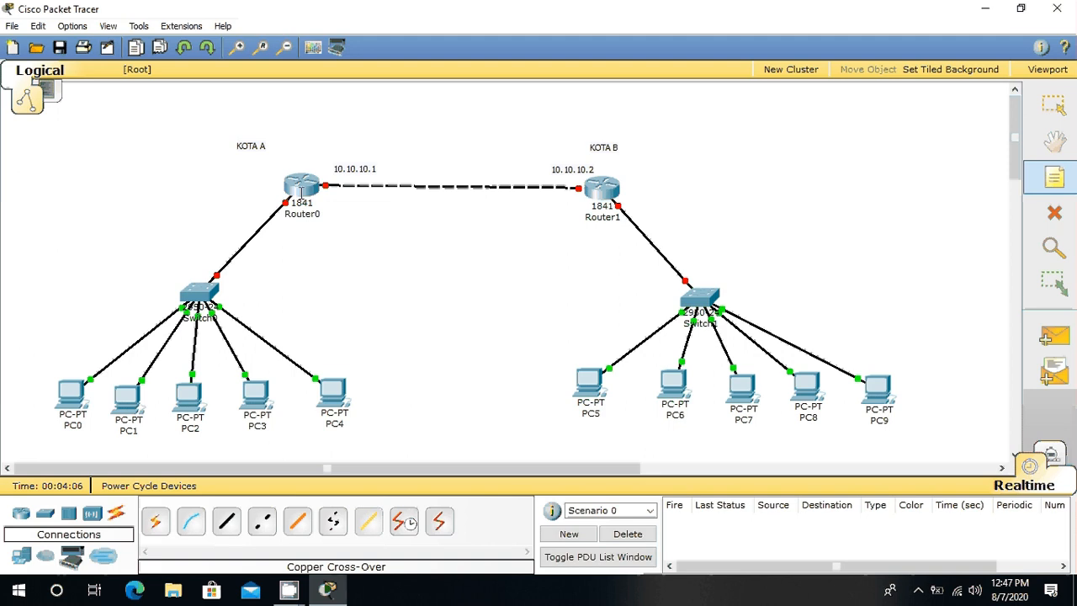
pyautogui.click(238, 197)
pyautogui.press('Escape')
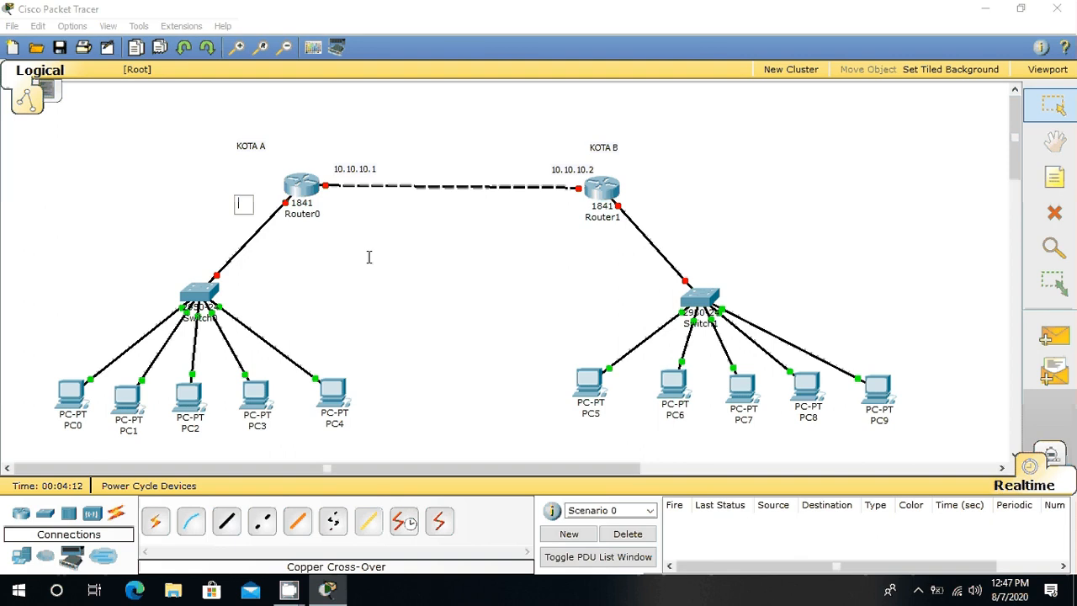
pyautogui.write('192.168')
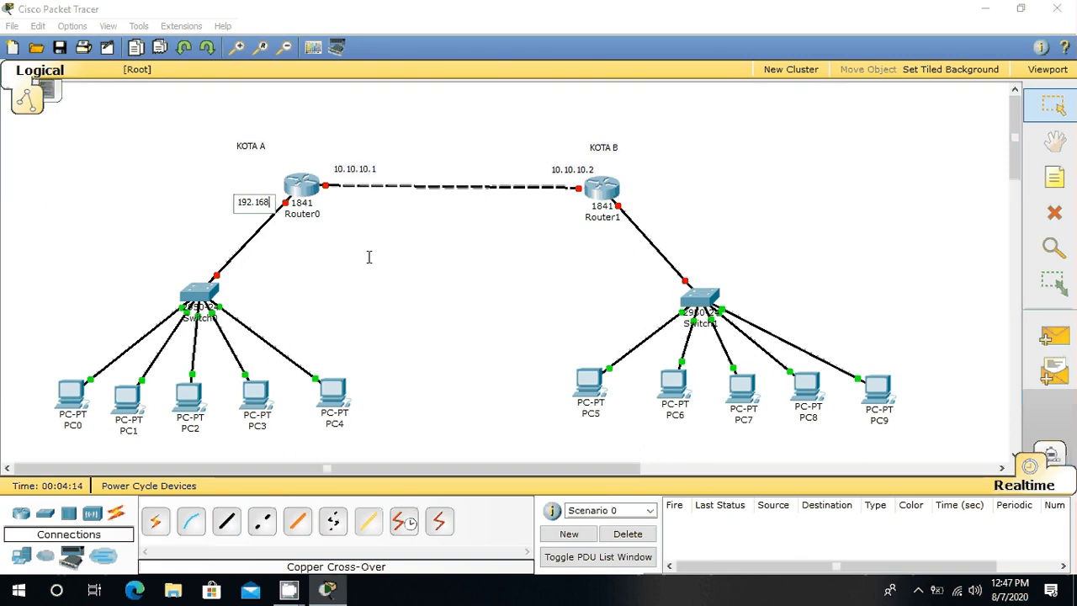
pyautogui.write('.1')
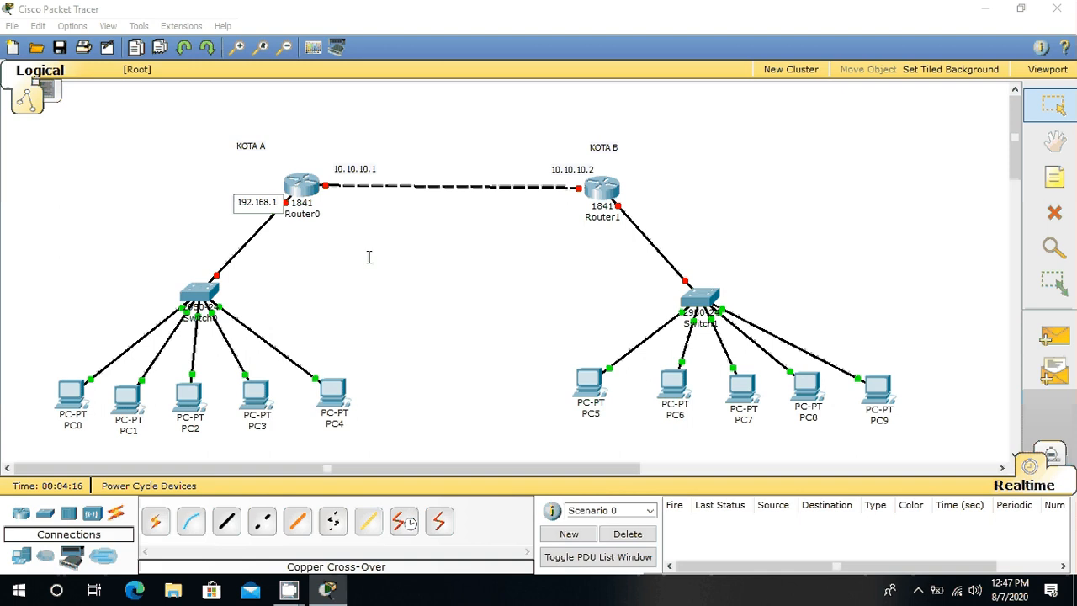
pyautogui.write('.254')
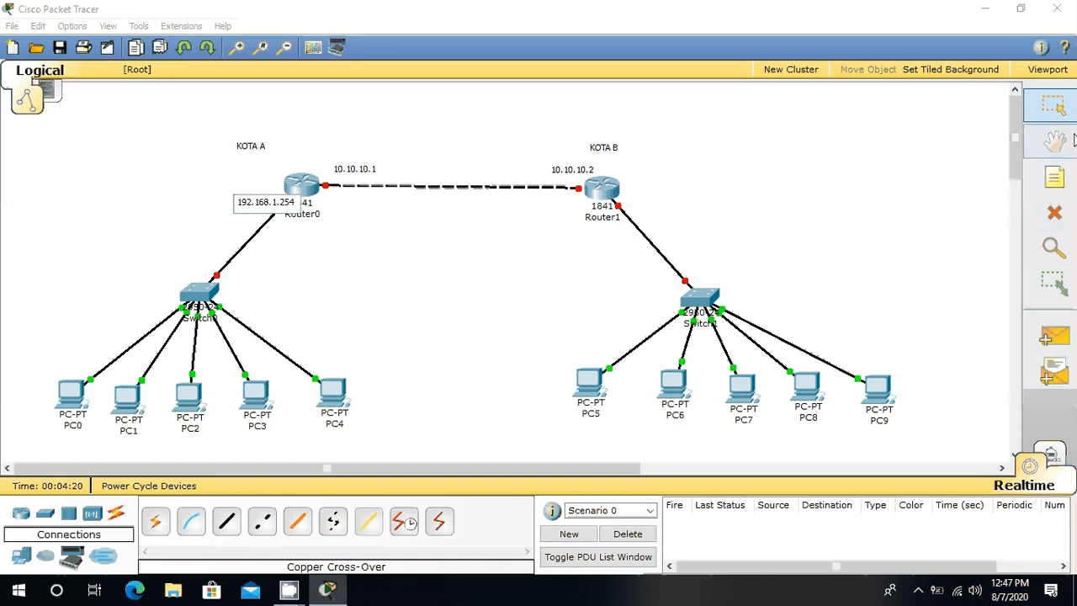
pyautogui.click(1064, 180)
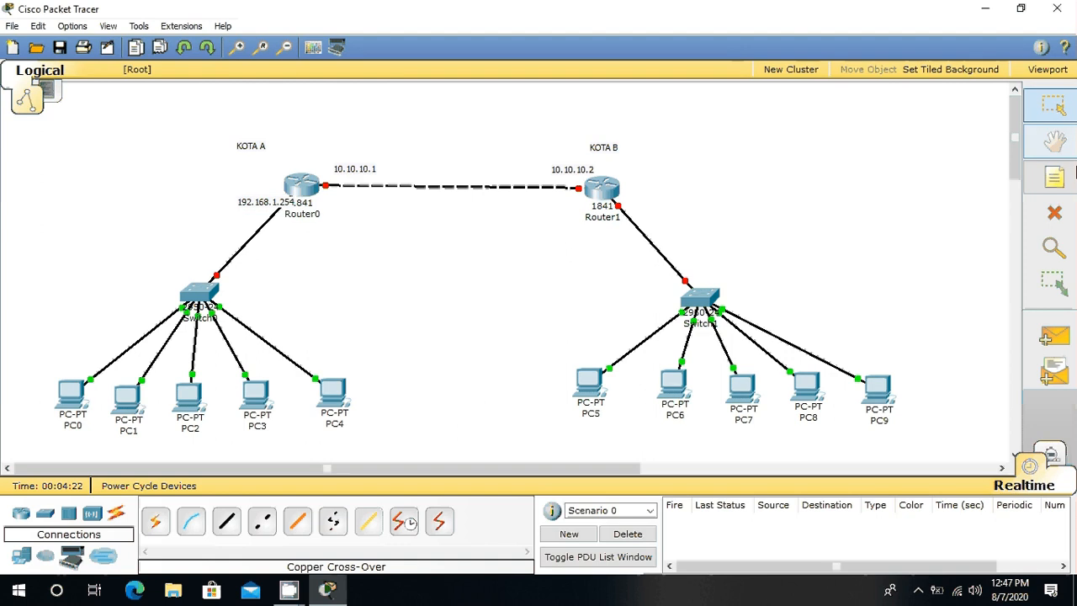
# Step: Add the note "192.168.100.254" beside Router1's link to Switch1, and move the "192.168.1.254" note clear of Router0's label
pyautogui.click(1066, 183)
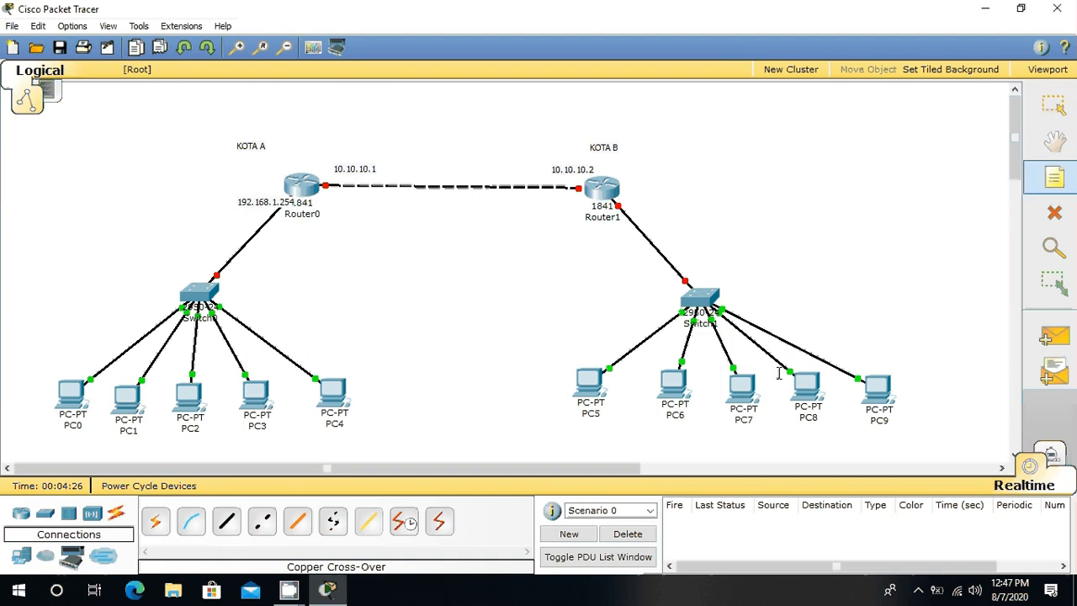
pyautogui.click(641, 200)
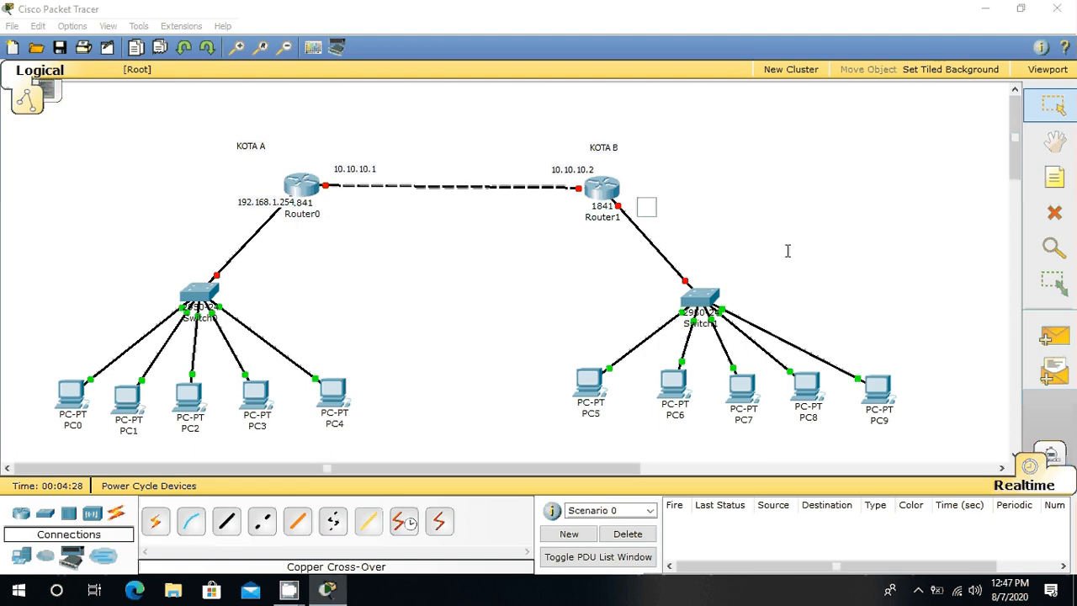
pyautogui.write('192.168.100.')
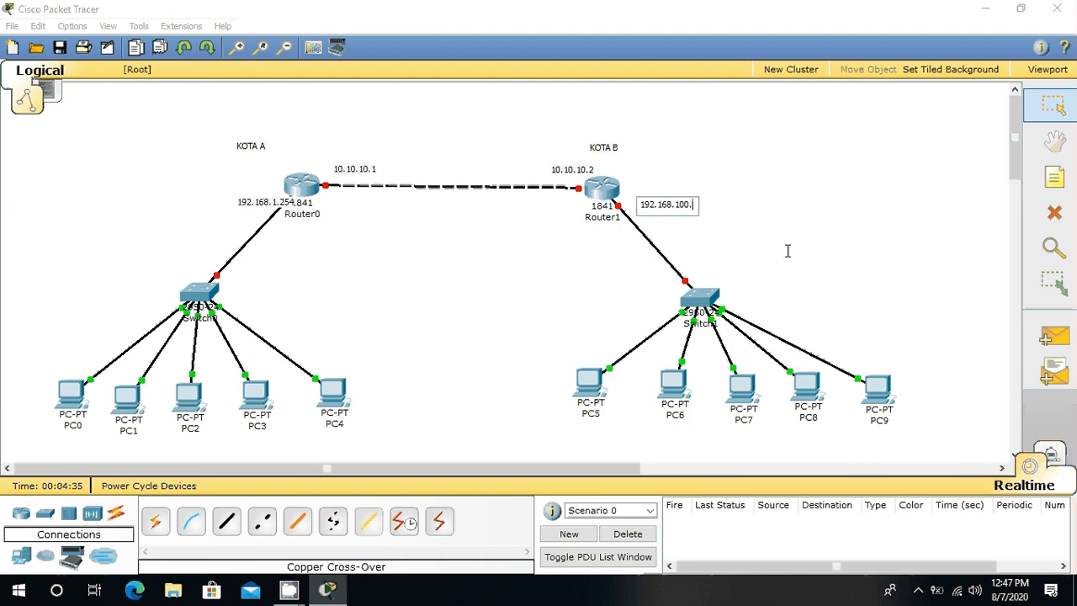
pyautogui.write('254')
pyautogui.click(823, 164)
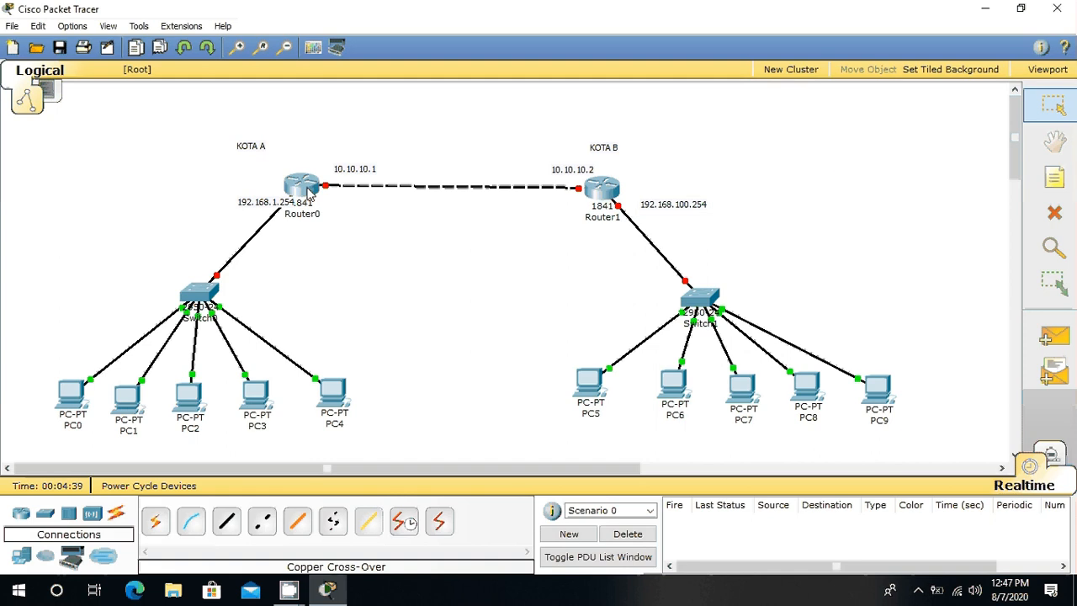
pyautogui.moveTo(271, 206); pyautogui.dragTo(241, 208)
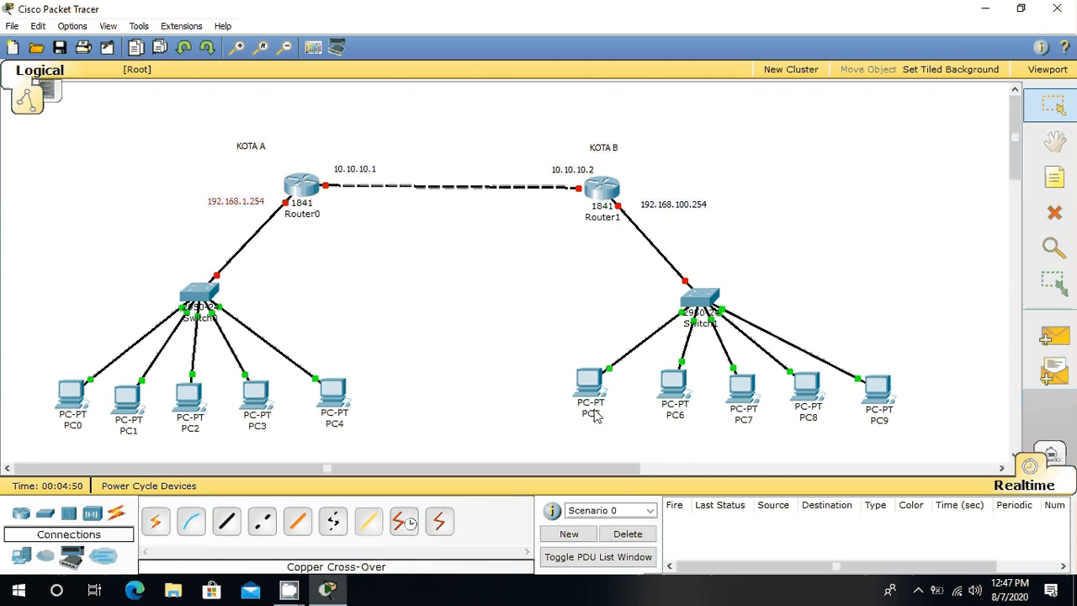
# Step: Label PC0 with the note "192.168.1.1" placed just beneath its icon
pyautogui.click(1055, 177)
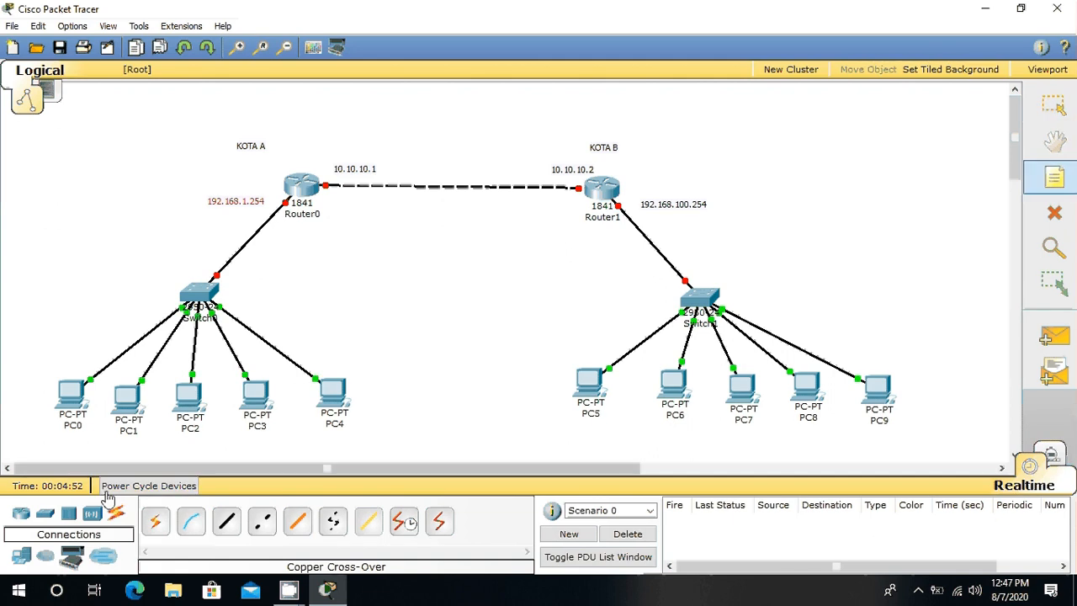
pyautogui.click(67, 426)
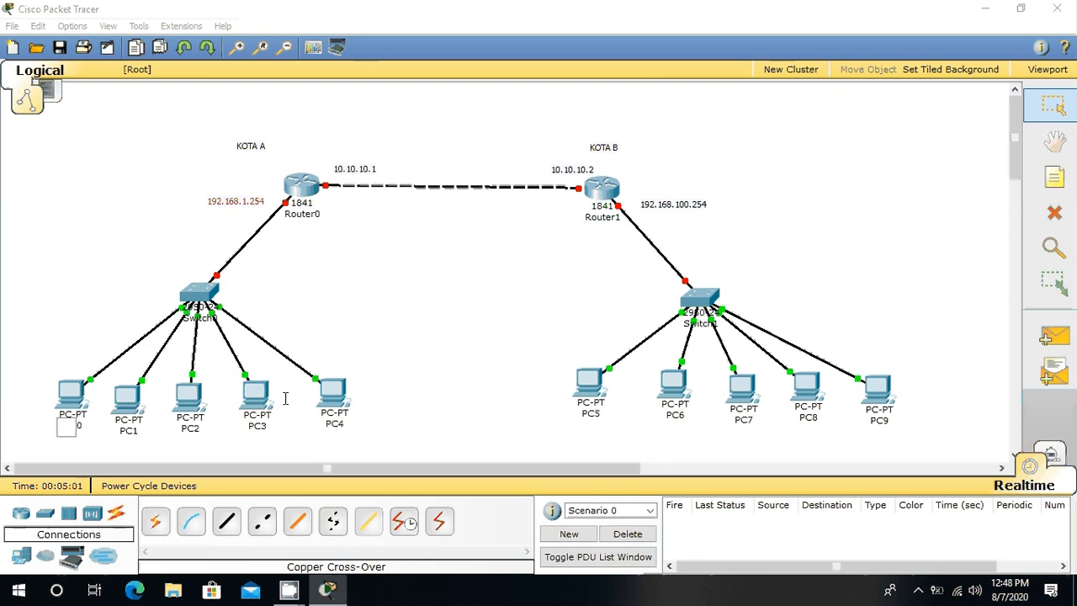
pyautogui.write('192.168.1')
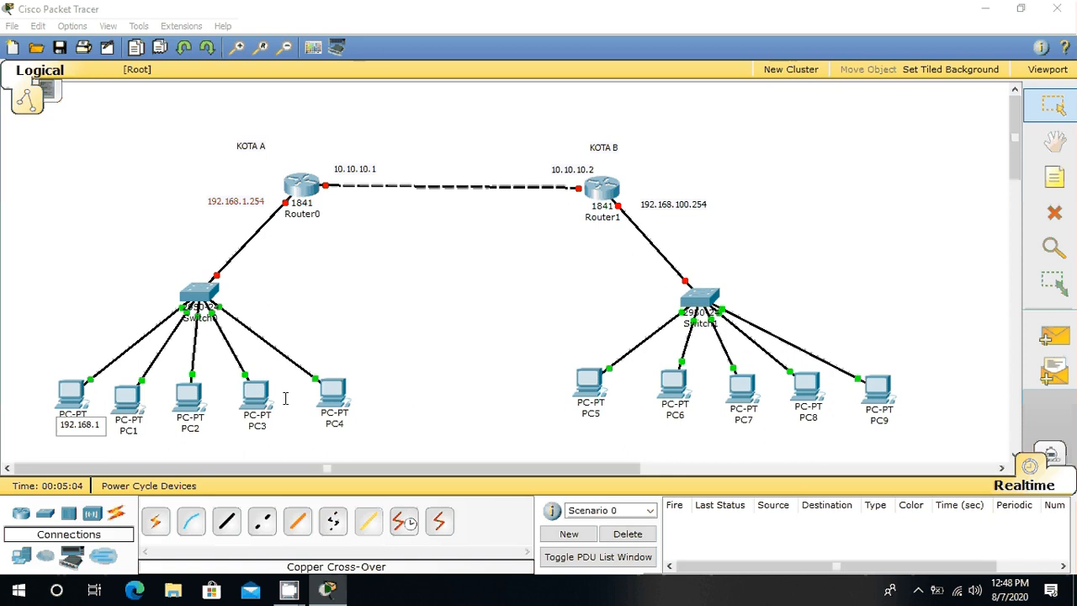
pyautogui.write('.1')
# Step: Label PC1 with the note "192.168.1.2" placed just beneath its icon
pyautogui.click(1061, 185)
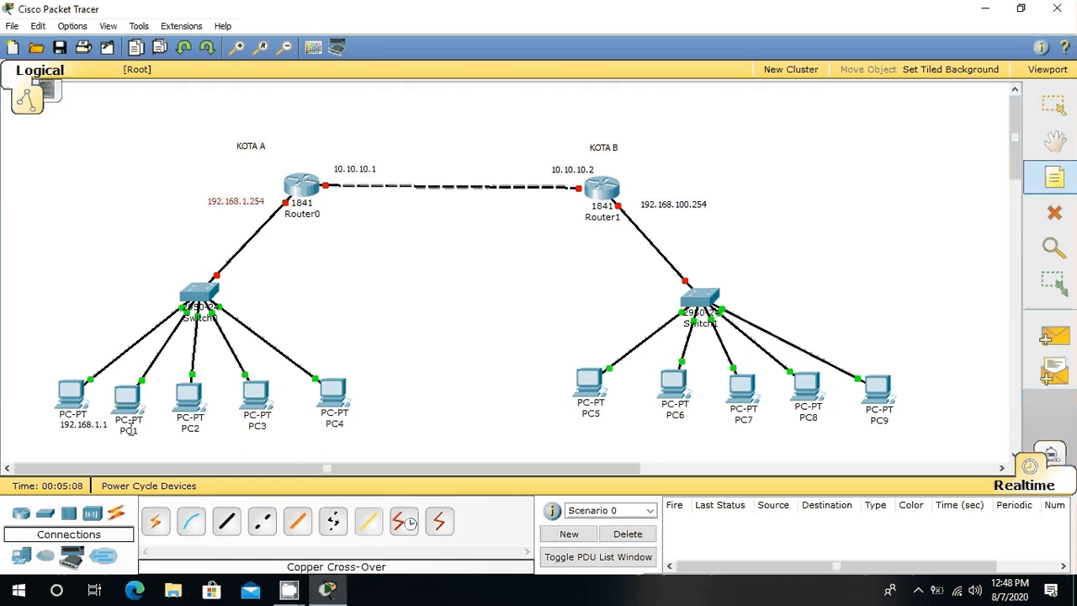
pyautogui.click(123, 436)
pyautogui.write('19')
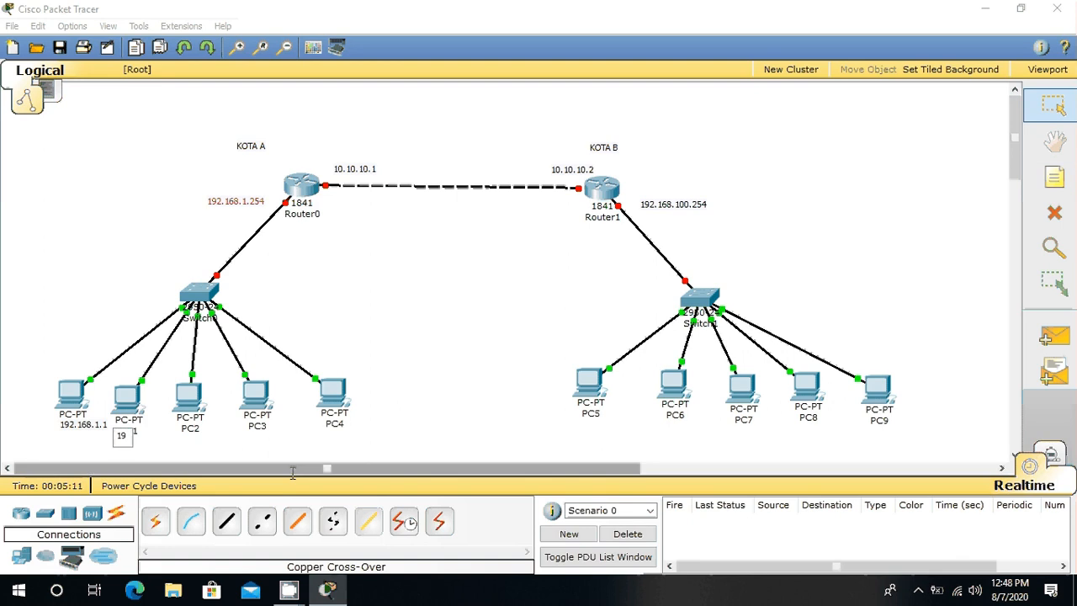
pyautogui.write('2.168.1.2')
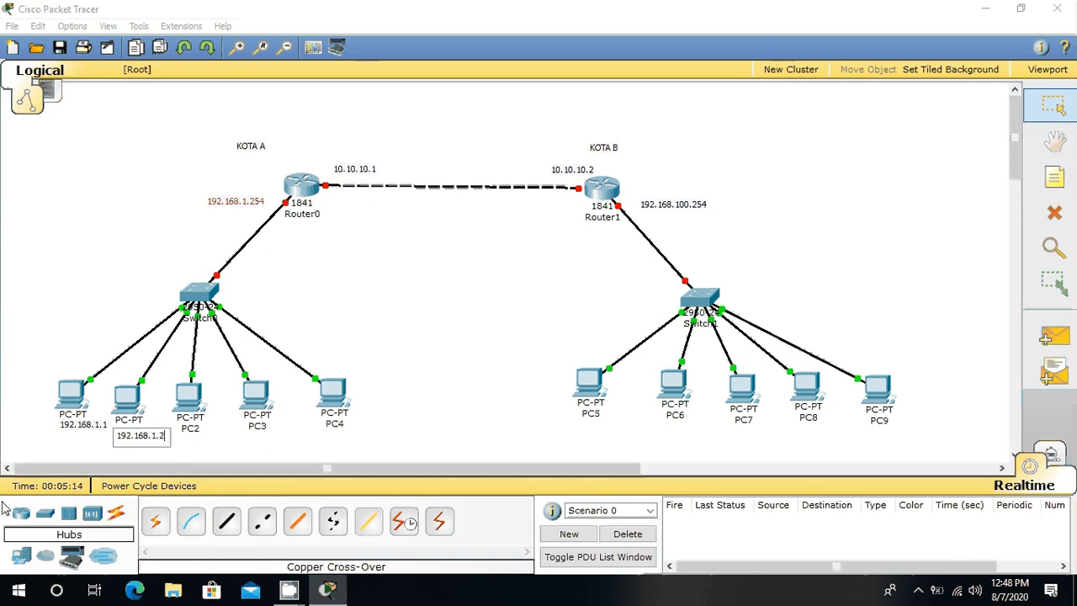
# Step: Label PC2 with the note "192.168.1.3" placed just beneath its icon
pyautogui.click(1055, 177)
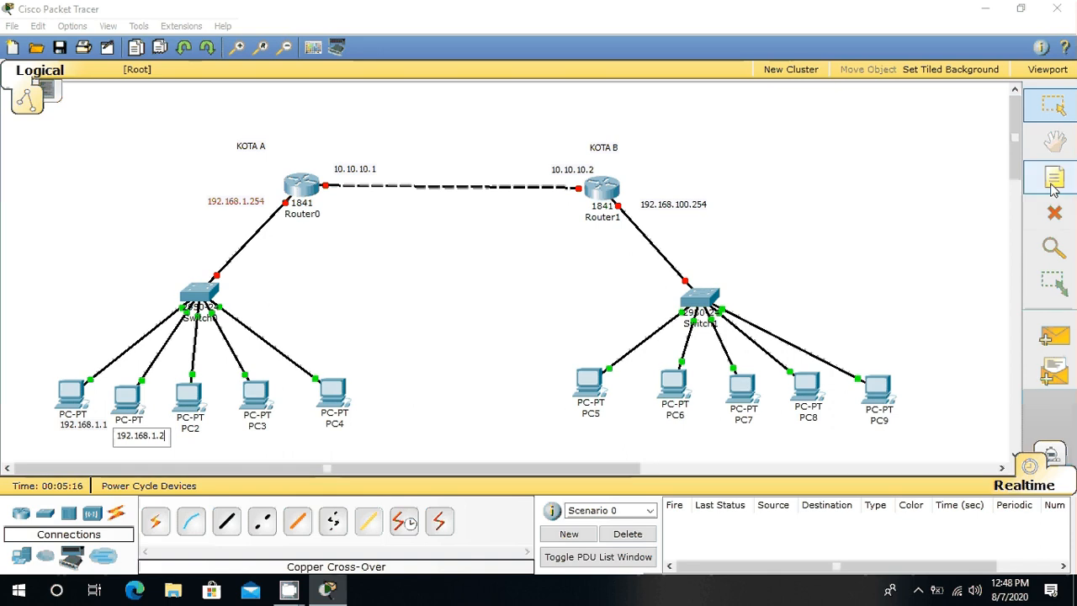
pyautogui.click(178, 432)
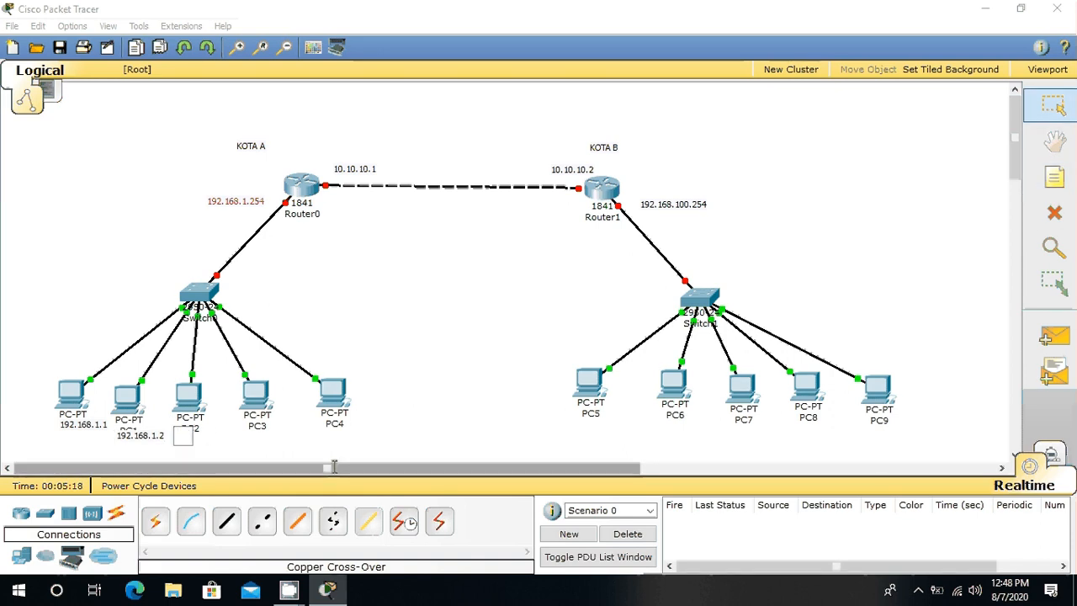
pyautogui.write('192.168')
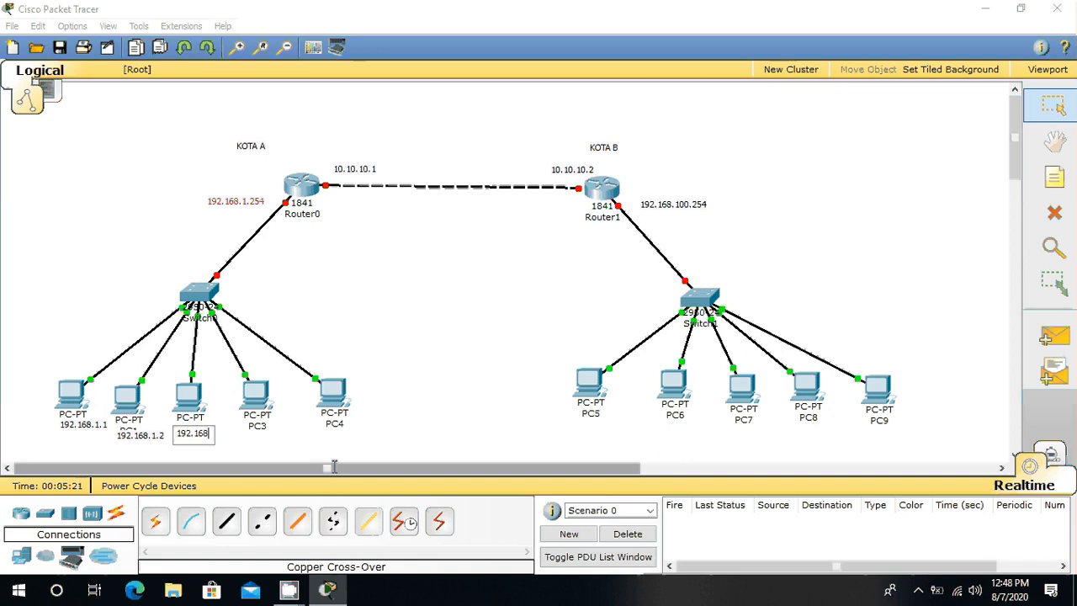
pyautogui.write('.1.3')
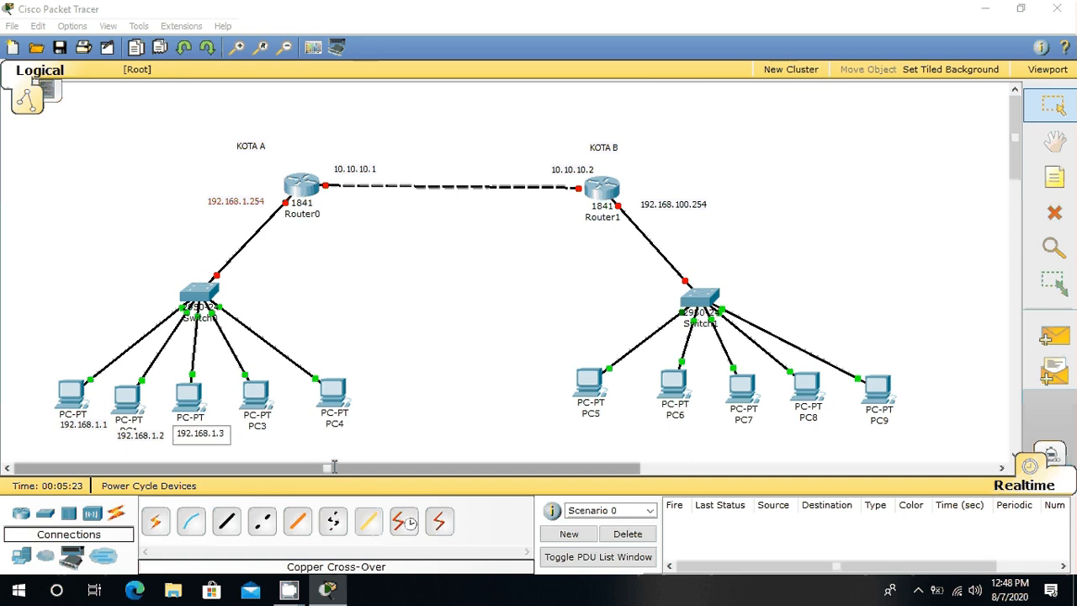
# Step: Label PC3 with the note "192.168.1.4" placed just beneath its icon
pyautogui.click(1054, 179)
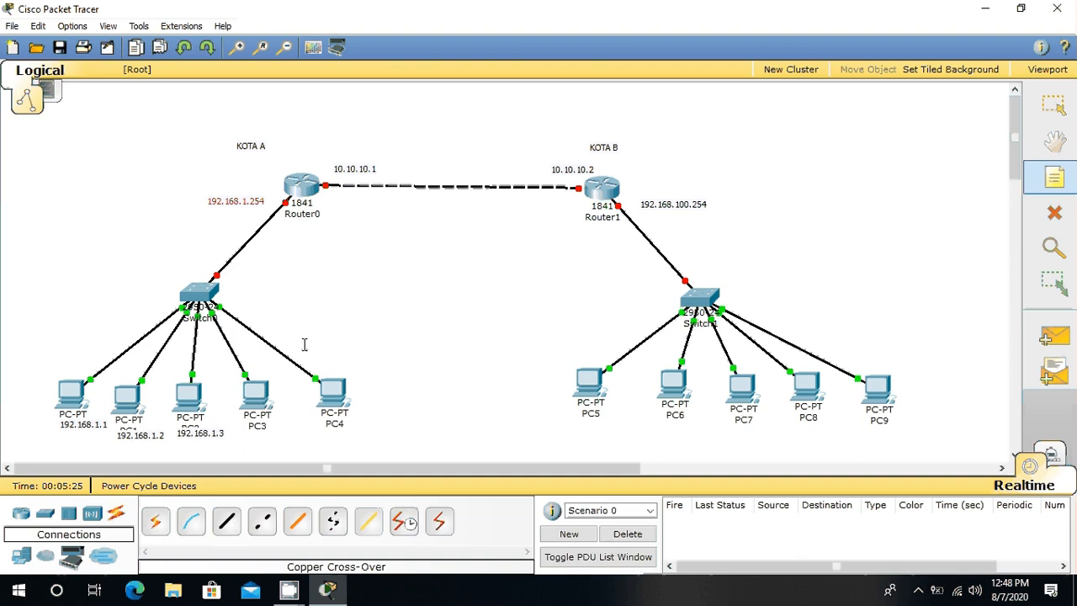
pyautogui.click(243, 429)
pyautogui.write('192.1')
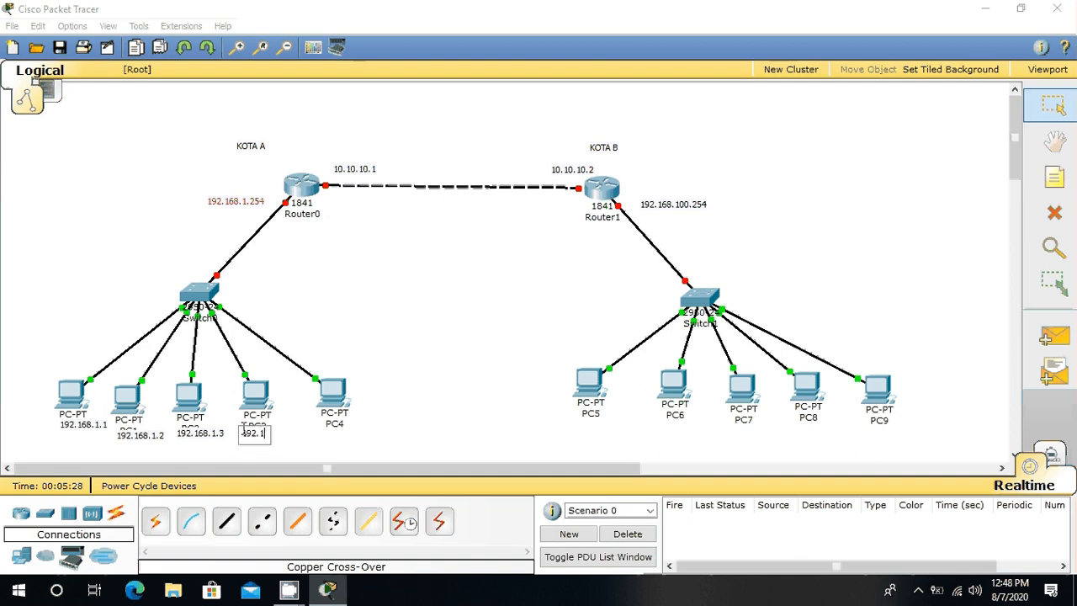
pyautogui.write('68.1.4')
# Step: Label PC4 with the note "192.168.1.5" placed just beneath its icon, and leave note placement
pyautogui.click(1069, 185)
pyautogui.click(325, 428)
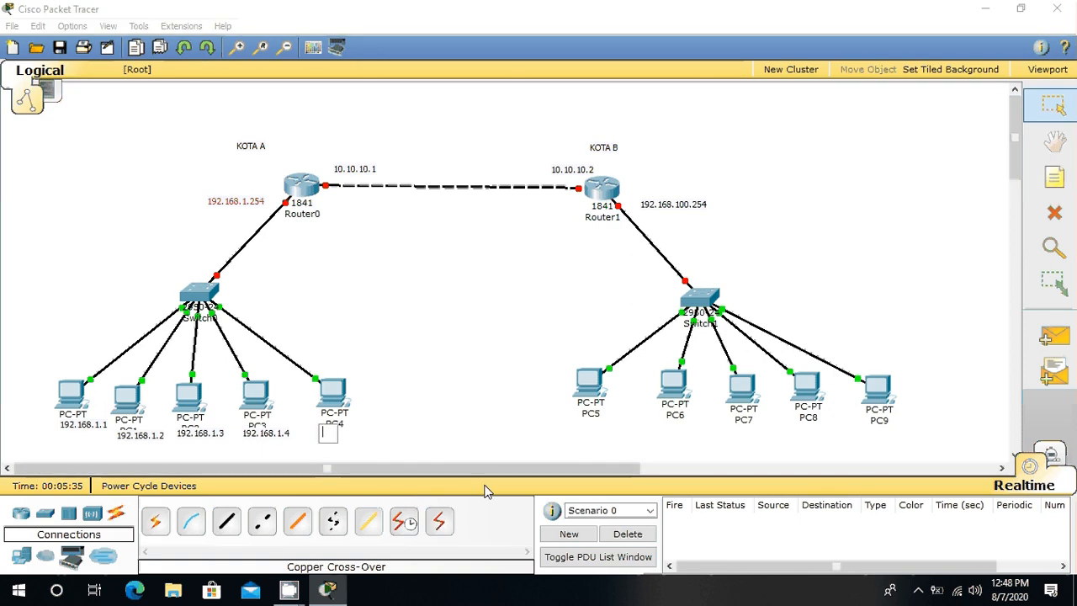
pyautogui.write('192')
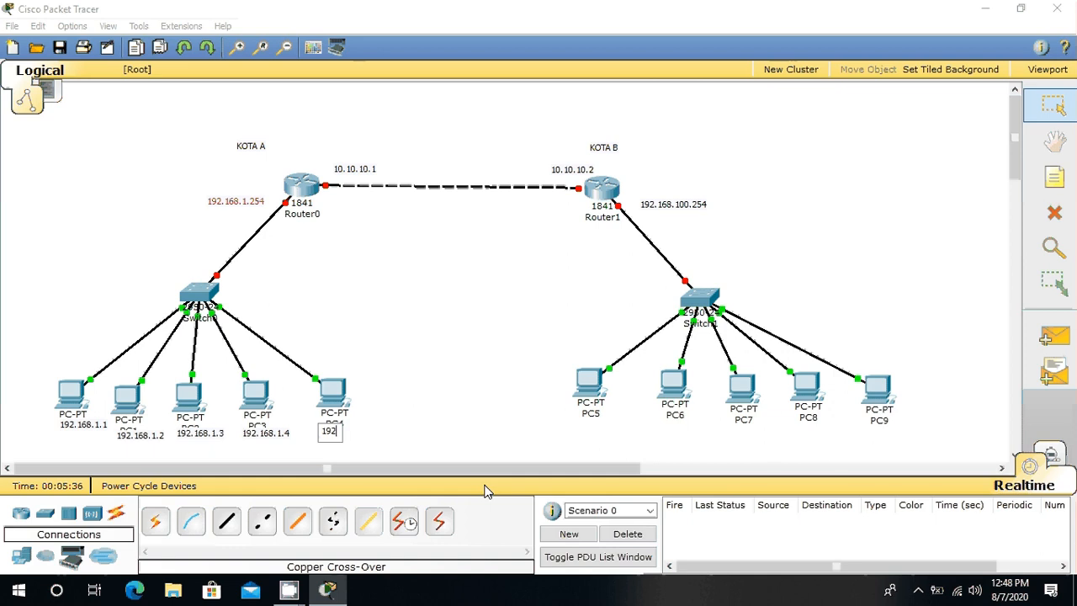
pyautogui.write('.168.1')
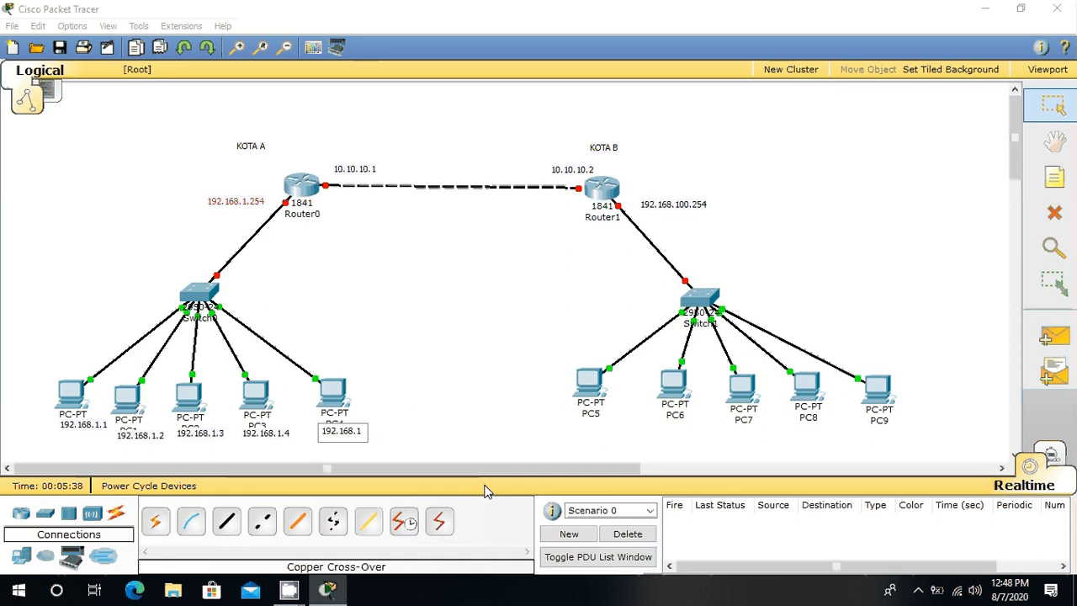
pyautogui.write('.5')
pyautogui.click(1054, 177)
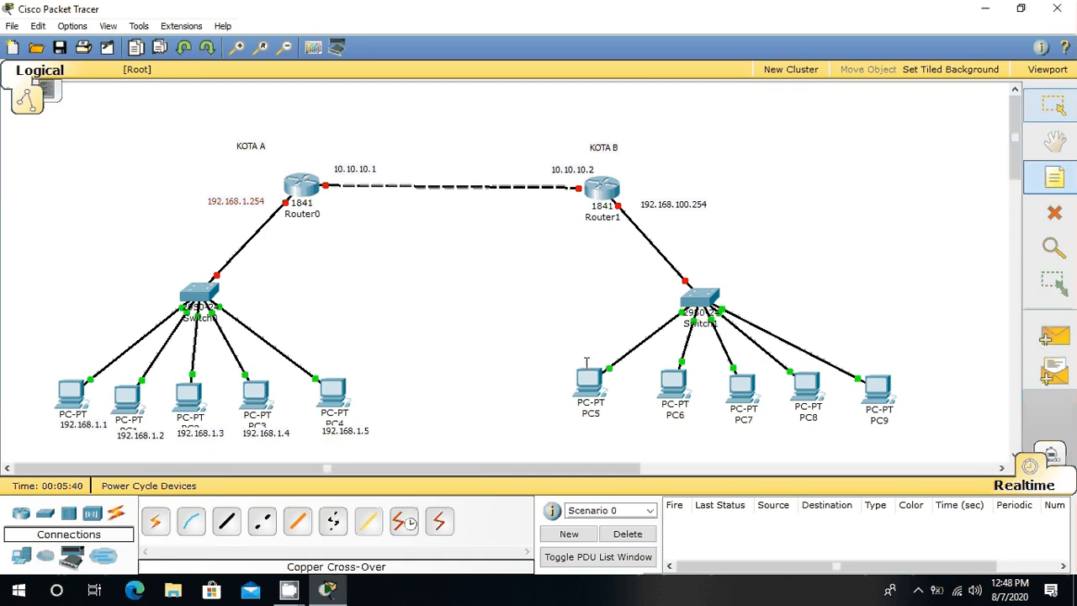
pyautogui.press('Escape')
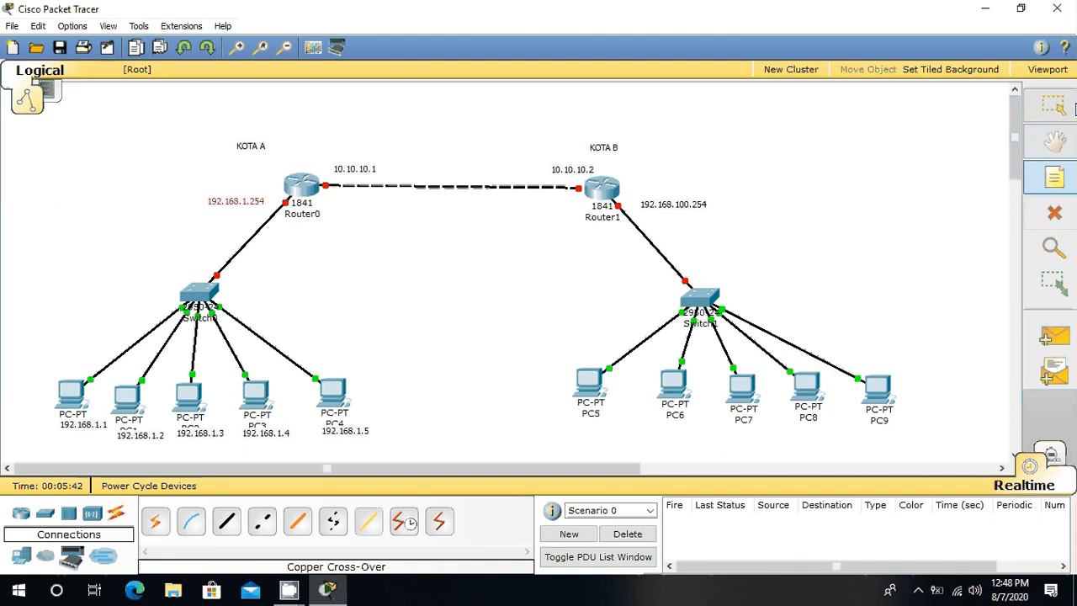
# Step: Reposition the five address notes under PC0 to PC4 so each sits centred directly below its PC-PT label, over the PC name
pyautogui.moveTo(78, 434); pyautogui.dragTo(59, 432)
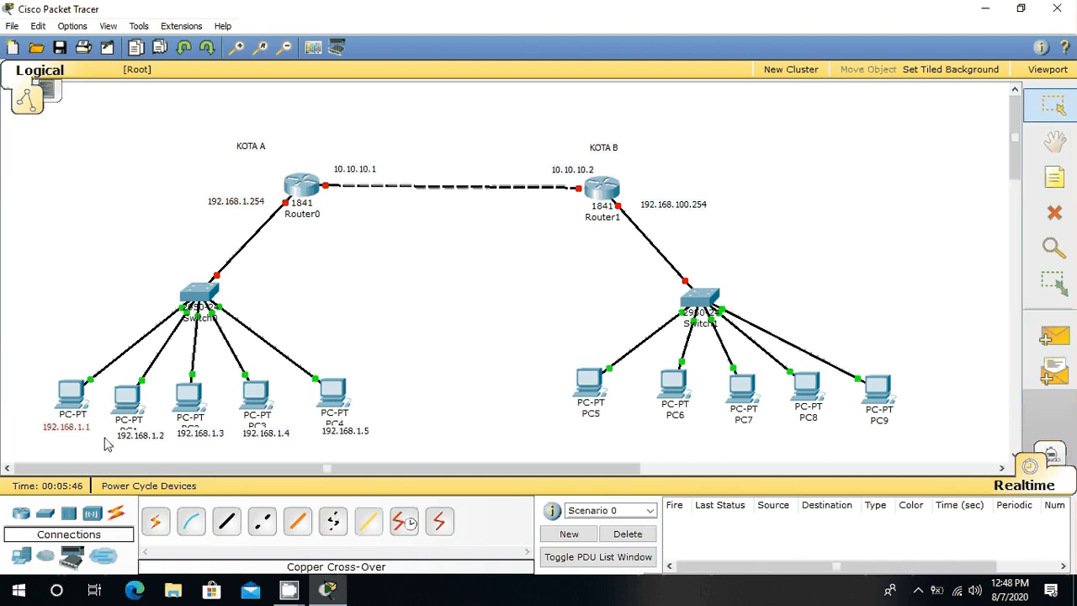
pyautogui.moveTo(137, 440); pyautogui.dragTo(128, 435)
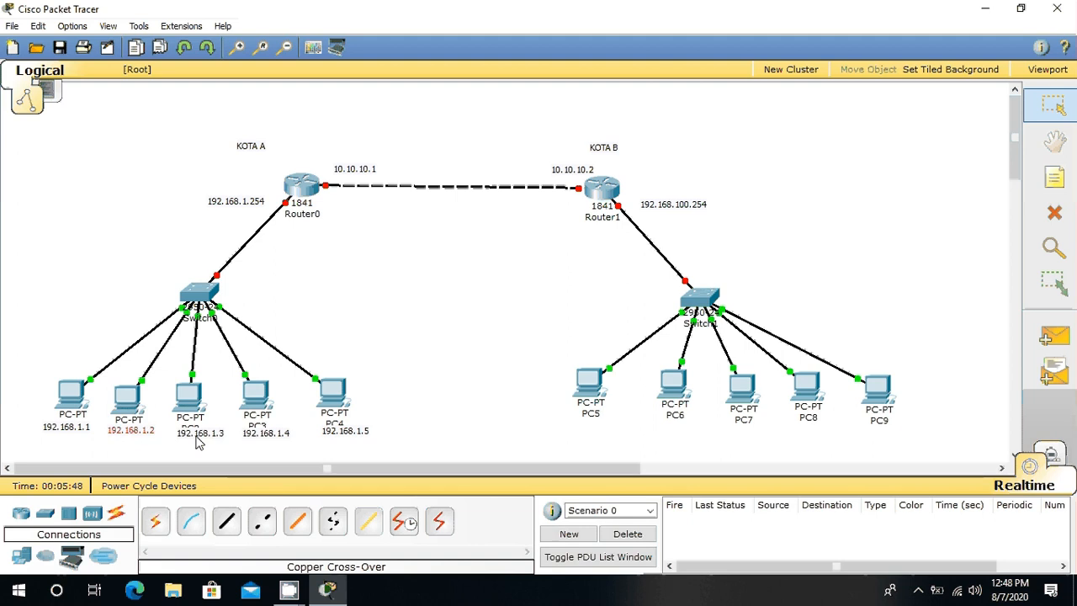
pyautogui.moveTo(196, 436); pyautogui.dragTo(186, 432)
pyautogui.moveTo(267, 434); pyautogui.dragTo(257, 428)
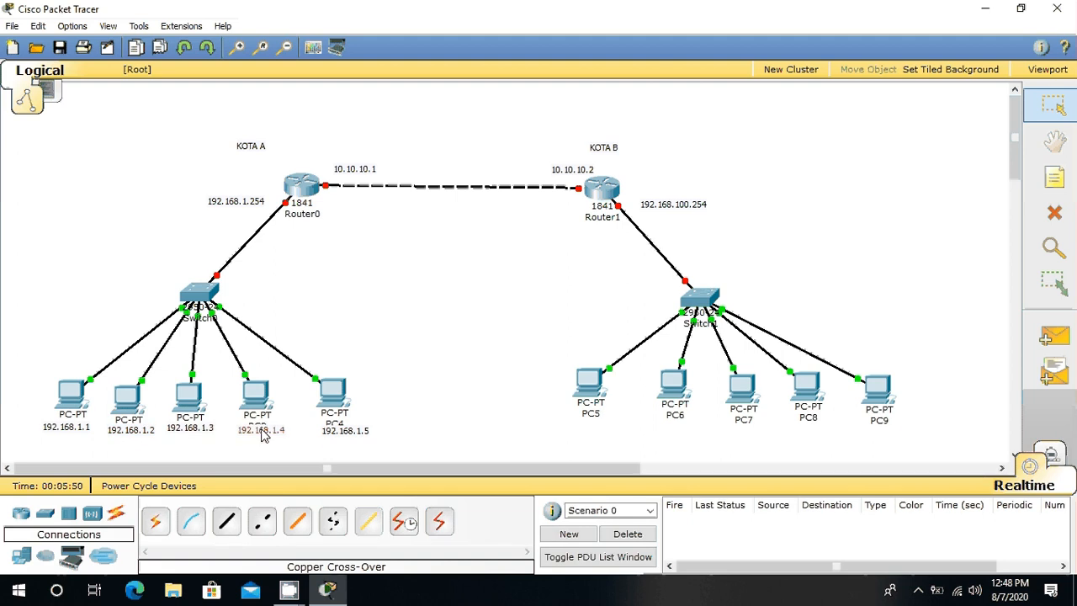
pyautogui.moveTo(337, 434); pyautogui.dragTo(334, 430)
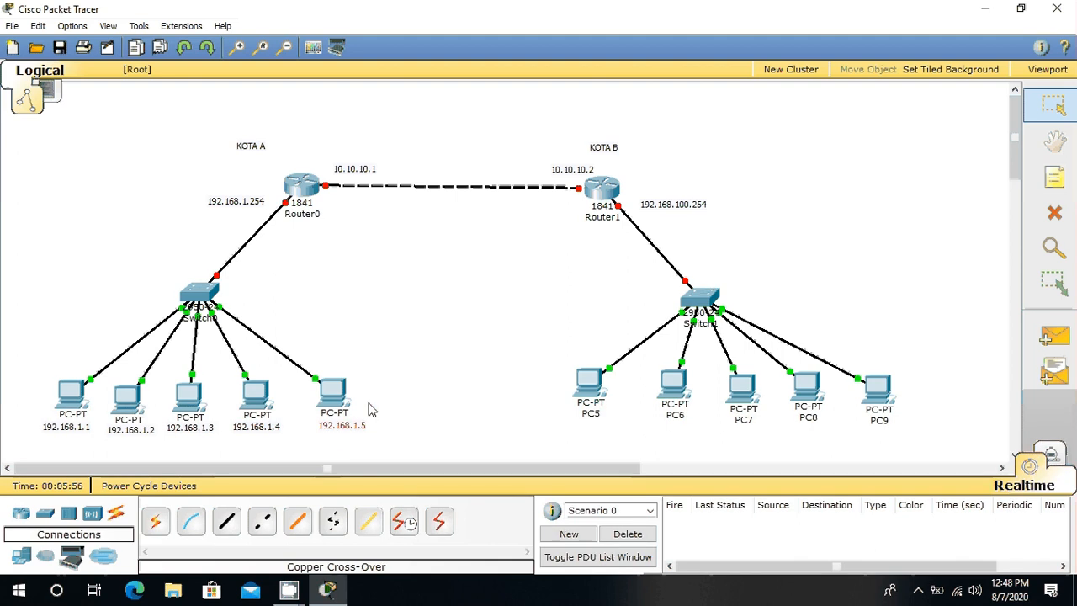
# Step: Label PC5 with the note "192.168.100.1" placed just beneath its icon
pyautogui.click(1064, 179)
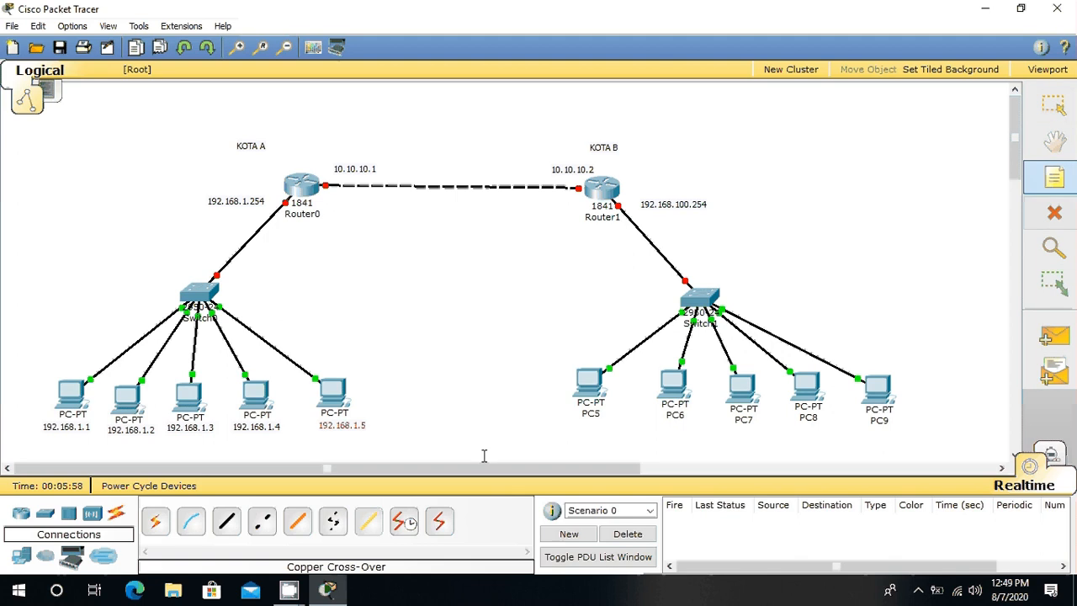
pyautogui.click(571, 418)
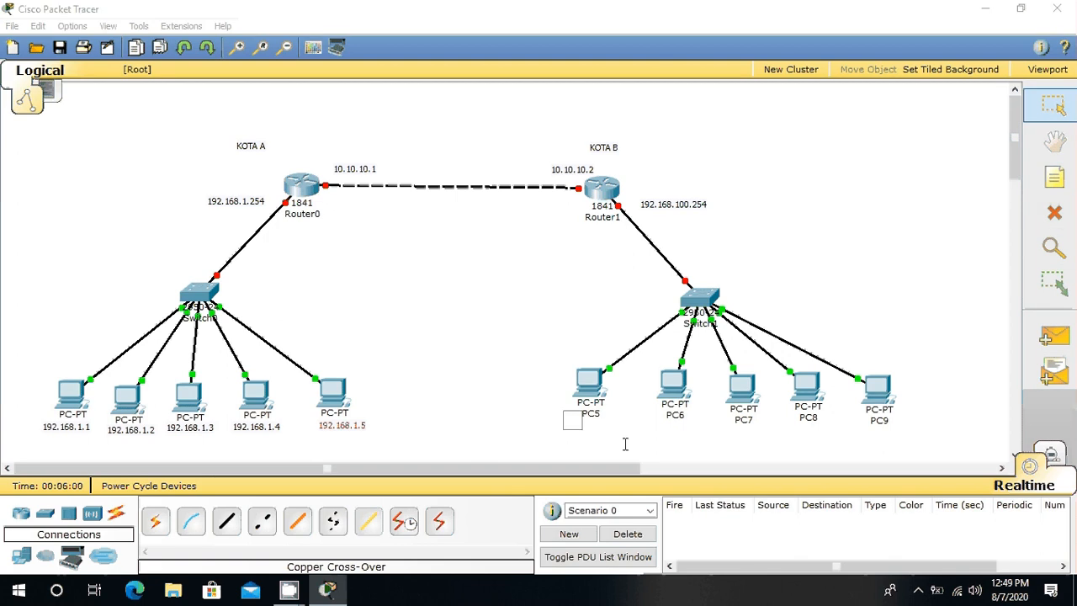
pyautogui.write('192.168')
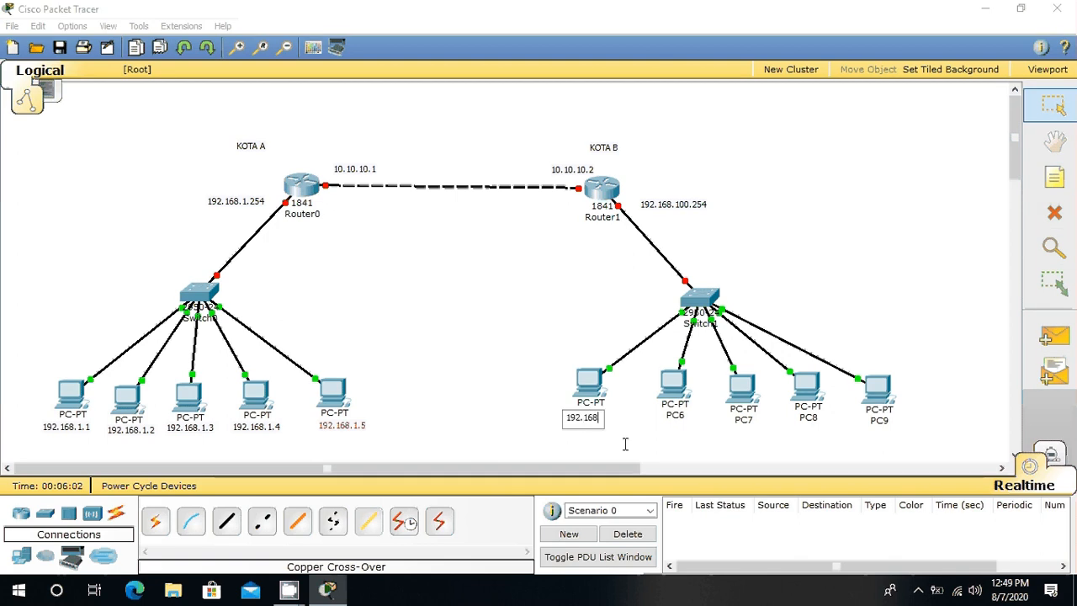
pyautogui.write('.100')
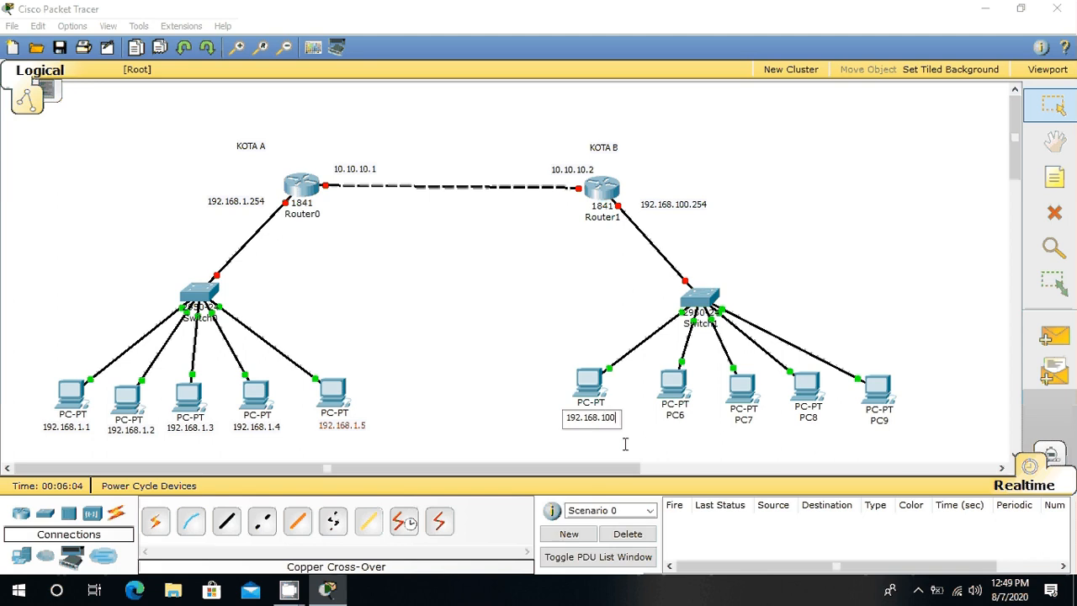
pyautogui.write('.1')
pyautogui.write('n')
# Step: Label PC6 with the note "192.168.100.2" placed just beneath its icon
pyautogui.click(664, 418)
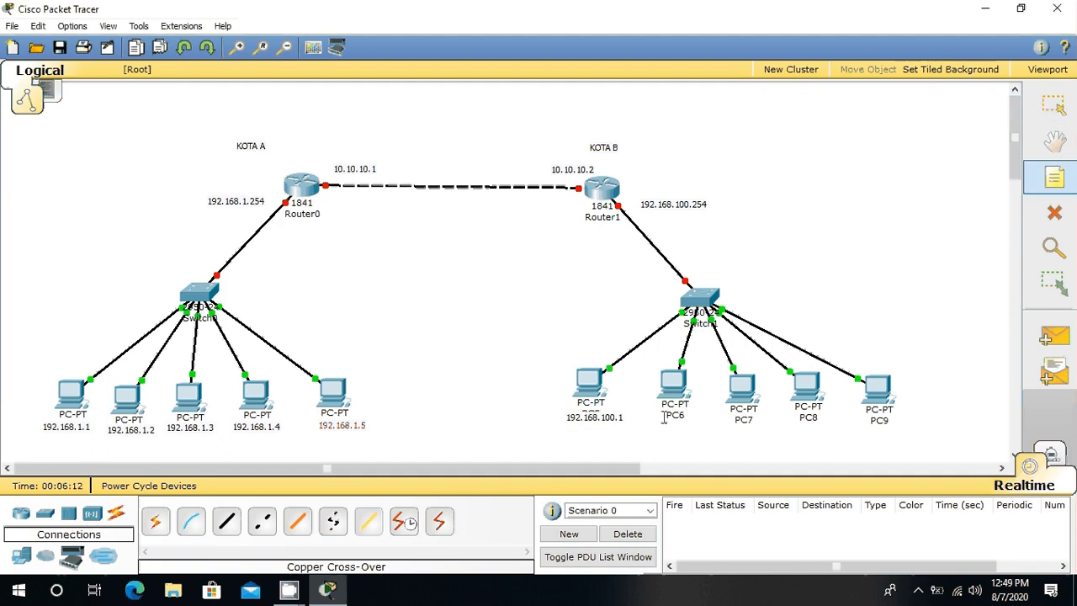
pyautogui.write('192')
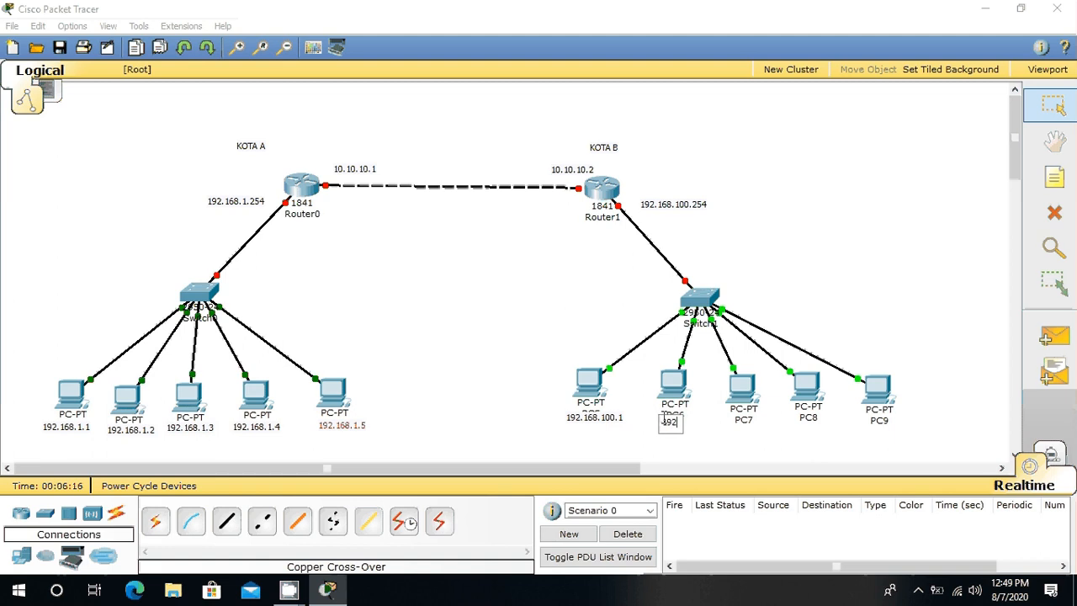
pyautogui.write('.168')
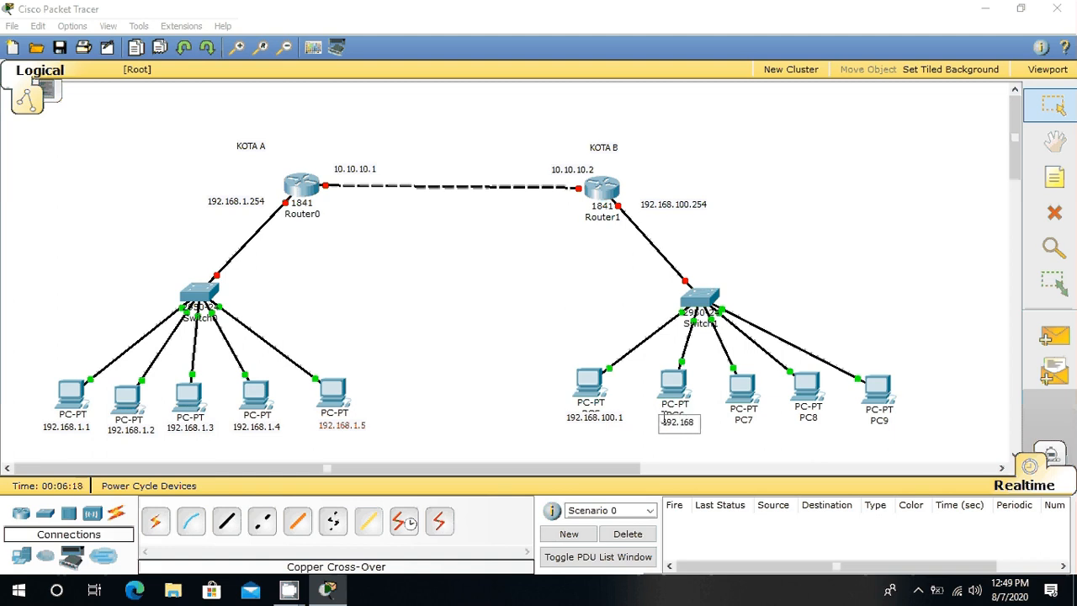
pyautogui.write('.100.2')
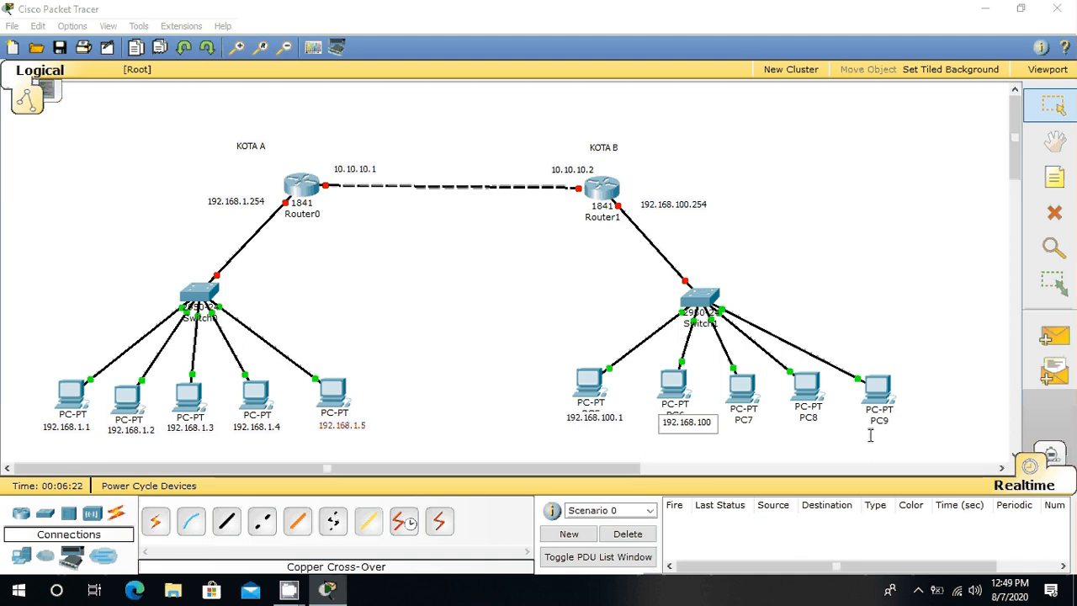
# Step: Label PC7 with the note "192.168.100.3" placed just beneath its icon
pyautogui.click(1048, 186)
pyautogui.click(735, 416)
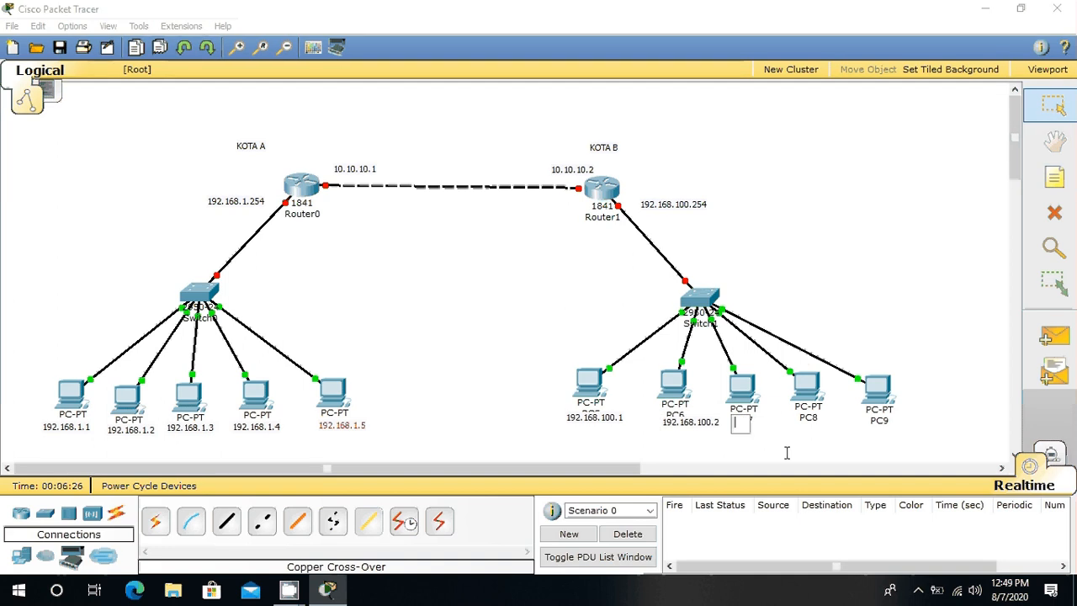
pyautogui.write('192')
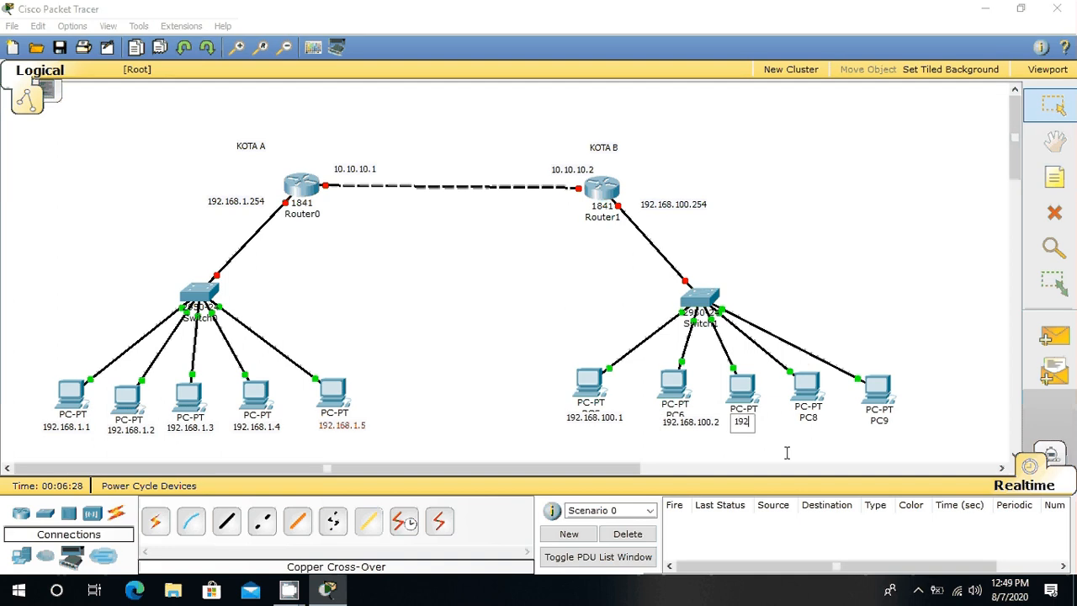
pyautogui.write('.168.100.3')
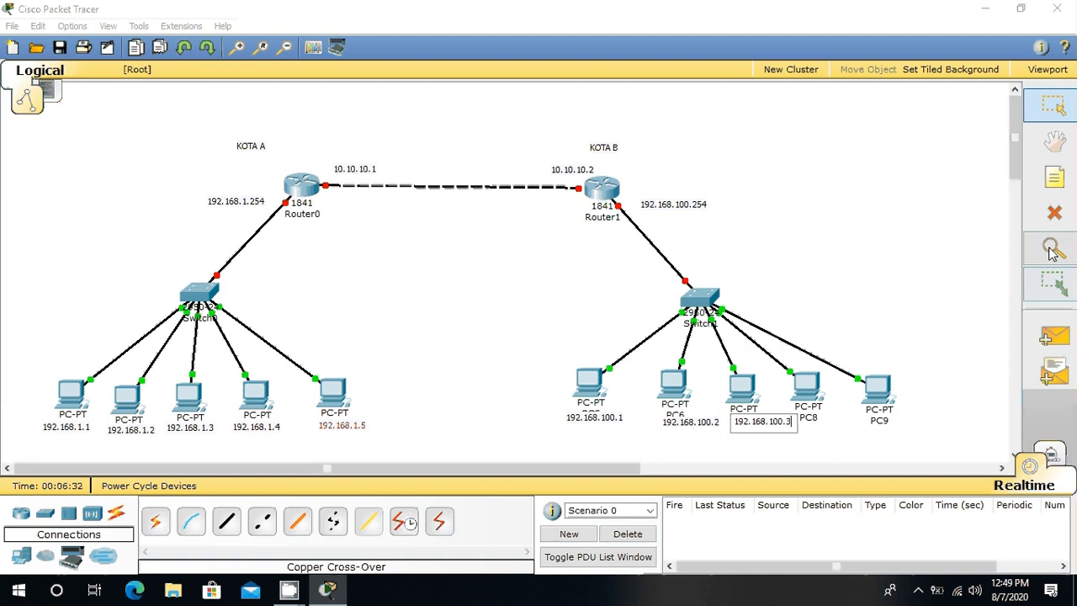
# Step: Label PC8 with the note "192.168.100.4" placed just beneath its icon
pyautogui.click(1062, 186)
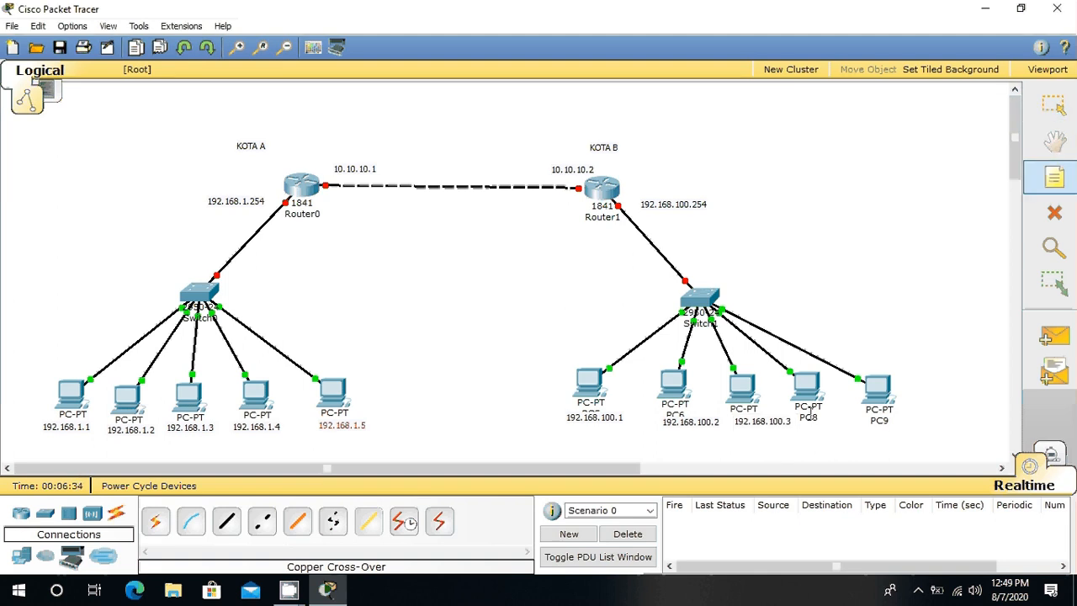
pyautogui.click(807, 415)
pyautogui.write('19')
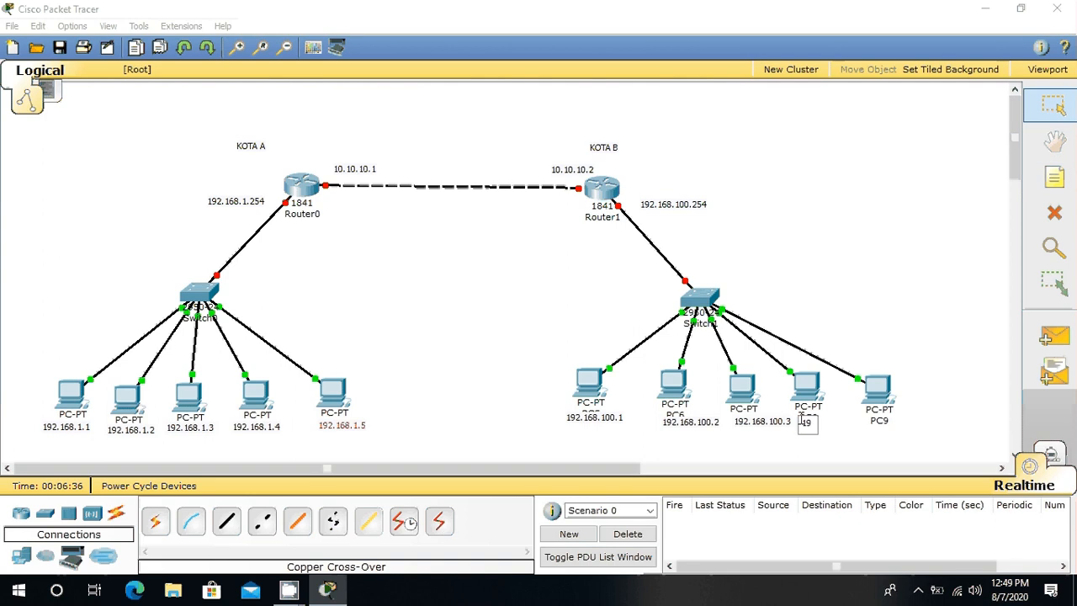
pyautogui.write('2.168.100.4')
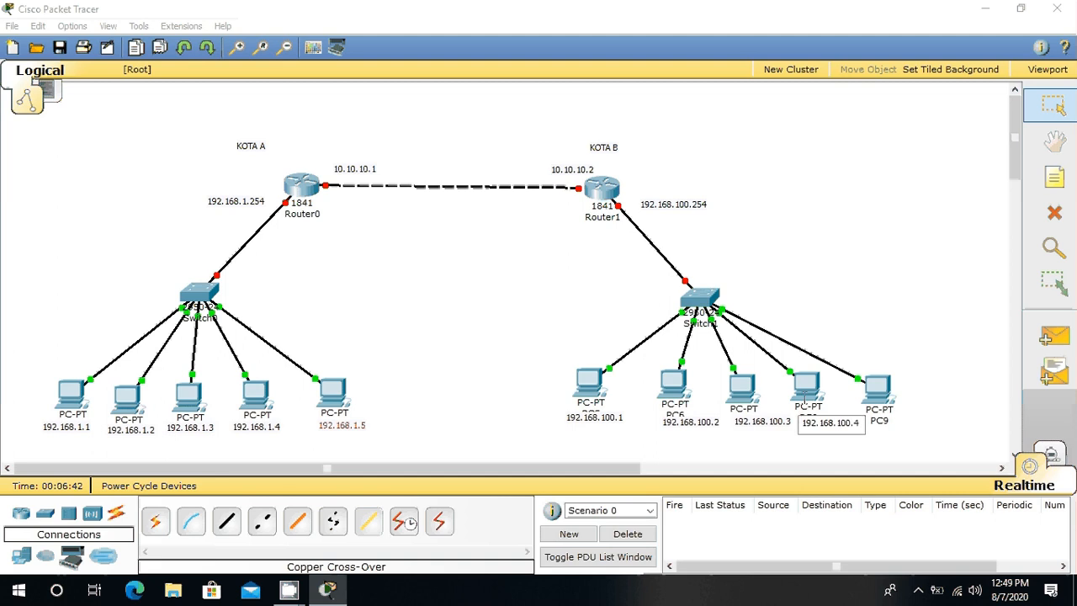
# Step: Label PC9 with the note "192.168.100.5" placed just beneath its icon
pyautogui.click(1055, 177)
pyautogui.click(877, 427)
pyautogui.write('192')
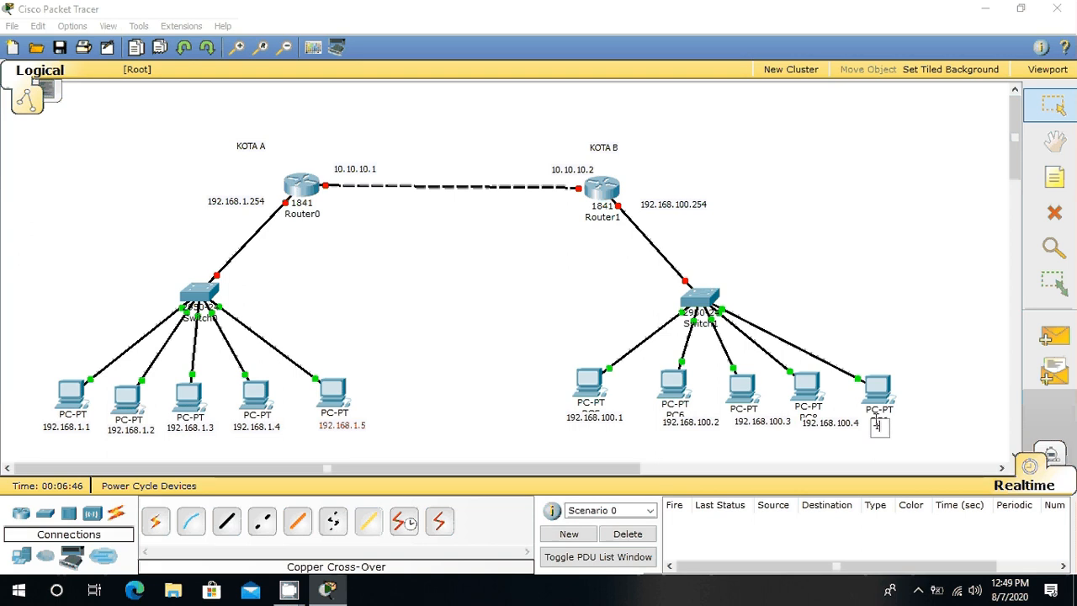
pyautogui.write('. 168')
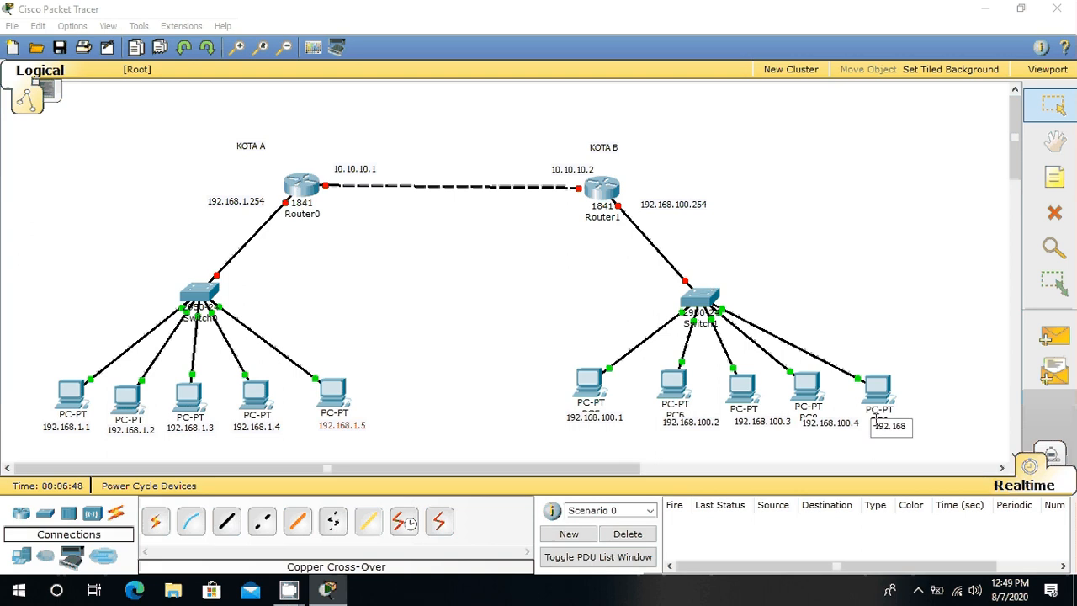
pyautogui.write('. 100.5')
# Step: Reposition the 192.168.100.1 to 192.168.100.5 notes directly beneath their PC icons in KOTA B, covering the device names
pyautogui.click(1063, 113)
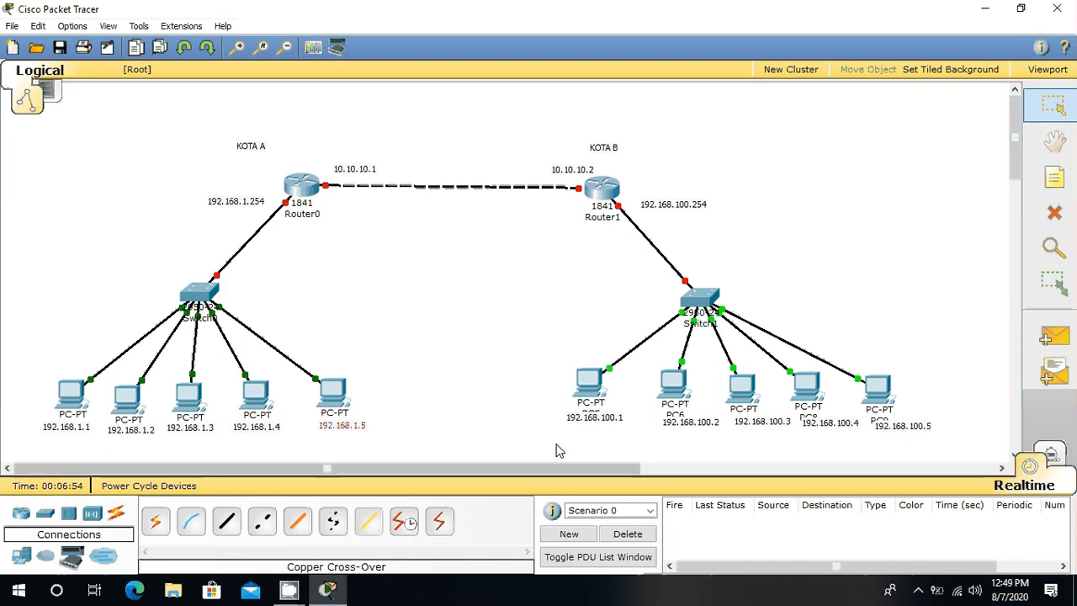
pyautogui.click(589, 420)
pyautogui.moveTo(589, 425); pyautogui.dragTo(580, 420)
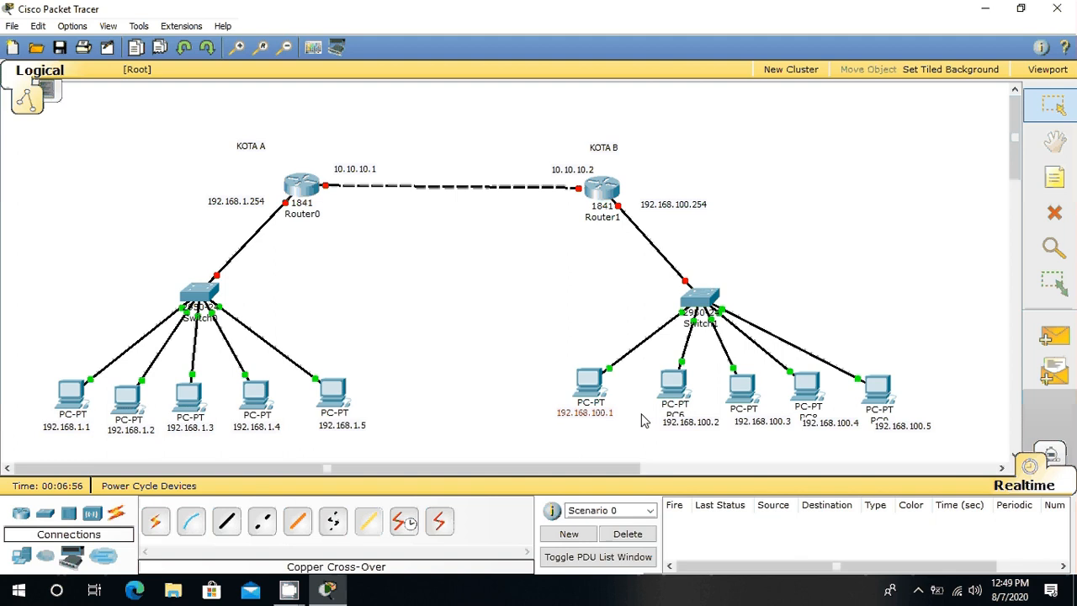
pyautogui.click(680, 423)
pyautogui.moveTo(680, 429); pyautogui.dragTo(665, 423)
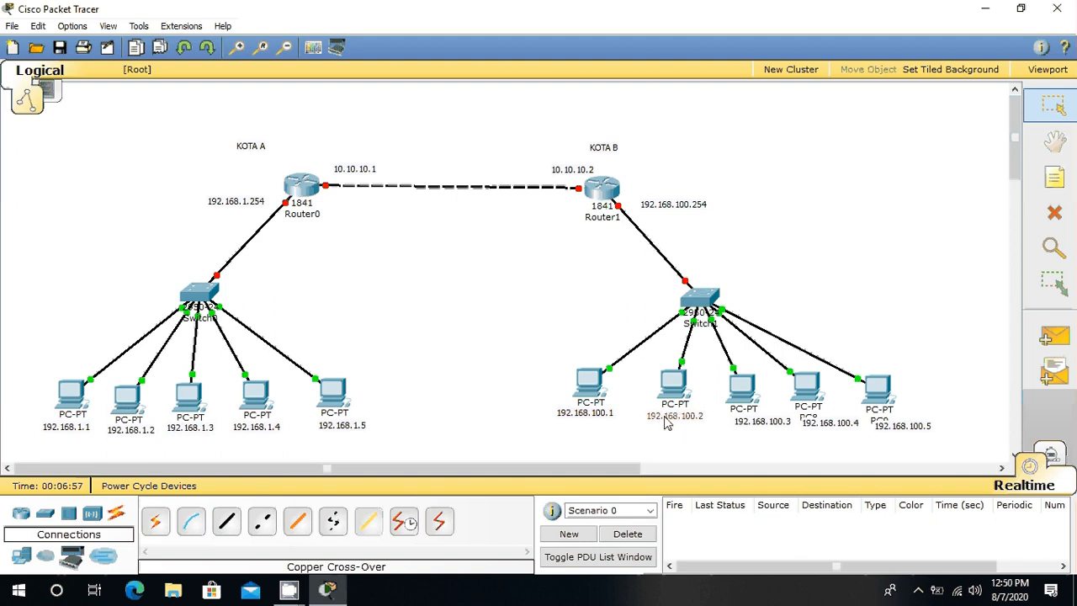
pyautogui.click(762, 424)
pyautogui.moveTo(762, 423); pyautogui.dragTo(737, 423)
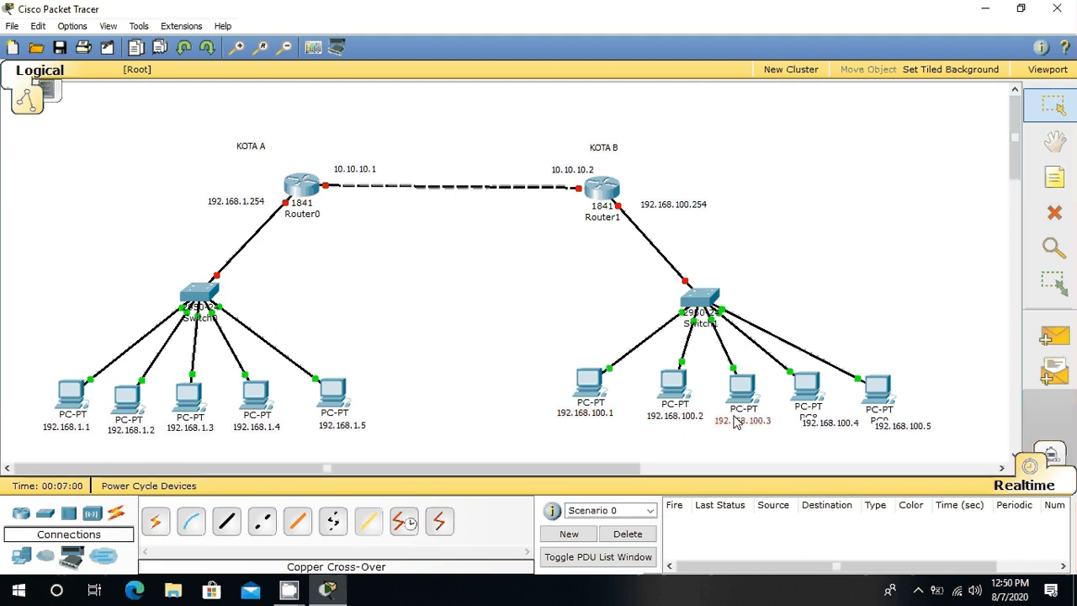
pyautogui.moveTo(837, 426); pyautogui.dragTo(820, 421)
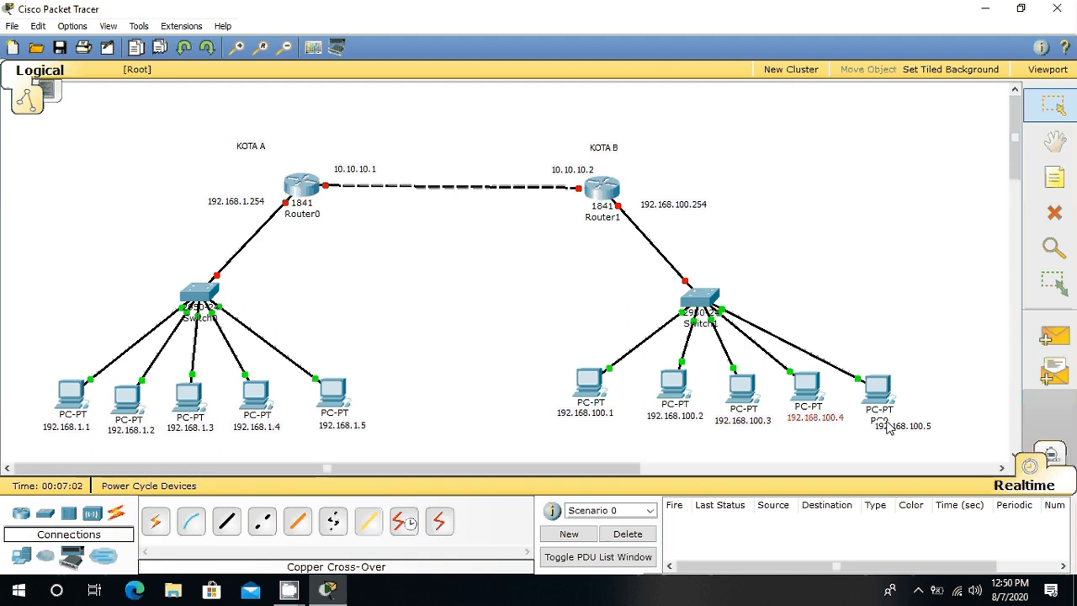
pyautogui.moveTo(888, 427); pyautogui.dragTo(873, 422)
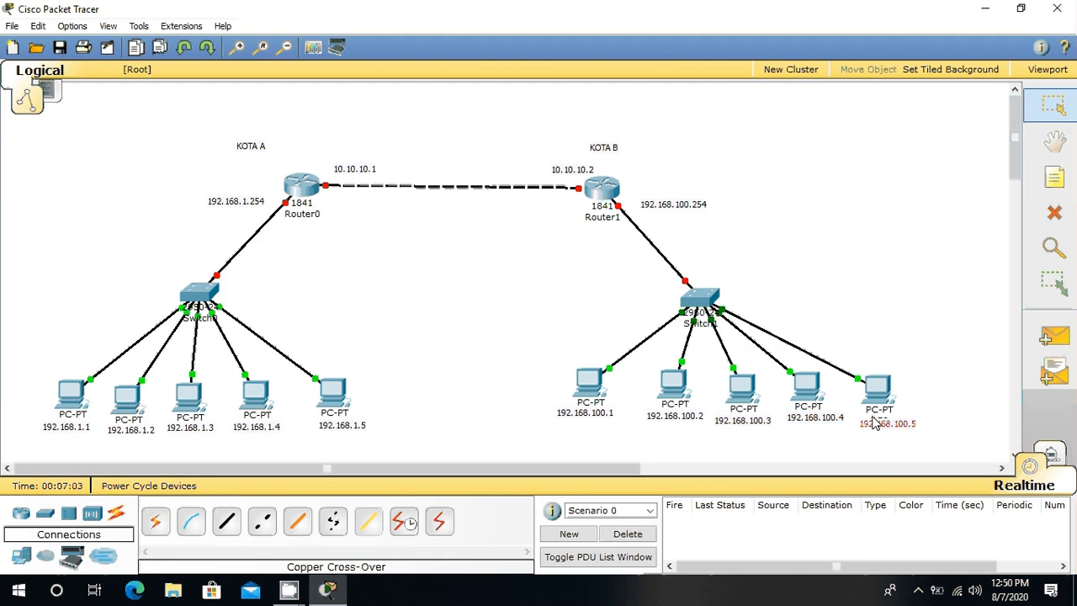
pyautogui.click(850, 310)
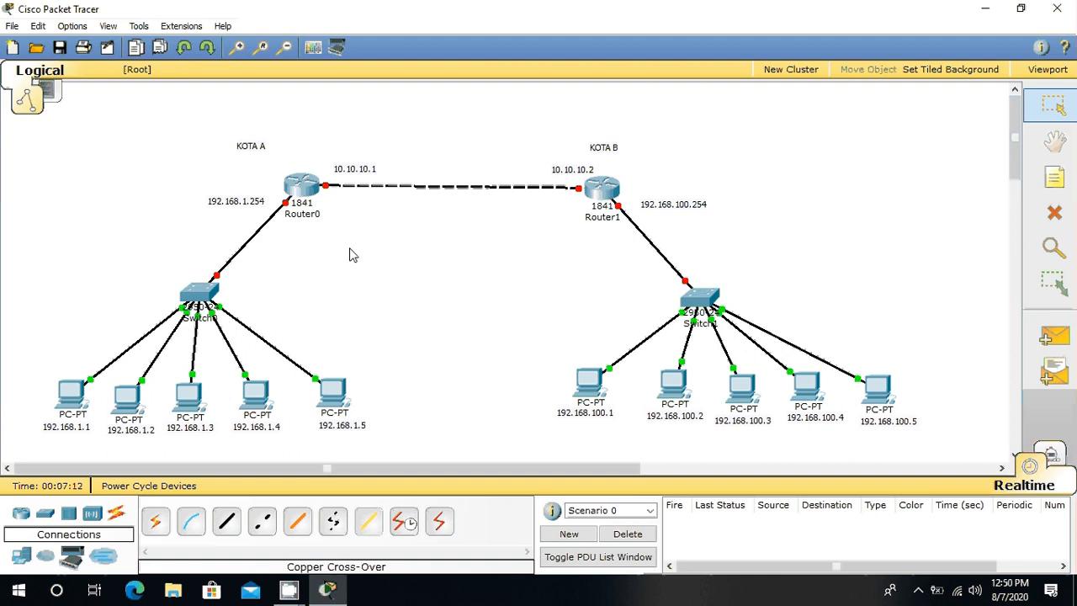
# Step: Open Router0's interface configuration and turn on the FastEthernet0/0 port
pyautogui.moveTo(296, 199)
pyautogui.click(300, 191)
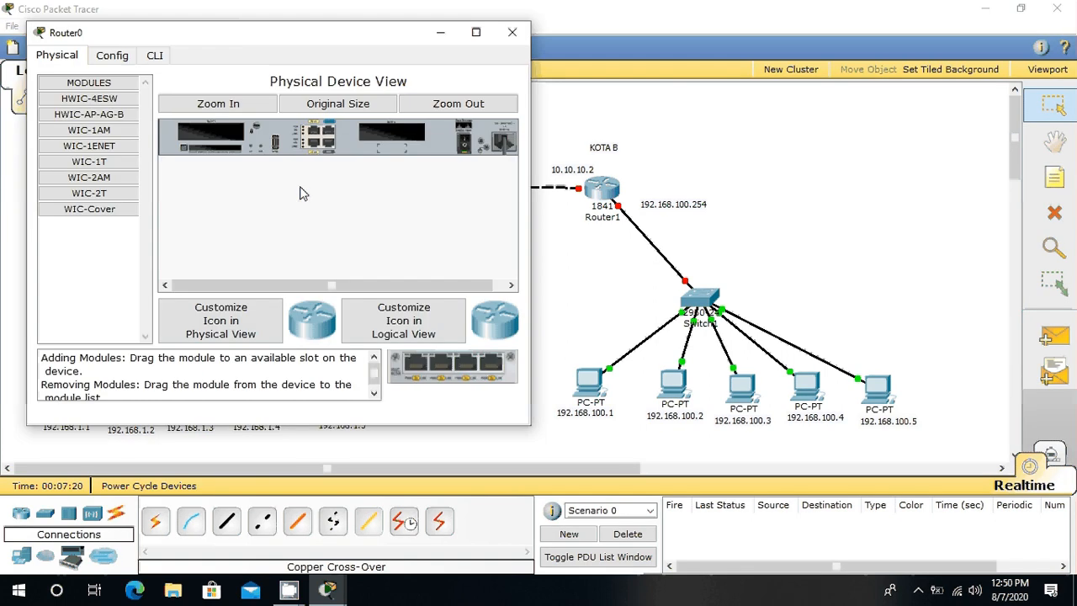
pyautogui.moveTo(253, 32); pyautogui.dragTo(337, 47)
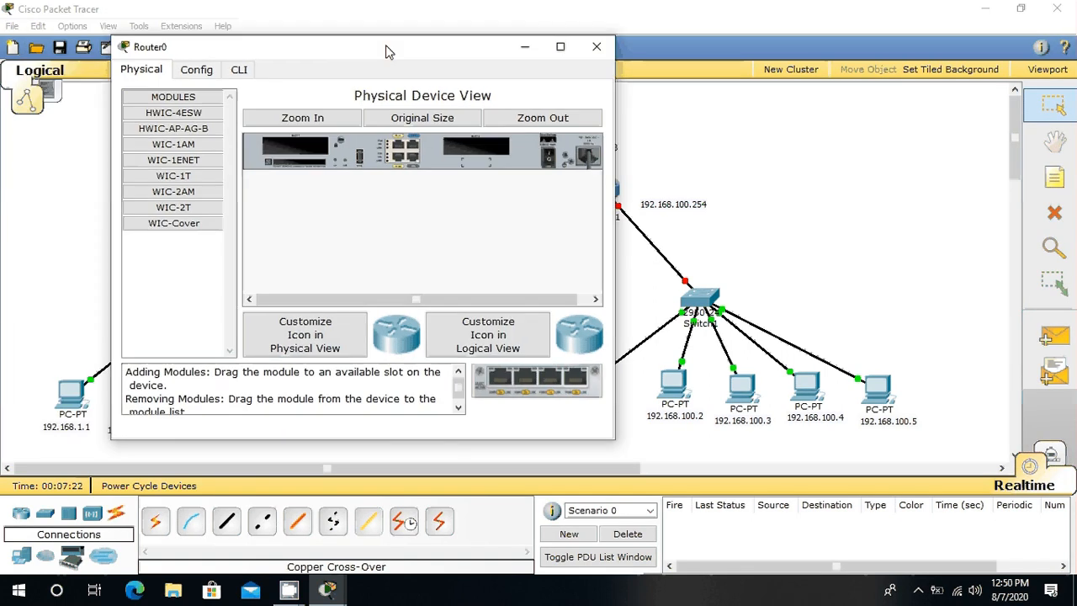
pyautogui.click(211, 74)
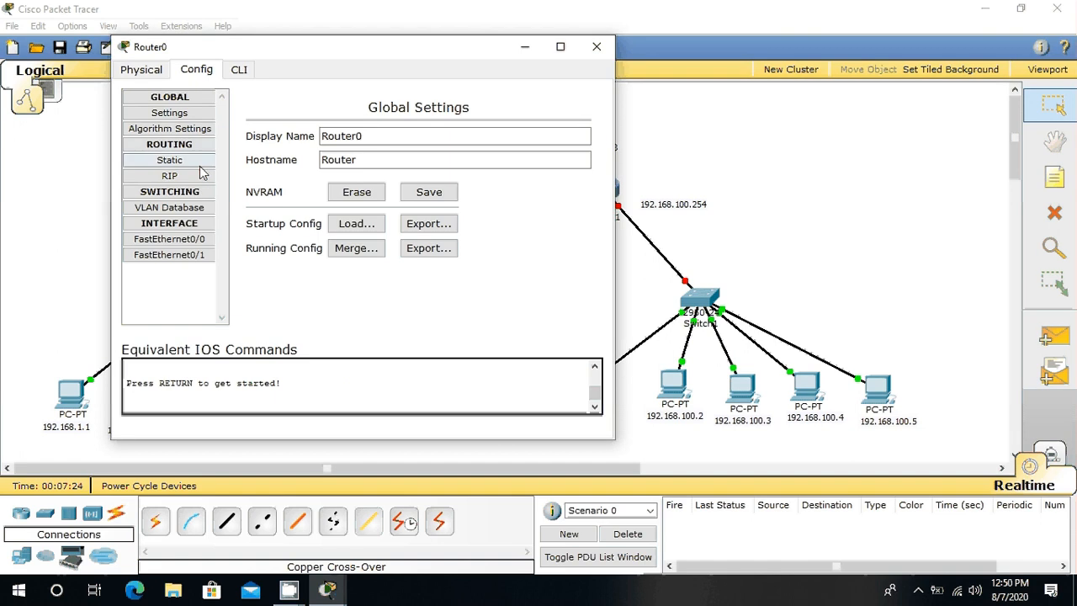
pyautogui.click(169, 240)
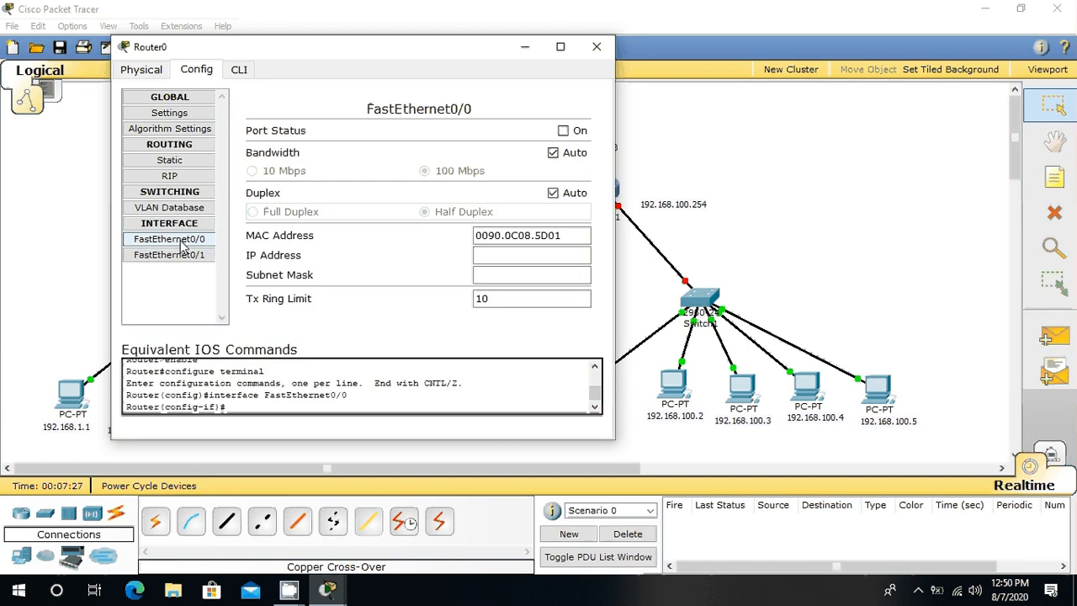
pyautogui.click(563, 132)
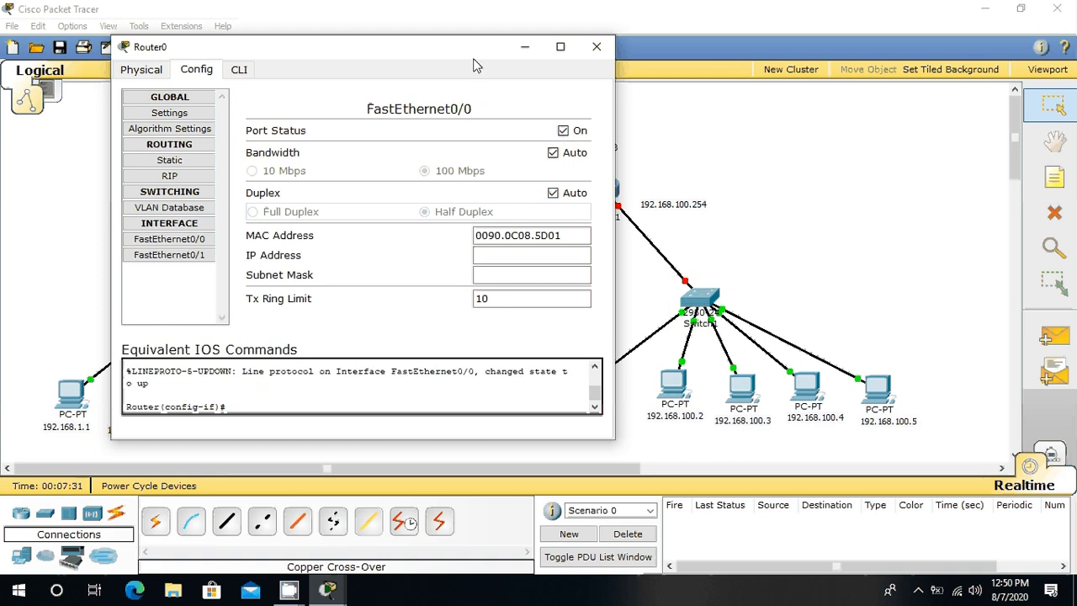
# Step: Give Router0's FastEthernet0/0 the IP address 192.168.1.254 with subnet mask 255.255.255.0
pyautogui.moveTo(474, 55); pyautogui.dragTo(736, 248)
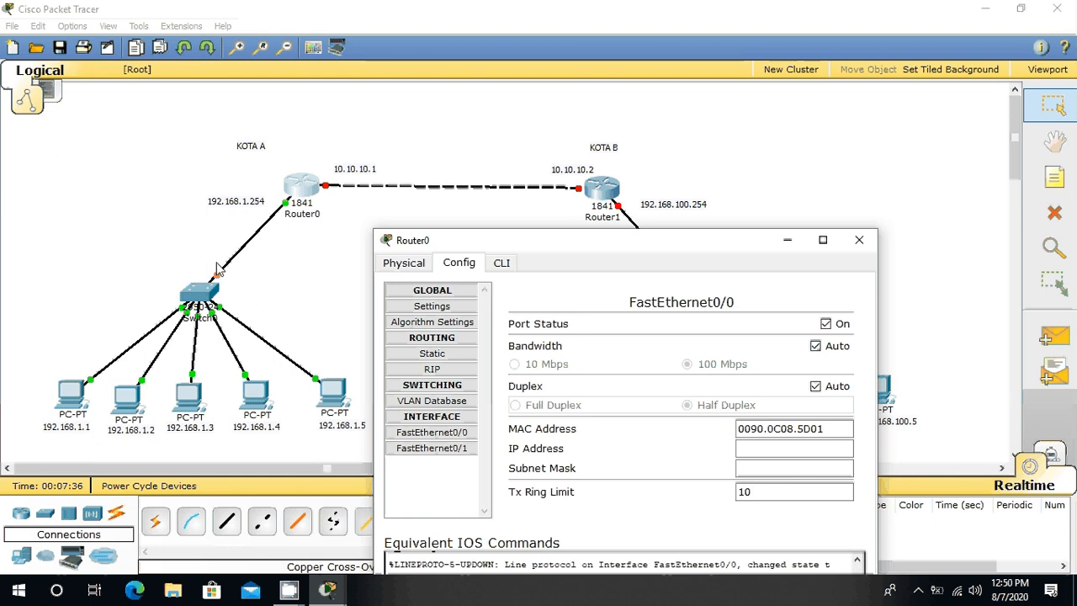
pyautogui.click(771, 447)
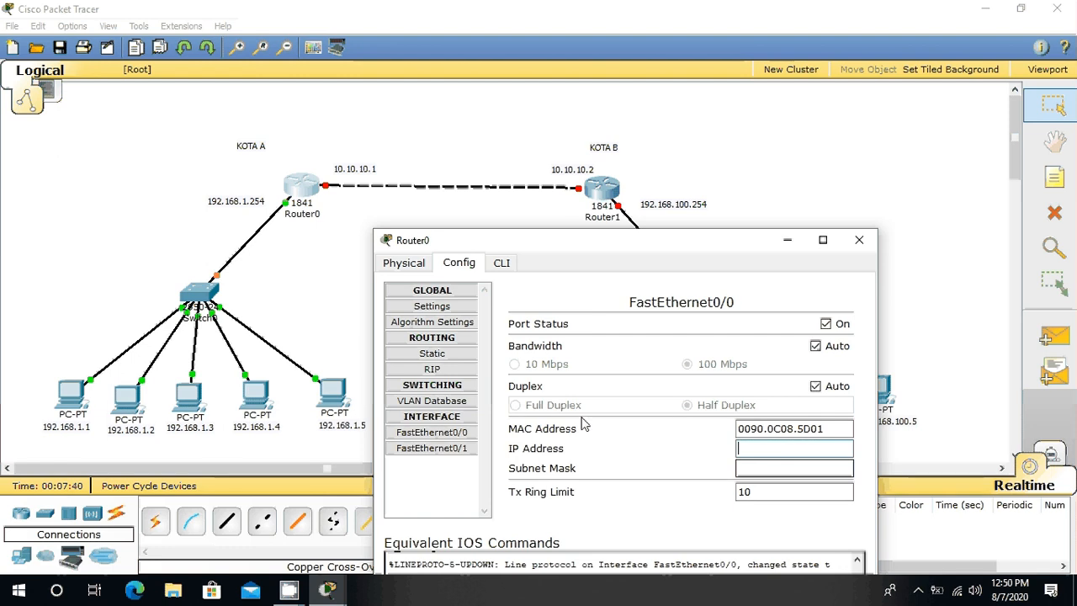
pyautogui.write('192')
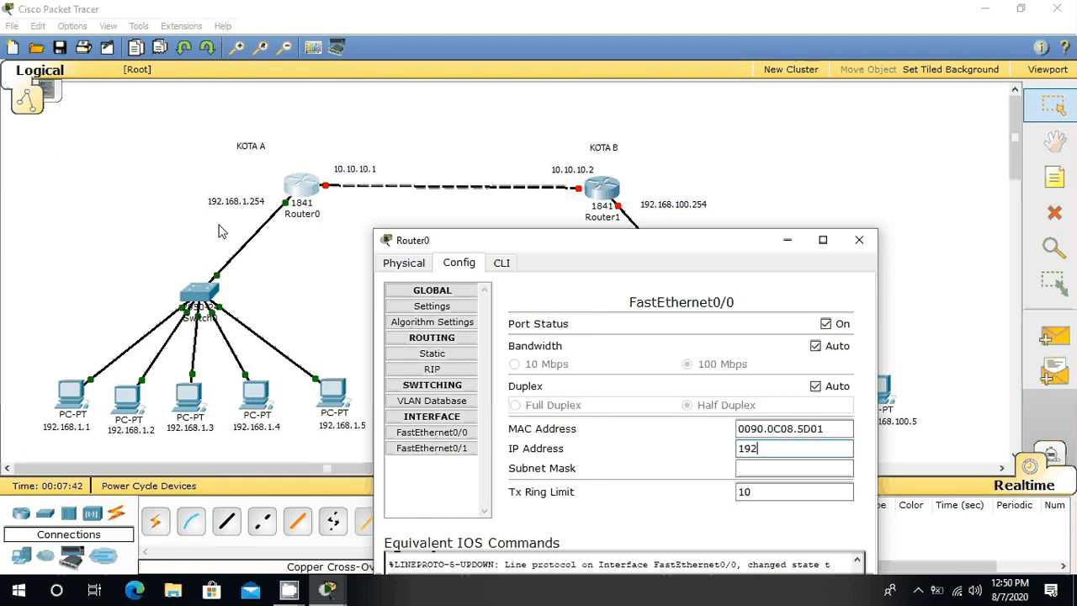
pyautogui.write('.168')
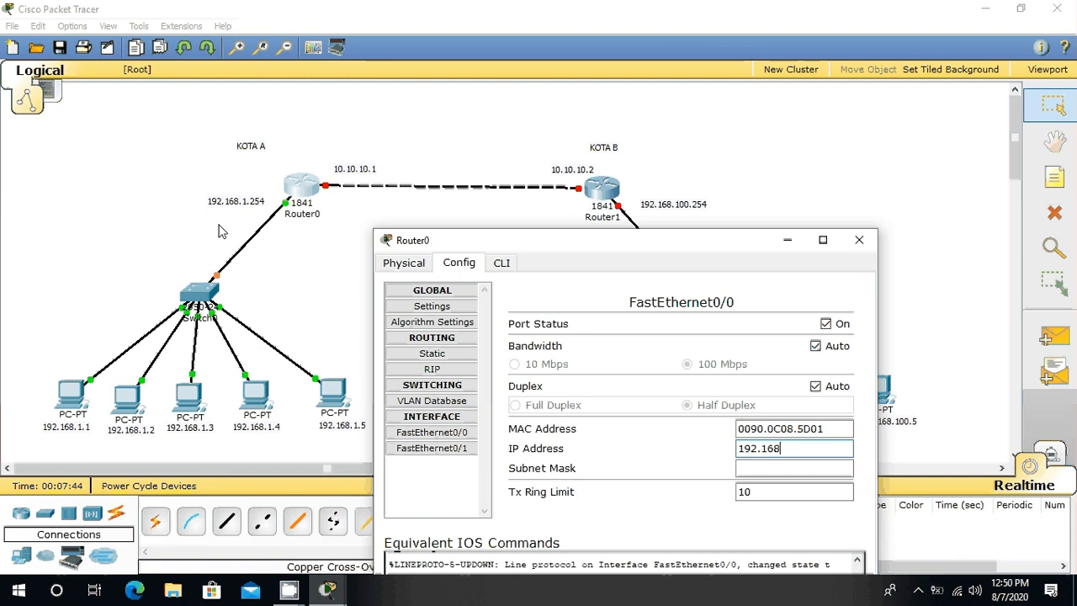
pyautogui.write('.1.254')
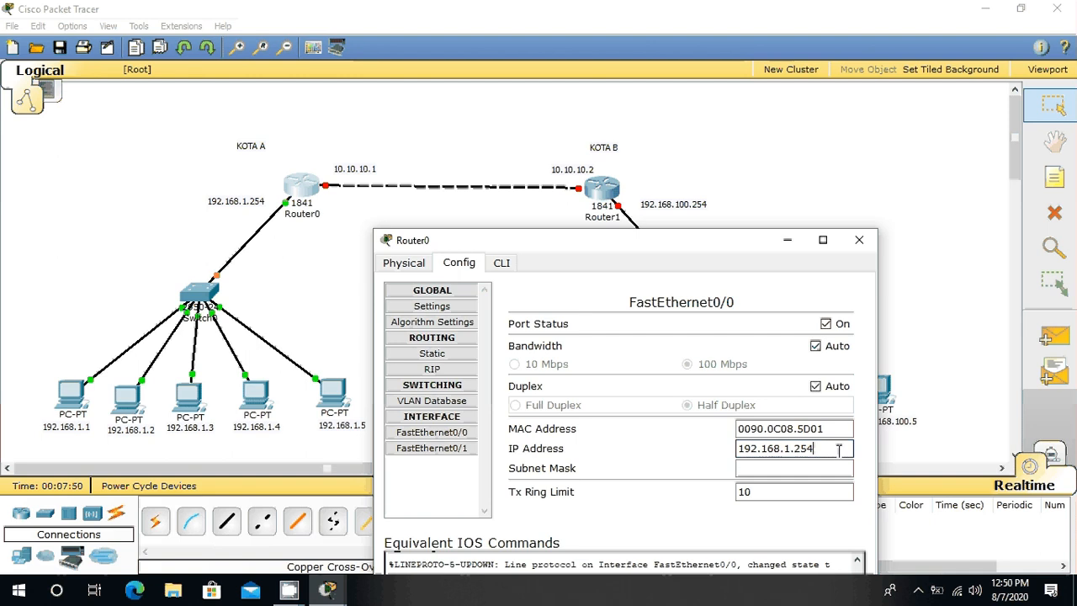
pyautogui.click(815, 467)
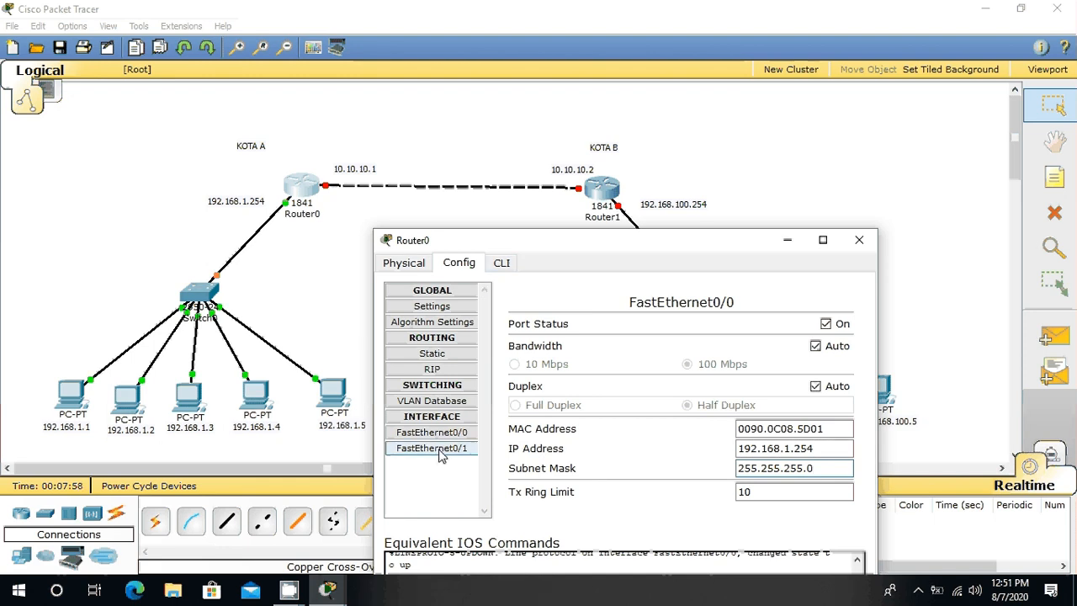
# Step: Turn on Router0's FastEthernet0/1 and give it IP address 10.10.10.1 with subnet mask 255.0.0.0
pyautogui.click(435, 454)
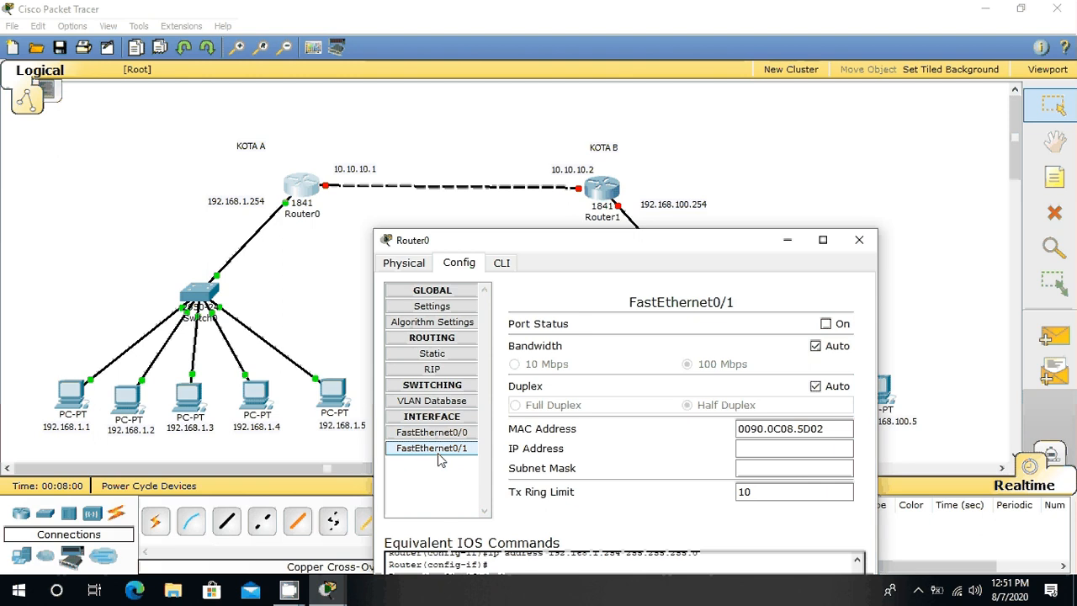
pyautogui.click(827, 324)
pyautogui.click(801, 450)
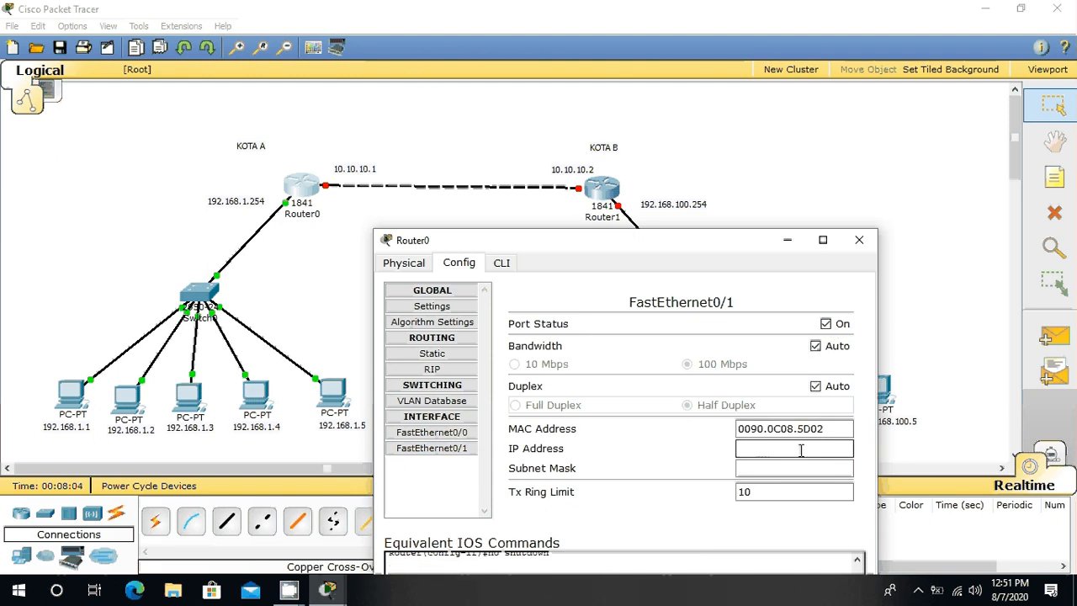
pyautogui.write('10.10')
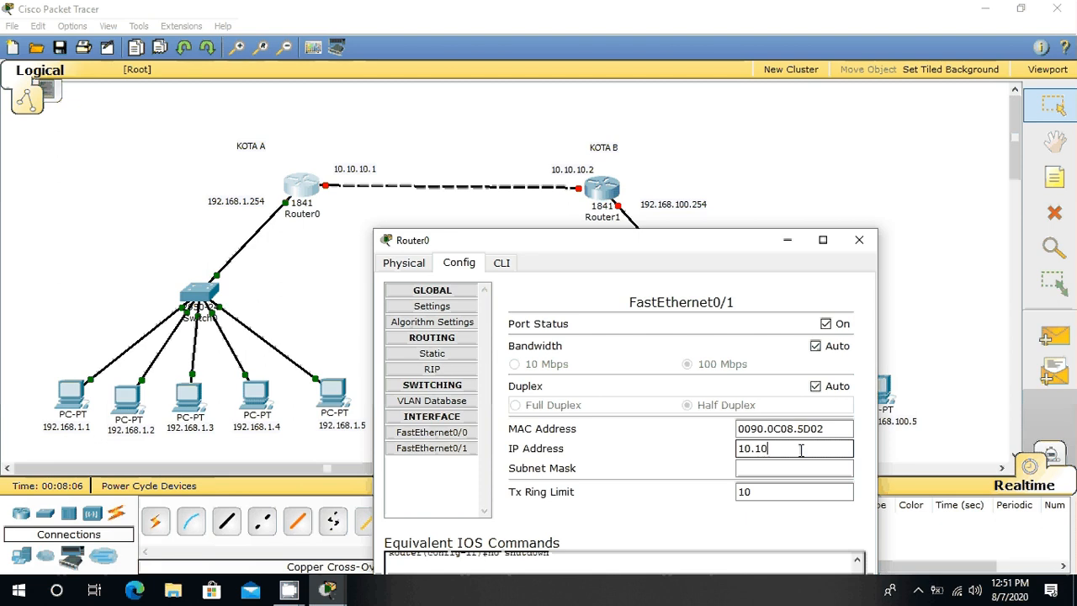
pyautogui.write('.10')
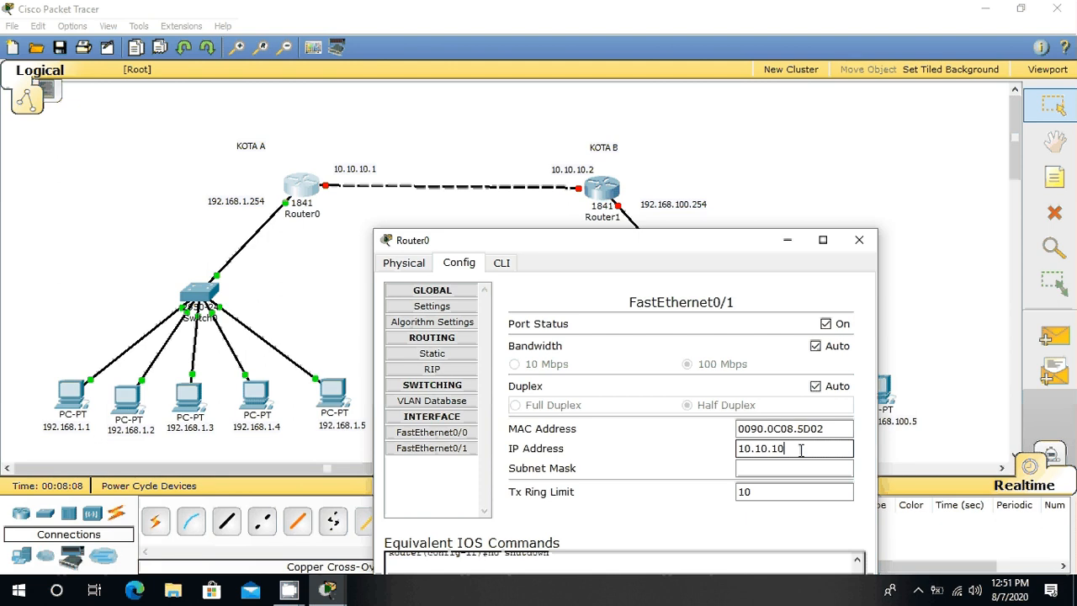
pyautogui.write('.1')
pyautogui.click(782, 469)
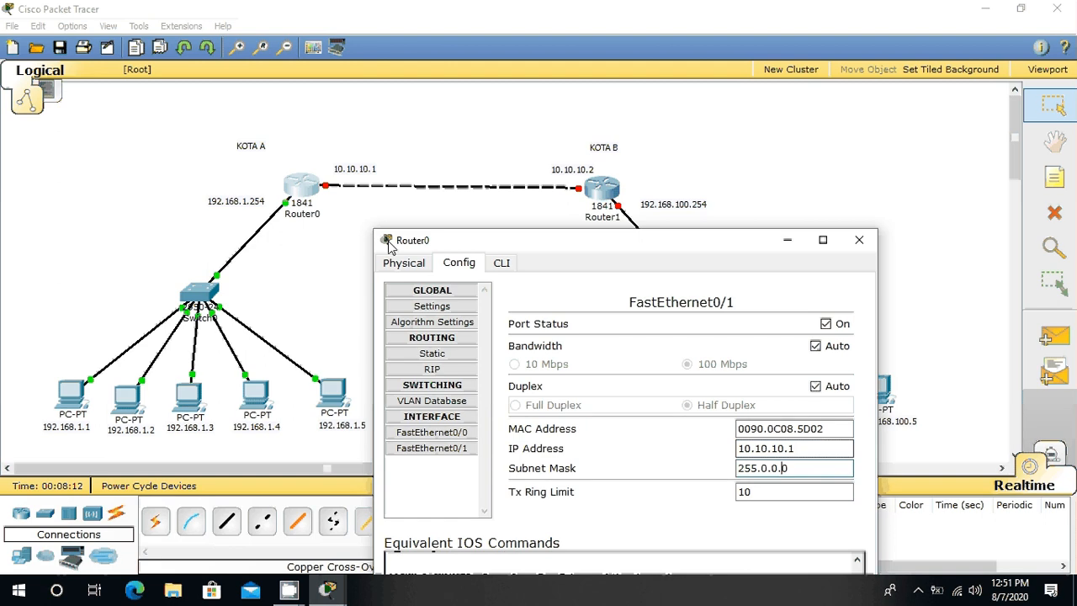
pyautogui.click(857, 243)
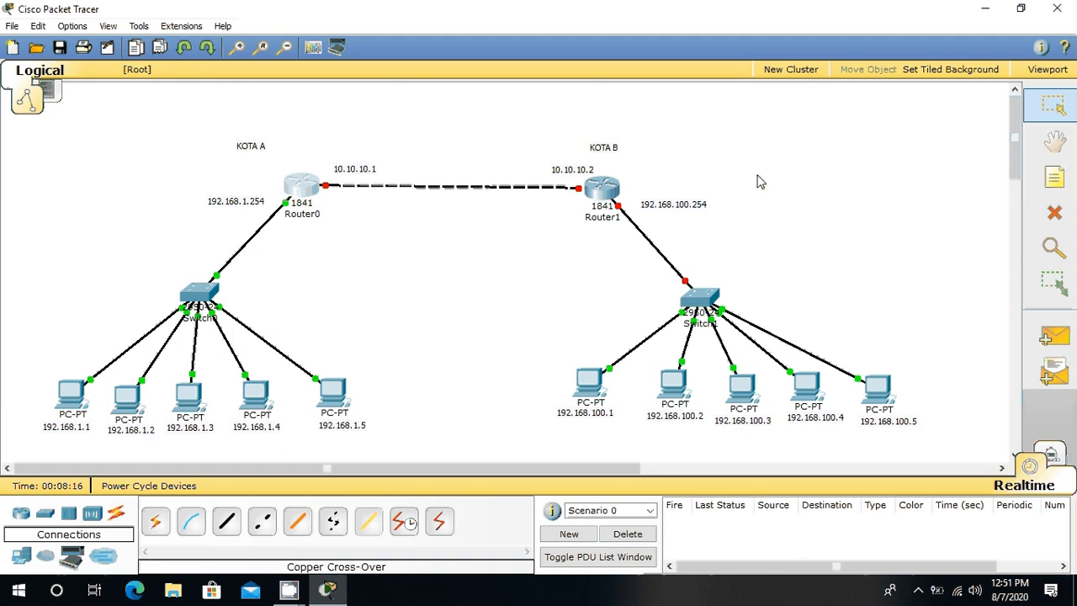
# Step: Open Router1's interface configuration and turn on the FastEthernet0/0 port
pyautogui.click(604, 192)
pyautogui.moveTo(404, 73); pyautogui.dragTo(633, 240)
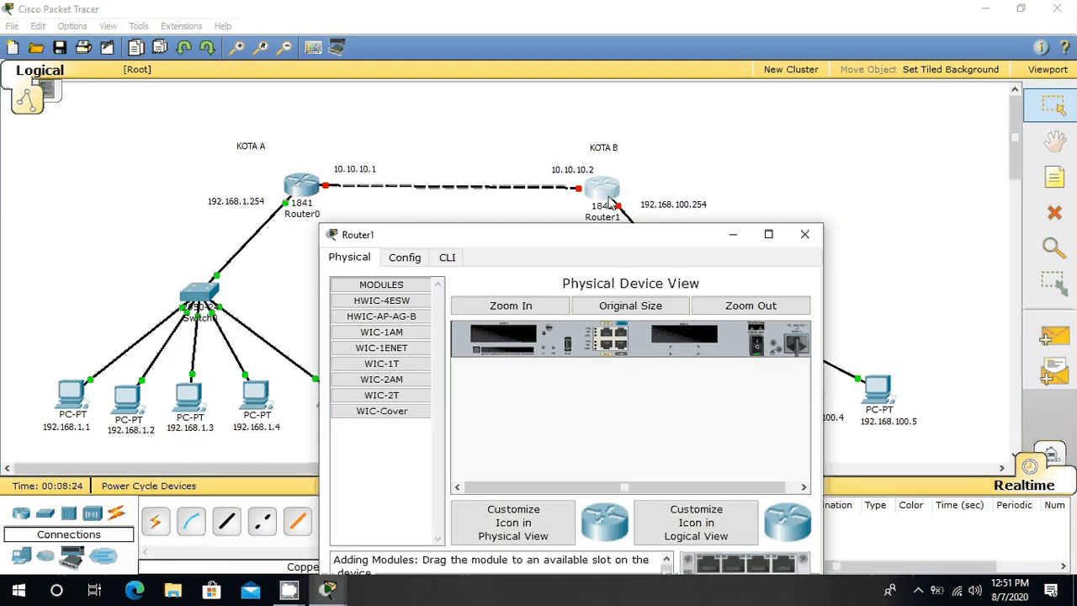
pyautogui.click(406, 257)
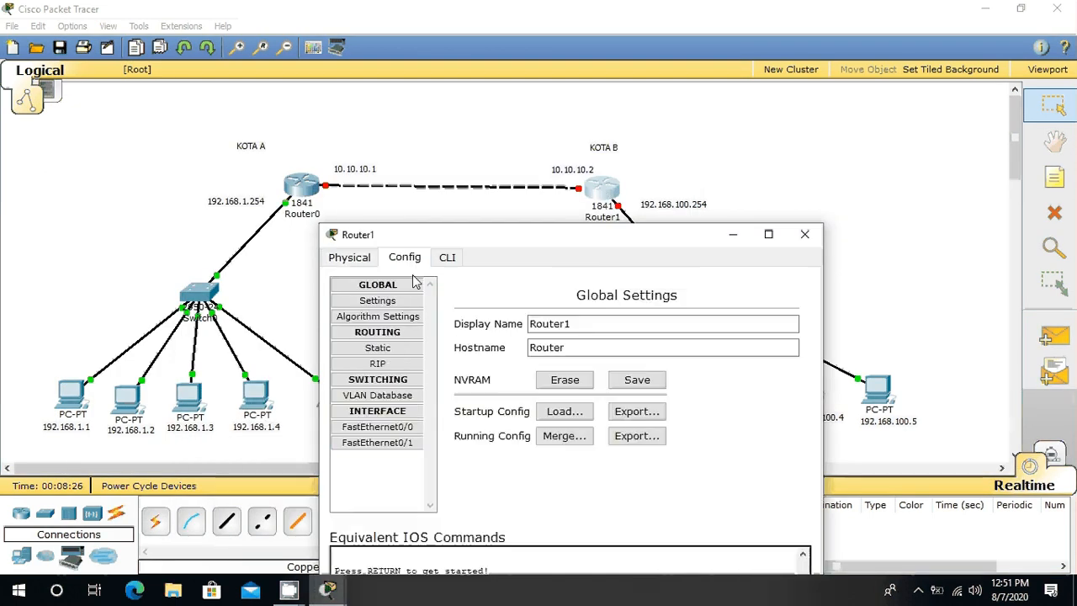
pyautogui.click(378, 427)
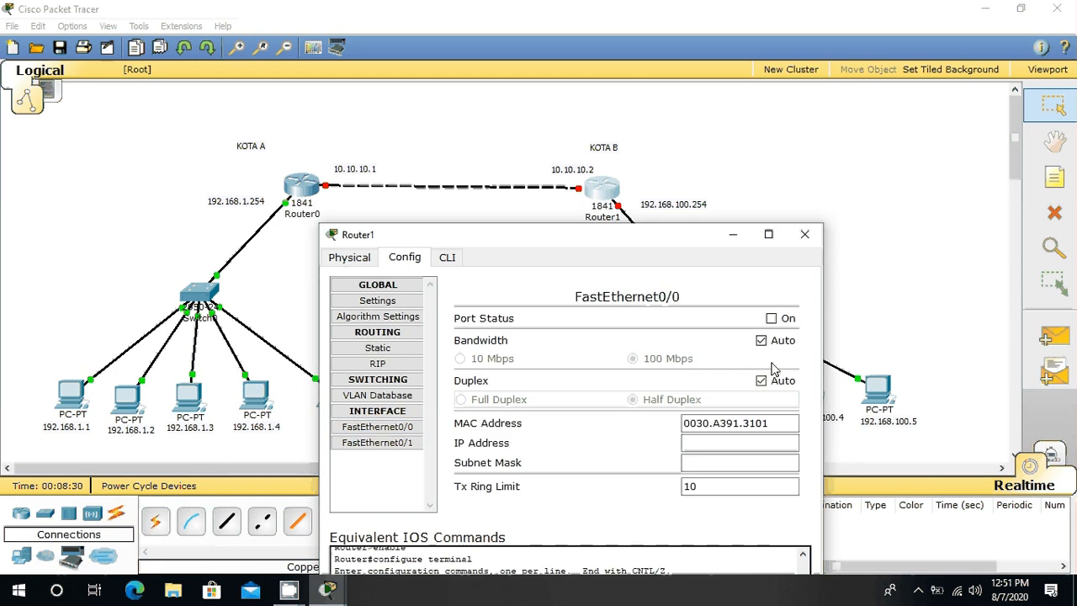
pyautogui.click(771, 318)
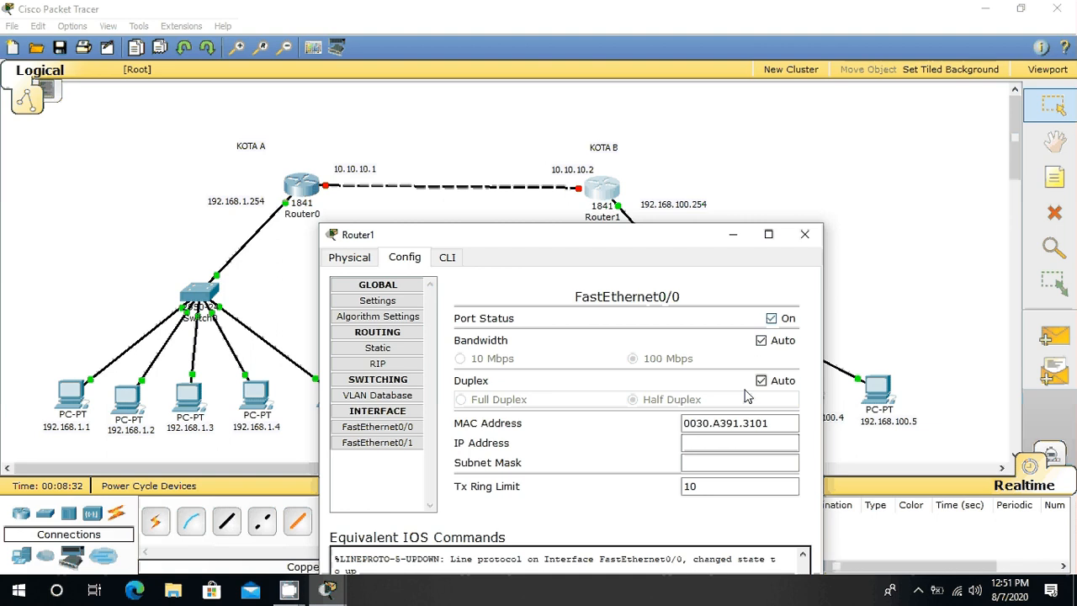
# Step: Set the IP address of Router1's FastEthernet0/0 to 192.168.100.254
pyautogui.moveTo(677, 242); pyautogui.dragTo(581, 455)
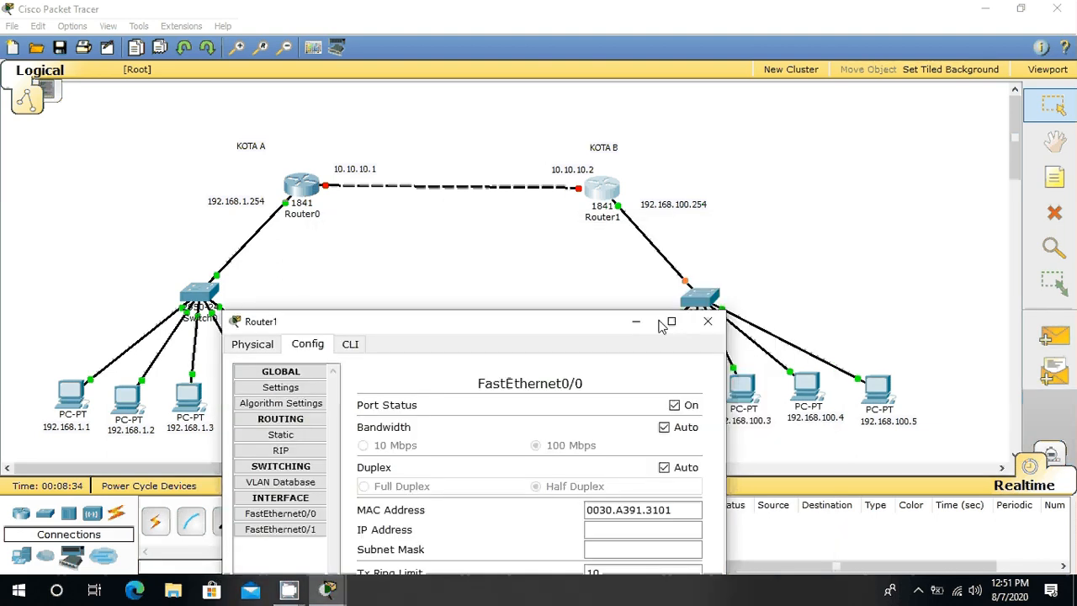
pyautogui.click(574, 318)
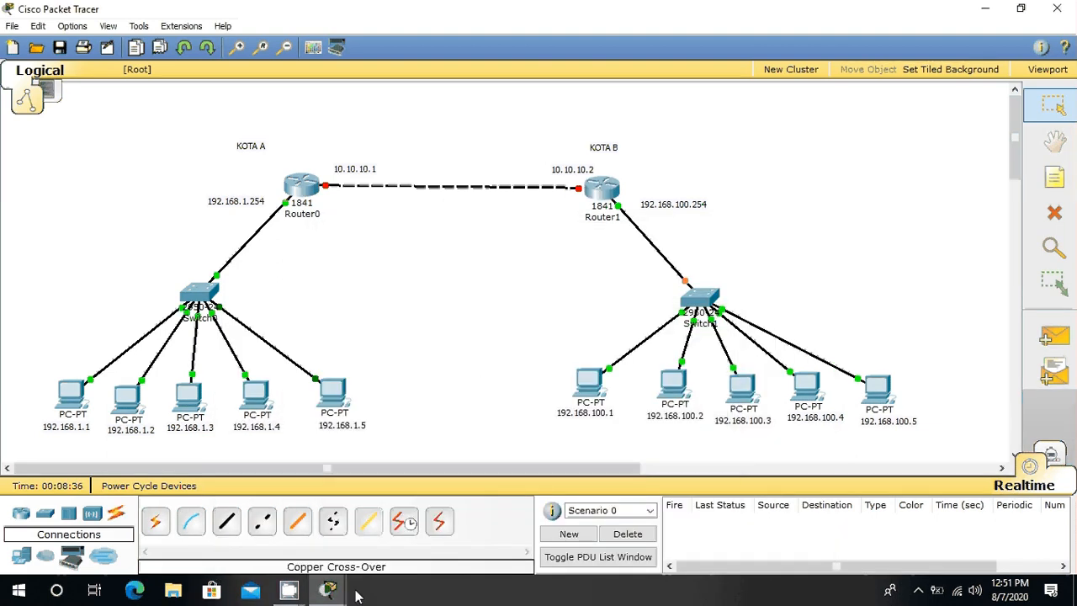
pyautogui.moveTo(354, 594)
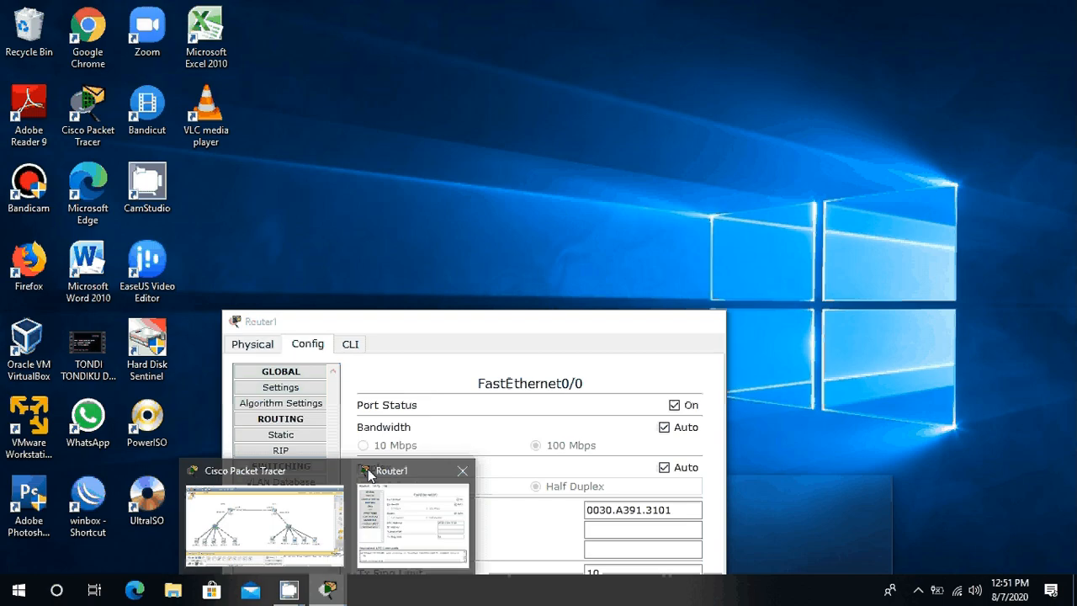
pyautogui.click(368, 475)
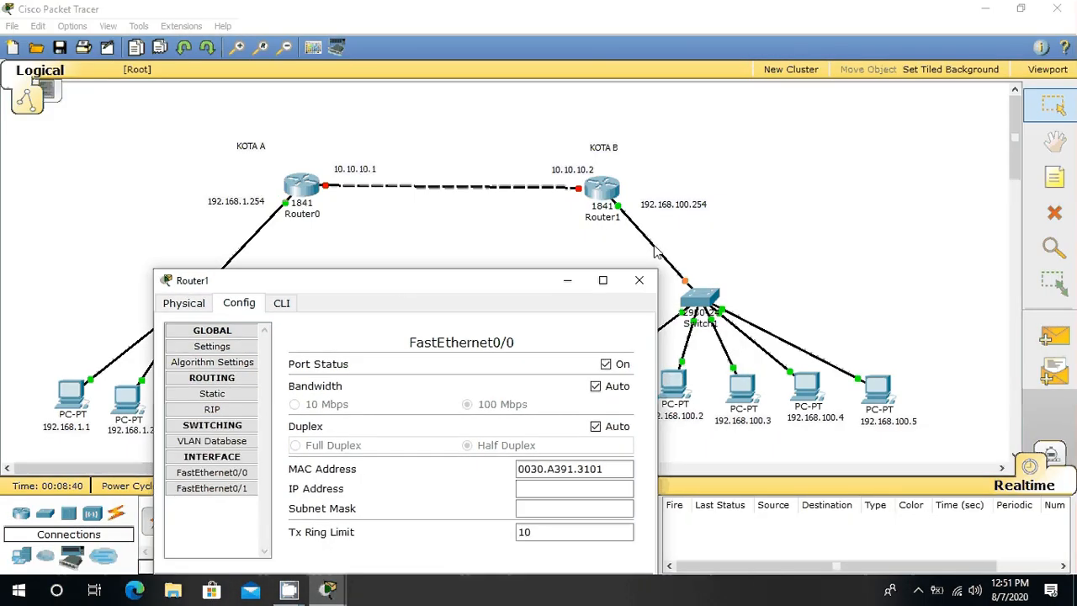
pyautogui.click(550, 487)
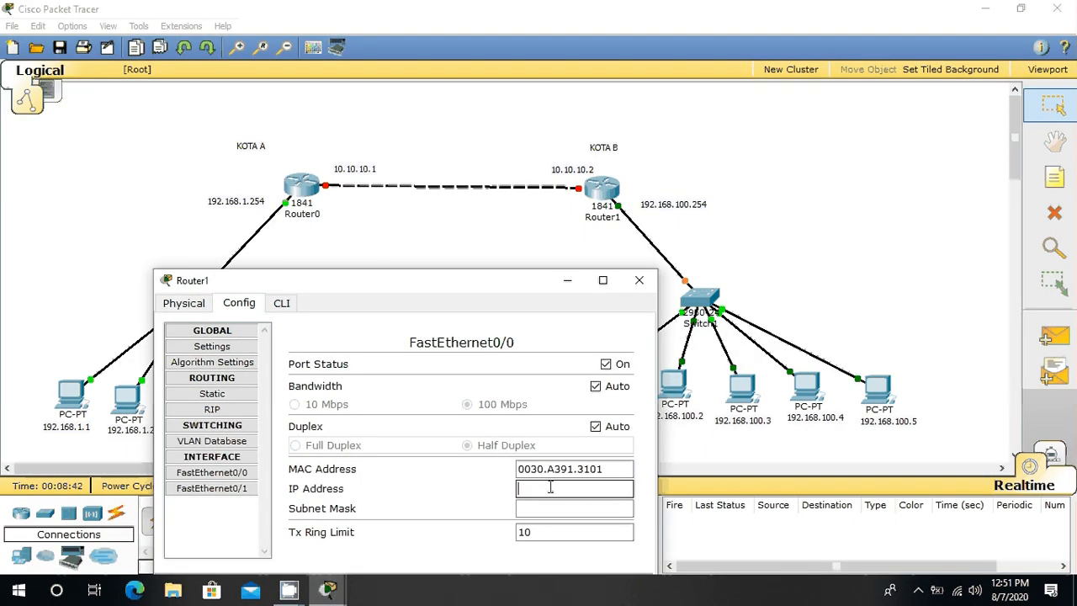
pyautogui.write('192.168.100')
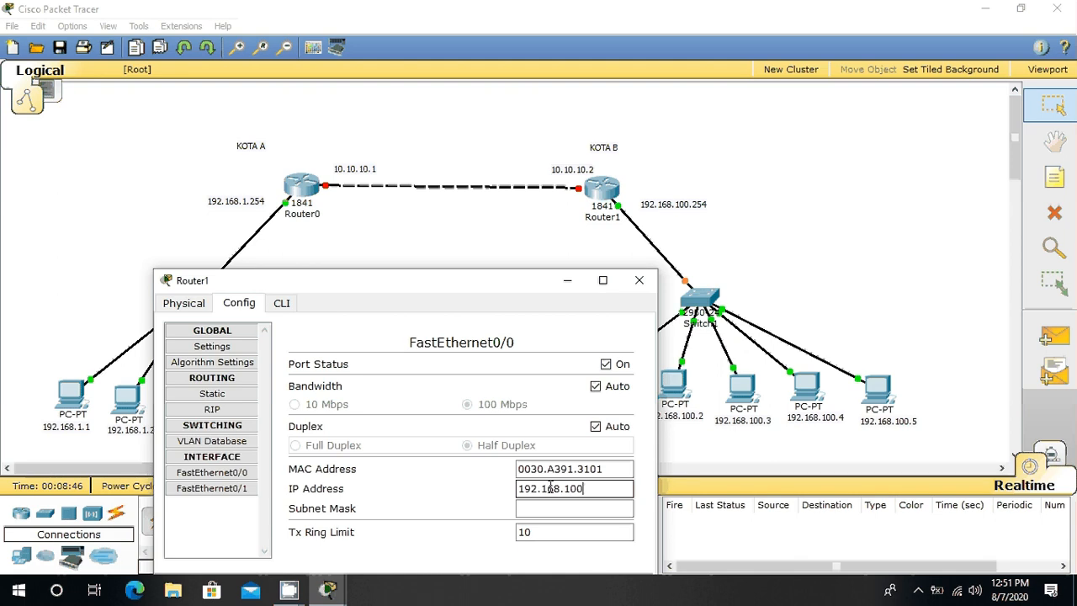
pyautogui.write('.254')
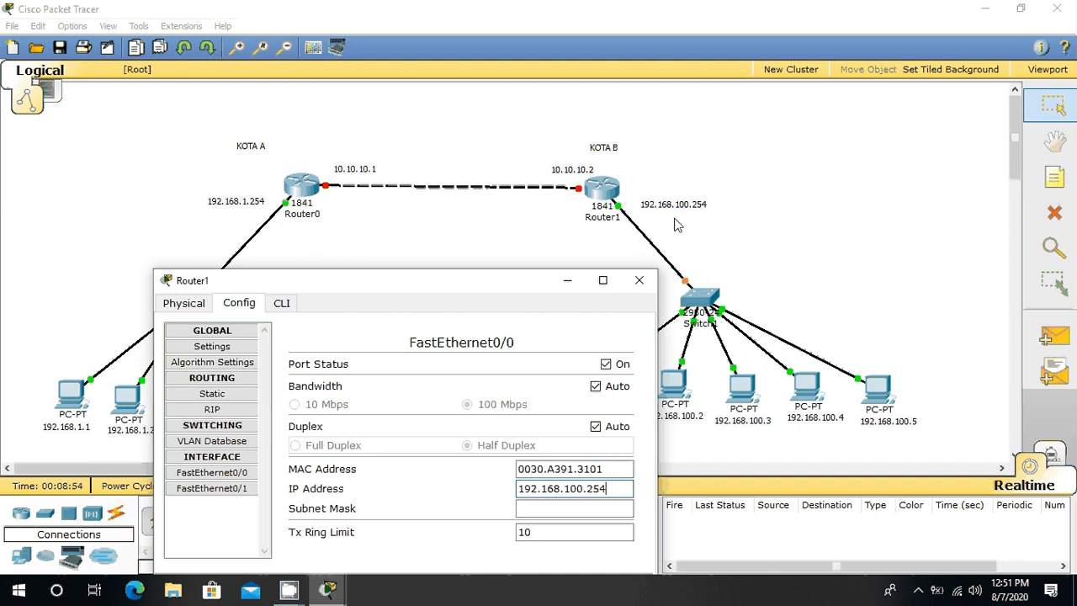
# Step: Set the subnet mask of Router1's FastEthernet0/0 to 255.255.255.0 and turn on its FastEthernet0/1 port
pyautogui.click(536, 510)
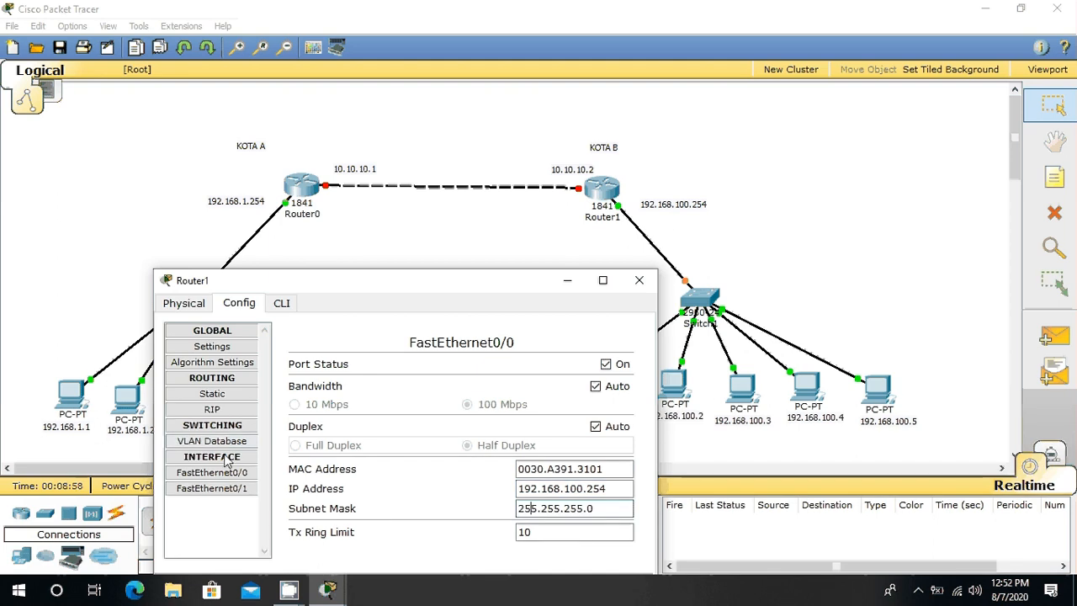
pyautogui.click(233, 486)
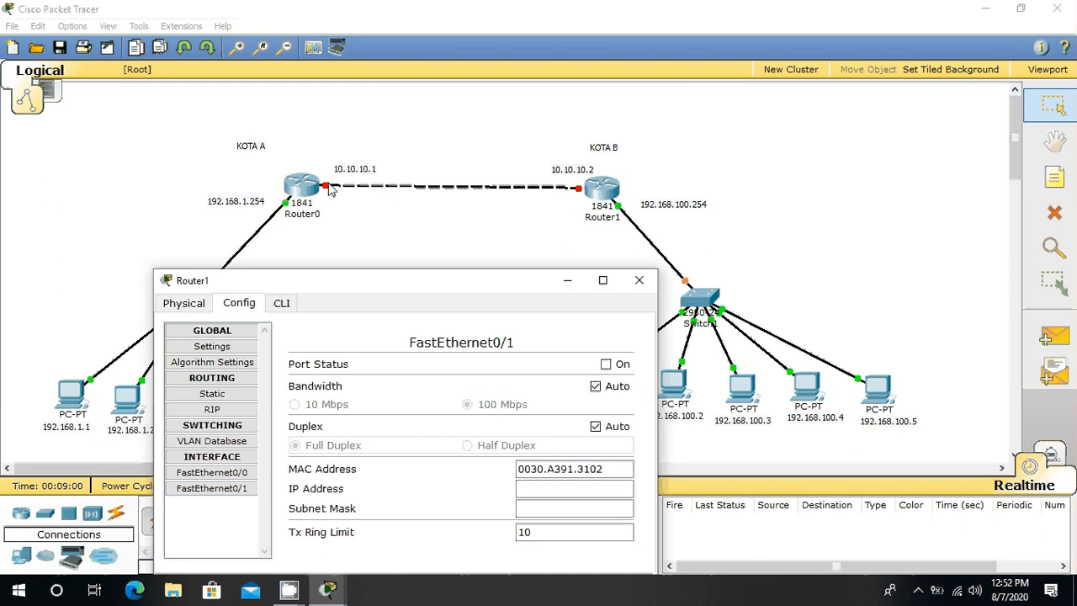
pyautogui.click(618, 369)
# Step: Give Router1's FastEthernet0/1 the IP address 10.10.10.2 with subnet mask 255.0.0.0 and close the router's configuration
pyautogui.click(564, 487)
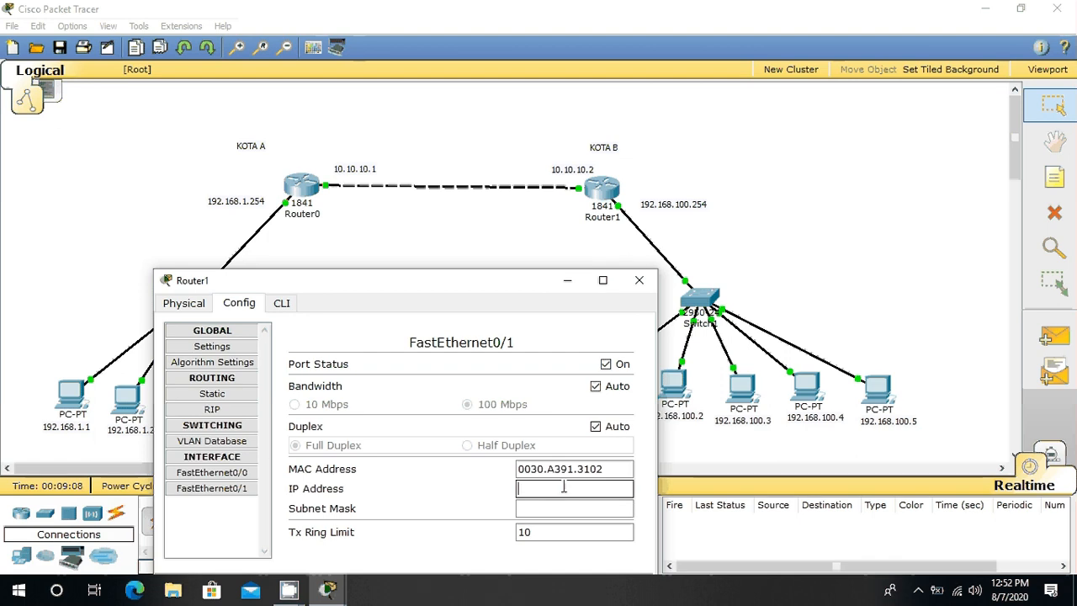
pyautogui.write('10.1')
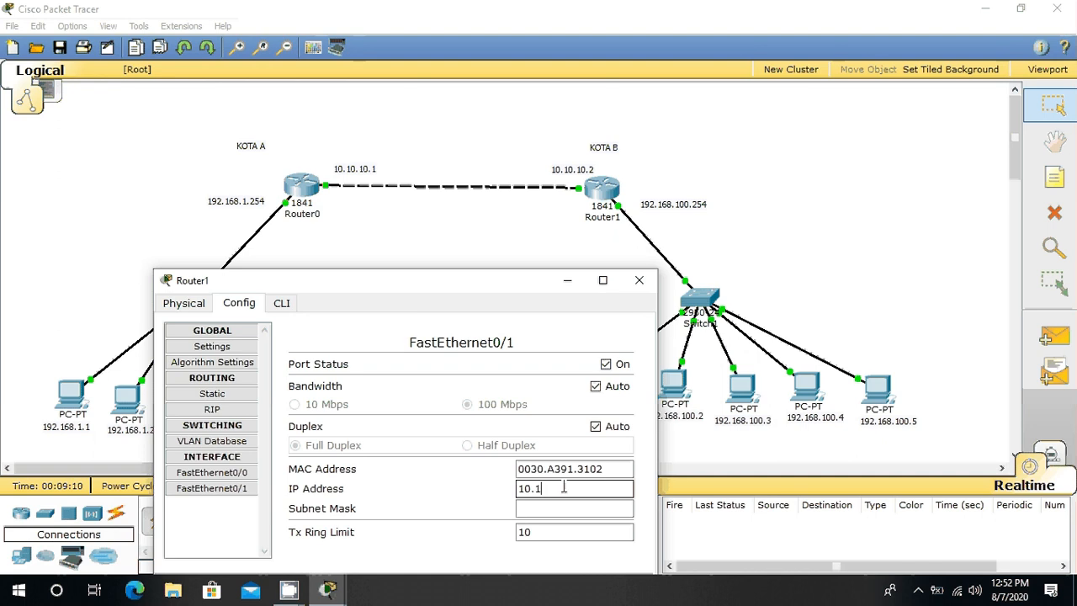
pyautogui.write('0.10.2')
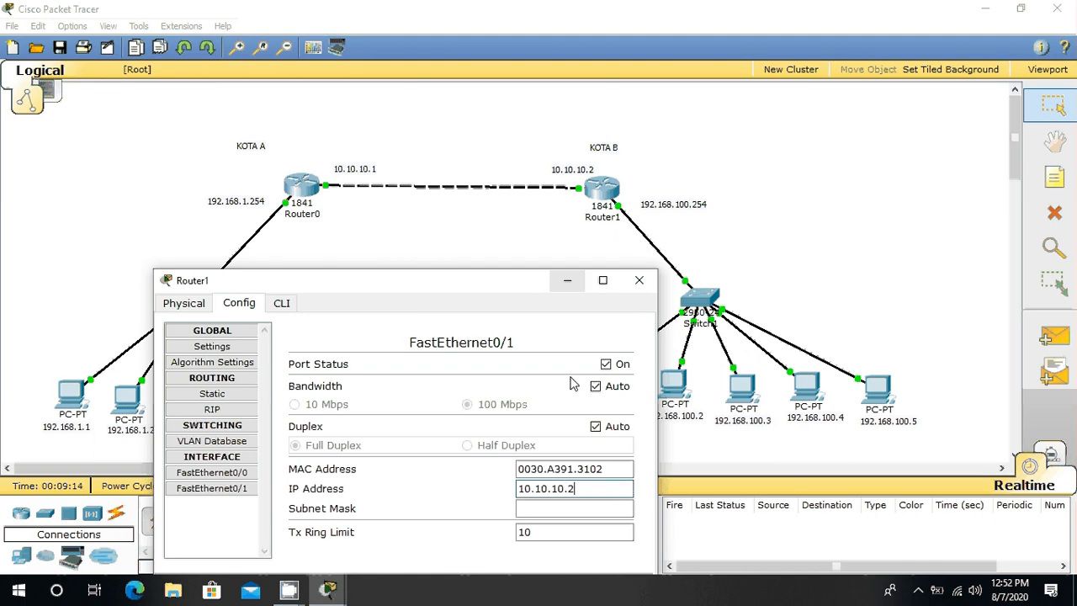
pyautogui.click(578, 508)
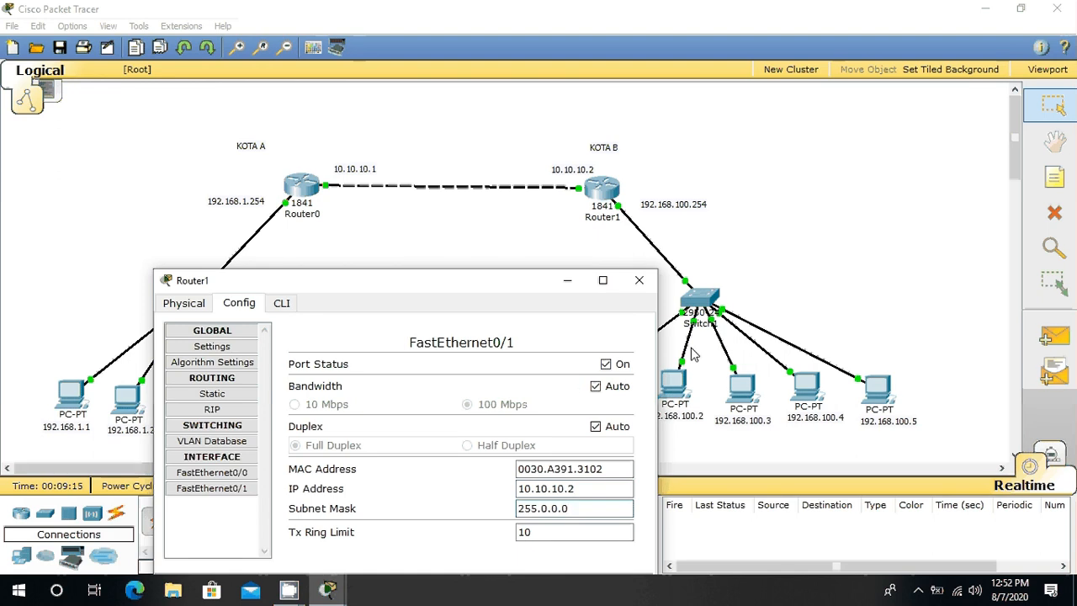
pyautogui.click(639, 281)
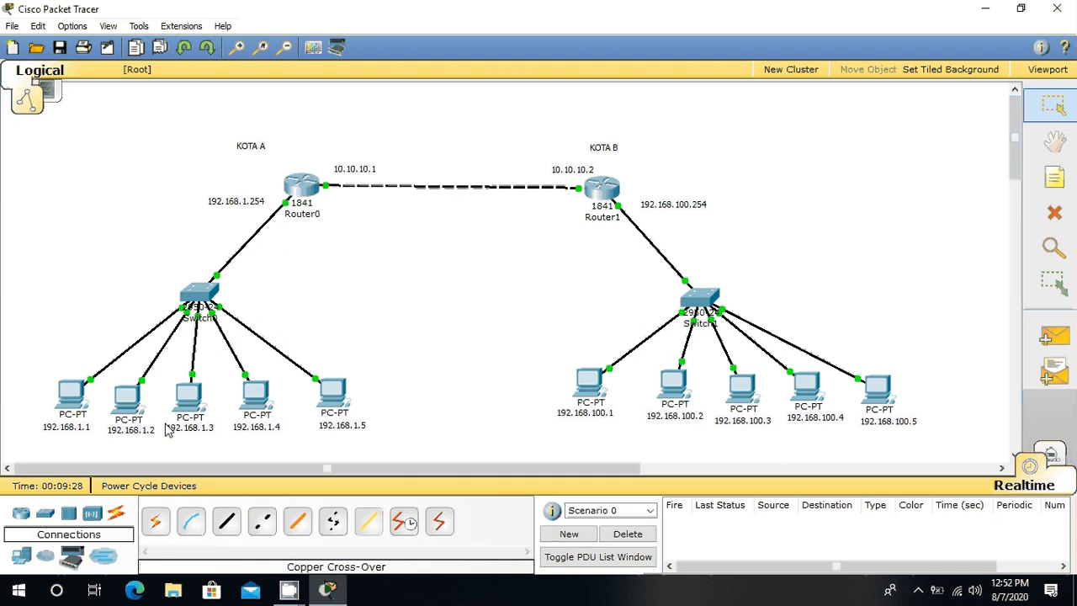
# Step: Assign static IP address 192.168.1.1 with subnet mask 255.255.255.0 to PC0, the first PC on the KOTA A switch
pyautogui.click(74, 390)
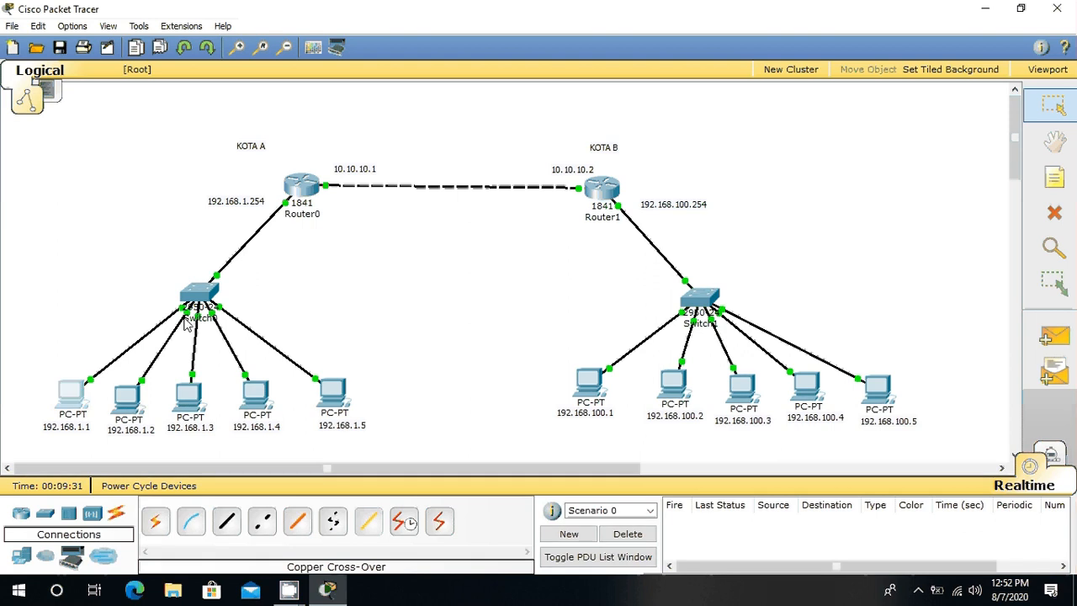
pyautogui.moveTo(308, 125); pyautogui.dragTo(508, 126)
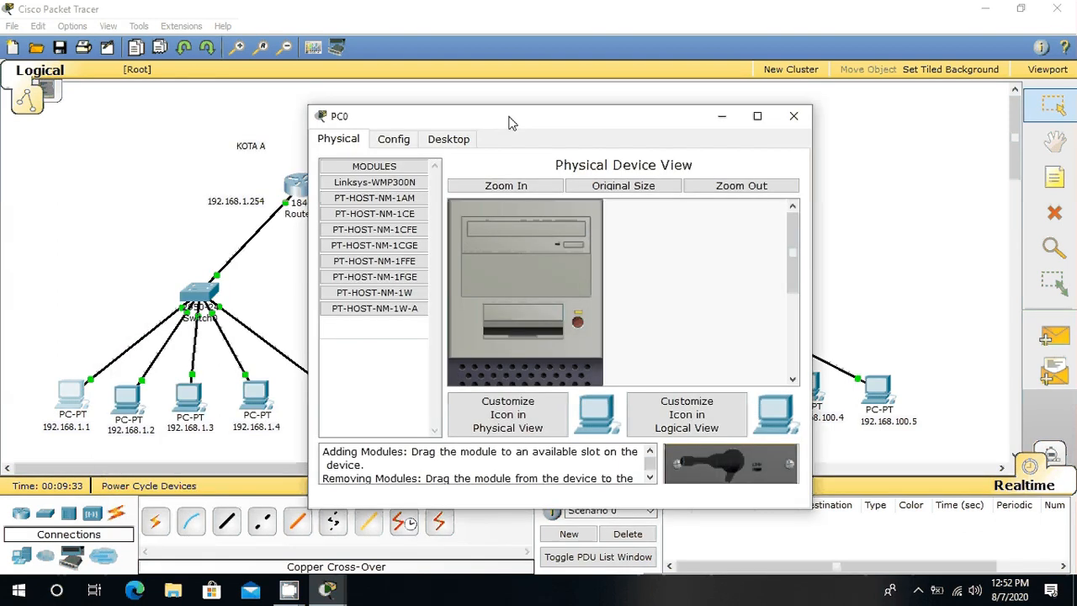
pyautogui.click(446, 141)
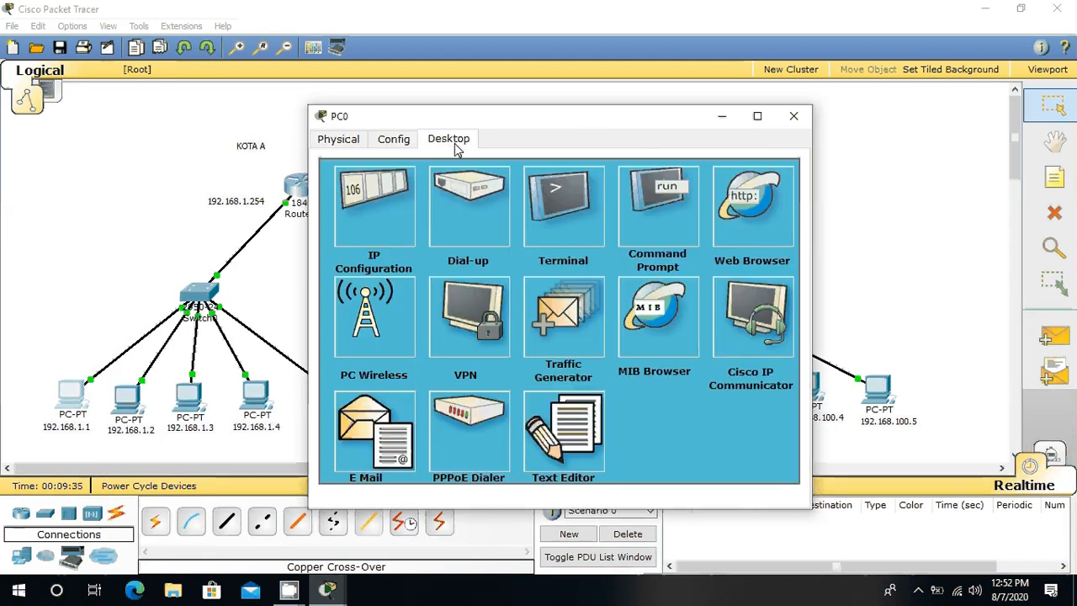
pyautogui.click(381, 240)
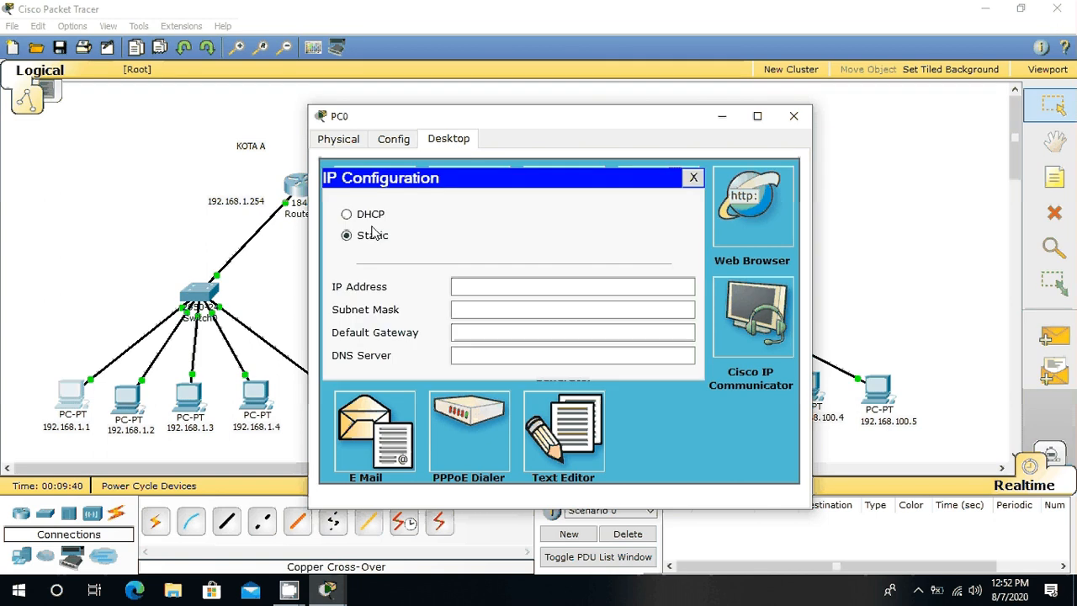
pyautogui.click(482, 289)
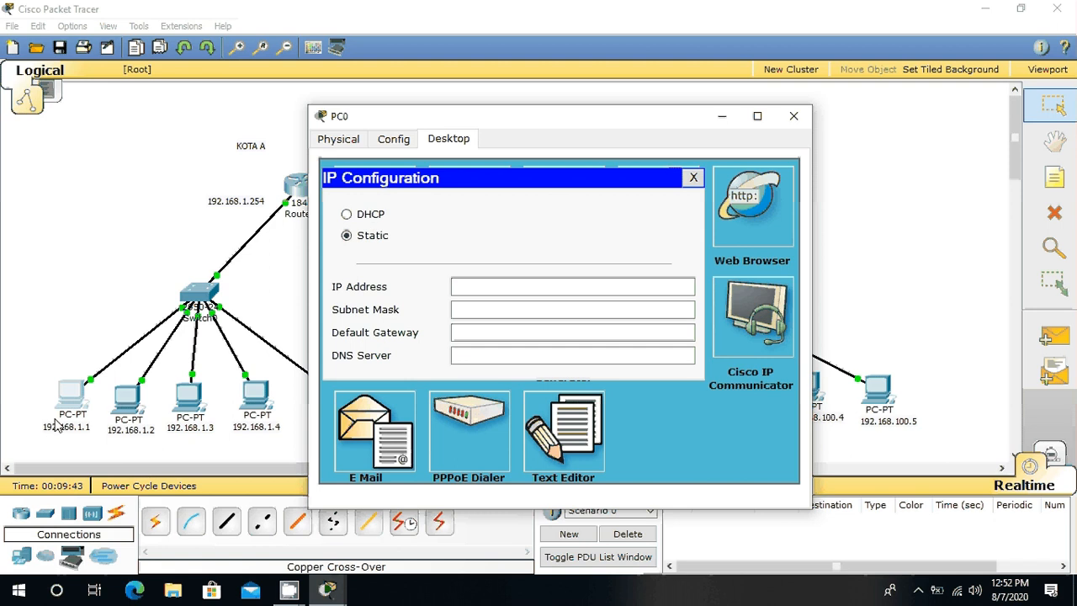
pyautogui.click(466, 285)
pyautogui.write('19')
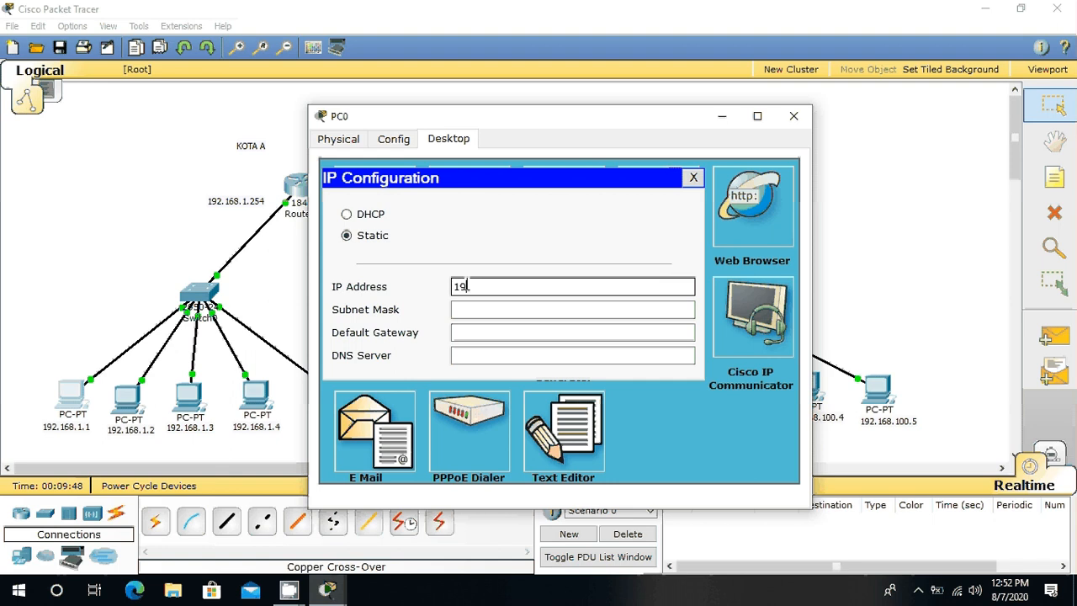
pyautogui.write('2.168.1.1')
pyautogui.click(603, 312)
# Step: Set PC0's default gateway to 192.168.1.254 and close its configuration window
pyautogui.click(581, 333)
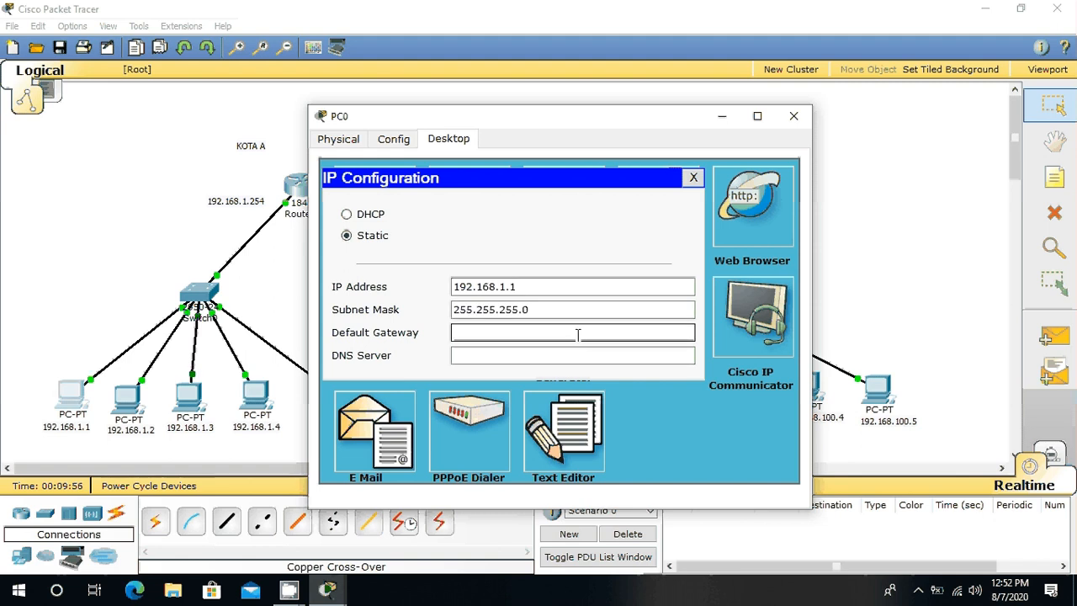
pyautogui.write('192.168.1.254')
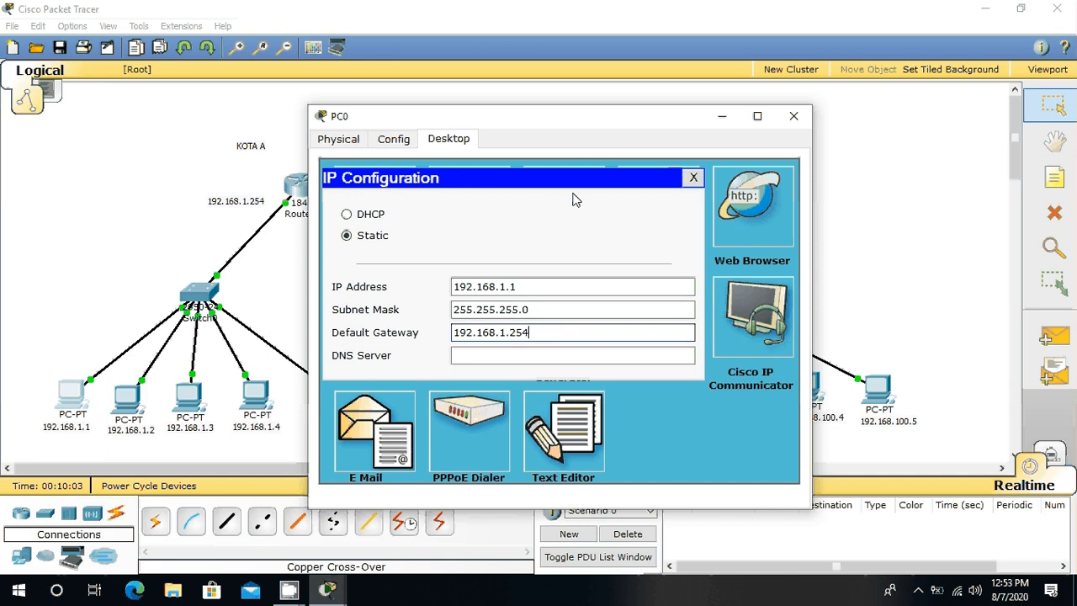
pyautogui.moveTo(605, 127); pyautogui.dragTo(699, 166)
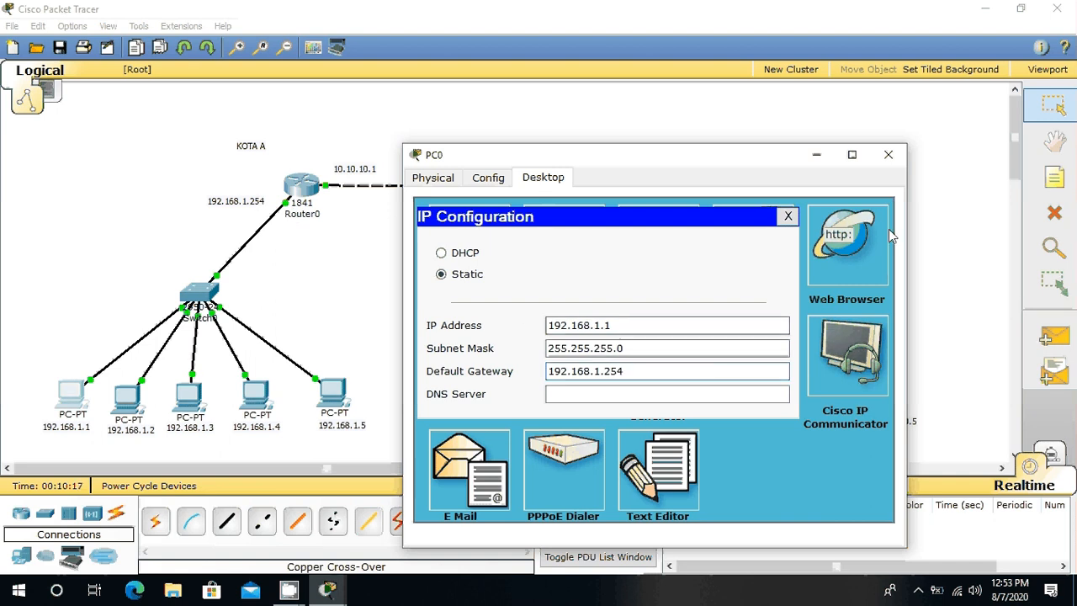
pyautogui.click(890, 157)
# Step: Assign static IP address 192.168.1.2 with subnet mask 255.255.255.0 to PC1, the second PC on the KOTA A switch
pyautogui.click(128, 397)
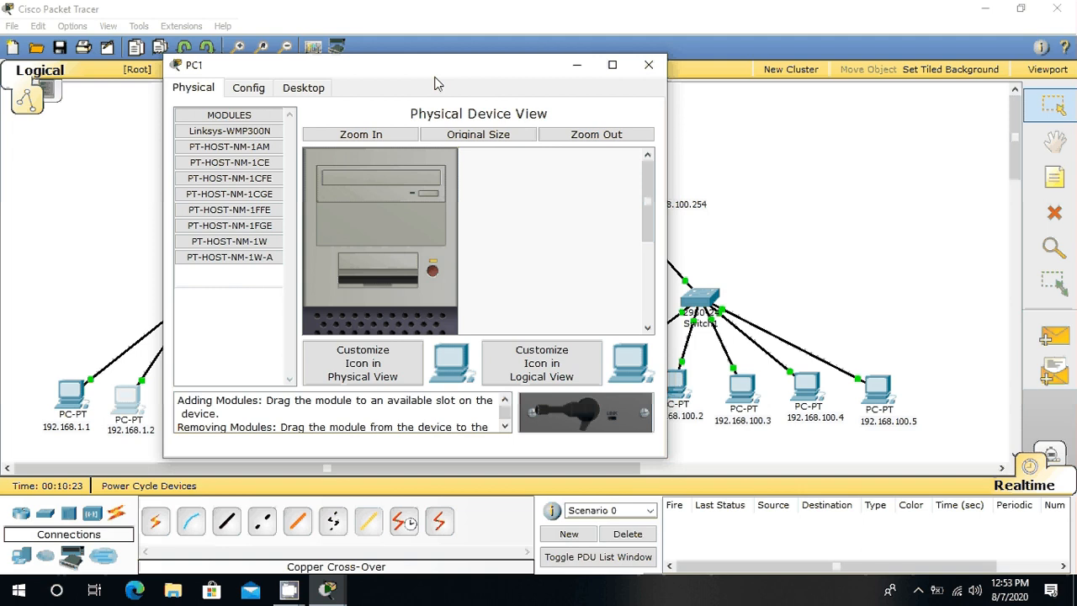
pyautogui.moveTo(436, 83); pyautogui.dragTo(595, 121)
pyautogui.click(464, 128)
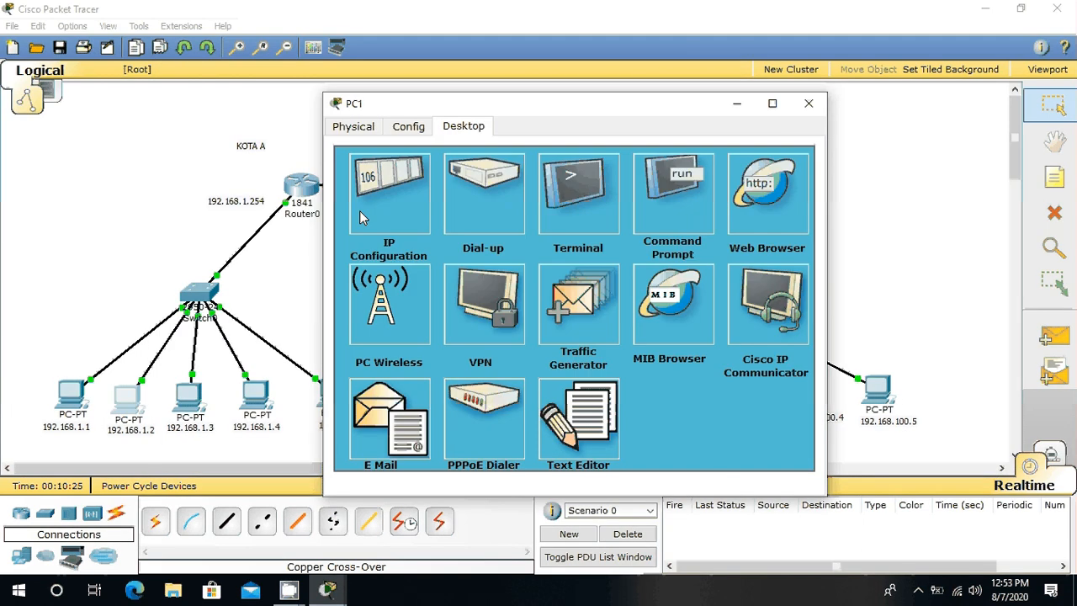
pyautogui.click(359, 211)
pyautogui.click(504, 275)
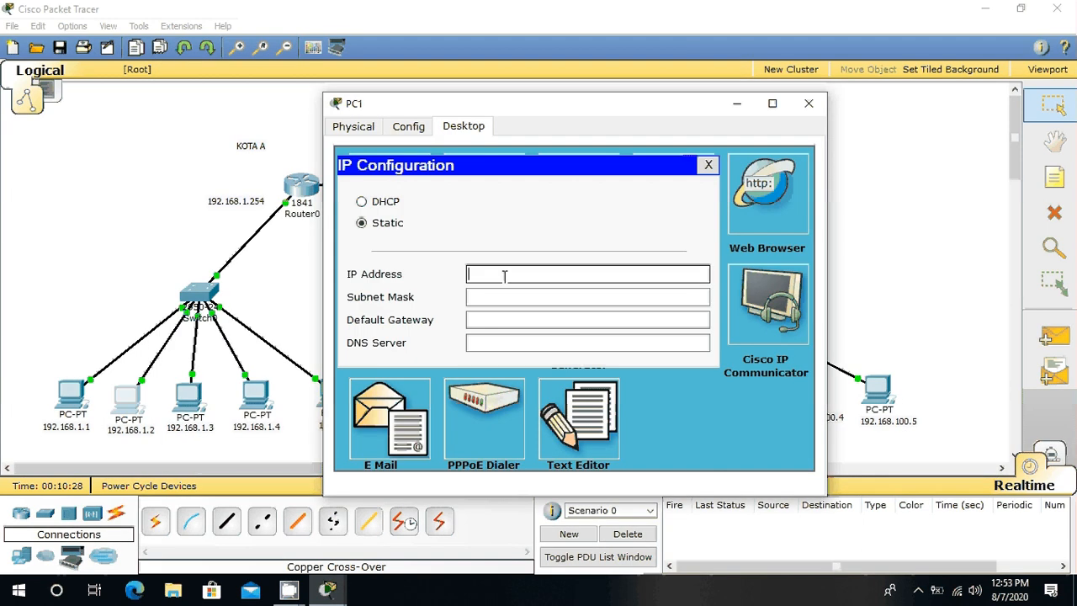
pyautogui.write('192.168.1.2')
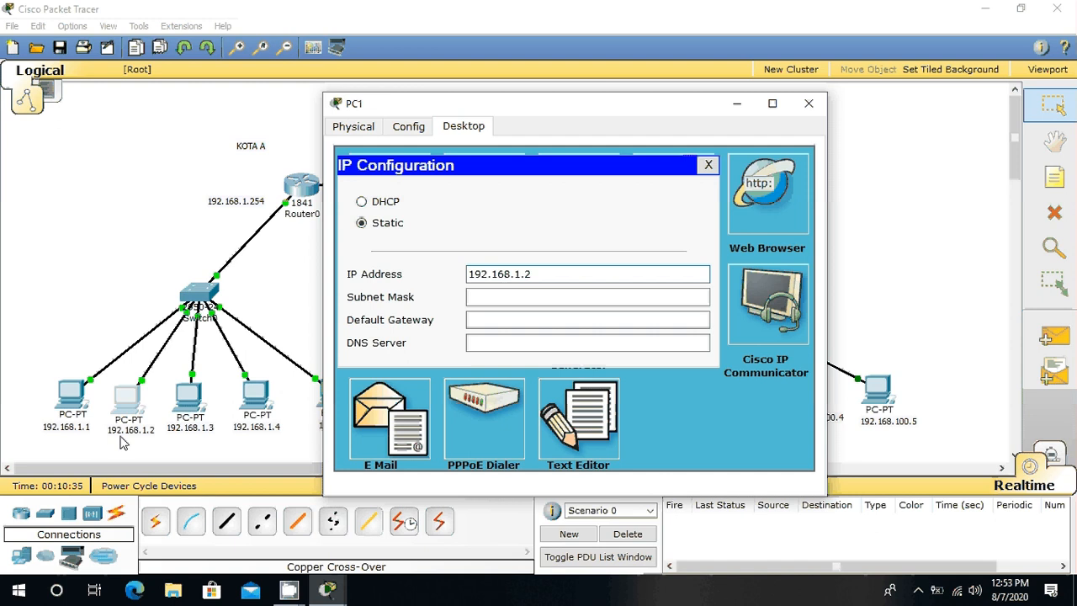
pyautogui.click(478, 296)
# Step: Set PC1's default gateway to 192.168.1.254 and close its configuration window
pyautogui.click(534, 321)
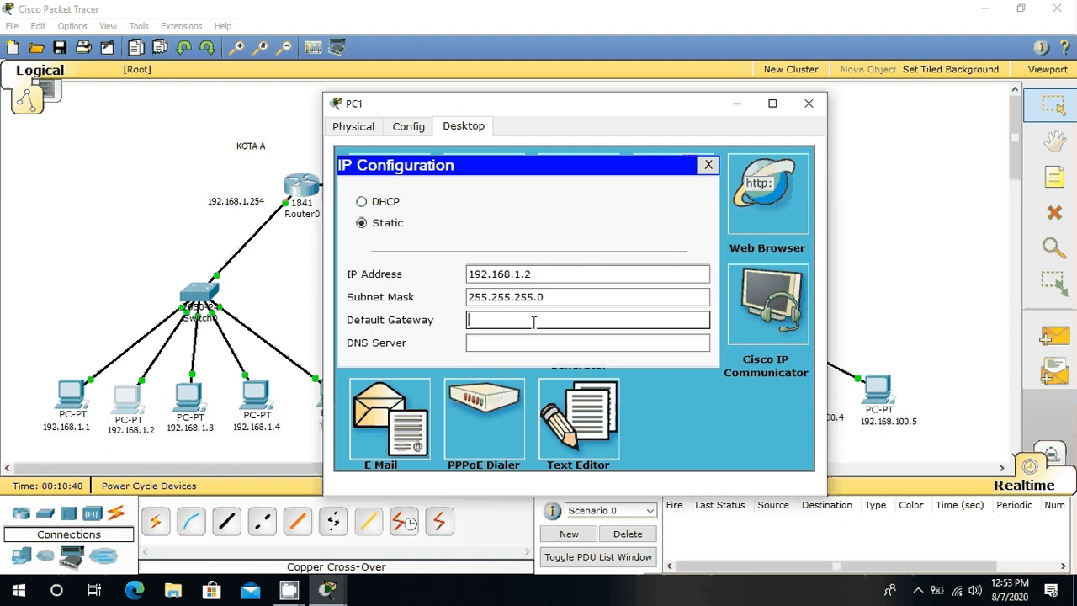
pyautogui.write('192.168.1.254')
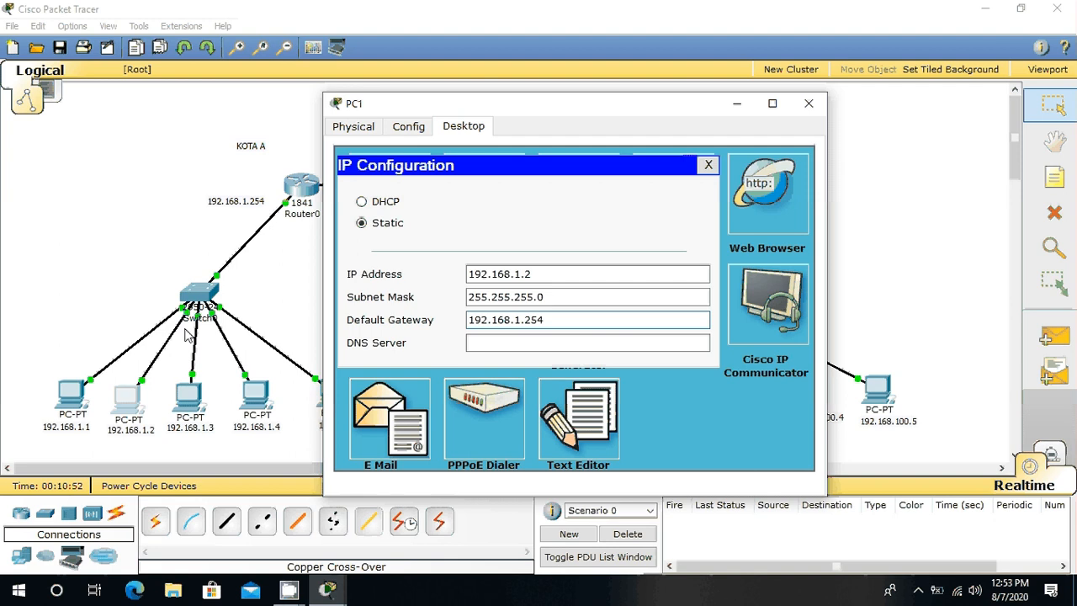
pyautogui.click(809, 104)
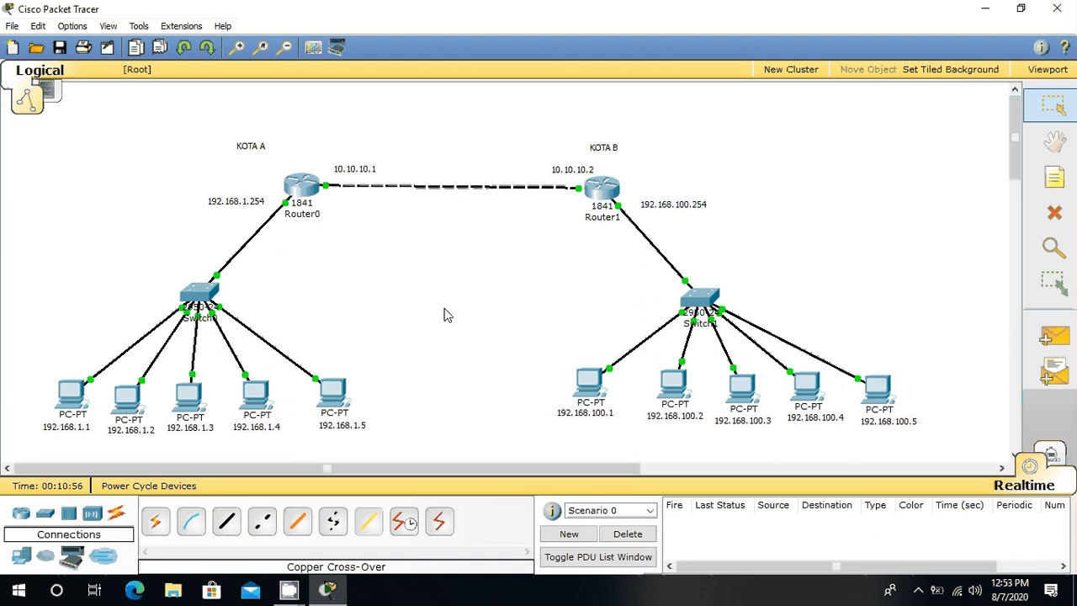
# Step: Assign static IP address 192.168.1.3 with subnet mask 255.255.255.0 to PC2, the third PC on the KOTA A switch
pyautogui.click(201, 398)
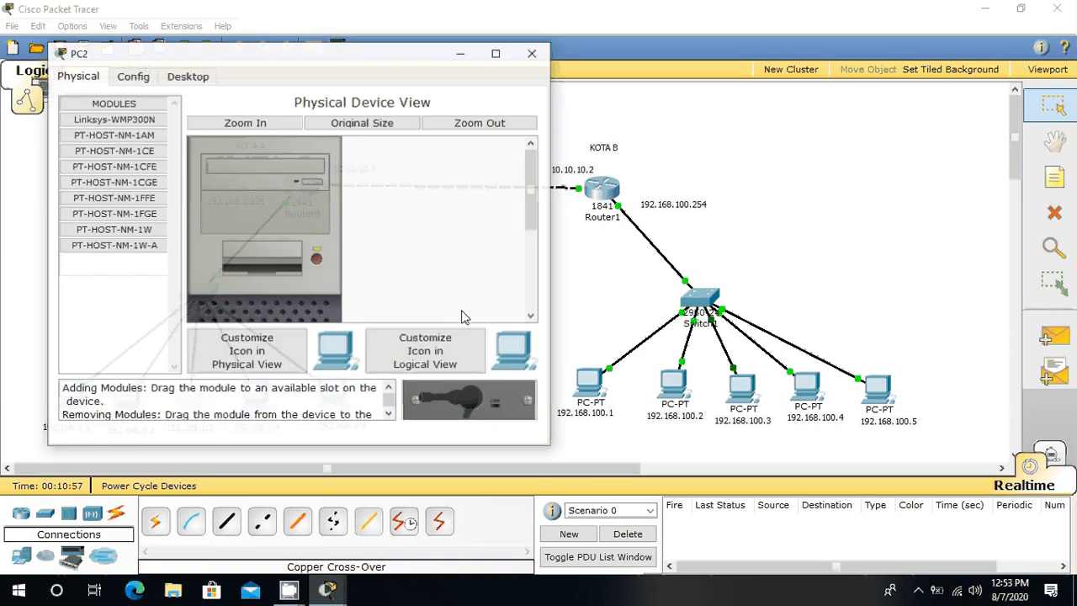
pyautogui.click(187, 76)
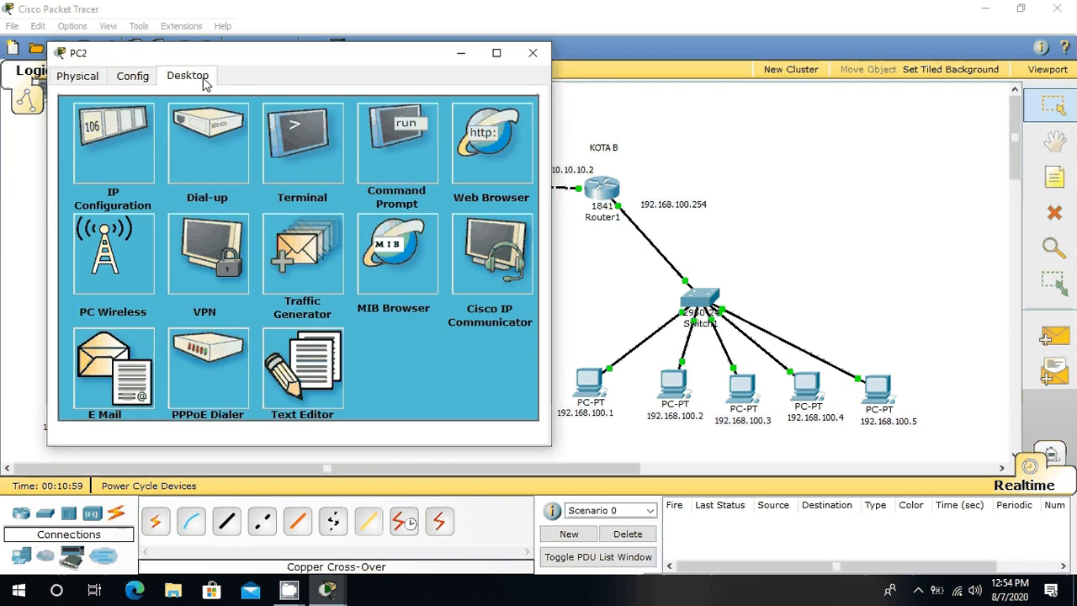
pyautogui.click(130, 174)
pyautogui.click(240, 223)
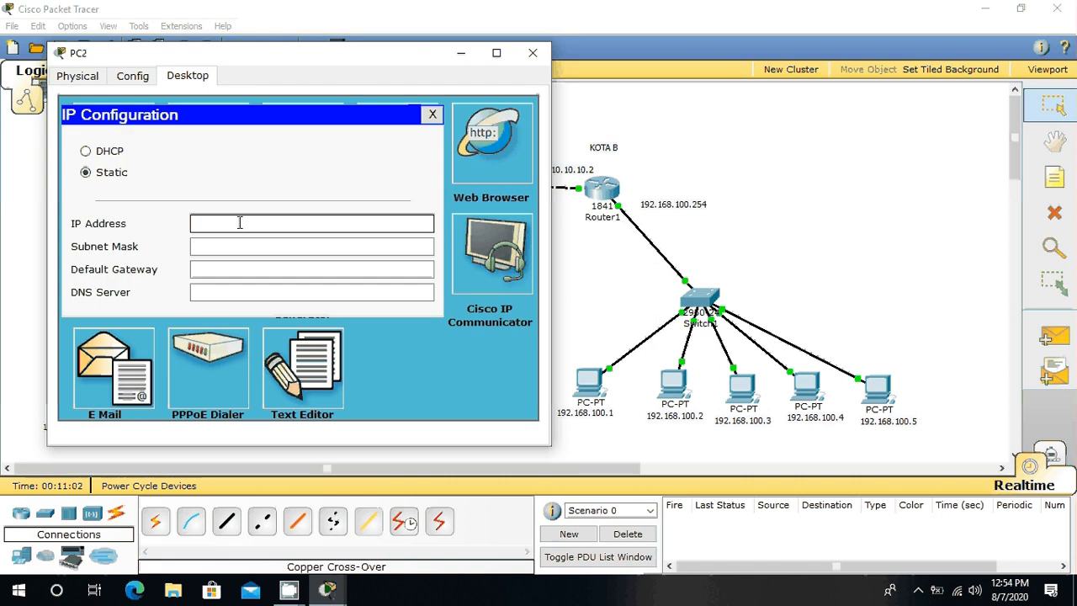
pyautogui.moveTo(341, 52); pyautogui.dragTo(620, 127)
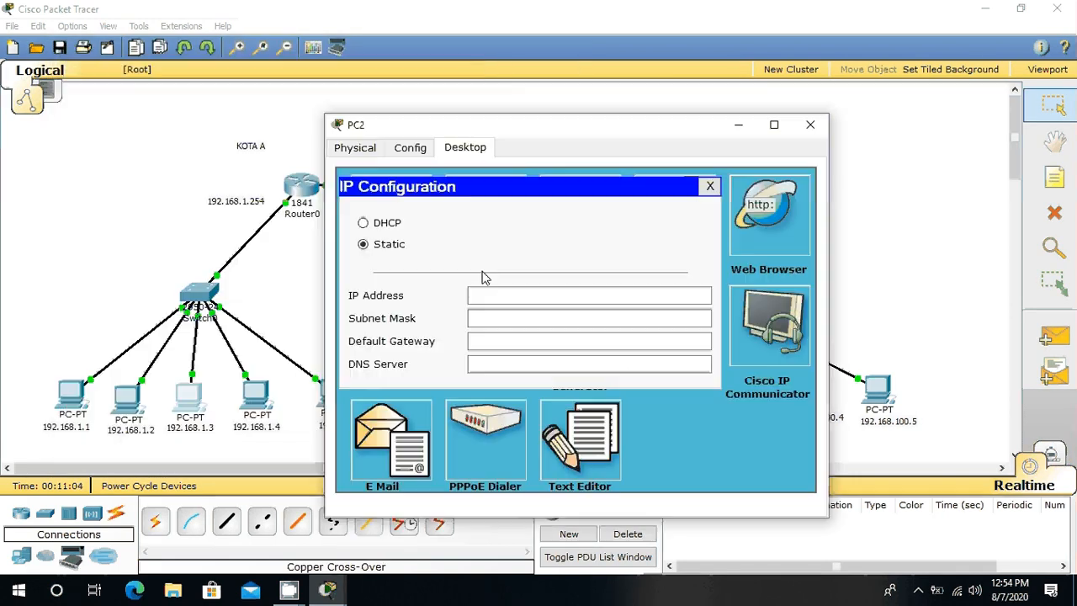
pyautogui.click(501, 296)
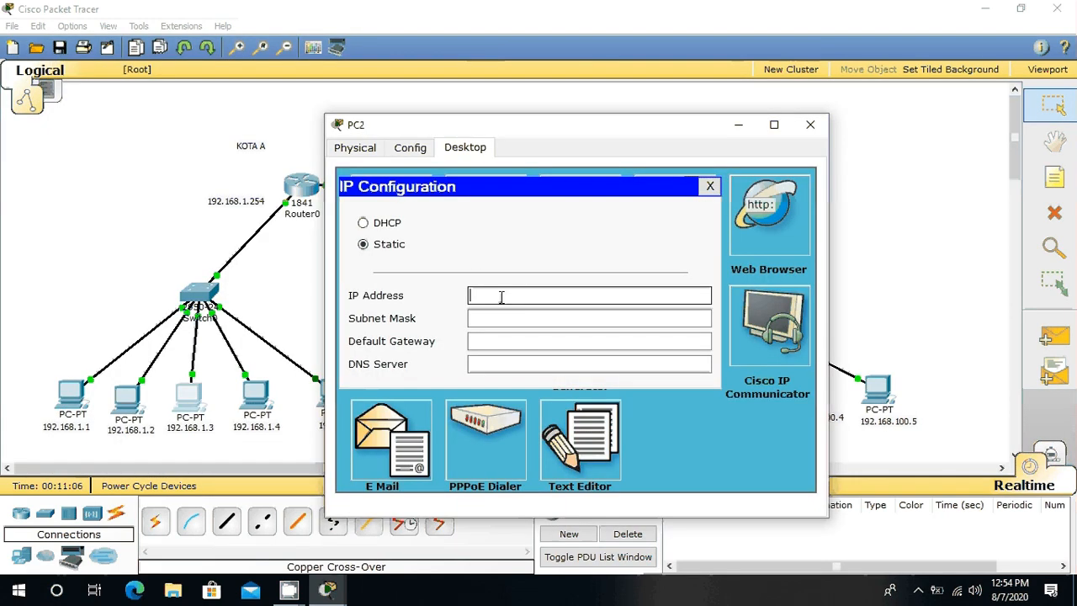
pyautogui.write('192.168.1.3')
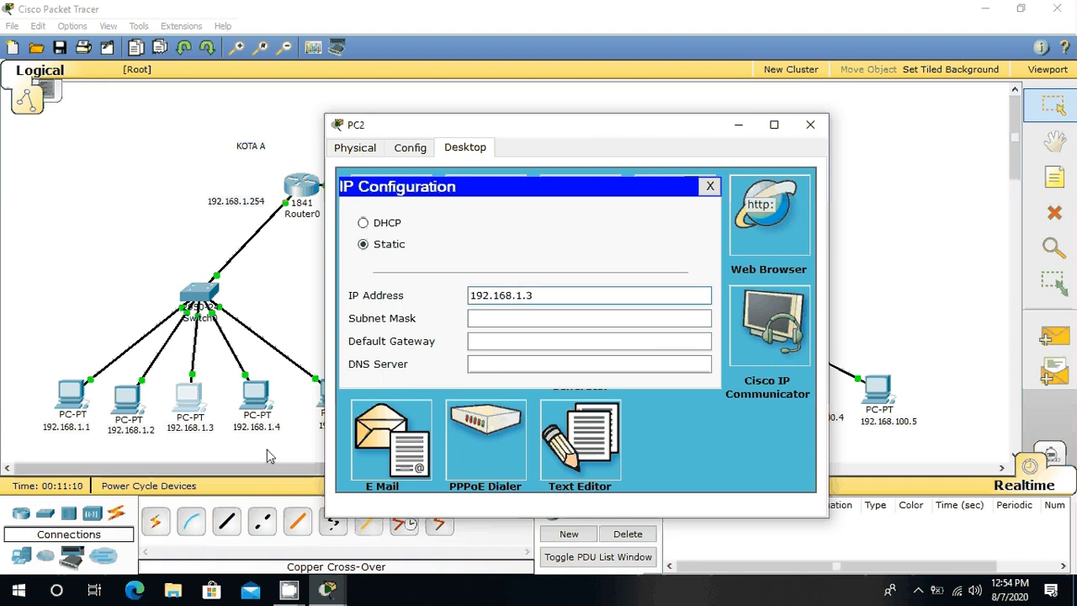
pyautogui.press('Tab')
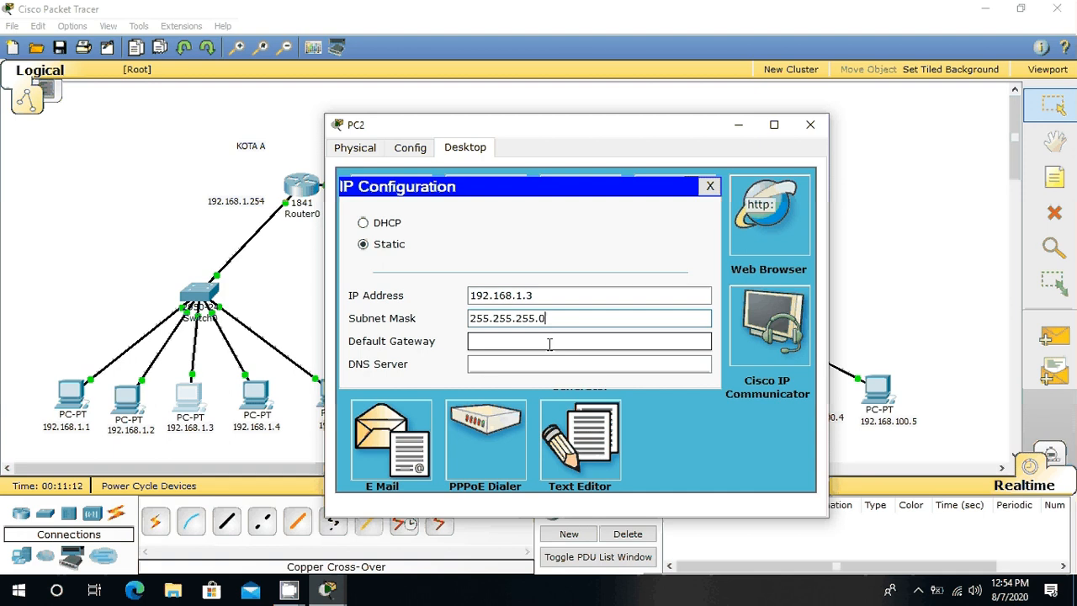
# Step: Set PC2's default gateway to 192.168.1.254 and close its configuration window
pyautogui.click(551, 345)
pyautogui.write('192')
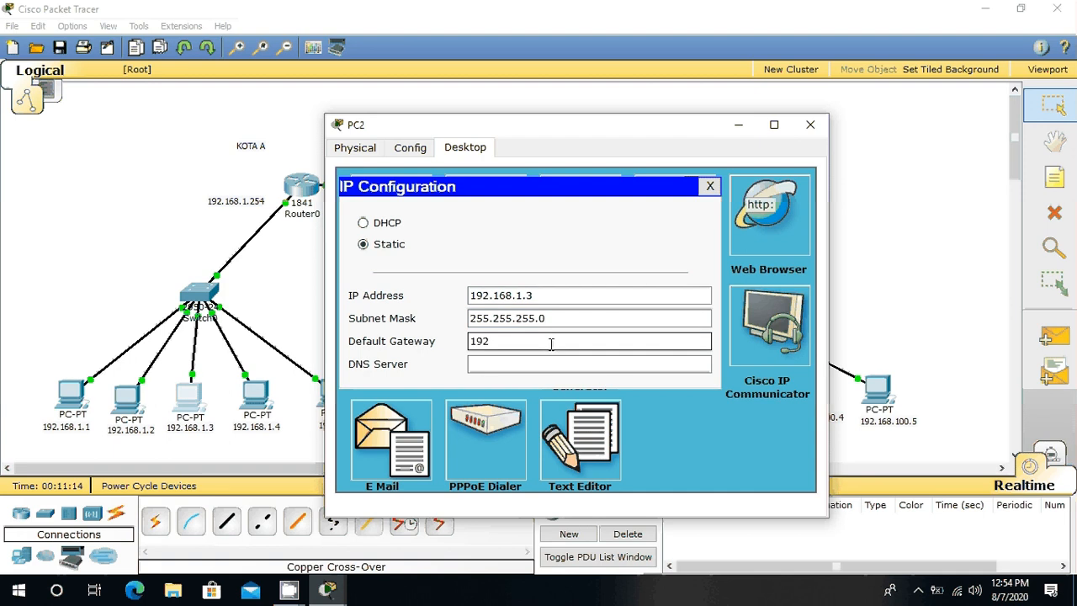
pyautogui.write('.168.1.24')
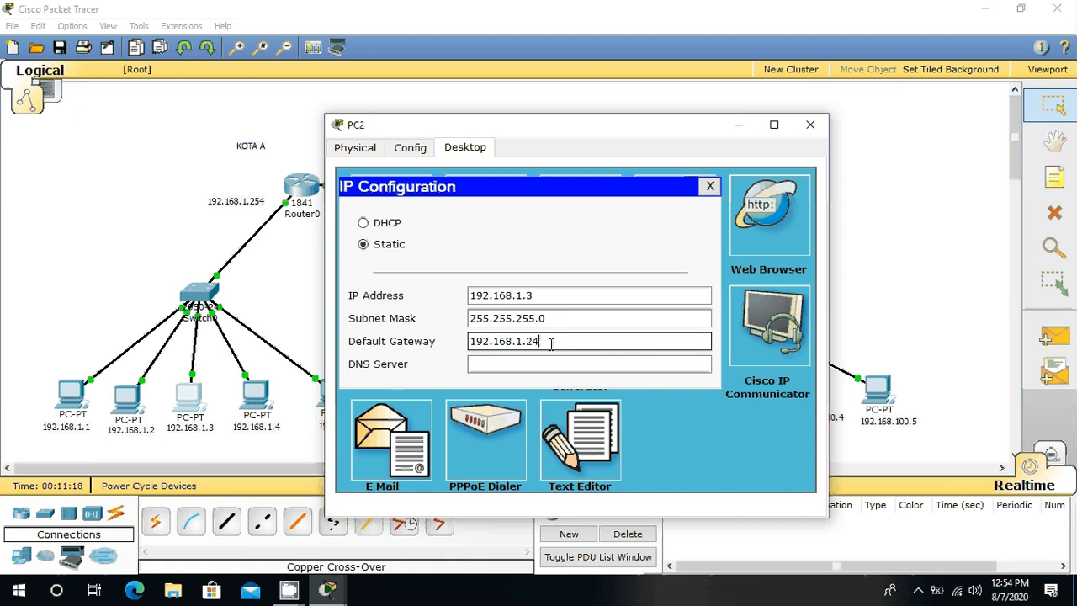
pyautogui.press('BackSpace')
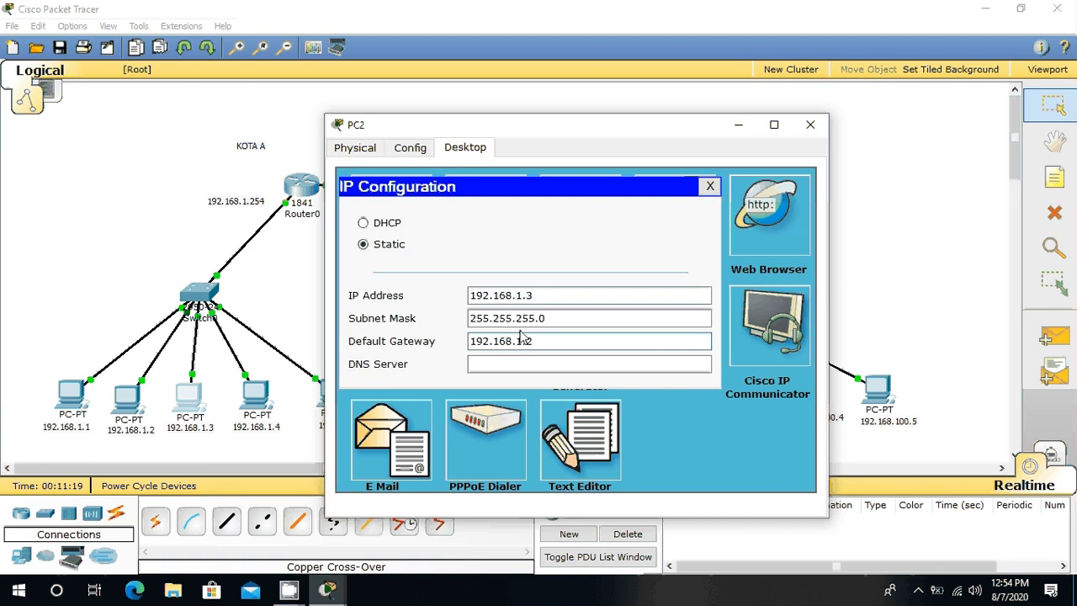
pyautogui.write('54')
pyautogui.click(810, 125)
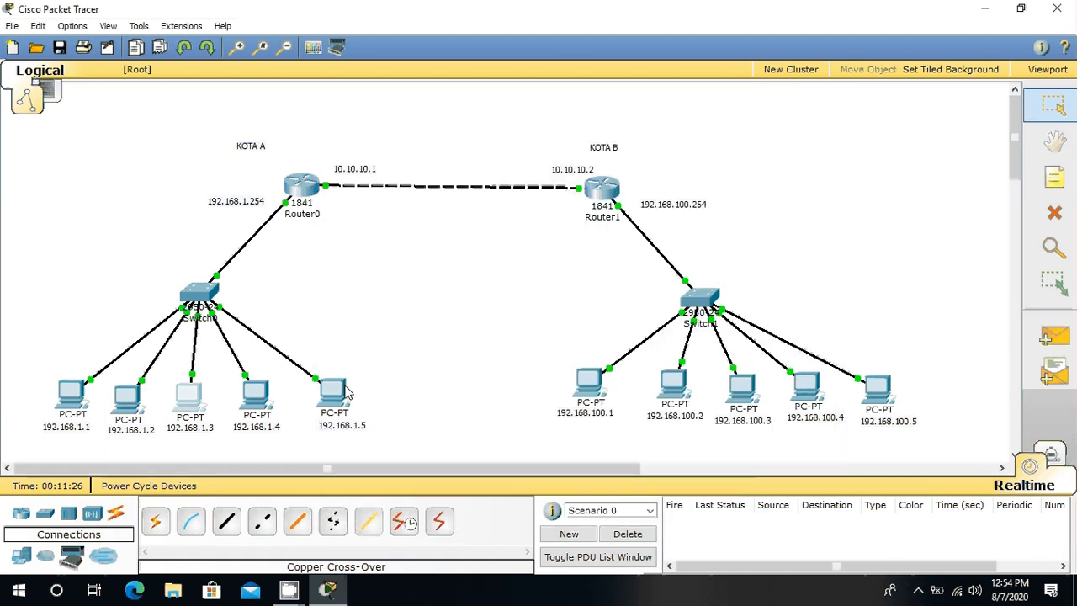
# Step: Assign static IP address 192.168.1.4 with subnet mask 255.255.255.0 to PC3, the fourth PC on the KOTA A switch
pyautogui.click(256, 391)
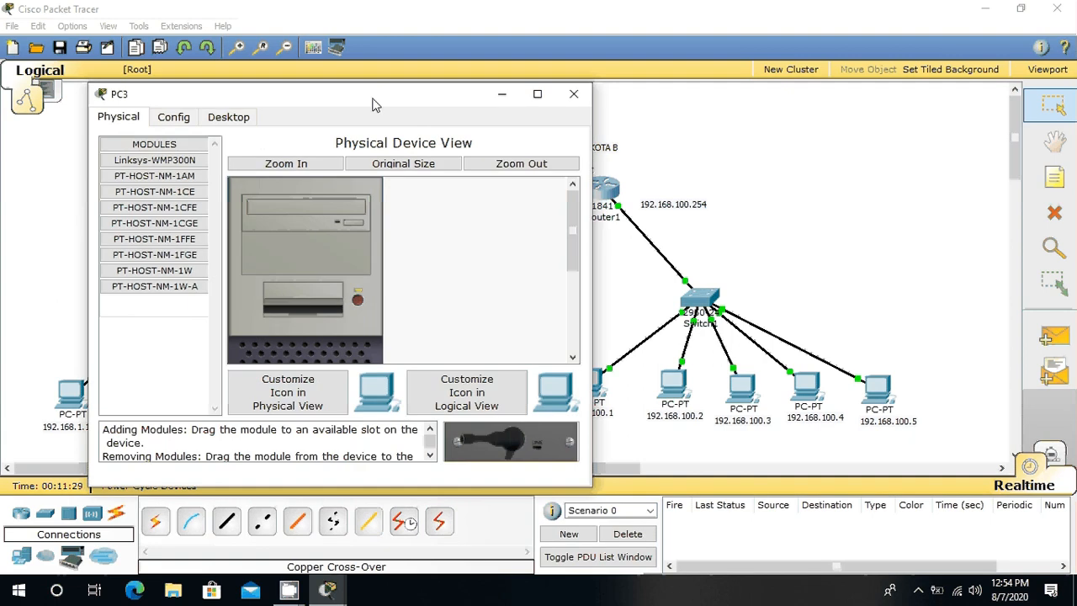
pyautogui.moveTo(375, 105); pyautogui.dragTo(665, 141)
pyautogui.click(529, 157)
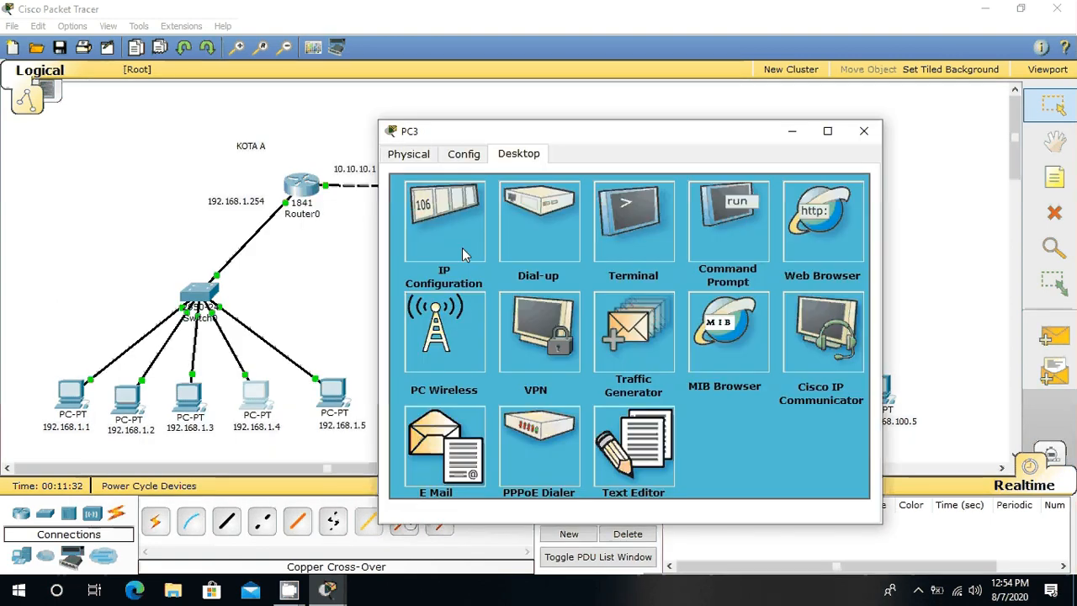
pyautogui.click(462, 249)
pyautogui.click(614, 299)
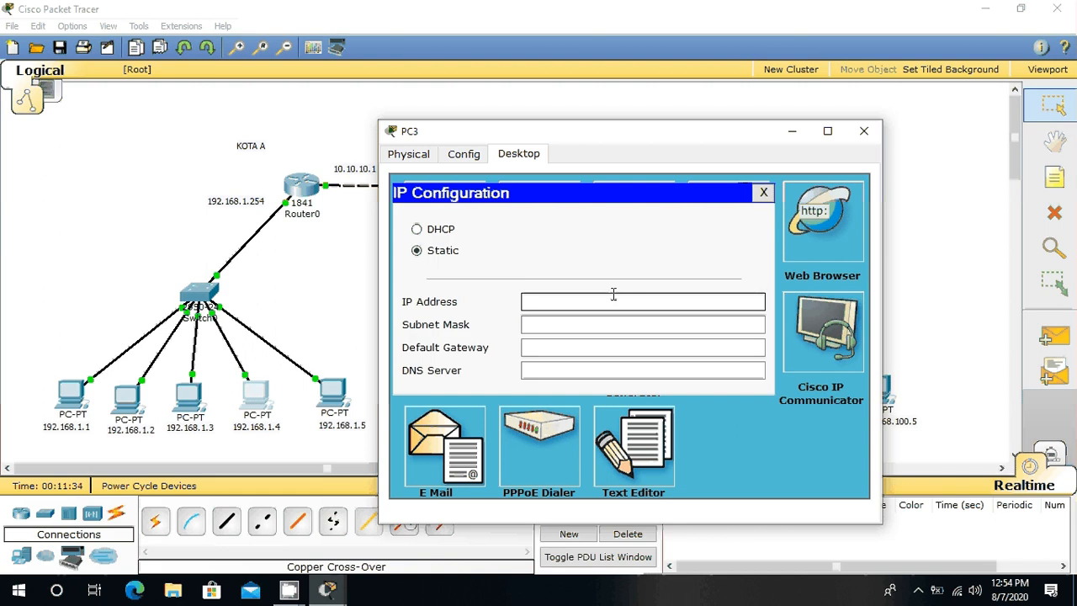
pyautogui.write('192.168.1.')
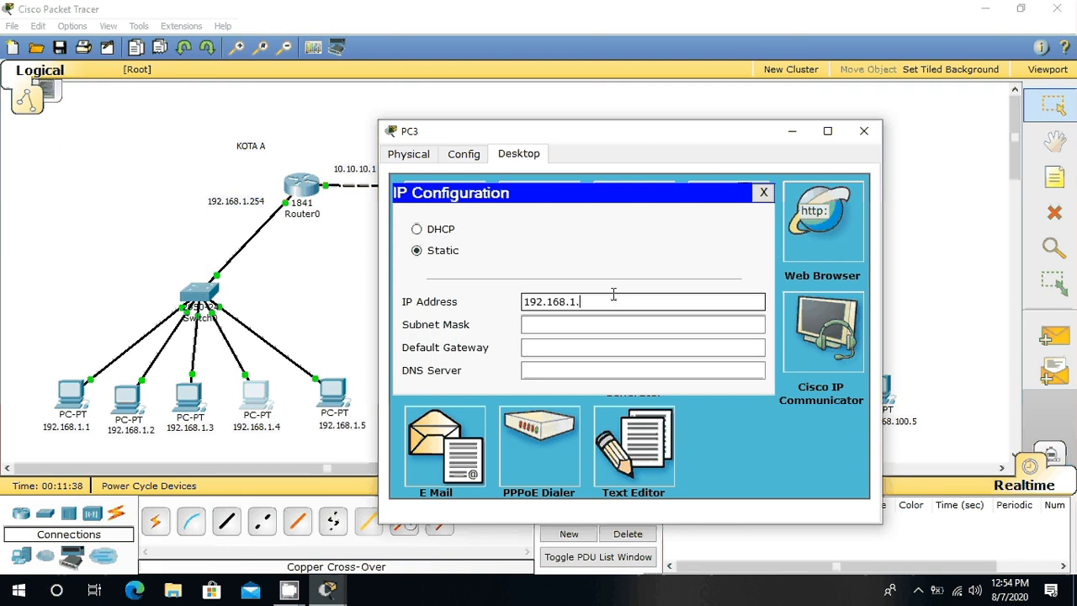
pyautogui.write('4')
pyautogui.click(589, 324)
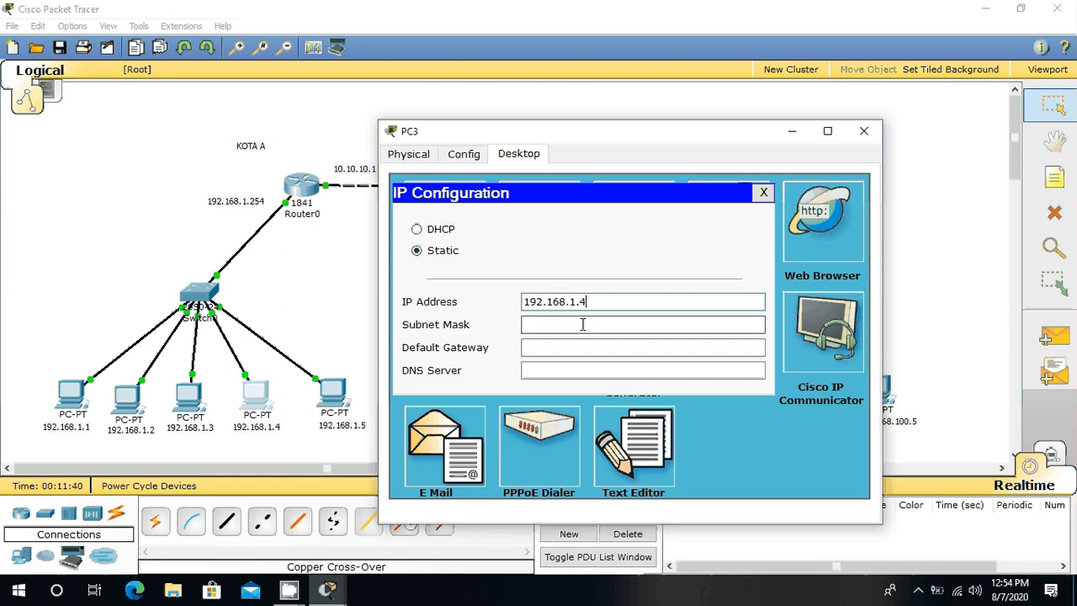
# Step: Set PC3's default gateway to 192.168.1.254 and close its configuration window
pyautogui.click(590, 347)
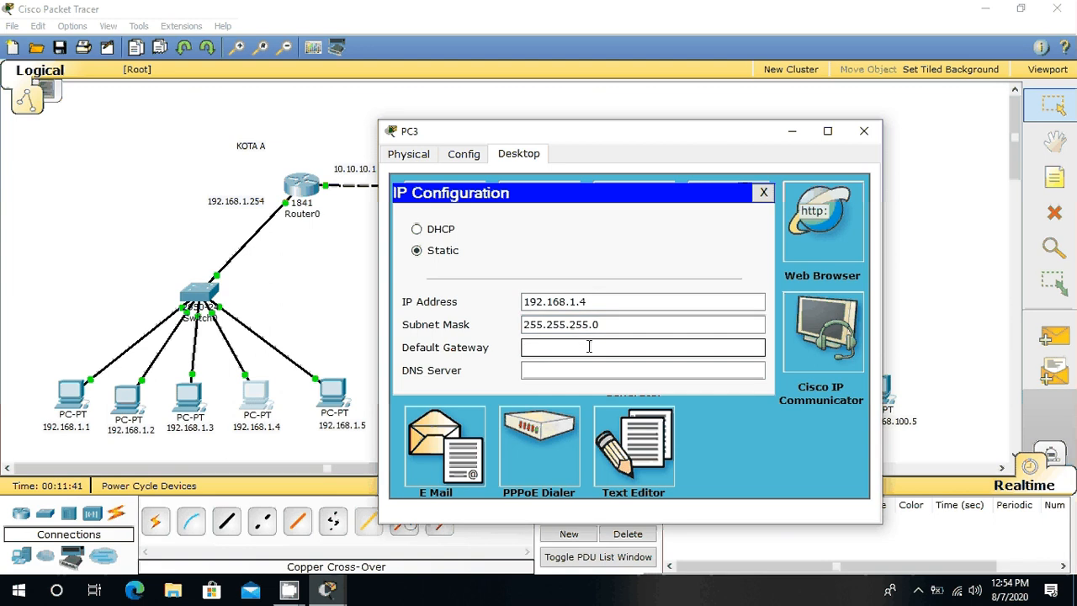
pyautogui.write('192.168.1.254')
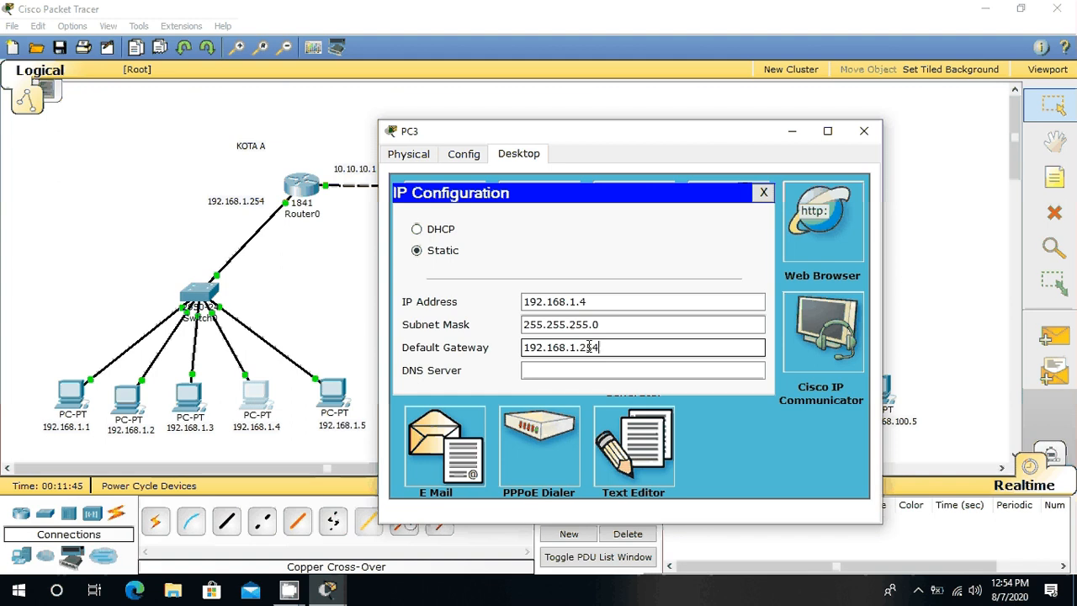
pyautogui.click(857, 136)
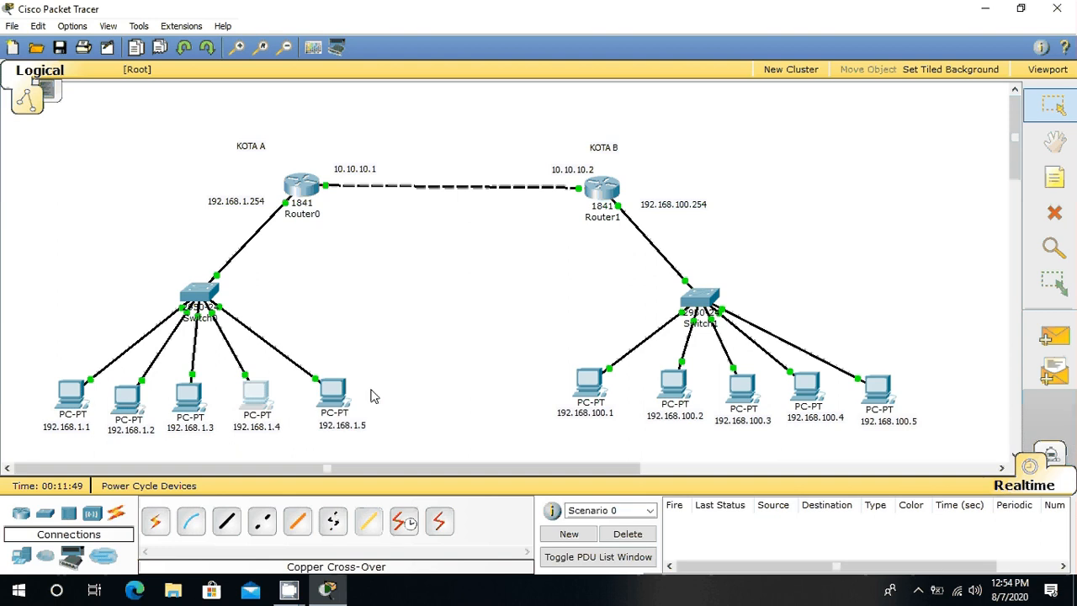
# Step: Assign static IP address 192.168.1.5 with subnet mask 255.255.255.0 to PC4, the fifth PC on the KOTA A switch
pyautogui.click(337, 391)
pyautogui.click(270, 157)
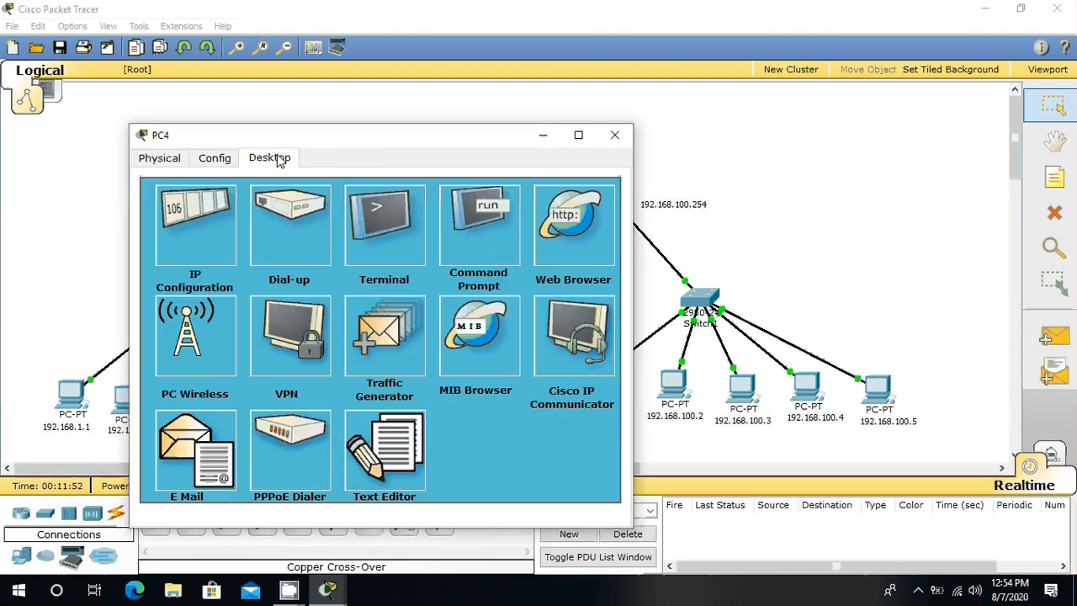
pyautogui.click(202, 261)
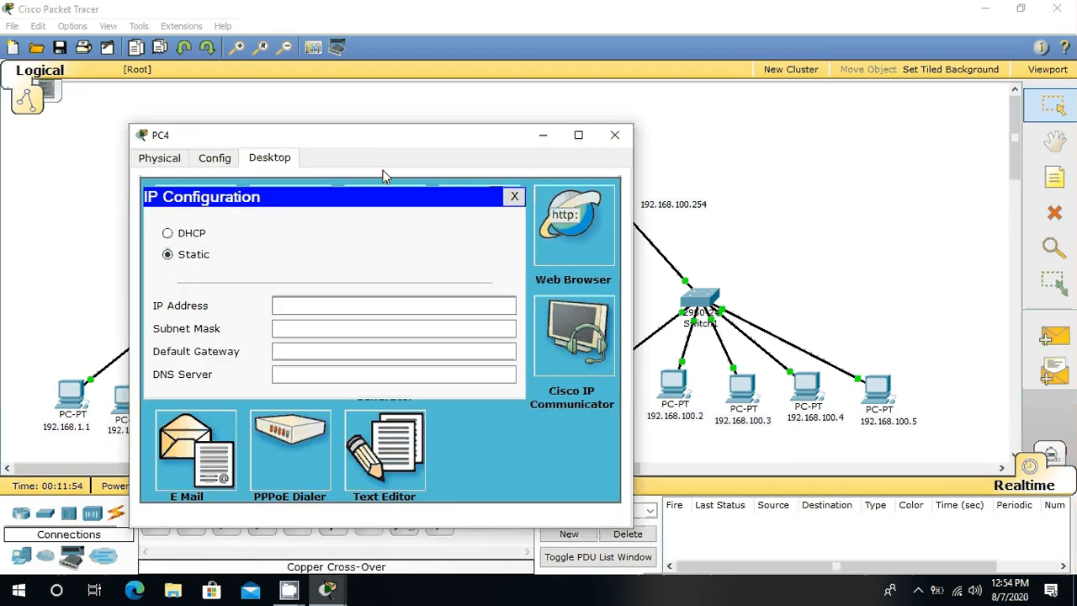
pyautogui.moveTo(362, 141); pyautogui.dragTo(621, 166)
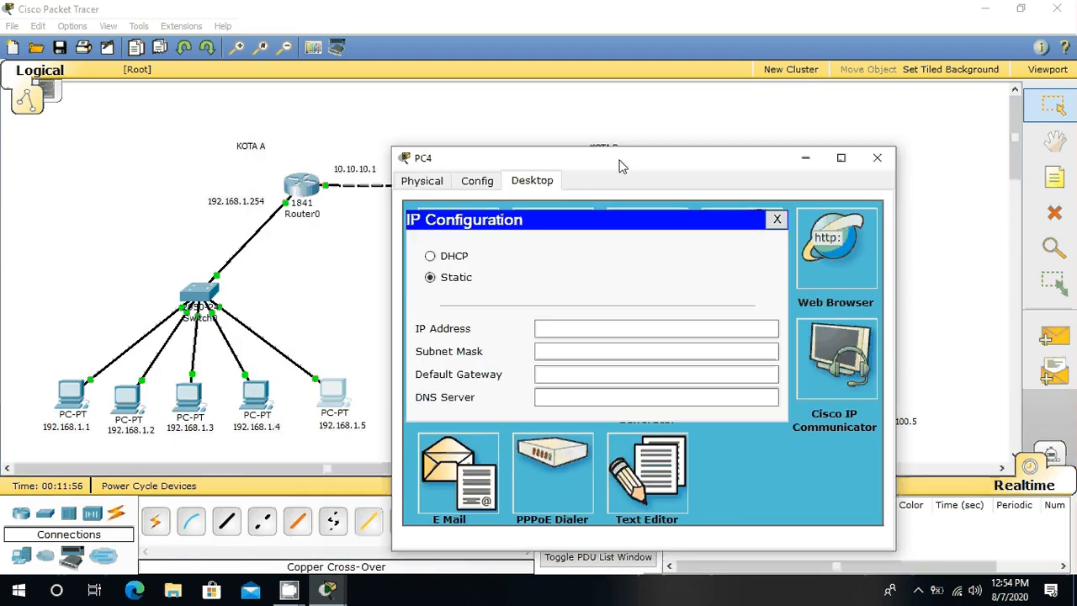
pyautogui.click(616, 328)
pyautogui.write('1')
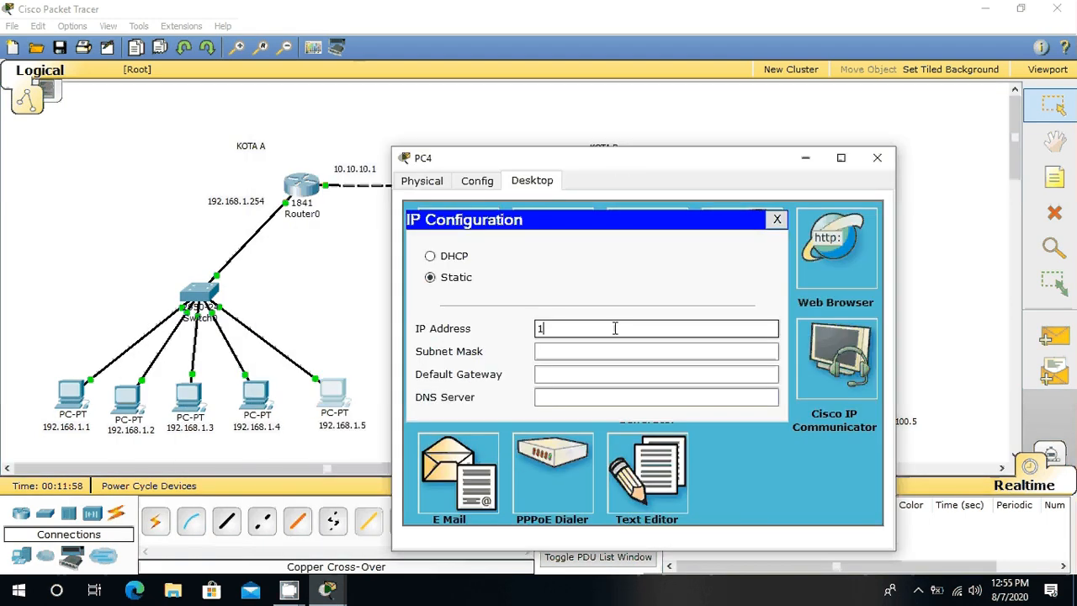
pyautogui.write('92.168.1.5')
pyautogui.click(602, 351)
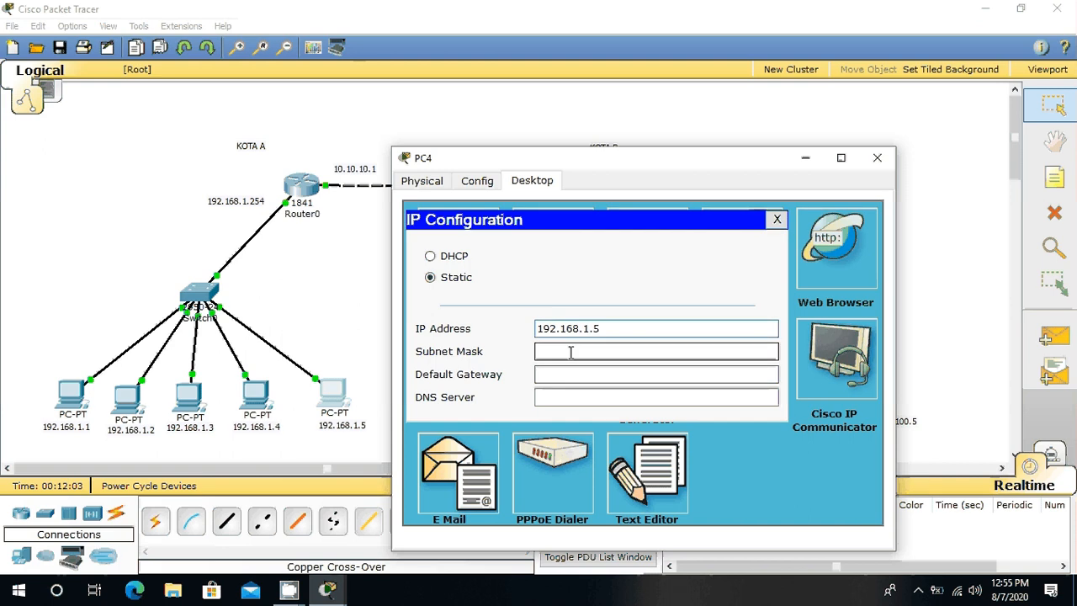
pyautogui.click(565, 352)
# Step: Set PC4's default gateway to 192.168.1.254 and close its configuration window
pyautogui.click(573, 374)
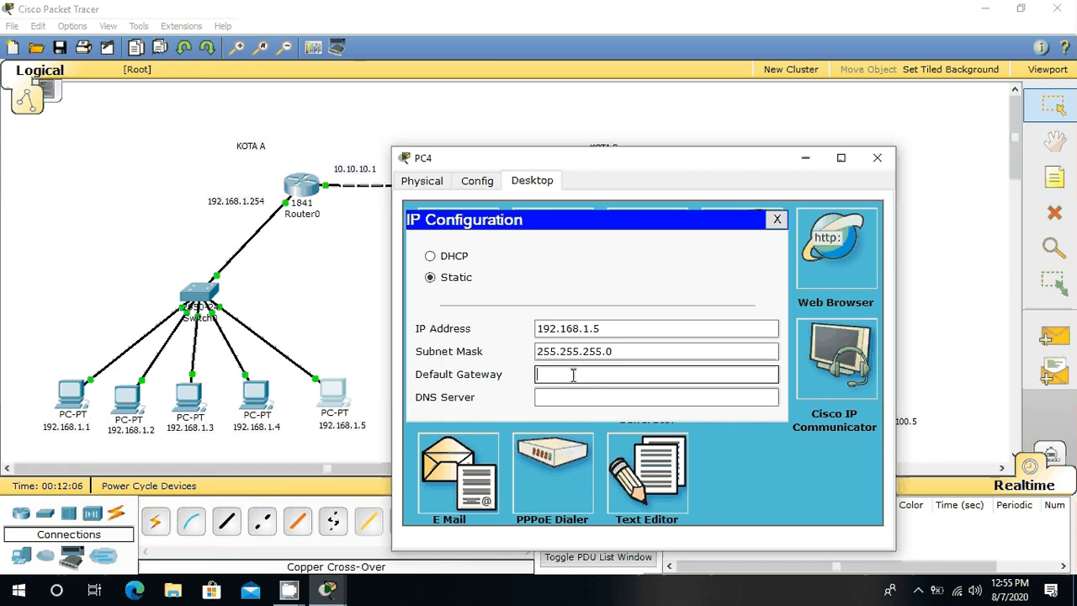
pyautogui.write('192.168.1.2')
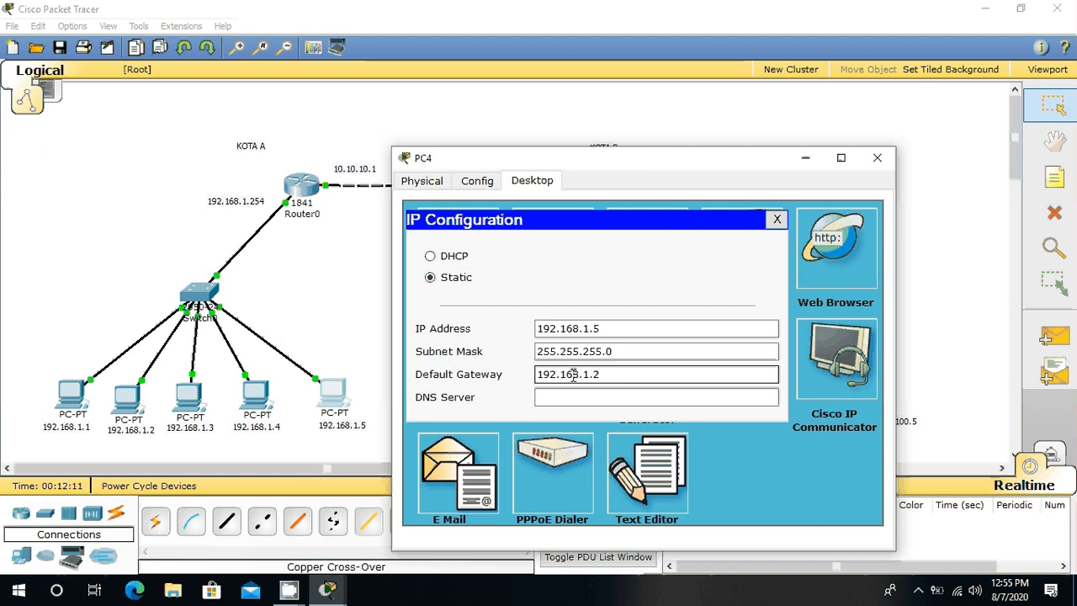
pyautogui.write('54')
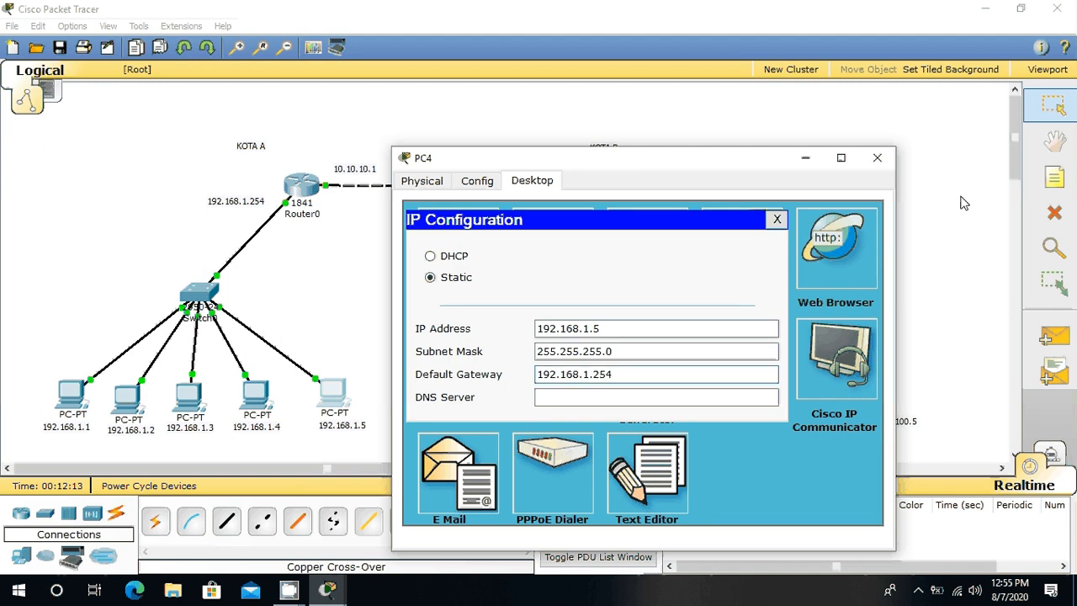
pyautogui.click(879, 158)
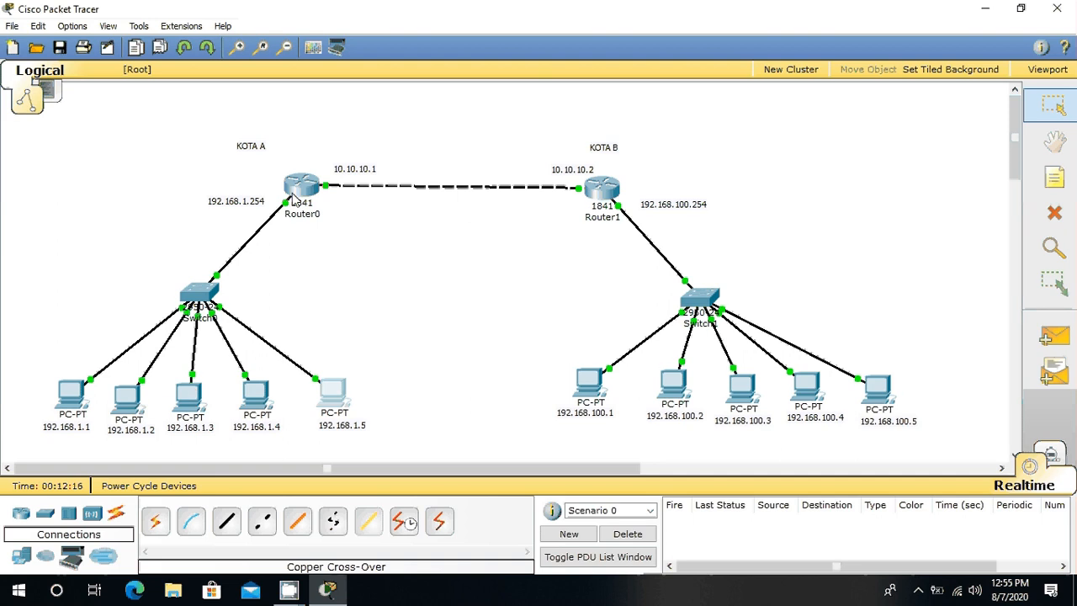
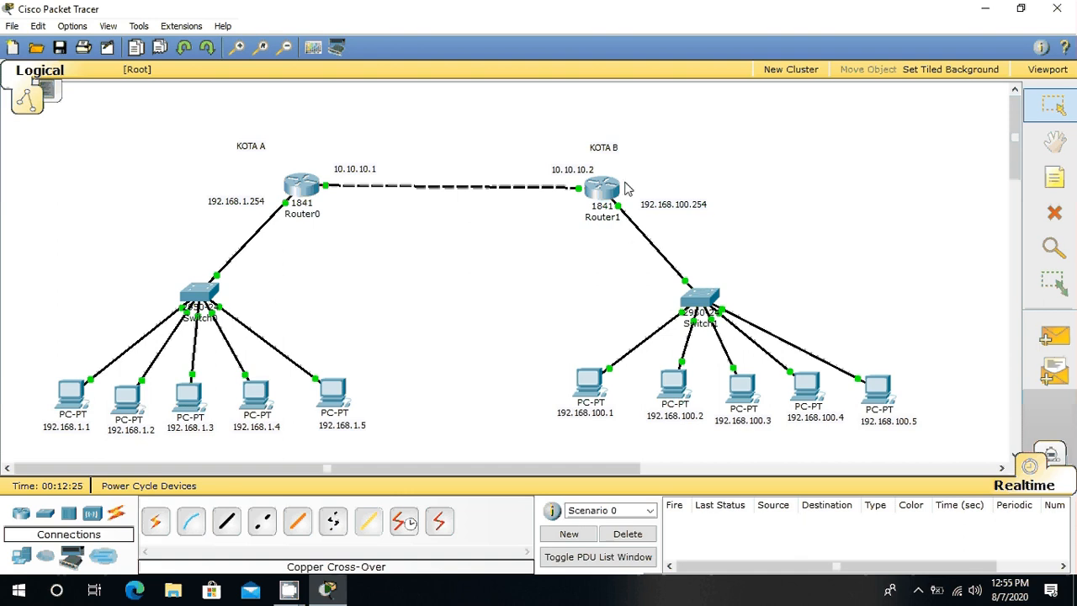
# Step: Assign static IP address 192.168.100.1 with subnet mask 255.255.255.0 to PC5, the first PC on the KOTA B switch
pyautogui.click(596, 393)
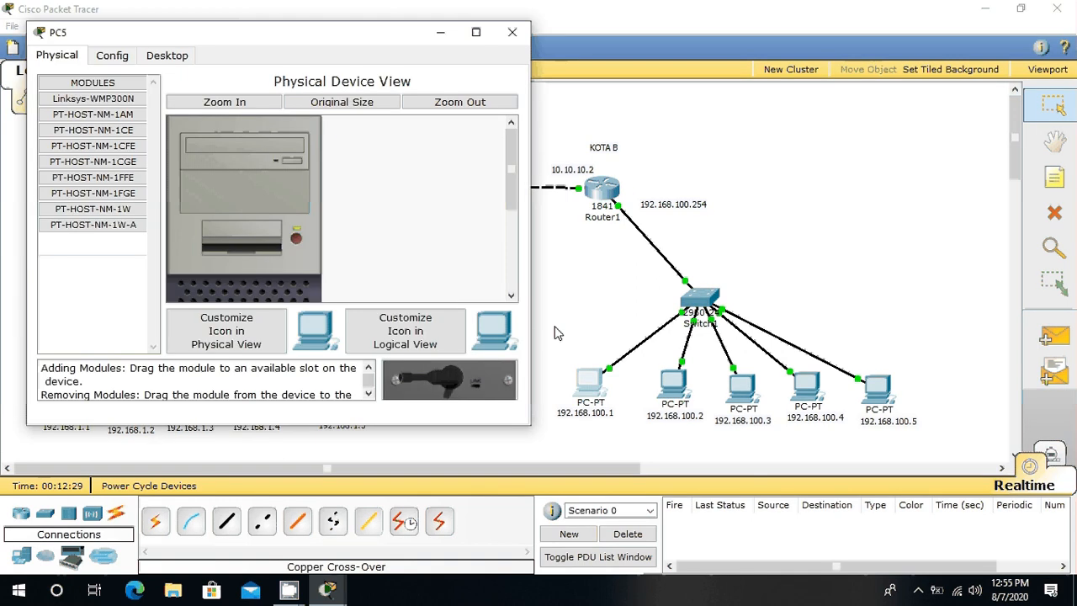
pyautogui.click(166, 56)
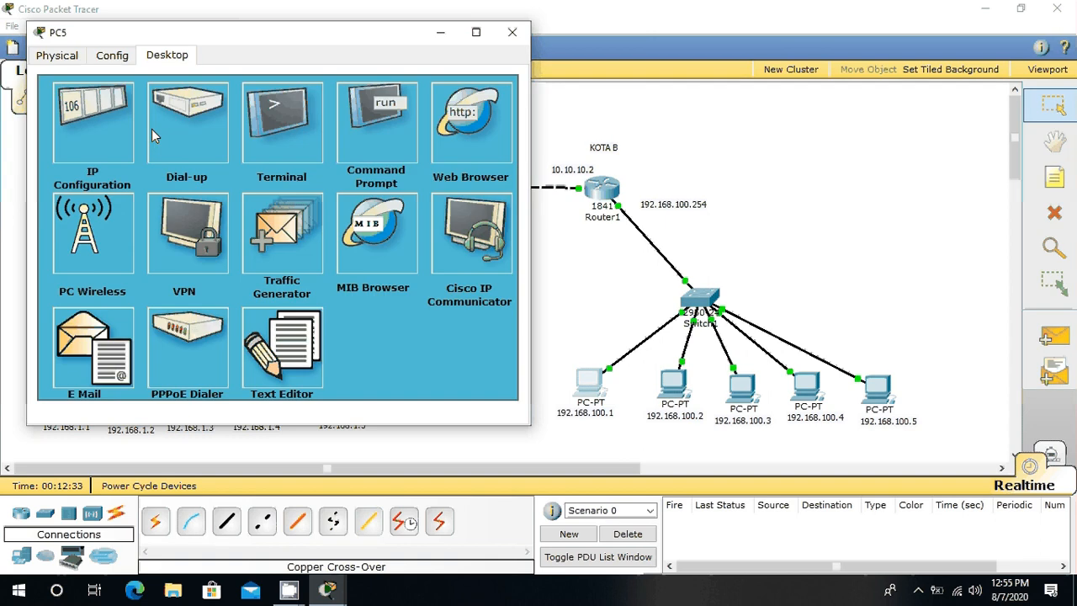
pyautogui.click(97, 143)
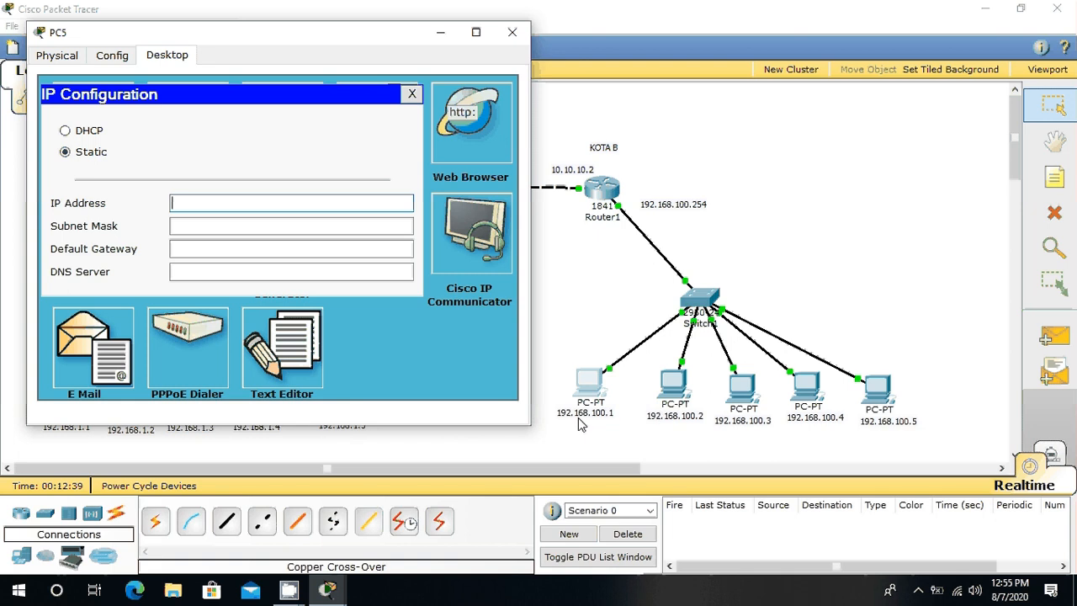
pyautogui.write('192.168.100.1')
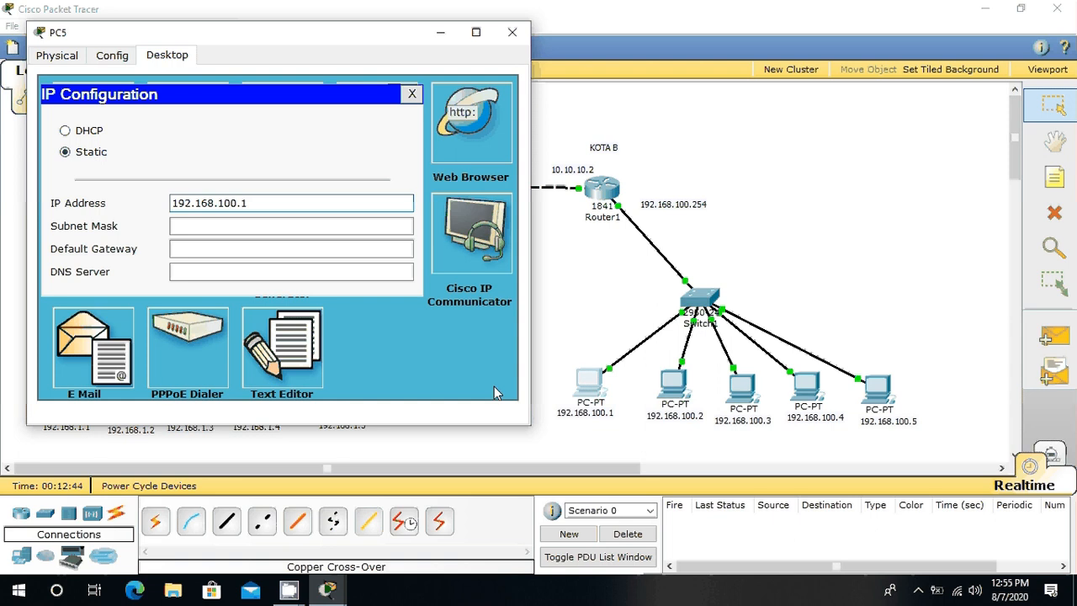
pyautogui.click(251, 226)
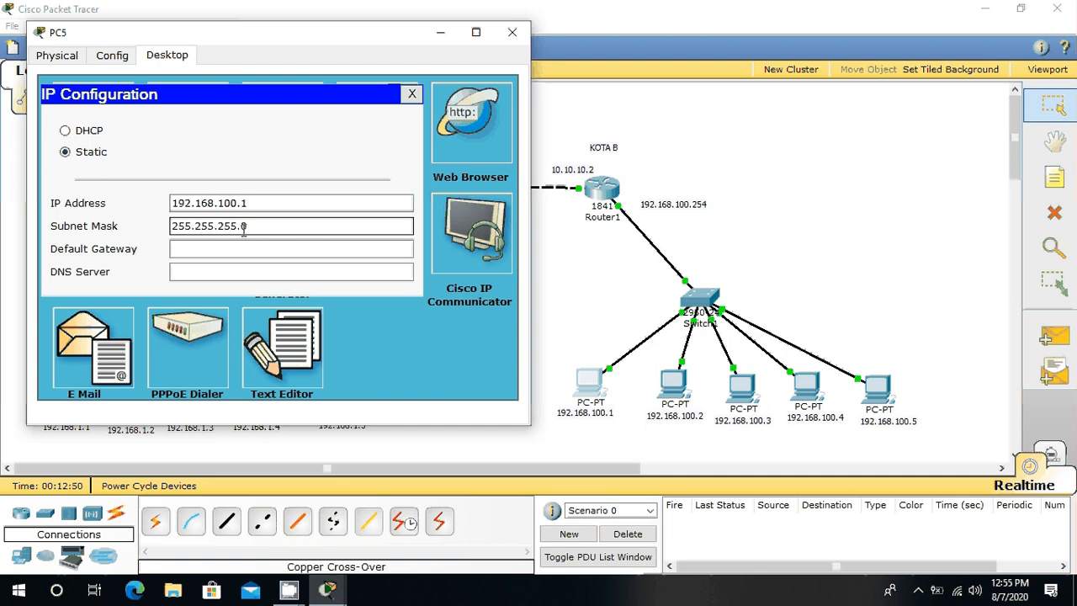
# Step: Set PC5's default gateway to 192.168.100.254 and close its configuration window
pyautogui.click(252, 249)
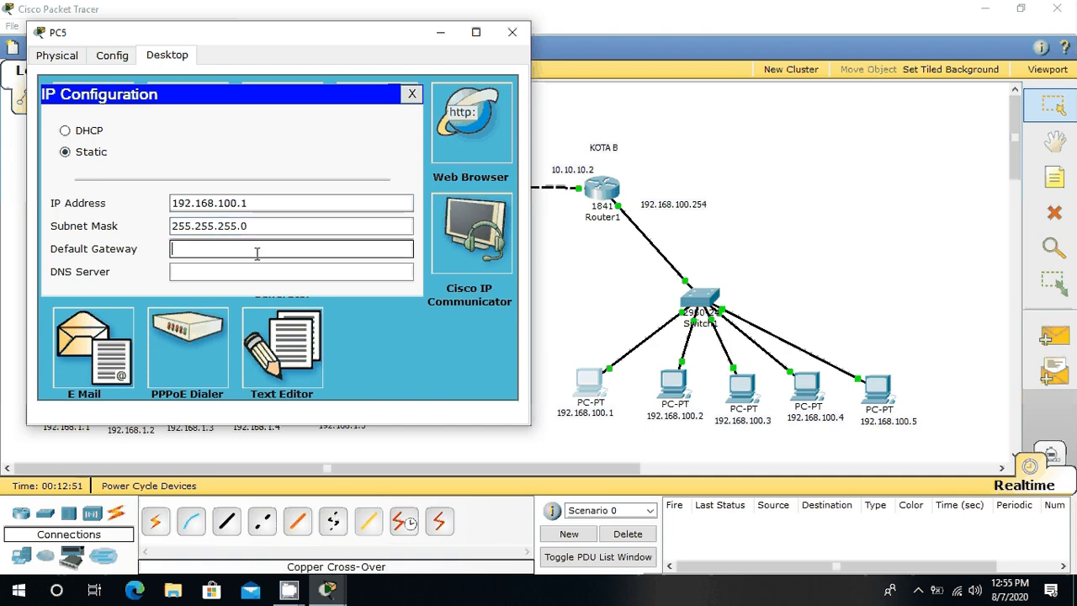
pyautogui.write('192')
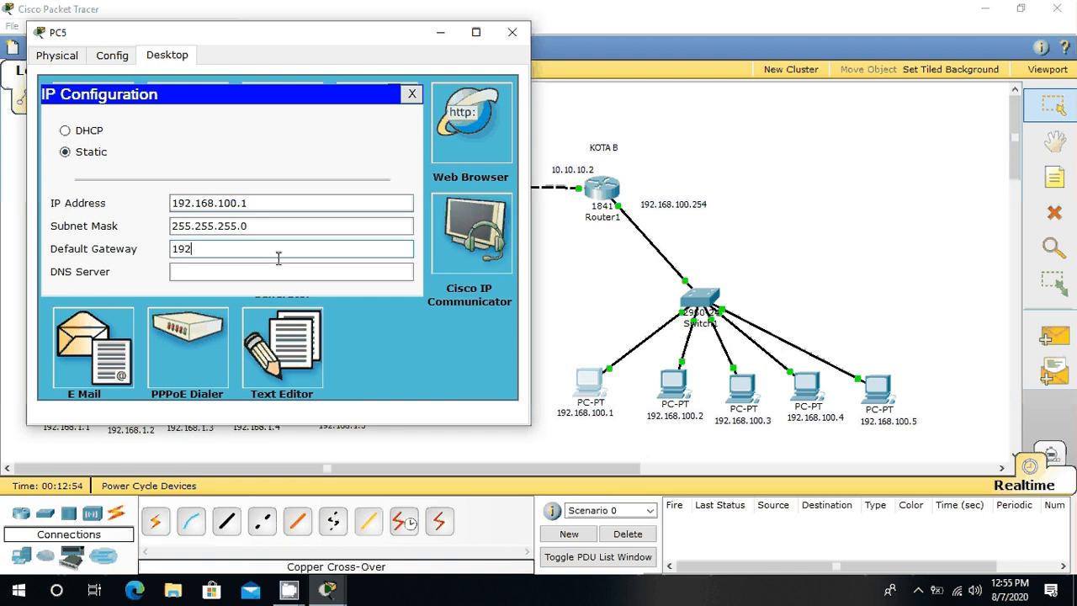
pyautogui.write('.168.100.254')
pyautogui.click(513, 32)
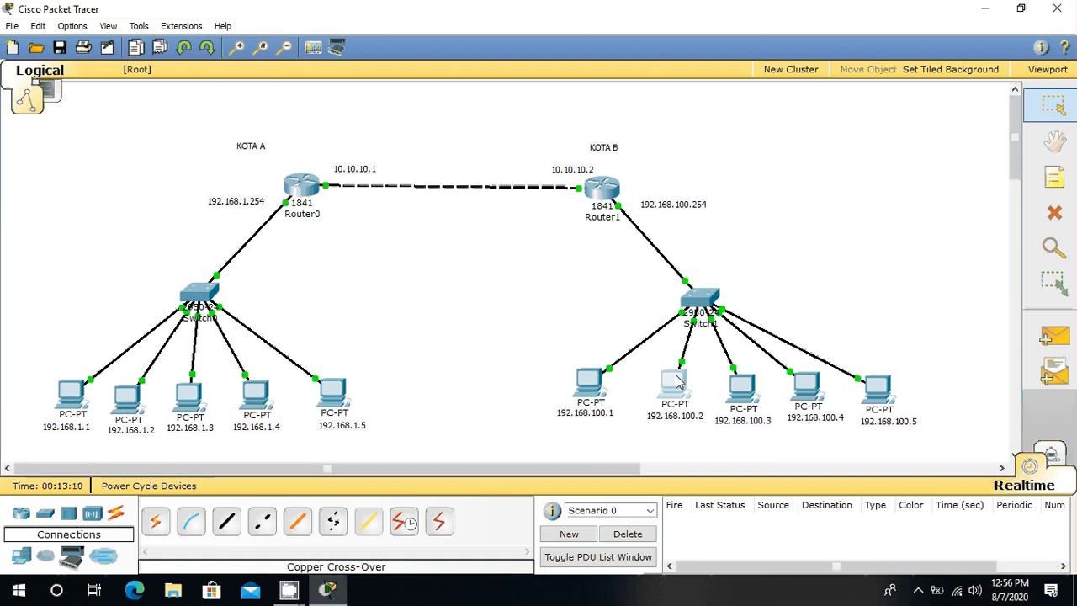
# Step: Assign static IP address 192.168.100.2 with subnet mask 255.255.255.0 to PC6, the second PC on the KOTA B switch
pyautogui.click(676, 378)
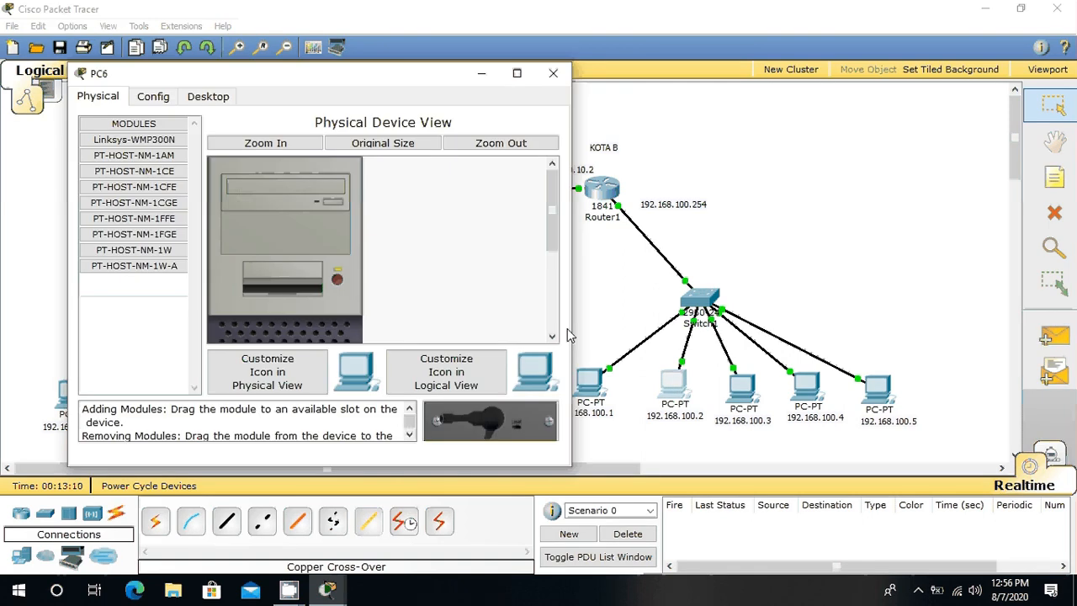
pyautogui.click(208, 97)
pyautogui.click(152, 192)
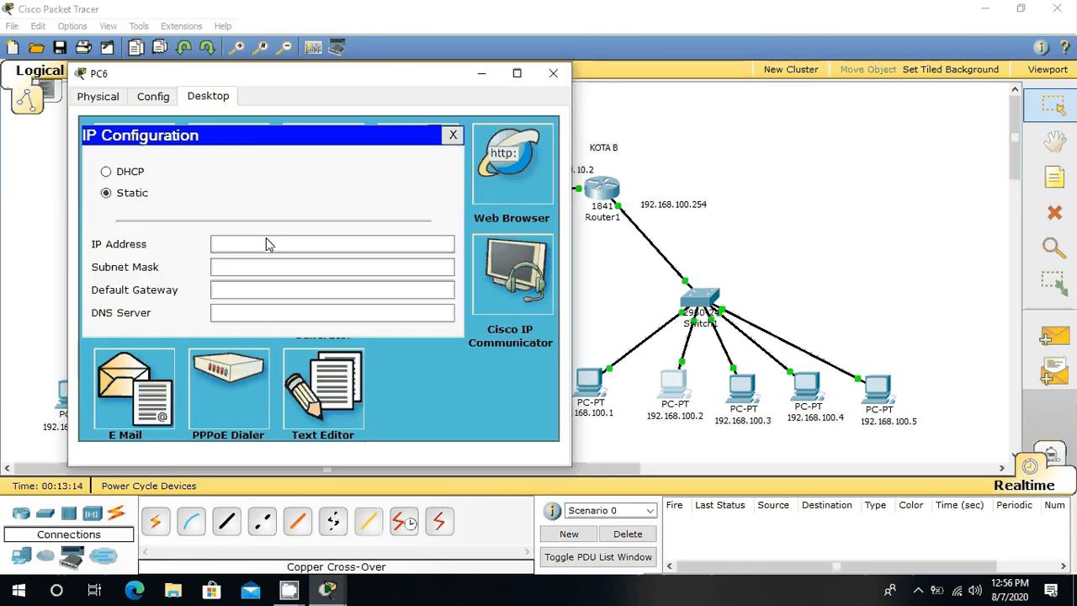
pyautogui.click(266, 244)
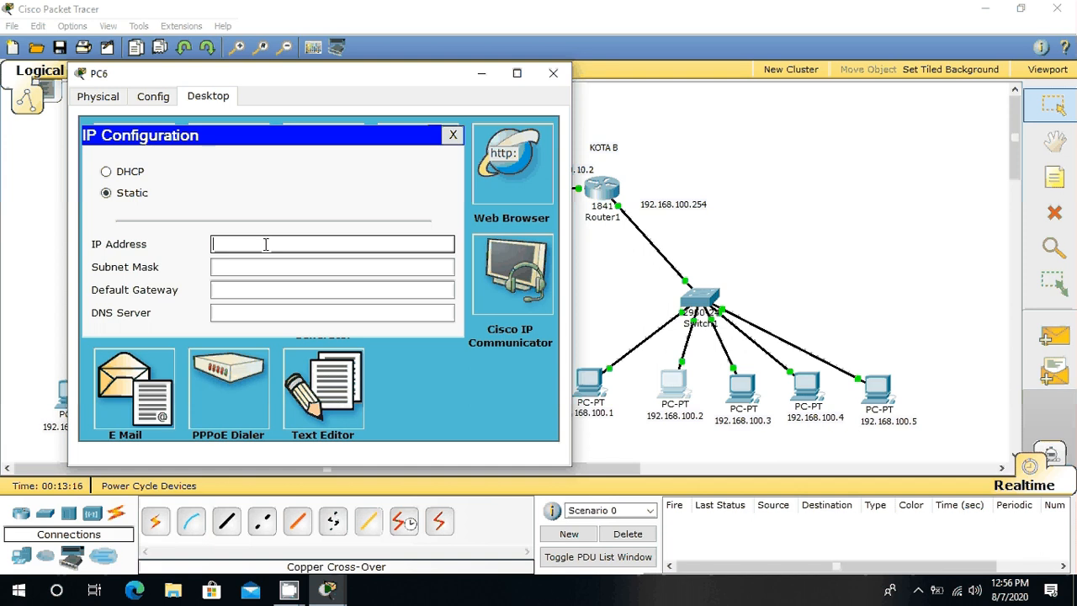
pyautogui.write('192.16')
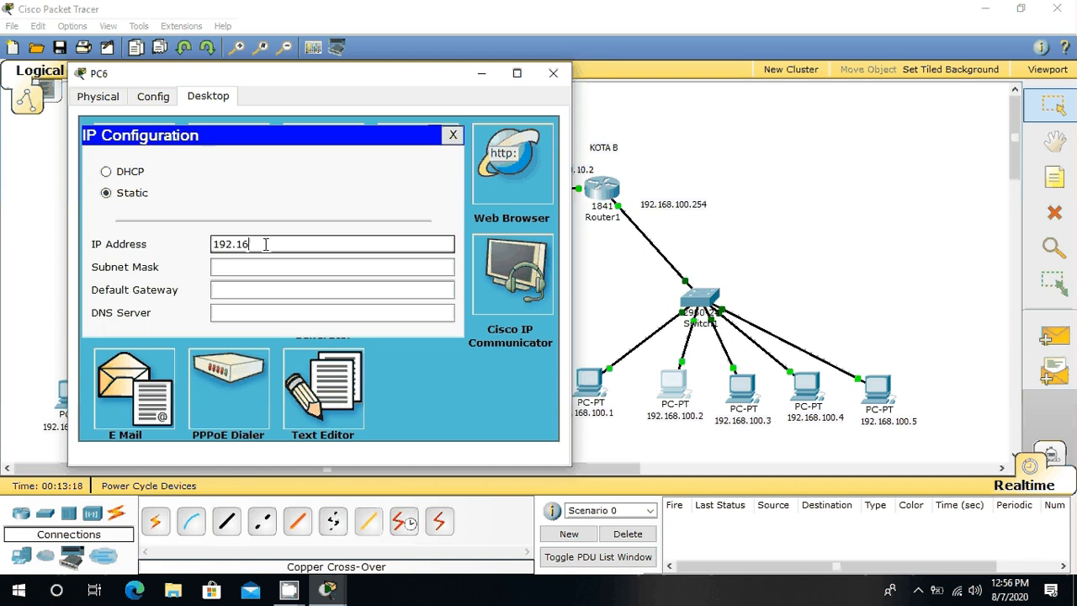
pyautogui.write('8.100.2')
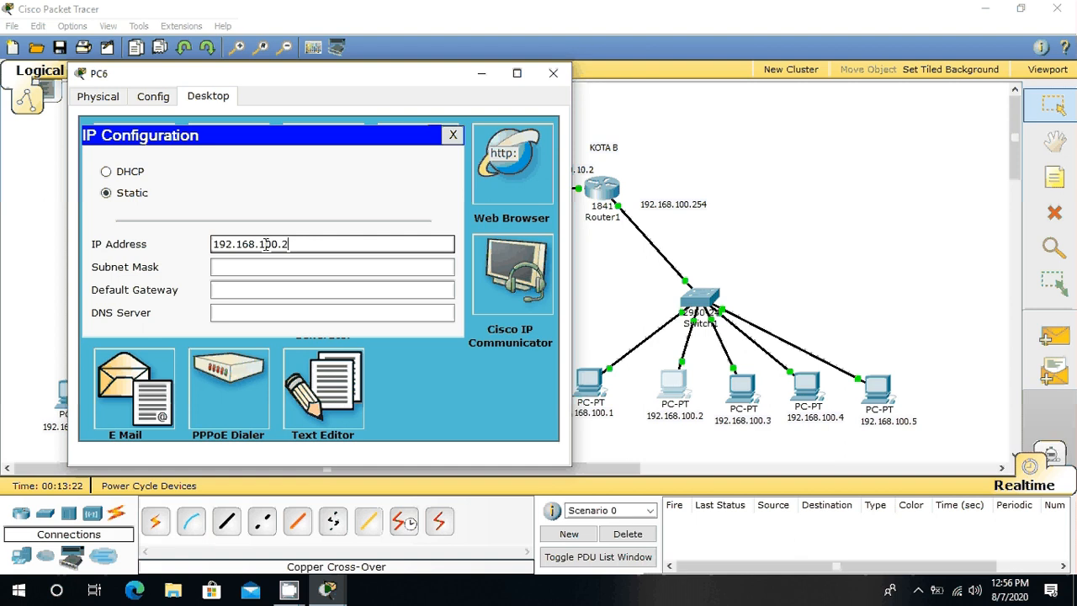
pyautogui.click(261, 266)
# Step: Set PC6's default gateway to 192.168.100.254 and close its configuration window
pyautogui.click(273, 288)
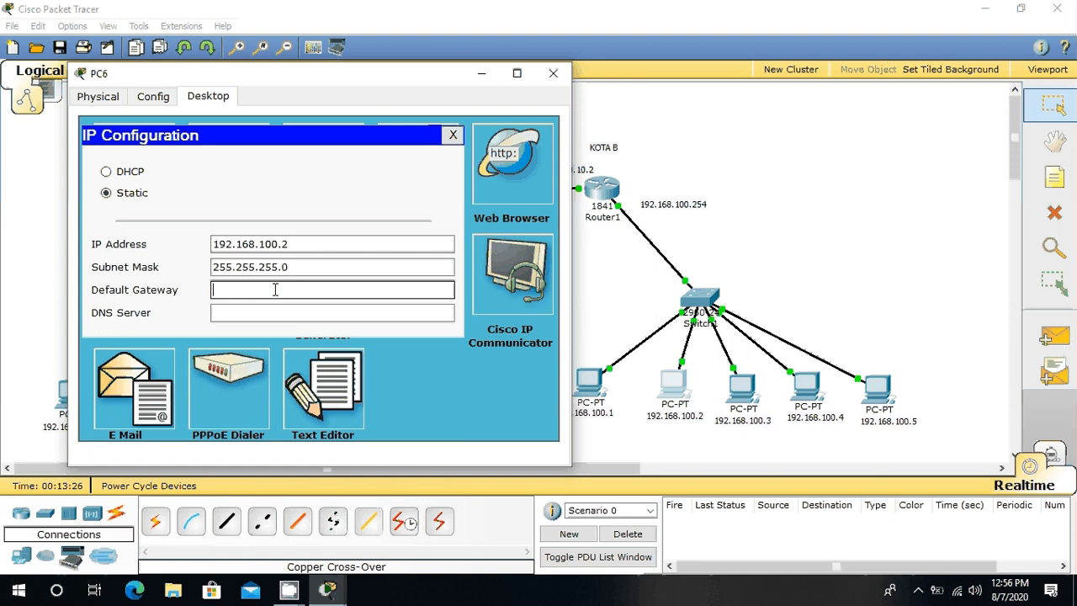
pyautogui.write('192.168.100.254')
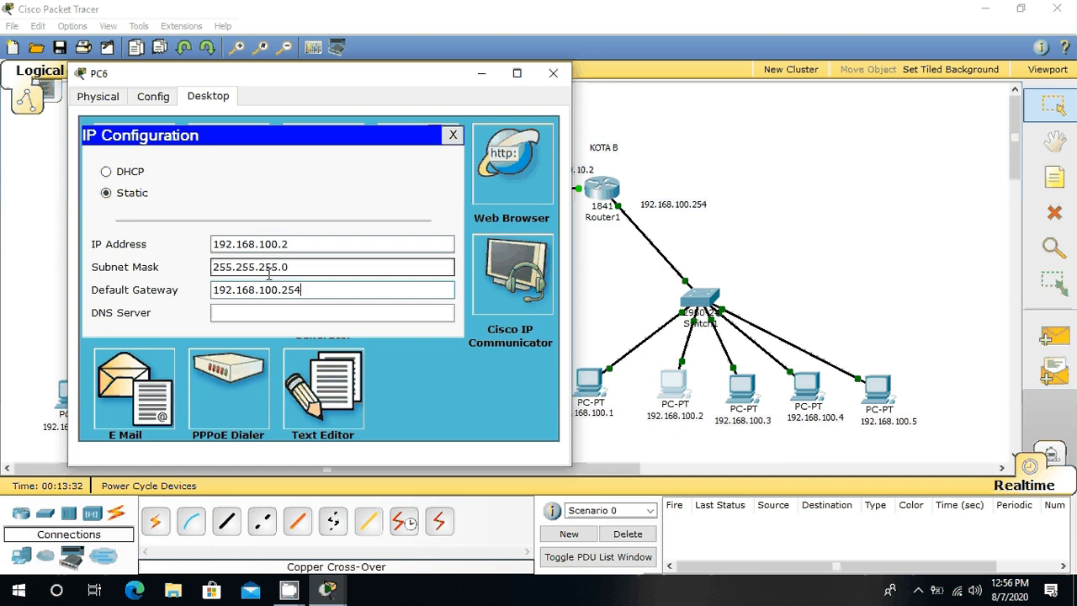
pyautogui.click(554, 72)
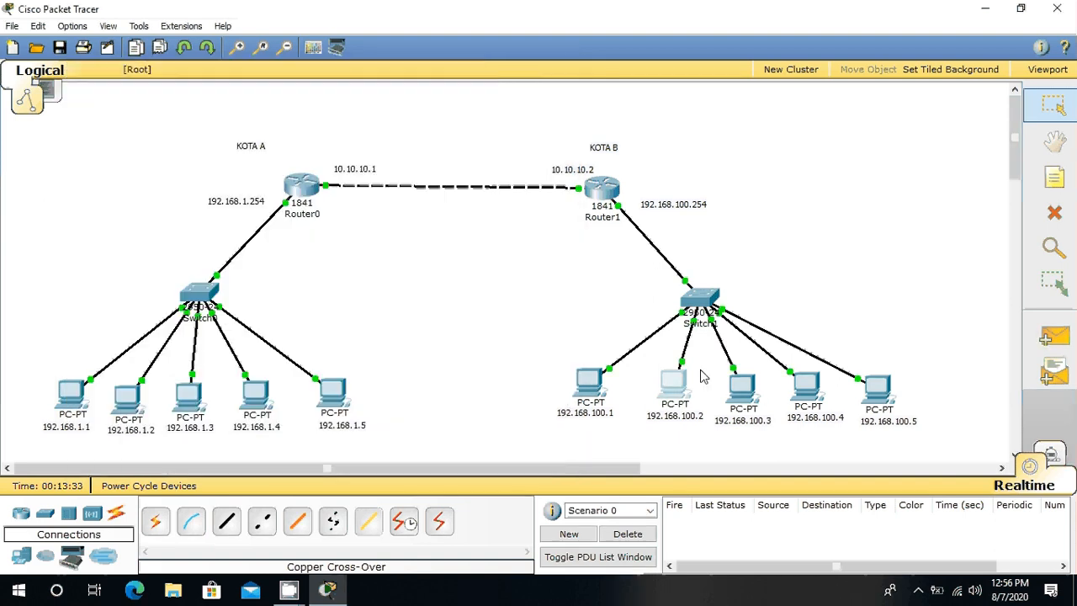
# Step: Assign static IP address 192.168.100.3 with subnet mask 255.255.255.0 to PC7, the third PC on the KOTA B switch
pyautogui.click(757, 378)
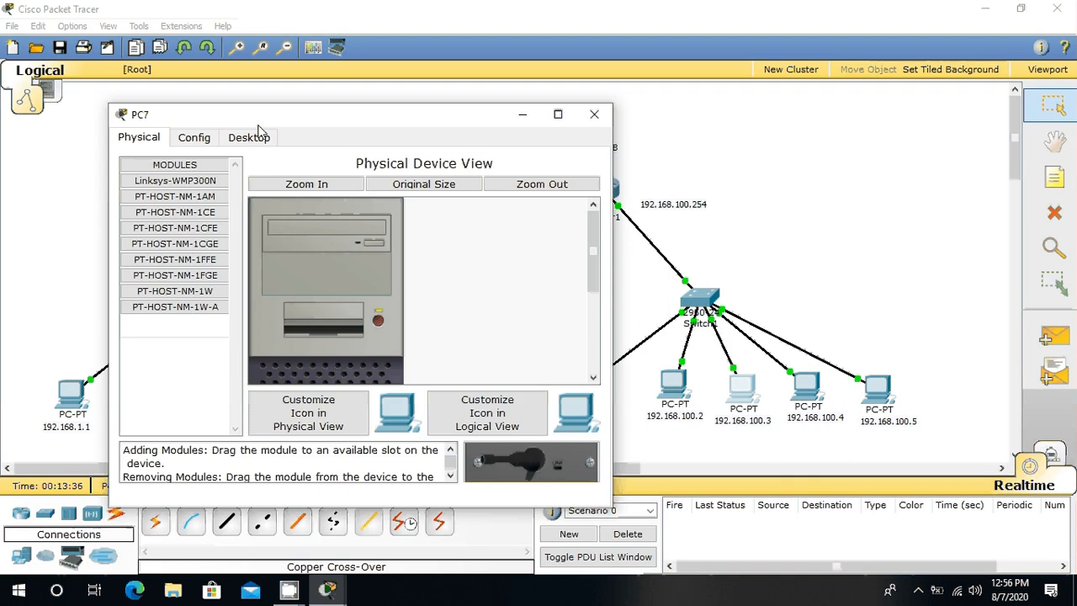
pyautogui.click(250, 143)
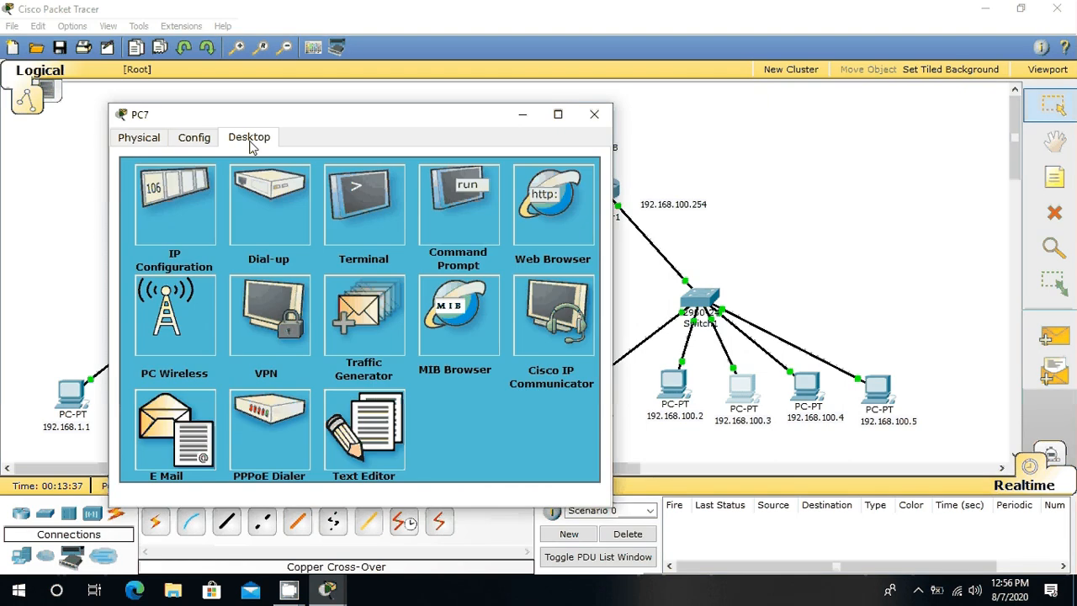
pyautogui.click(186, 232)
pyautogui.click(277, 283)
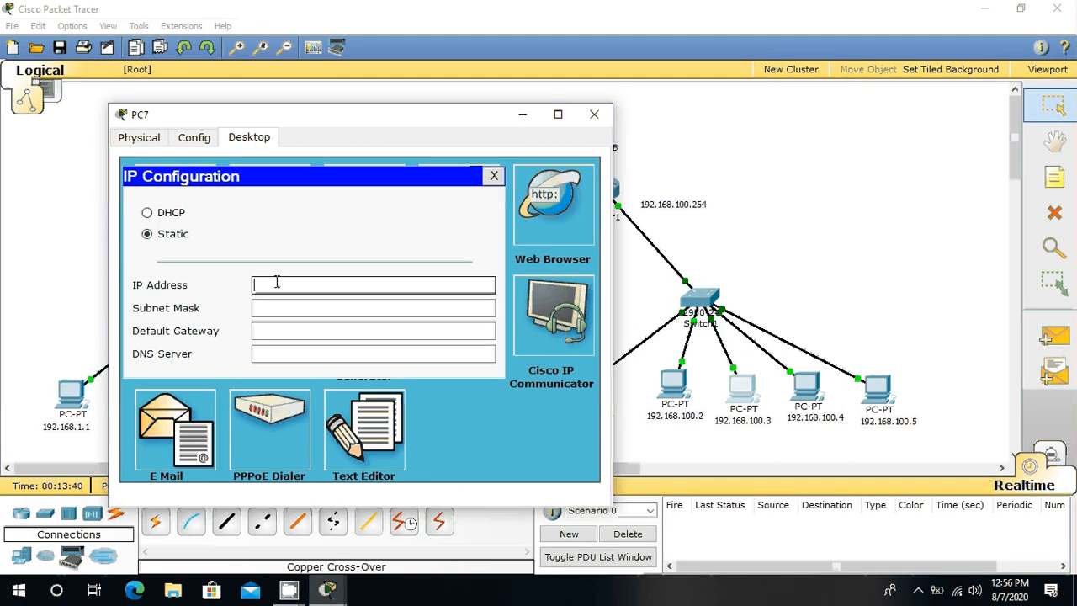
pyautogui.write('192.168.100.')
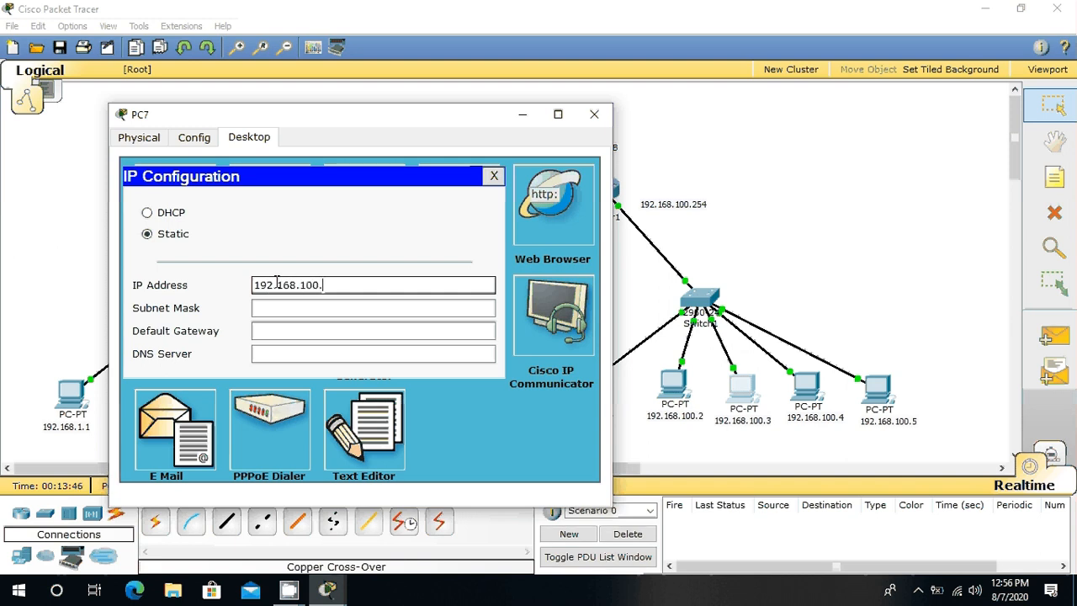
pyautogui.write('3')
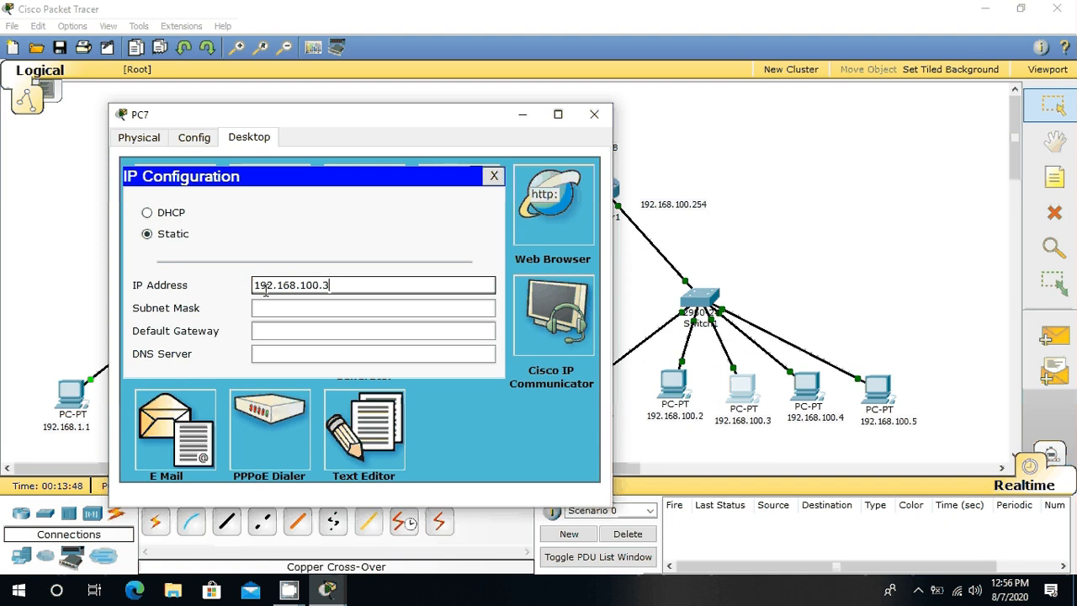
pyautogui.press('Tab')
# Step: Set PC7's default gateway to 192.168.100.254 and close its configuration window
pyautogui.click(305, 334)
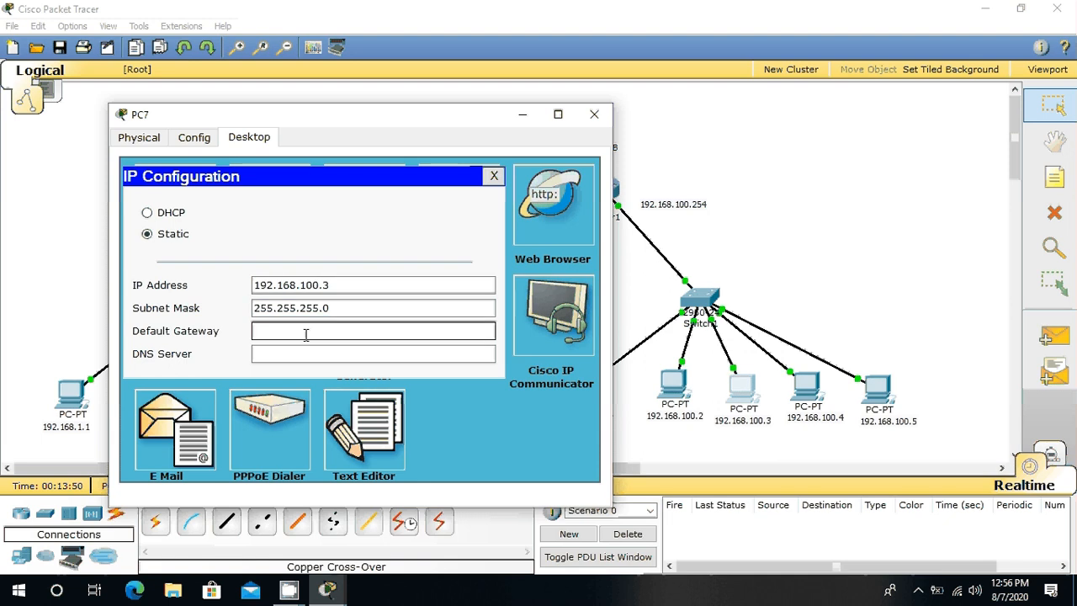
pyautogui.write('192.168.100.254')
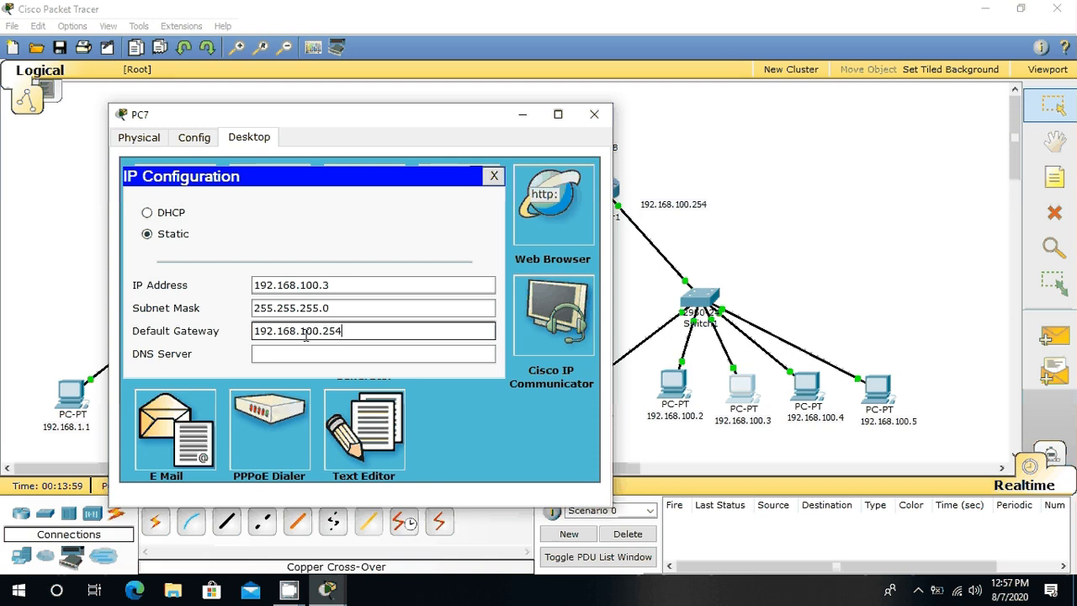
pyautogui.click(596, 115)
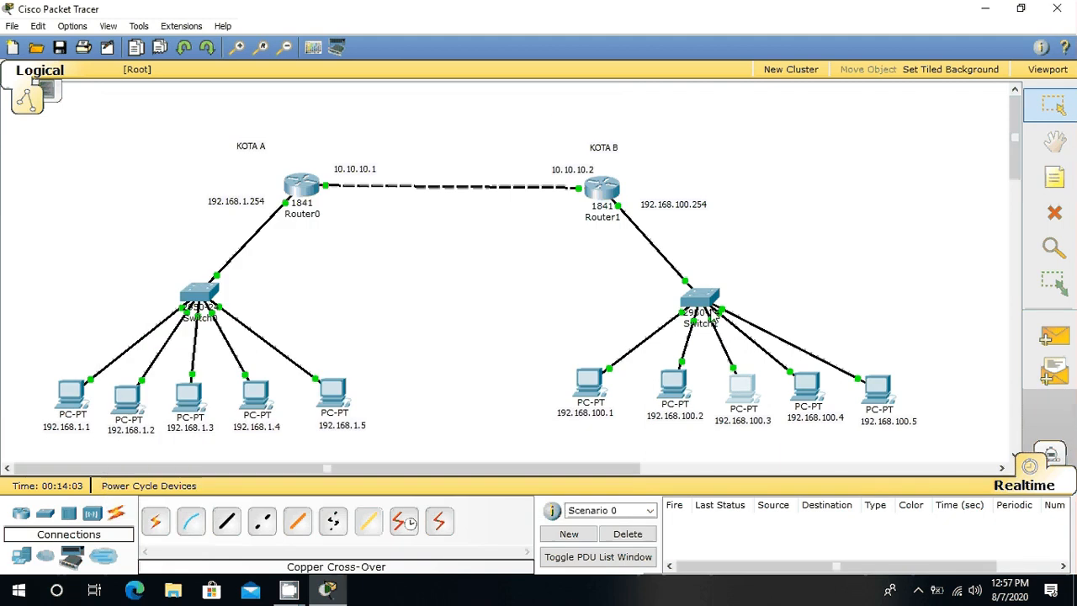
# Step: Assign static IP address 192.168.100.4 with subnet mask 255.255.255.0 to PC8, the fourth PC on the KOTA B switch
pyautogui.click(808, 389)
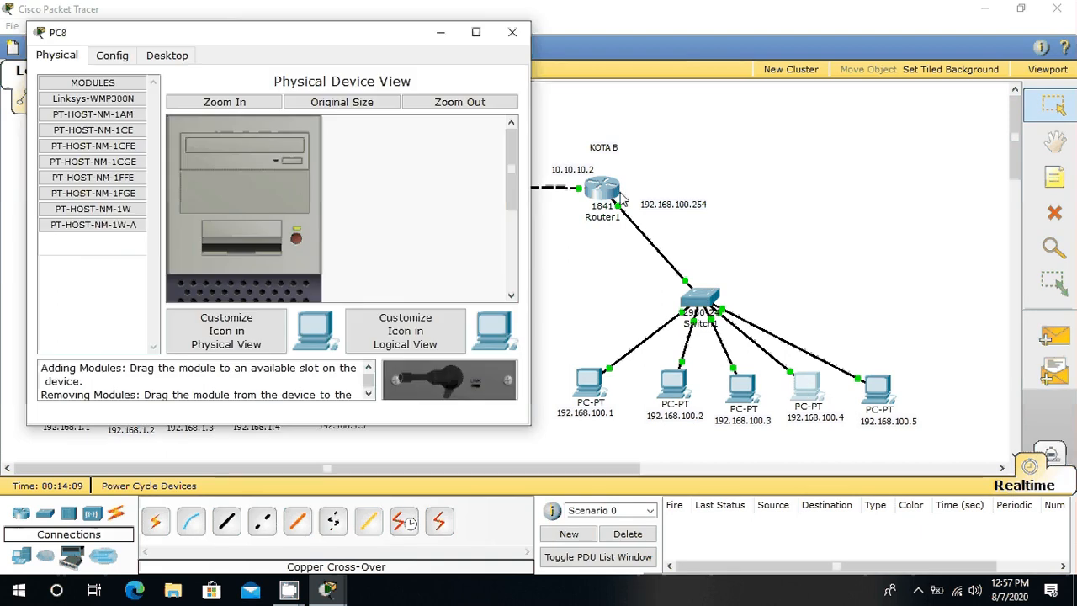
pyautogui.click(173, 56)
pyautogui.click(117, 118)
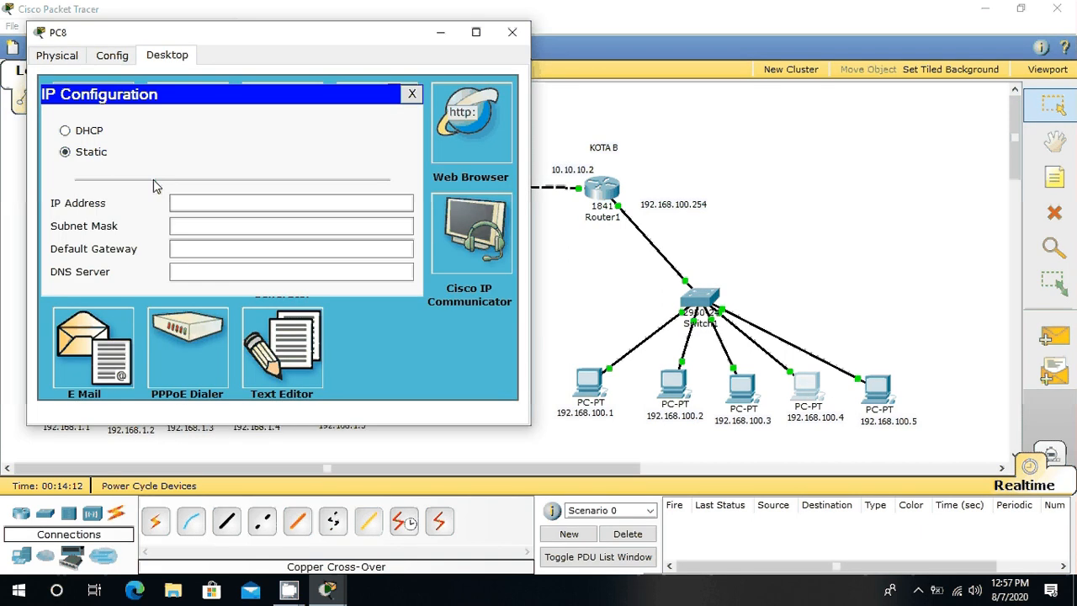
pyautogui.click(190, 204)
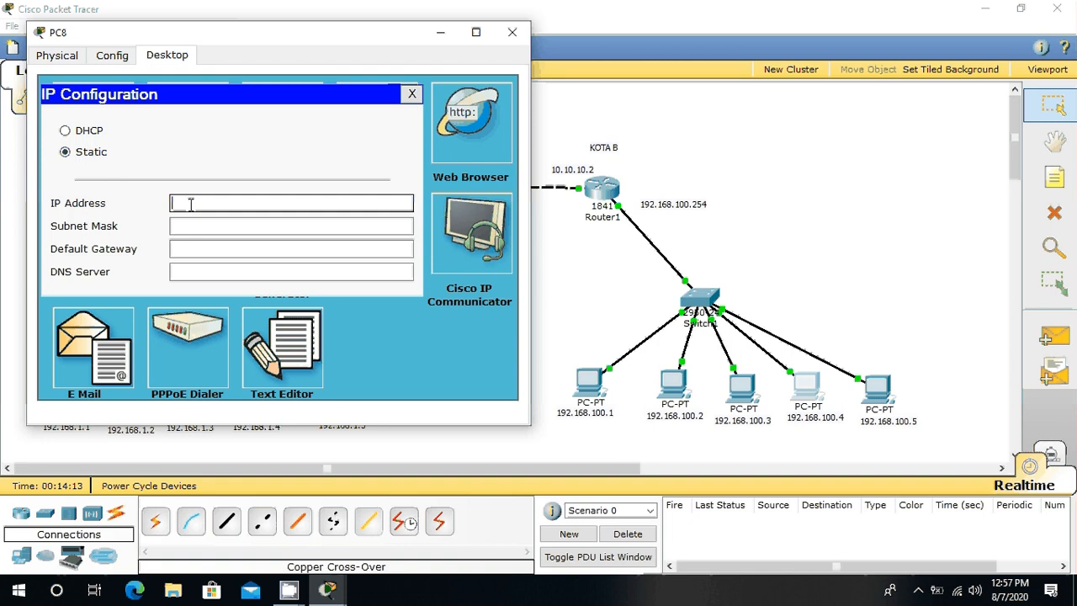
pyautogui.write('192.168.100.4')
pyautogui.click(226, 222)
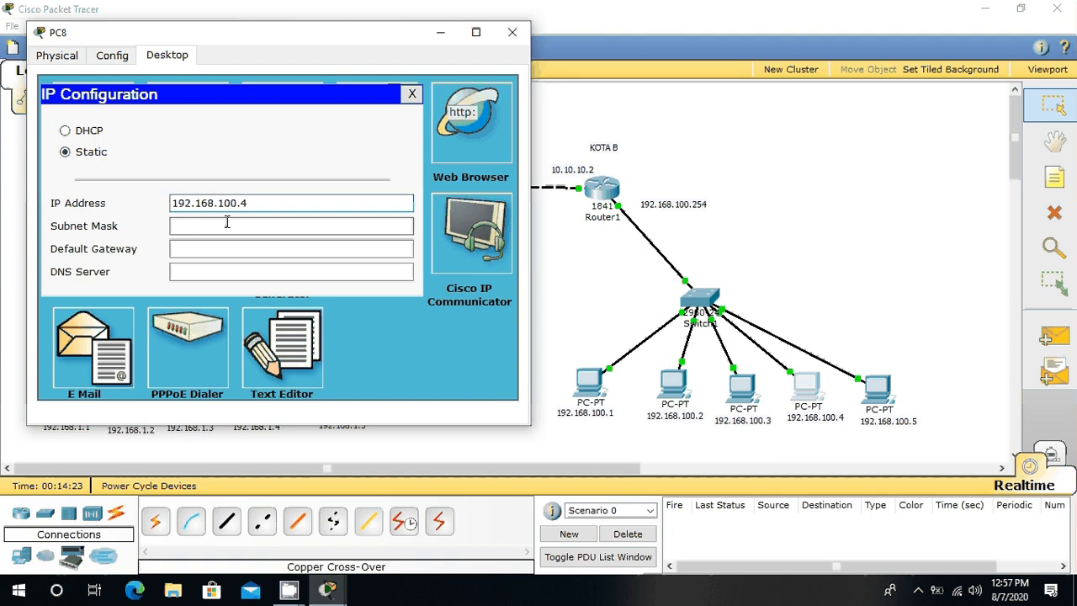
# Step: Set PC8's default gateway to 192.168.100.254 and close its configuration window
pyautogui.click(243, 248)
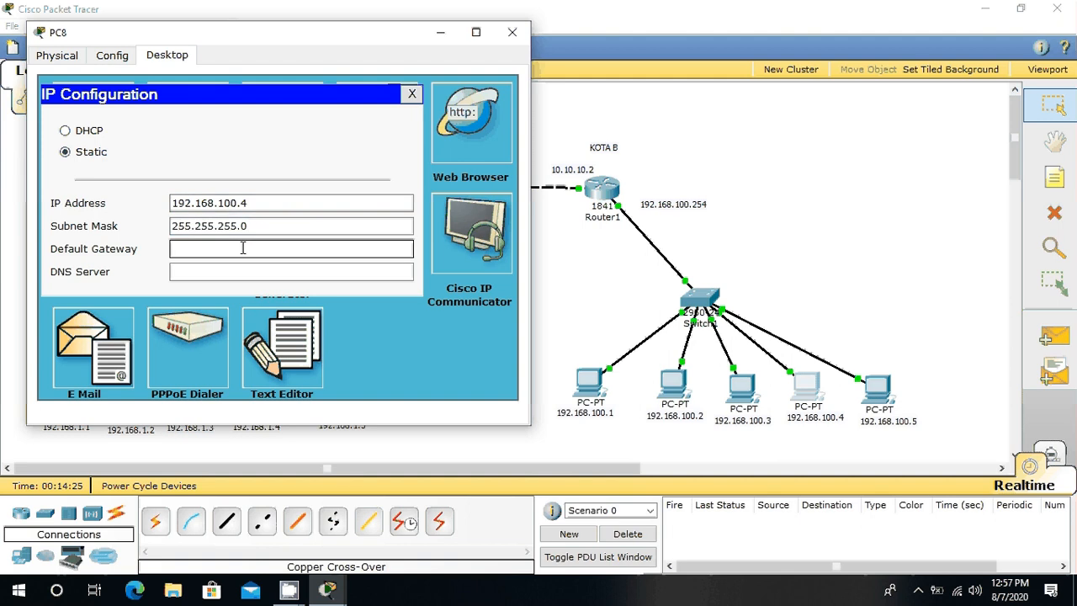
pyautogui.write('192.168.100.2')
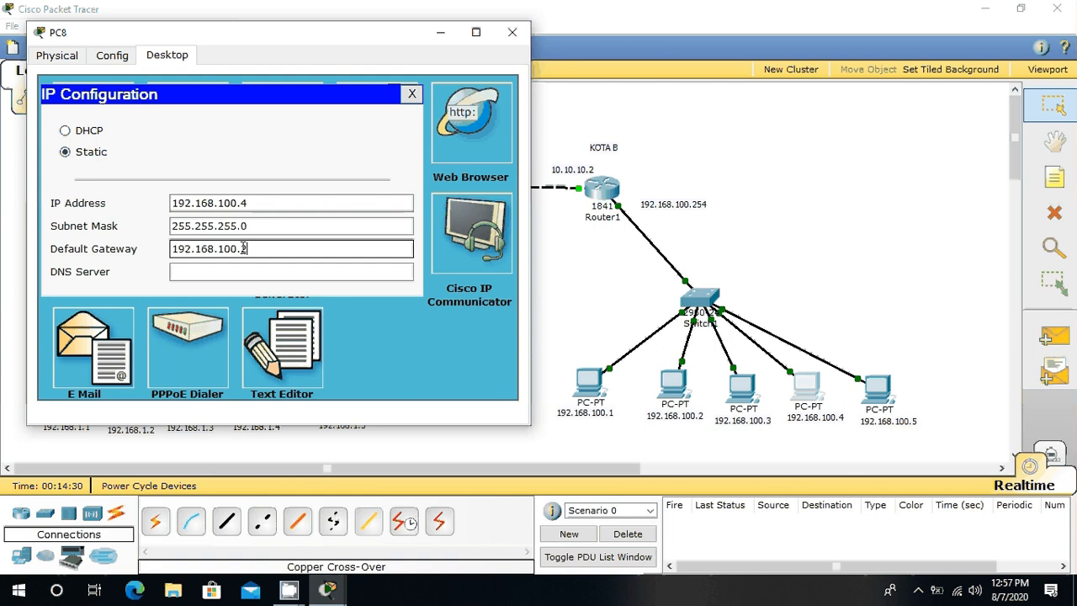
pyautogui.write('54')
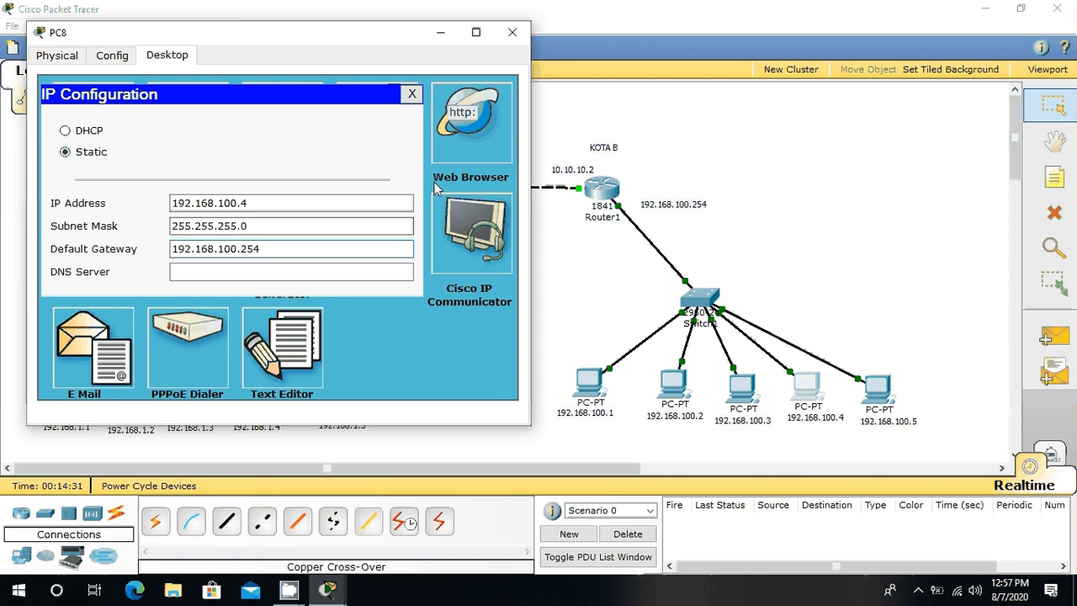
pyautogui.click(511, 32)
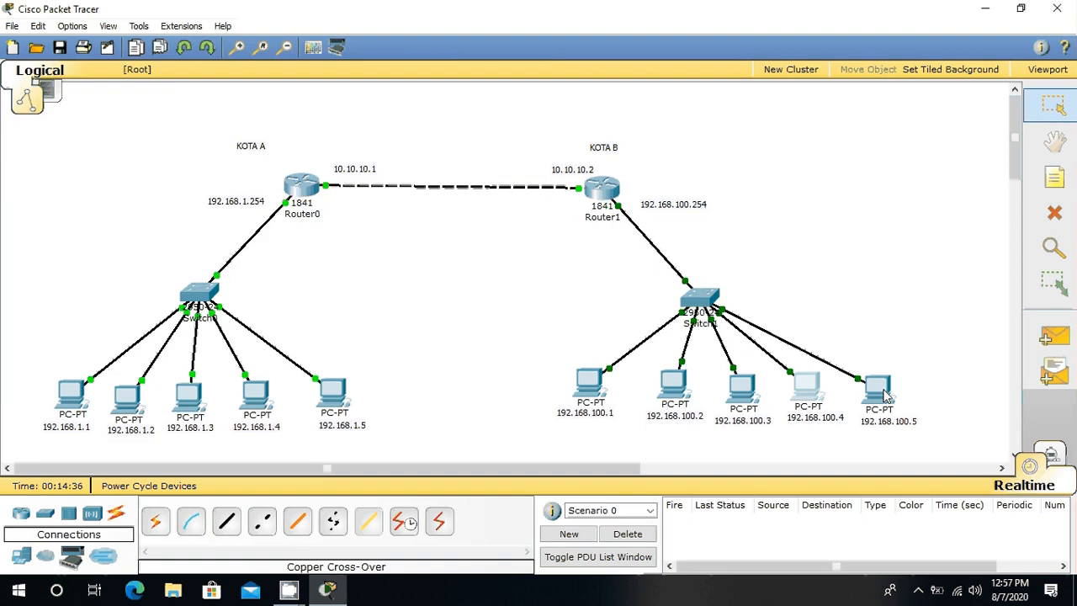
# Step: Assign static IP address 192.168.100.5 with subnet mask 255.255.255.0 to PC9, the fifth PC on the KOTA B switch
pyautogui.click(884, 394)
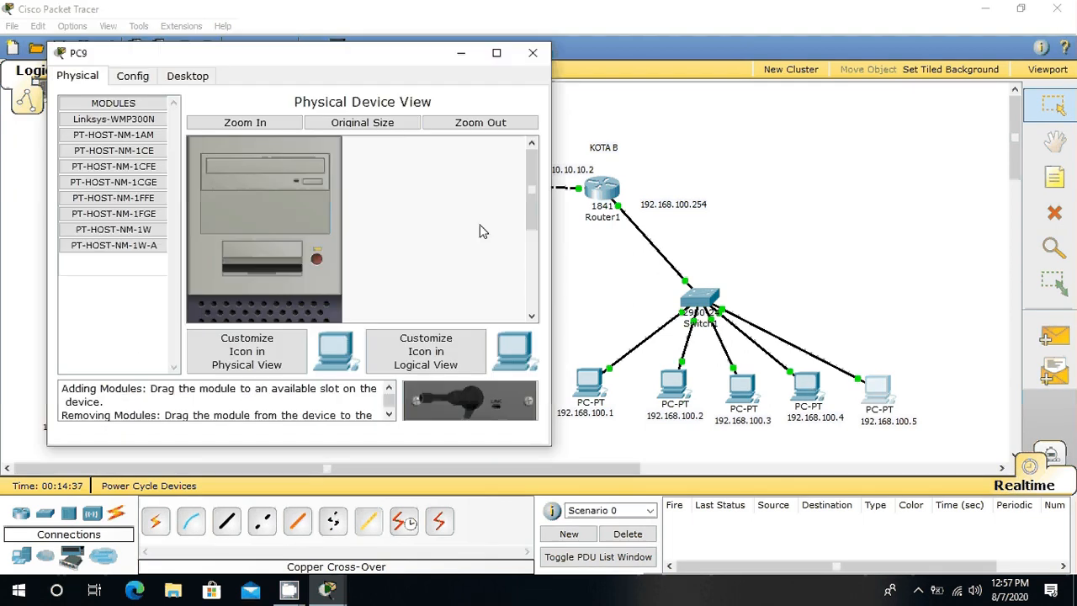
pyautogui.click(189, 79)
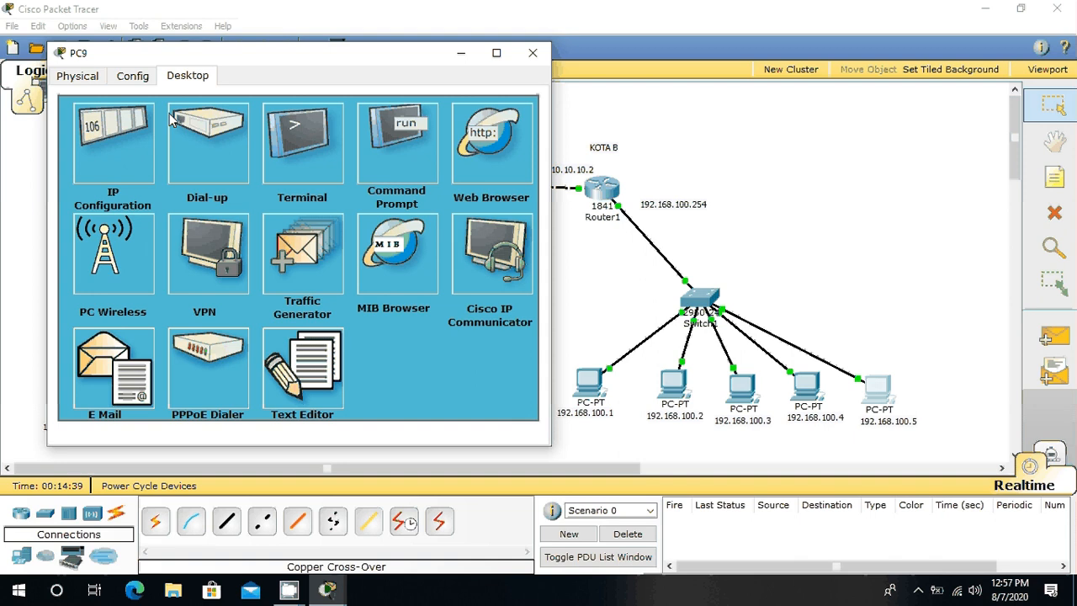
pyautogui.click(90, 183)
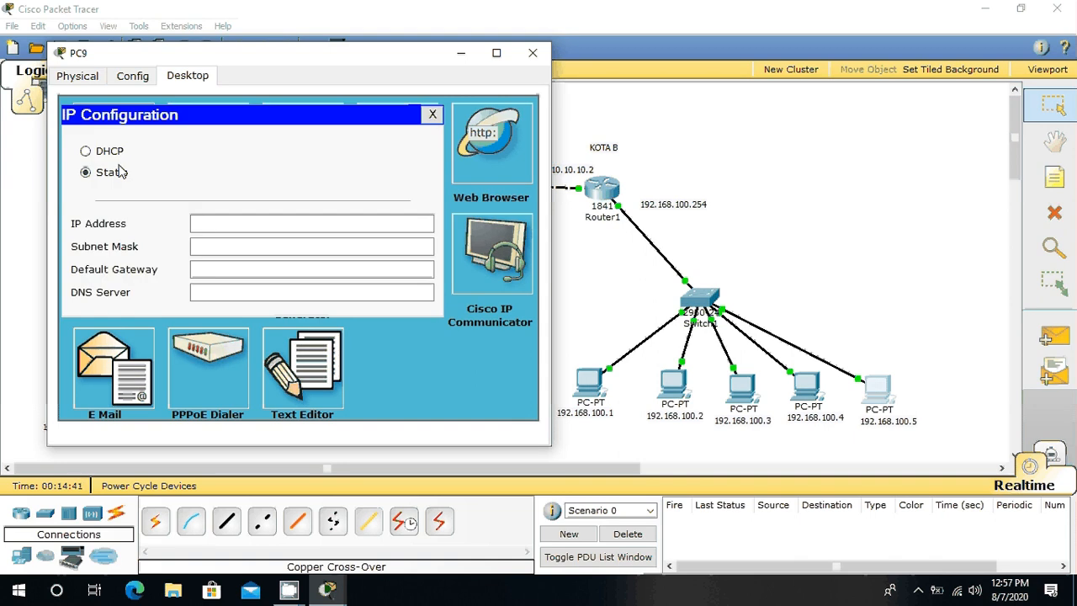
pyautogui.click(224, 223)
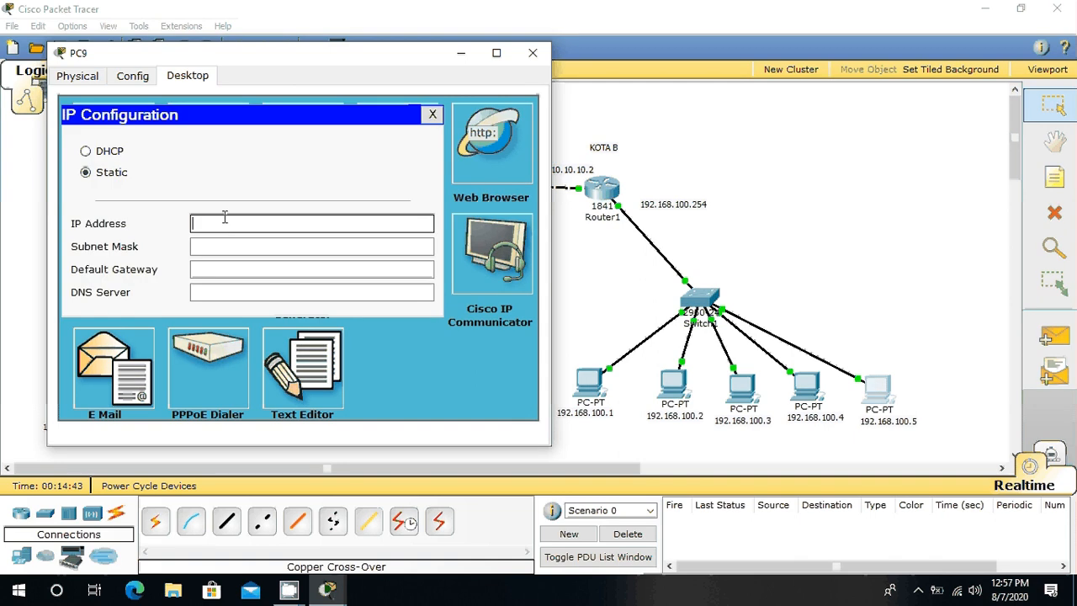
pyautogui.write('192.168.100.5')
pyautogui.click(224, 246)
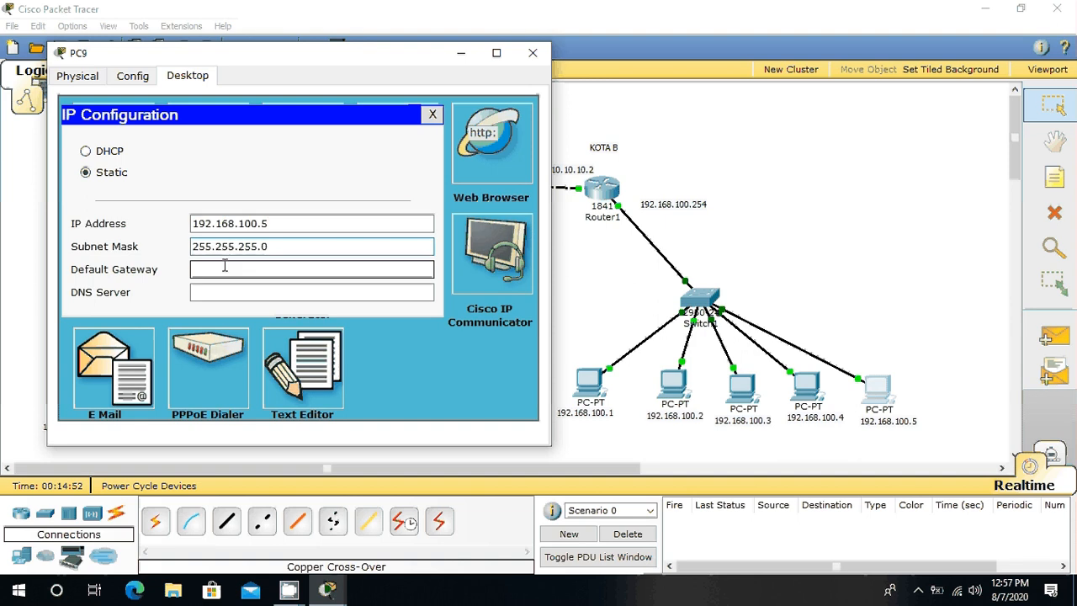
# Step: Set PC9's default gateway to 192.168.100.254 and close its configuration window
pyautogui.click(227, 270)
pyautogui.write('19')
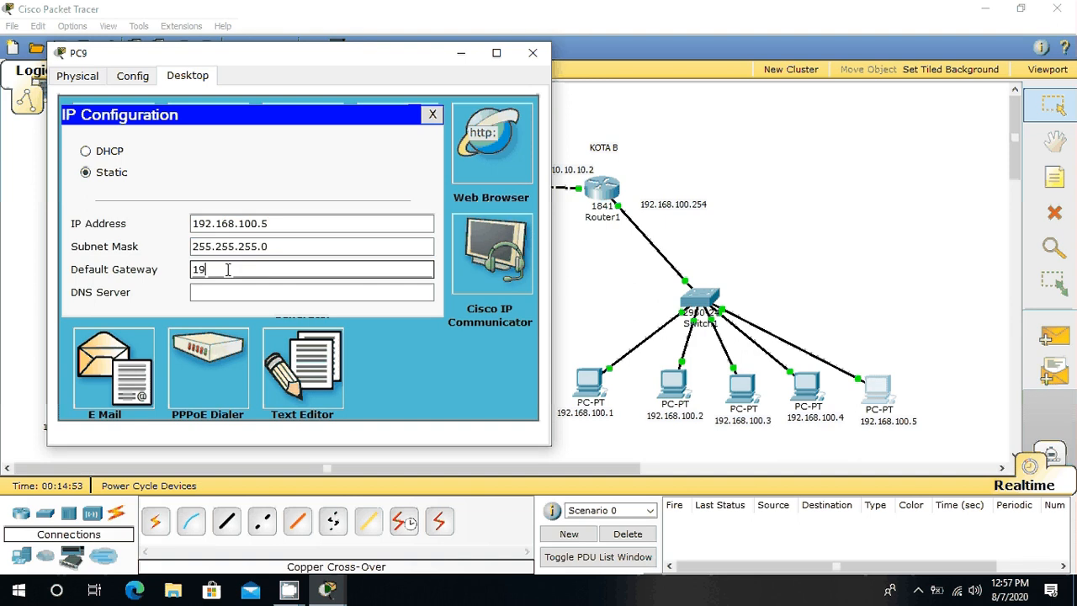
pyautogui.write('2.168.100.254')
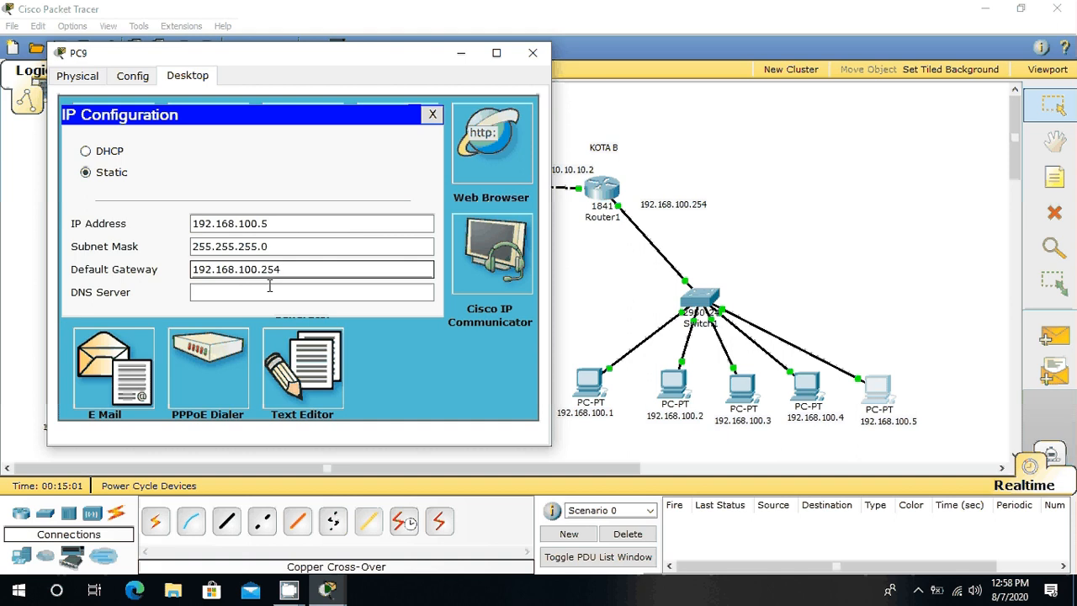
pyautogui.click(532, 53)
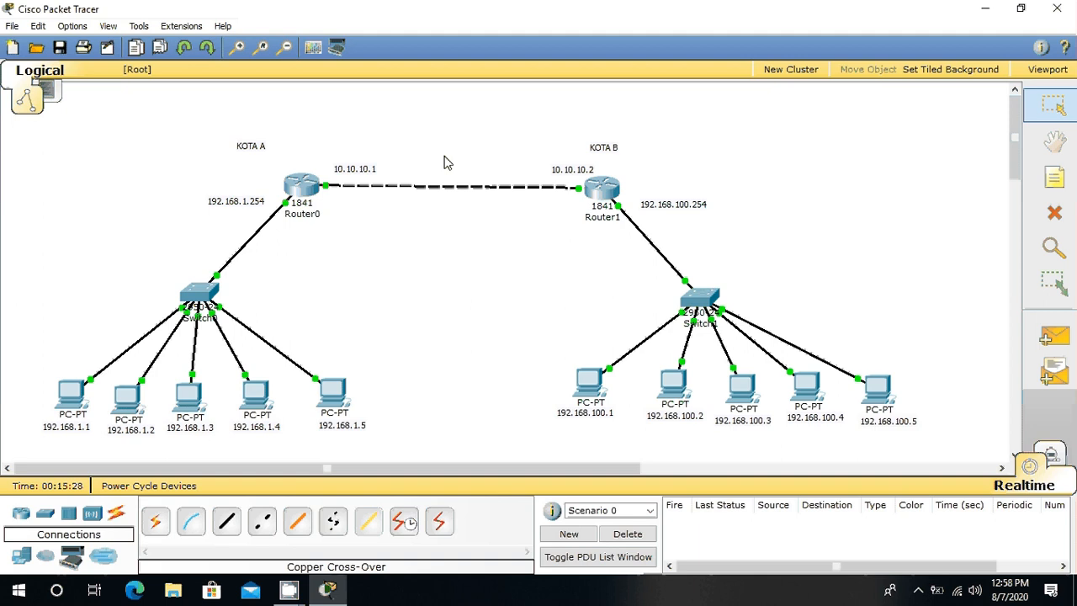
# Step: Add network 192.168.1.0 to the RIP routing of Router0, the KOTA A router
pyautogui.click(313, 191)
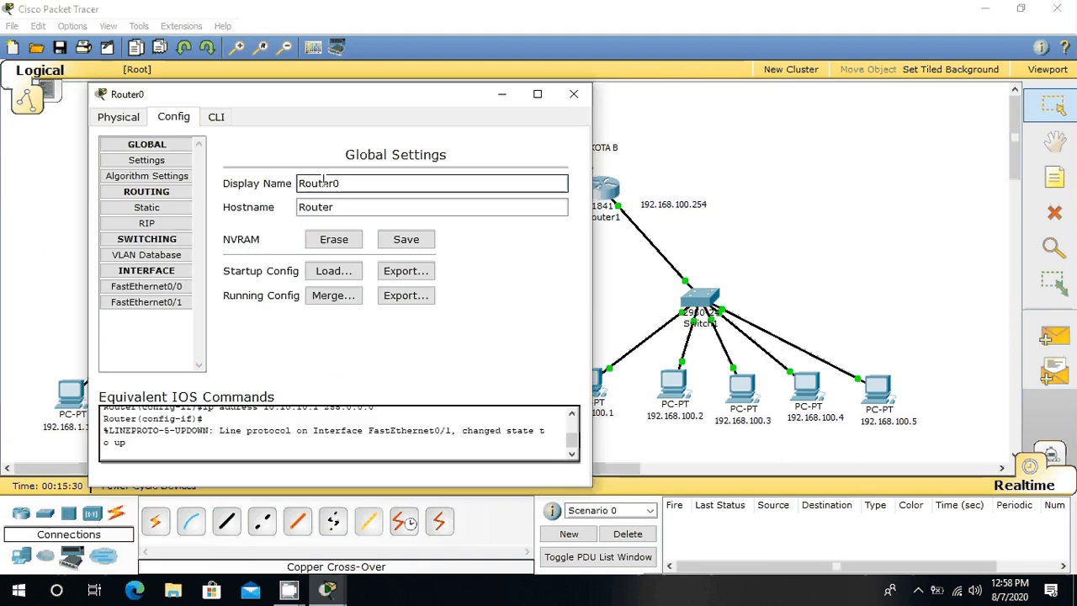
pyautogui.moveTo(344, 101); pyautogui.dragTo(602, 254)
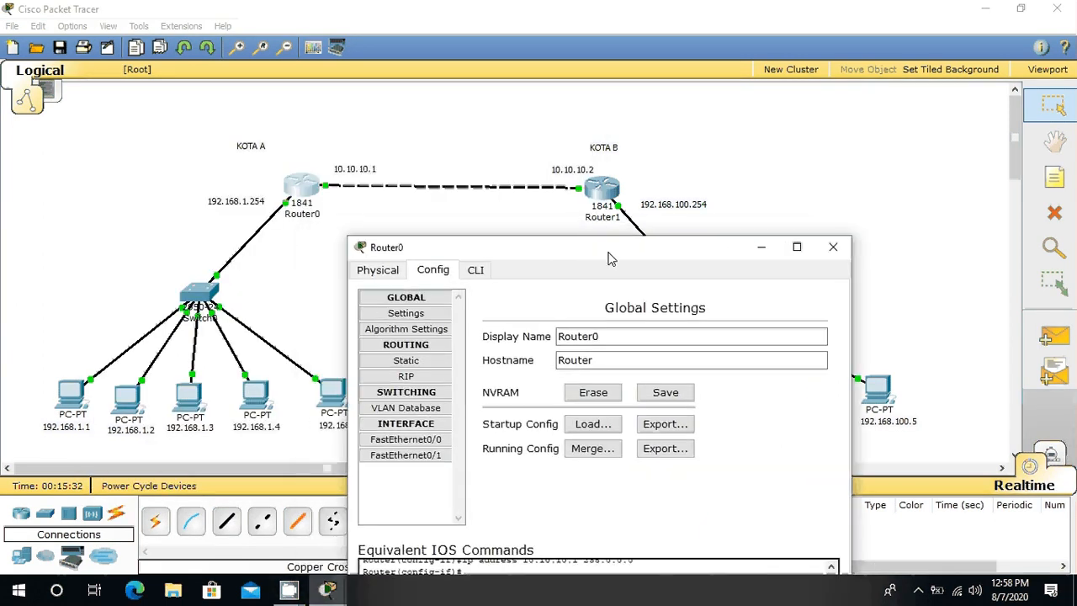
pyautogui.click(407, 376)
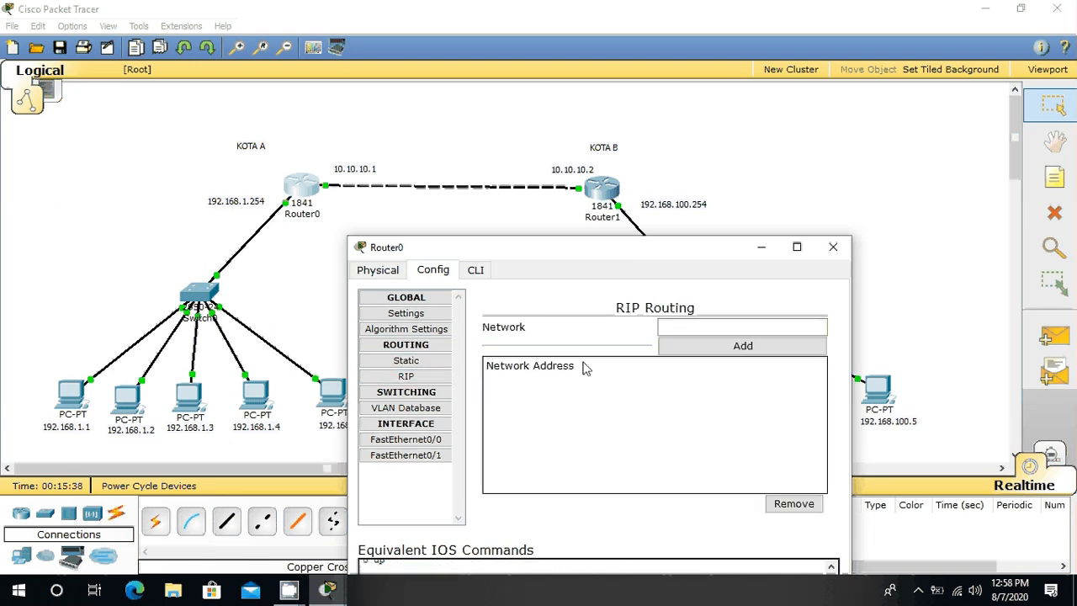
pyautogui.click(685, 327)
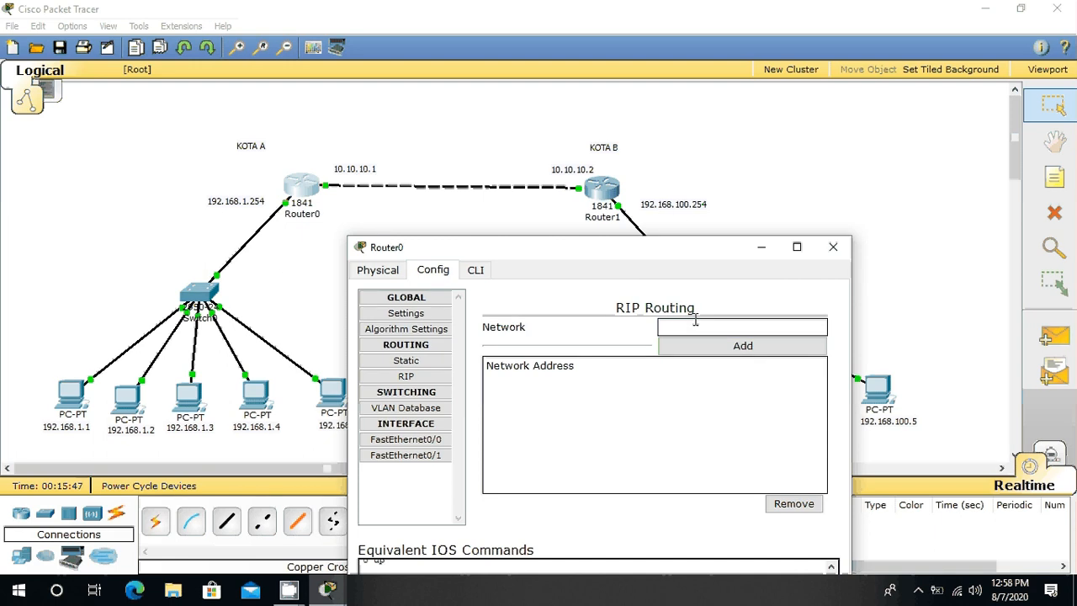
pyautogui.write('192.168.1.0')
pyautogui.click(754, 354)
# Step: Add network 10.0.0.0 to Router0's RIP routing
pyautogui.moveTo(726, 328); pyautogui.dragTo(485, 291)
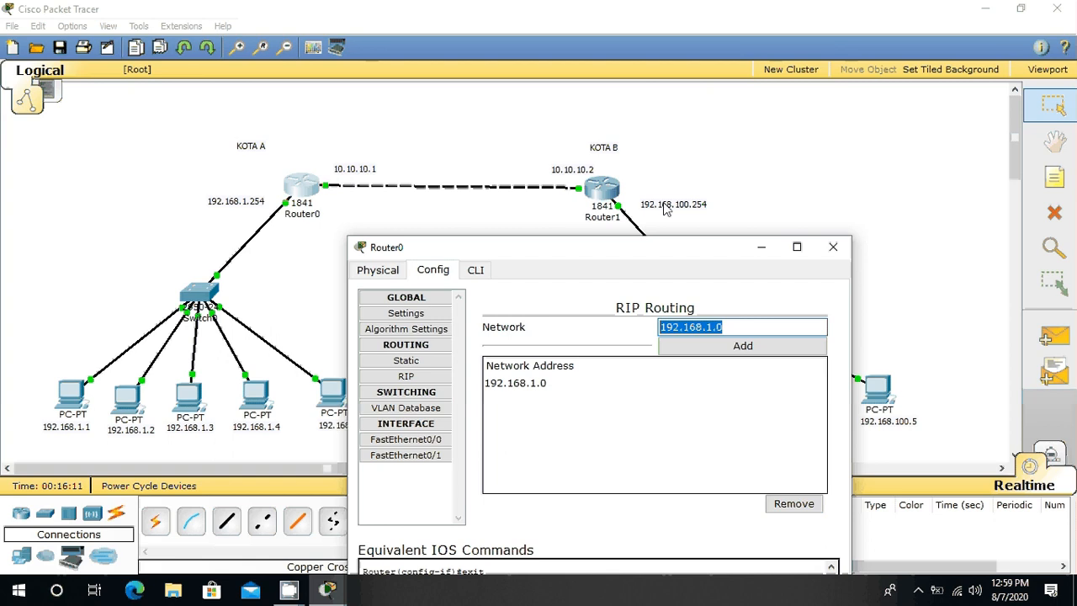
pyautogui.write('10.')
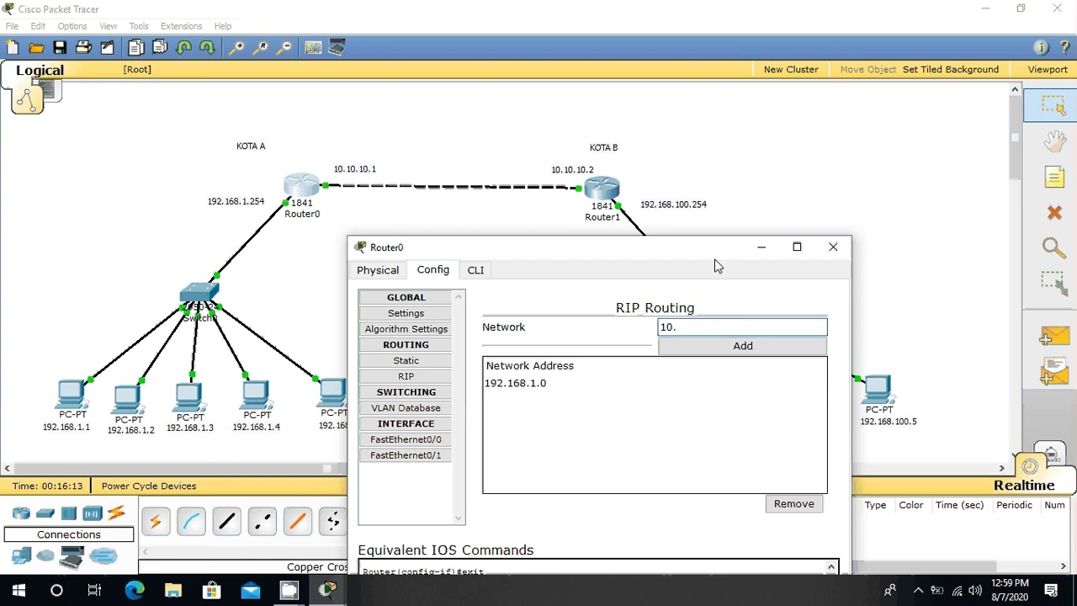
pyautogui.write('0.0.0')
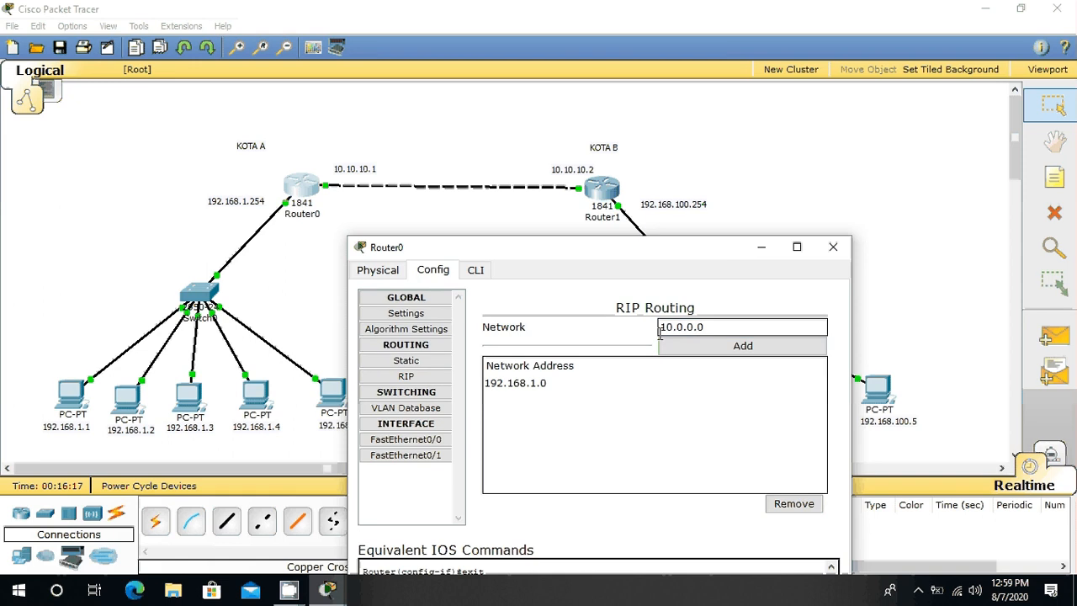
pyautogui.click(743, 346)
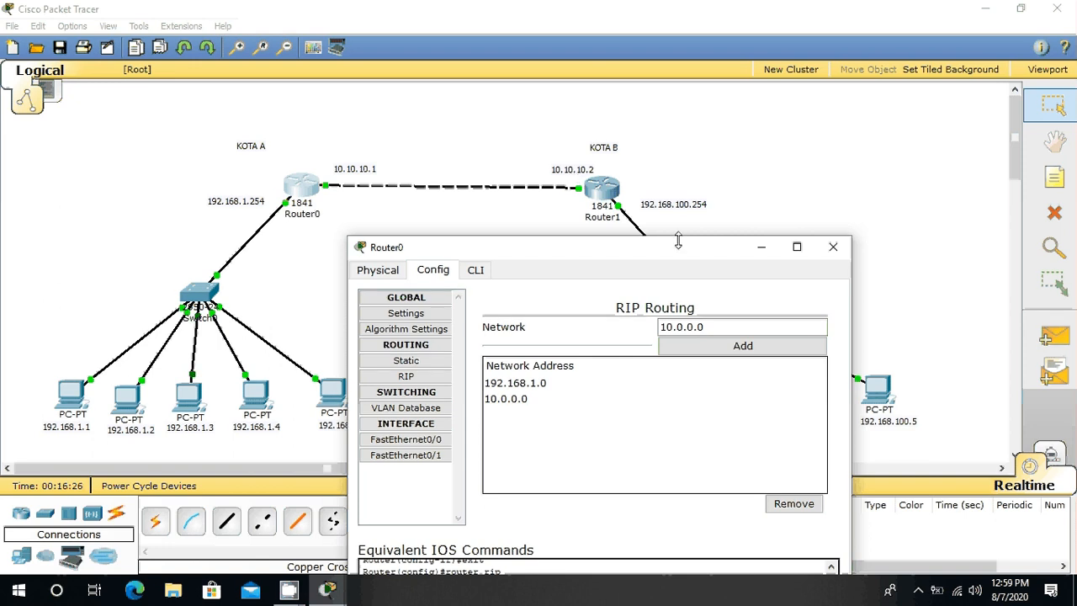
# Step: Add network 192.168.100.0 to Router0's RIP routing and close the router's configuration window
pyautogui.moveTo(677, 246); pyautogui.dragTo(643, 270)
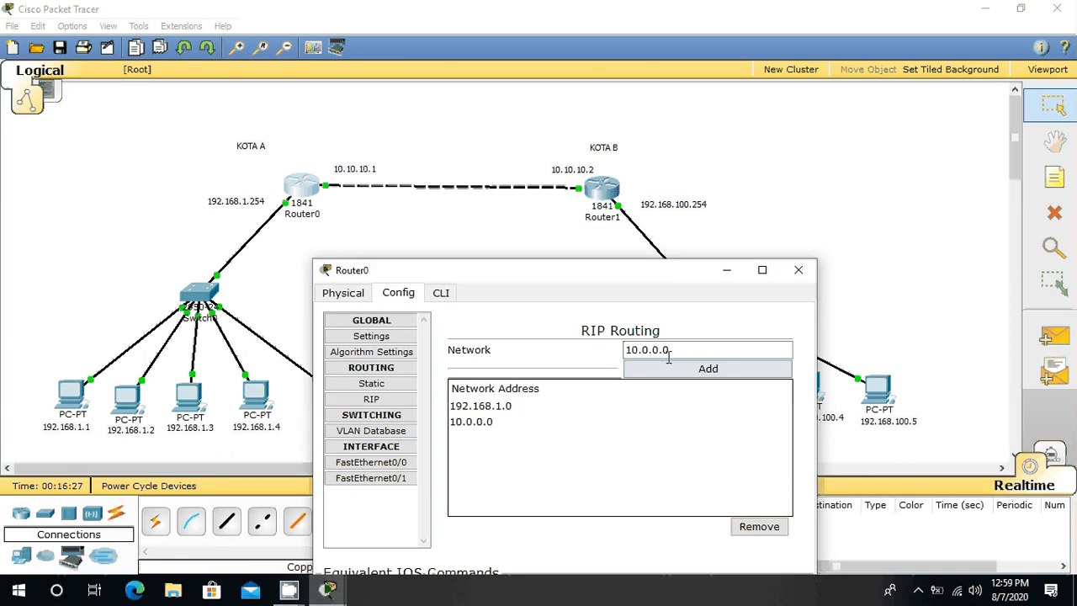
pyautogui.moveTo(729, 350); pyautogui.dragTo(621, 345)
pyautogui.write('19')
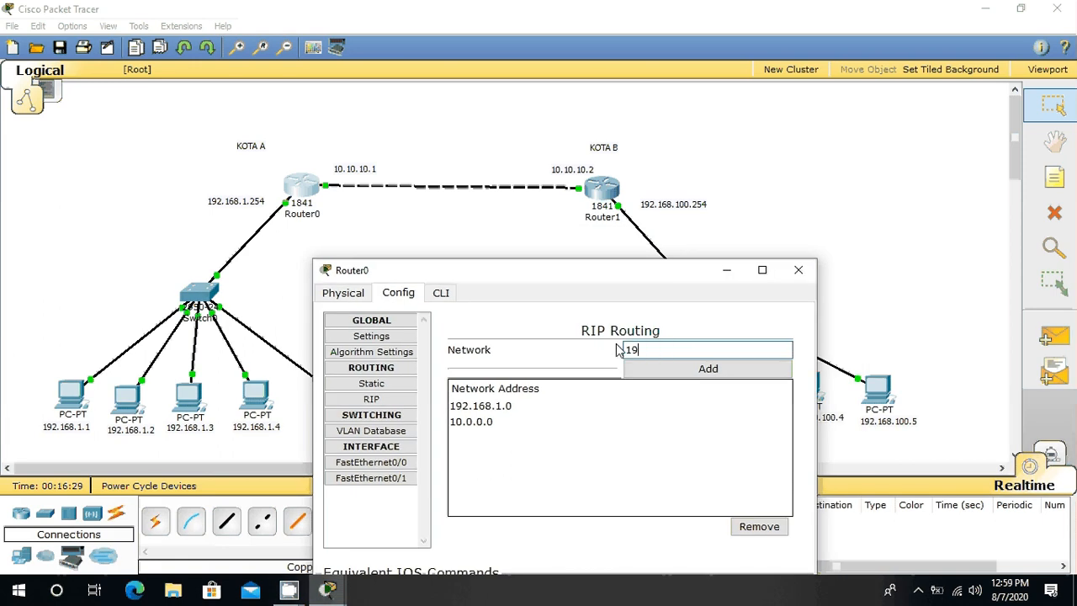
pyautogui.write('2.168.100.0')
pyautogui.click(733, 370)
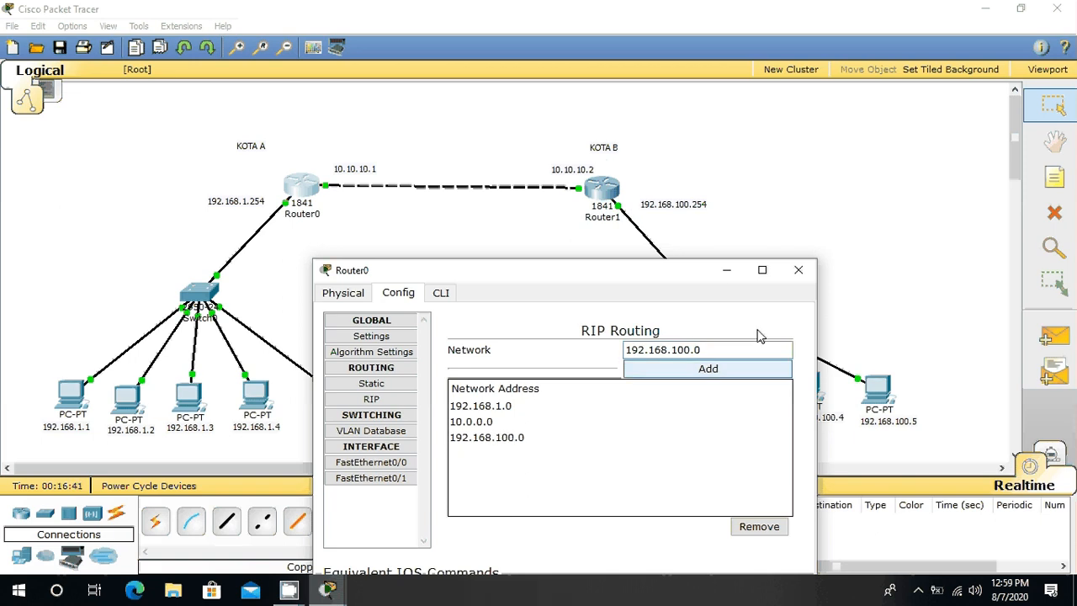
pyautogui.click(799, 271)
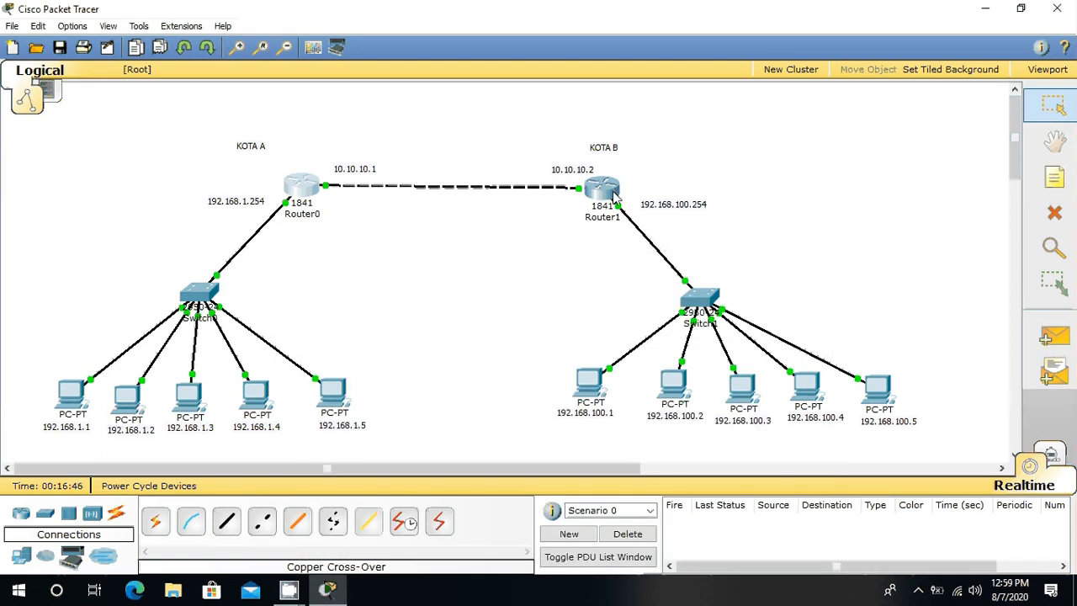
# Step: Add network 192.168.1.0 to the RIP routing of Router1, the KOTA B router
pyautogui.click(614, 194)
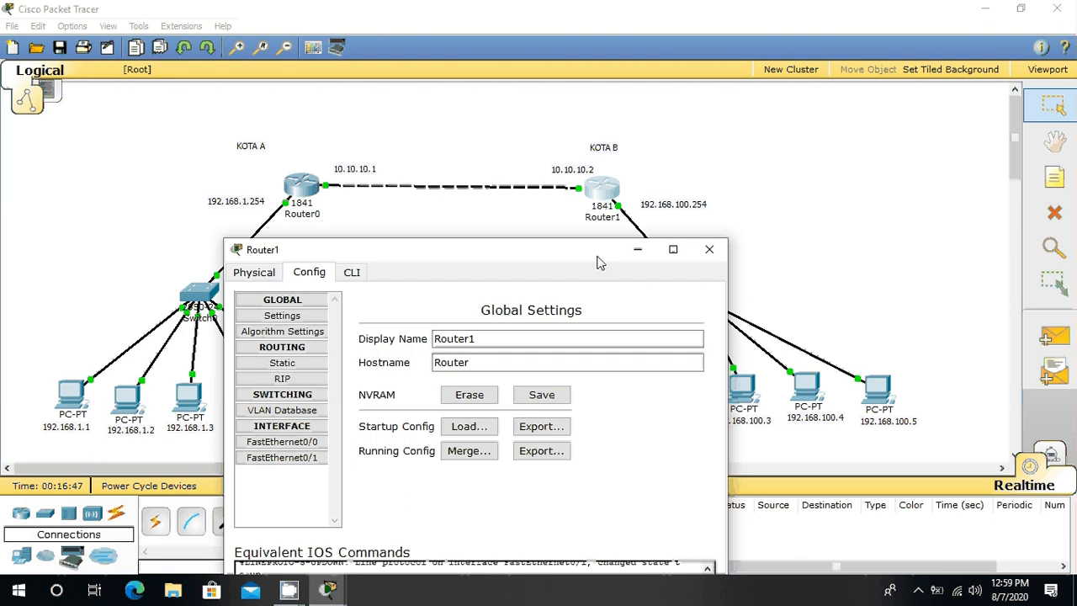
pyautogui.moveTo(597, 262); pyautogui.dragTo(701, 282)
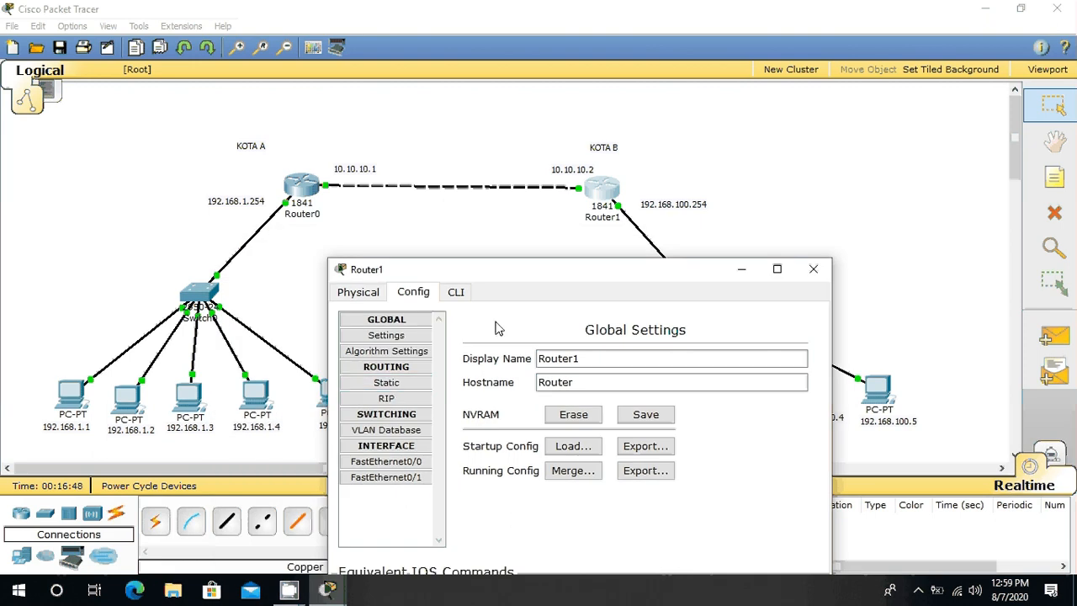
pyautogui.click(399, 402)
pyautogui.click(712, 350)
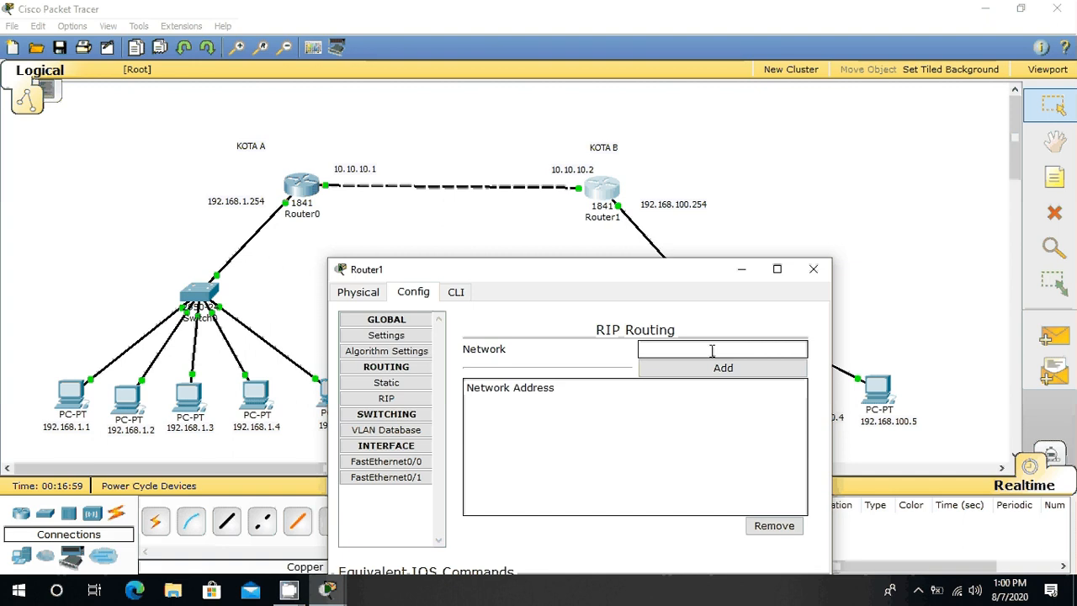
pyautogui.write('192.168.')
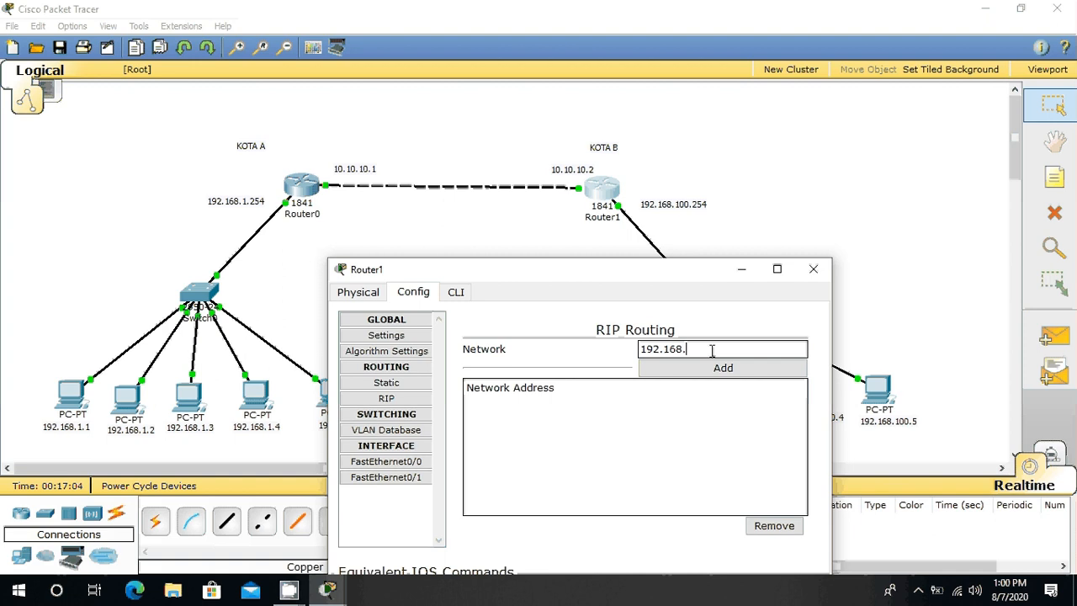
pyautogui.write('1.0')
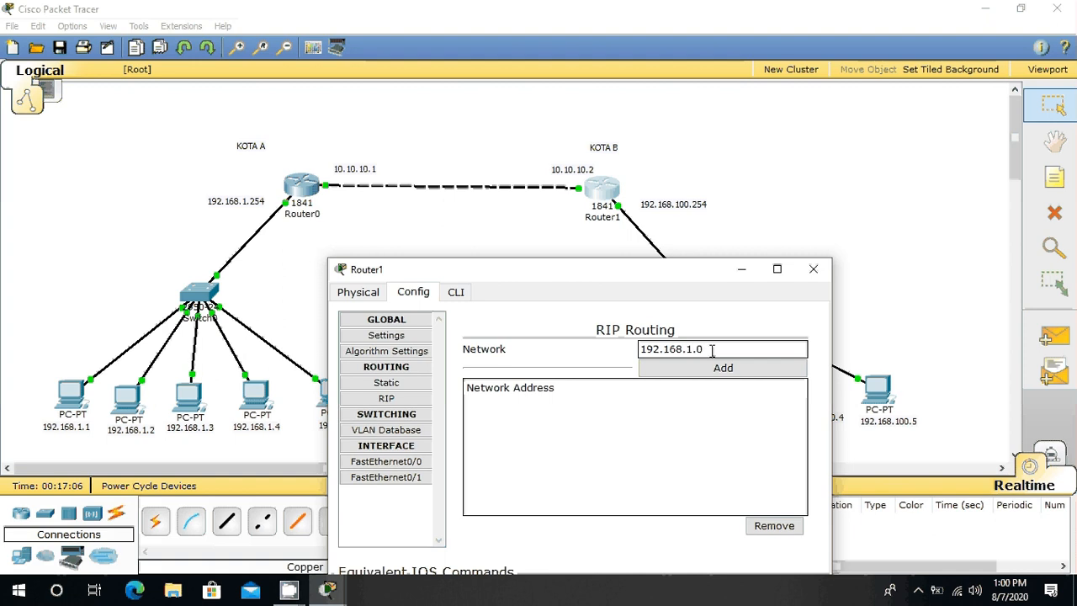
pyautogui.click(727, 374)
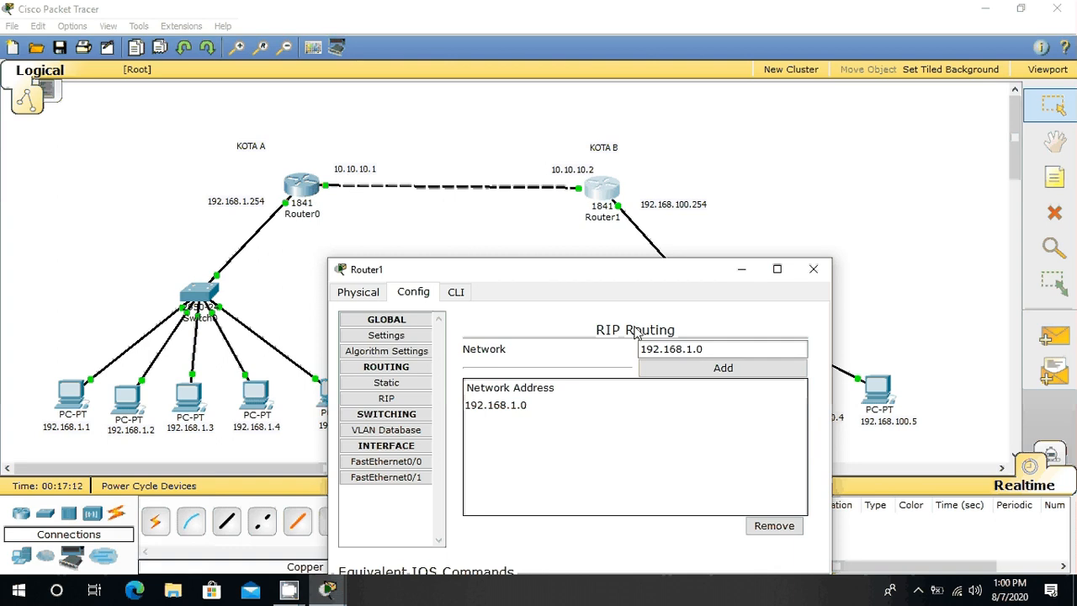
# Step: Add network 10.0.0.0 to Router1's RIP routing
pyautogui.click(706, 348)
pyautogui.moveTo(706, 348); pyautogui.dragTo(623, 349)
pyautogui.write('10')
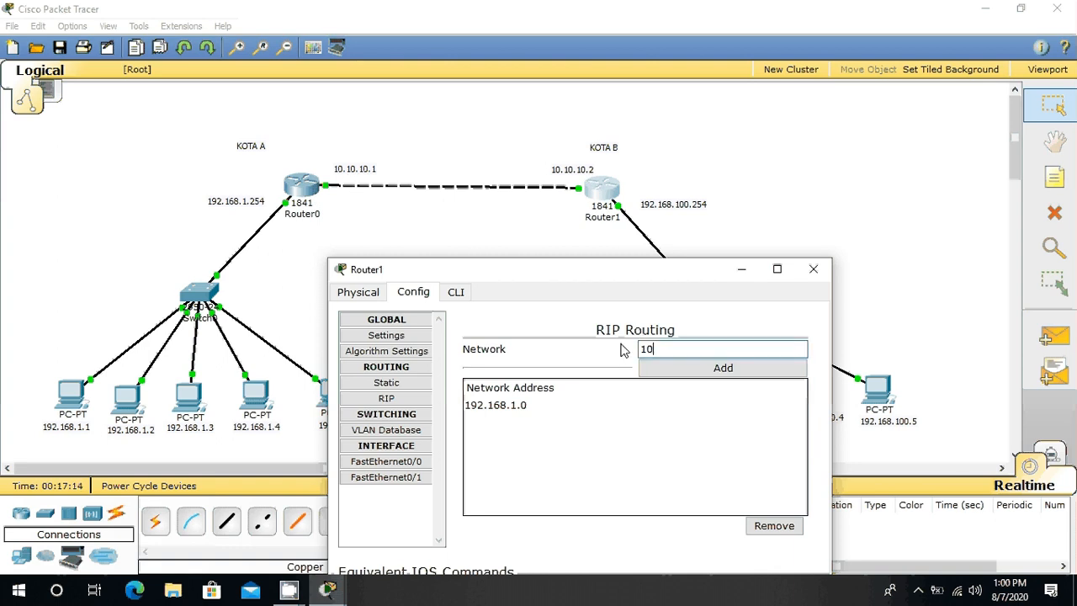
pyautogui.write('.0')
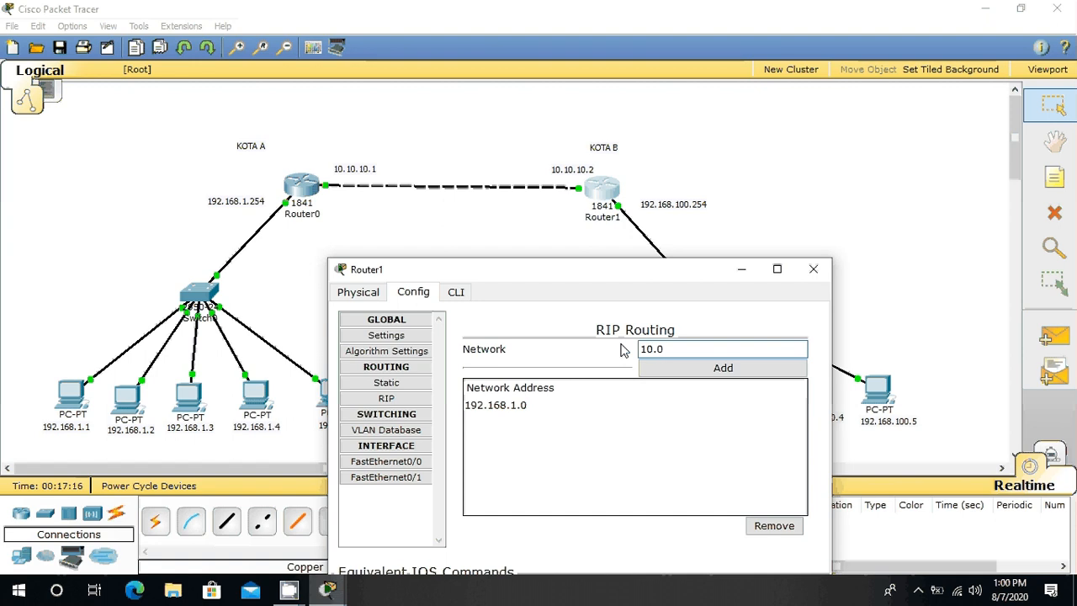
pyautogui.write('.0.0')
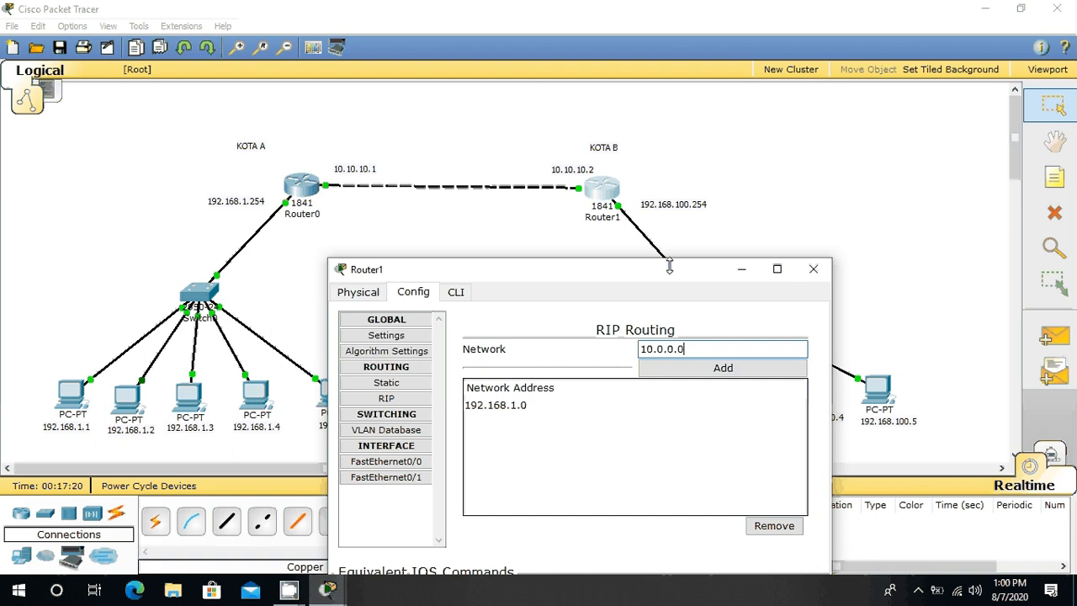
pyautogui.click(741, 376)
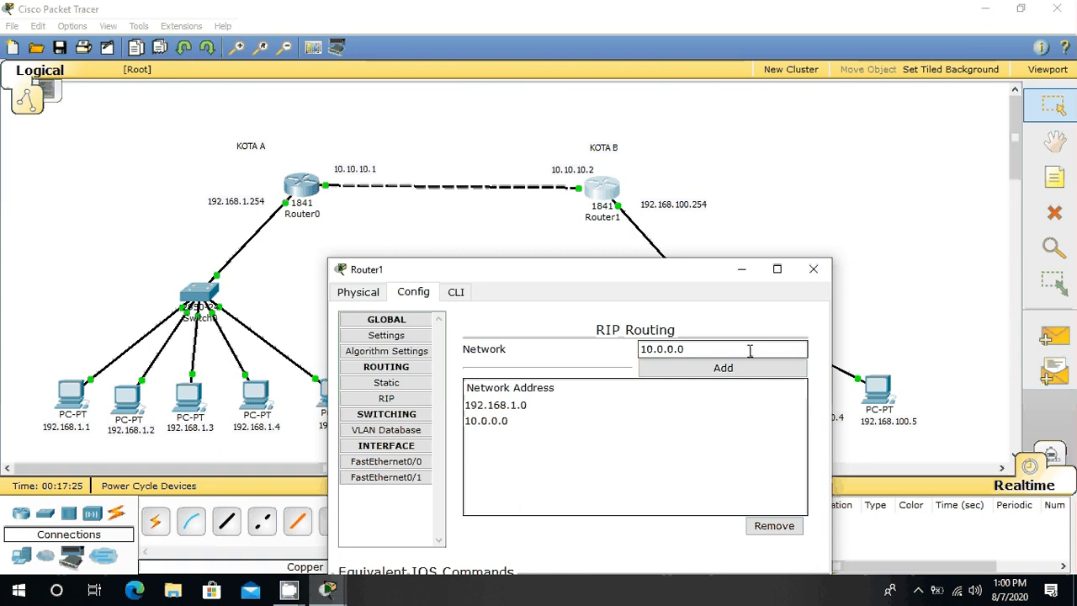
# Step: Add network 192.168.100.0 to Router1's RIP routing and close the router's configuration window
pyautogui.moveTo(750, 351); pyautogui.dragTo(620, 348)
pyautogui.write('1')
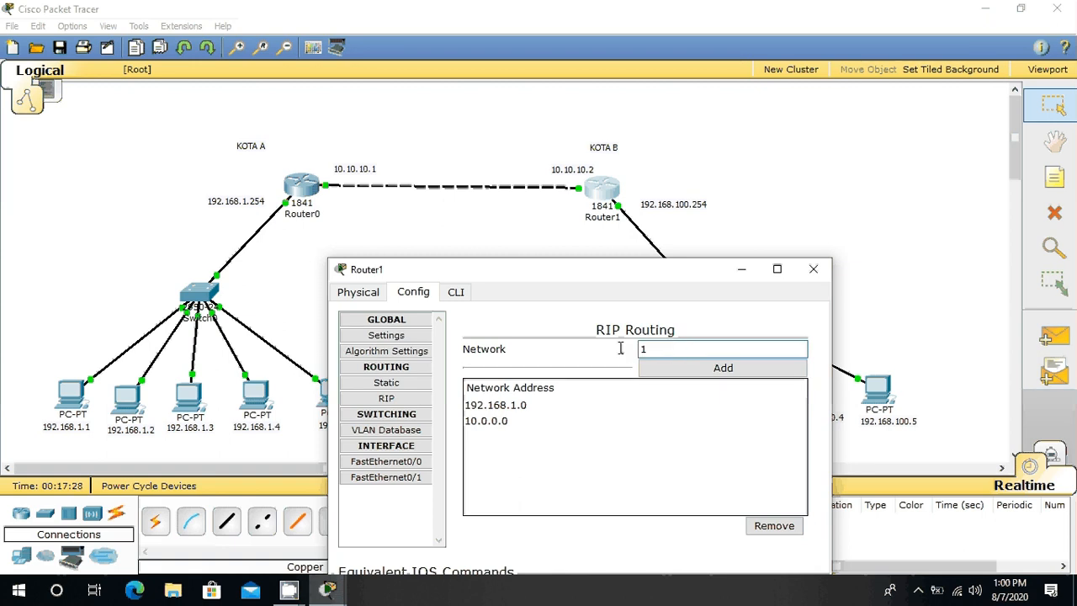
pyautogui.write('92.168')
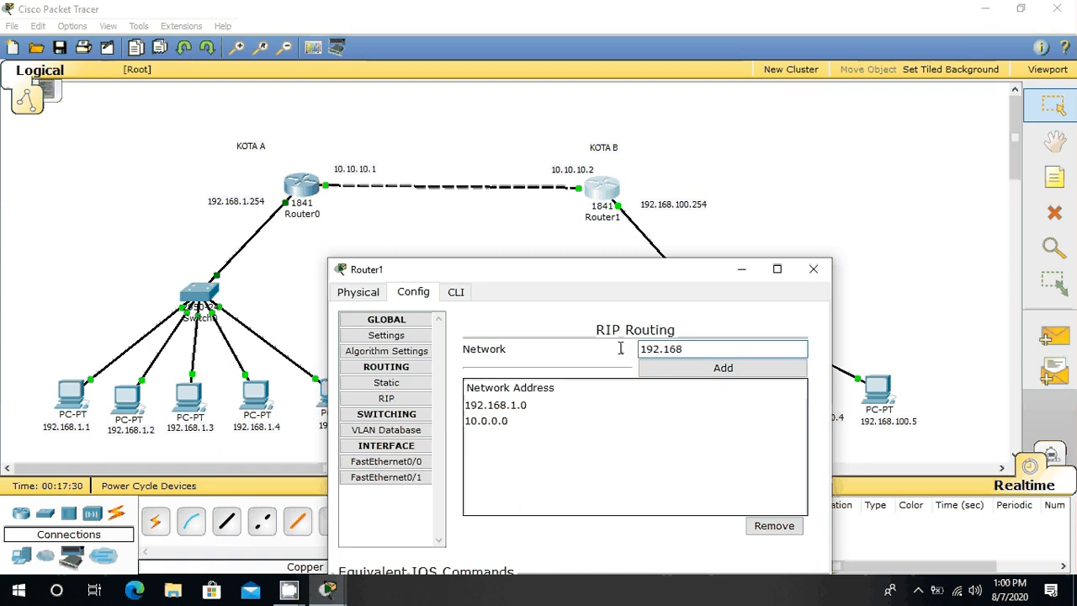
pyautogui.write('.100')
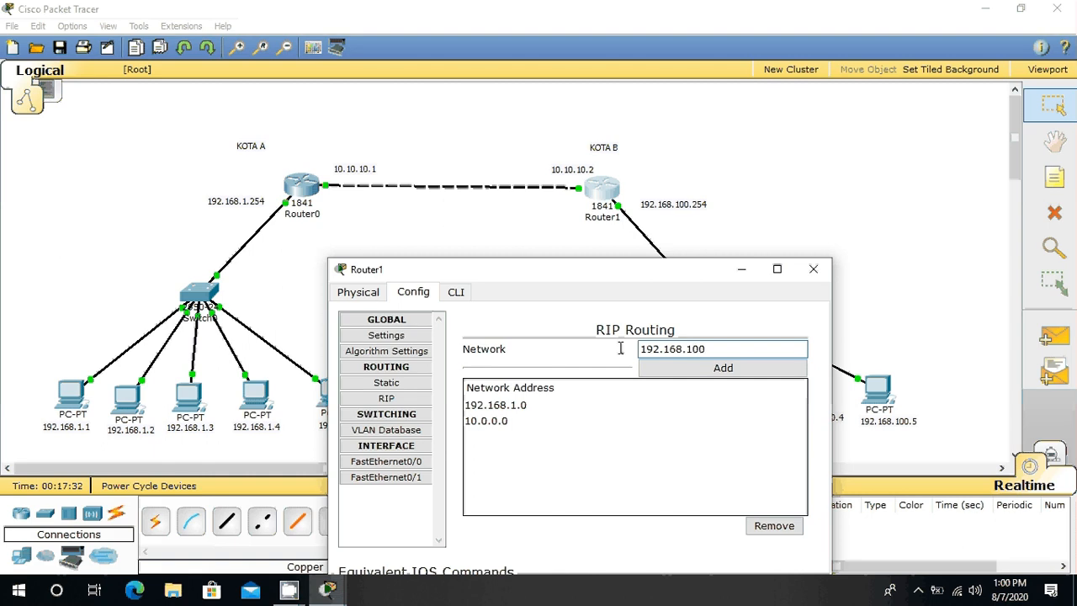
pyautogui.write('.0')
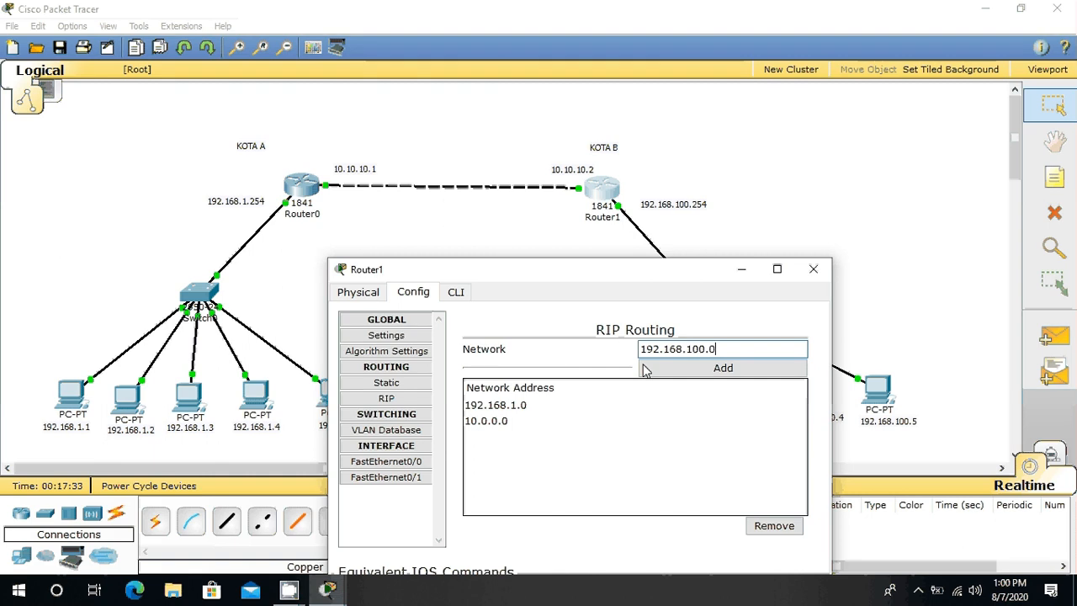
pyautogui.click(706, 368)
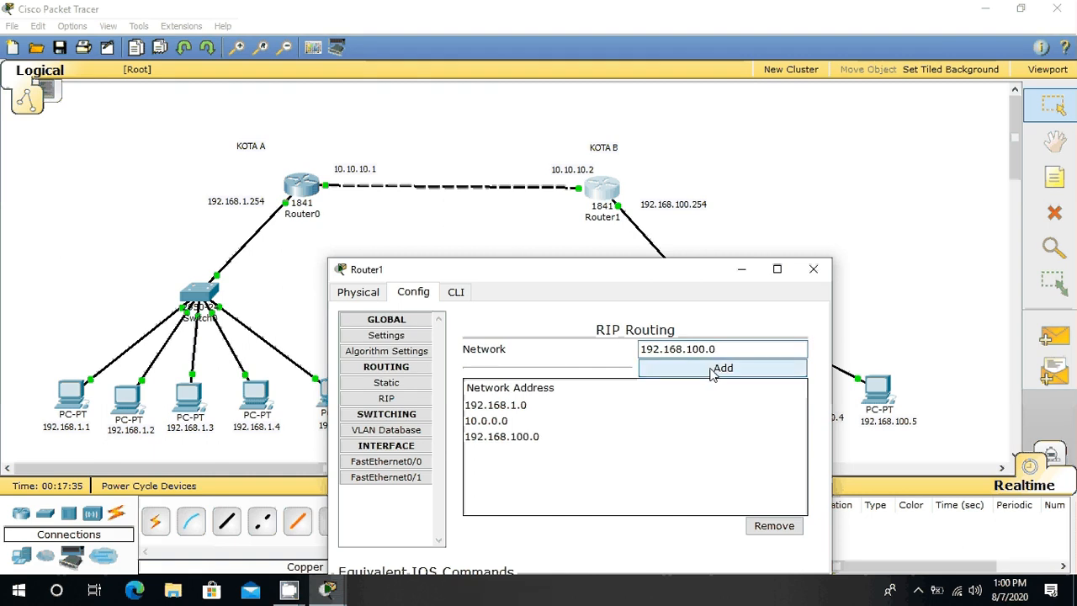
pyautogui.click(817, 272)
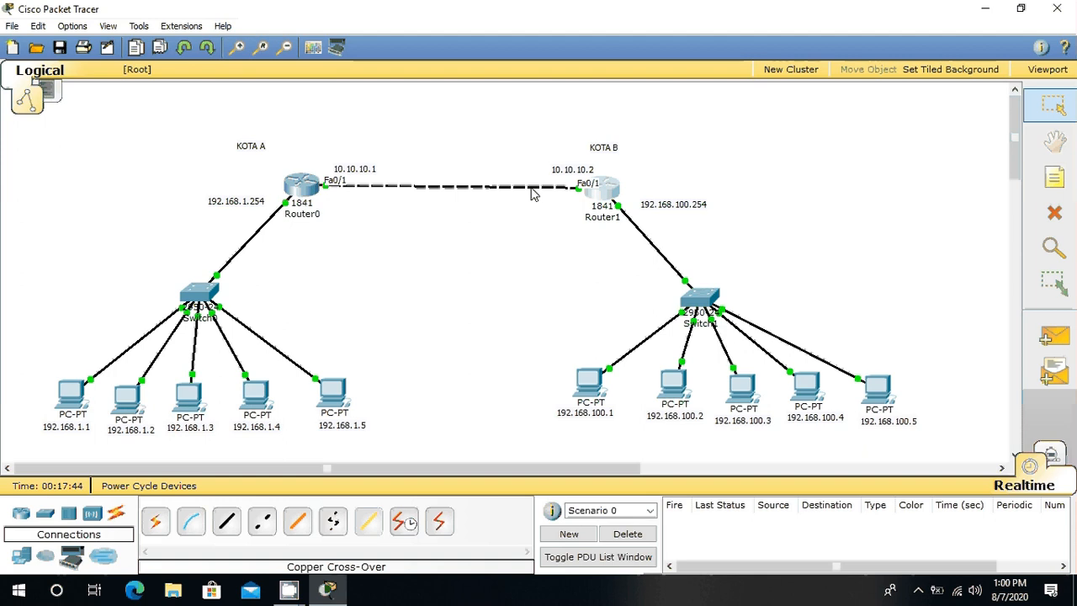
# Step: Send a simple PDU from the PC at 192.168.100.1 to the PC at 192.168.1.5 to test inter-router connectivity
pyautogui.moveTo(648, 210)
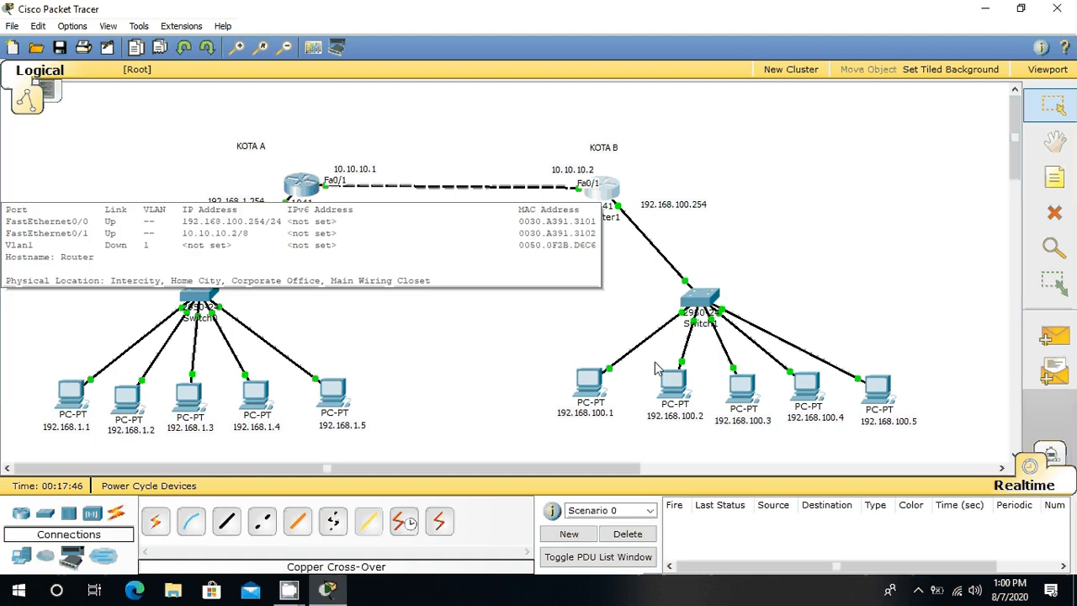
pyautogui.click(1065, 341)
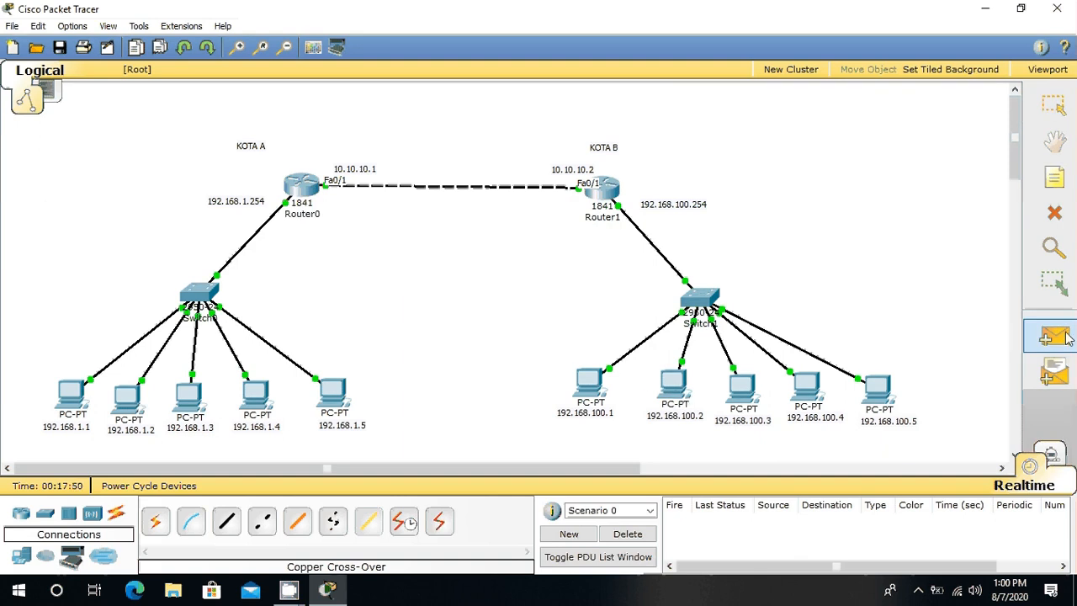
pyautogui.click(590, 383)
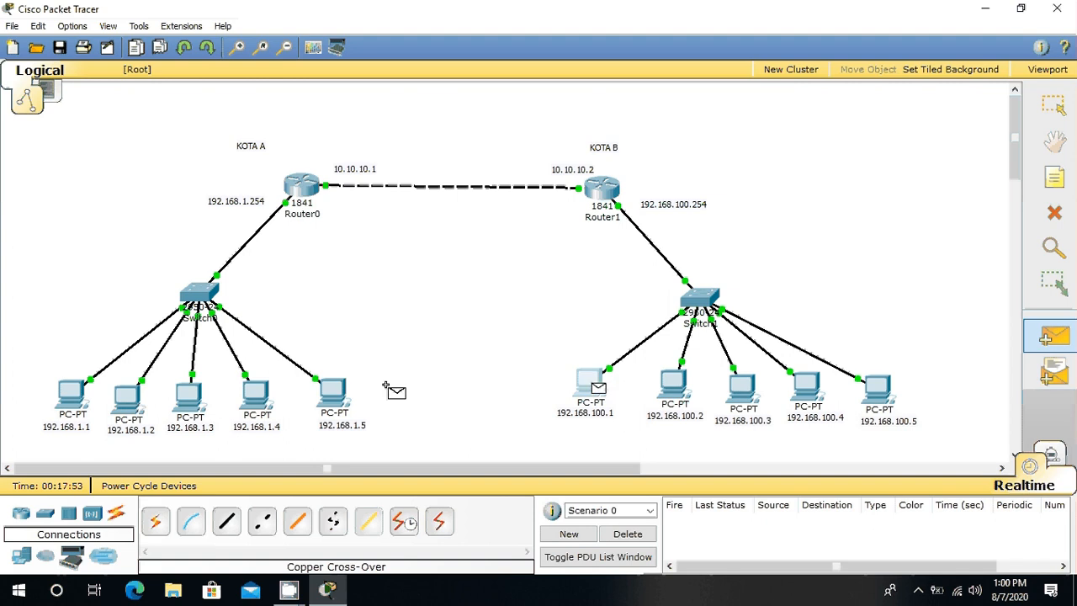
pyautogui.click(333, 394)
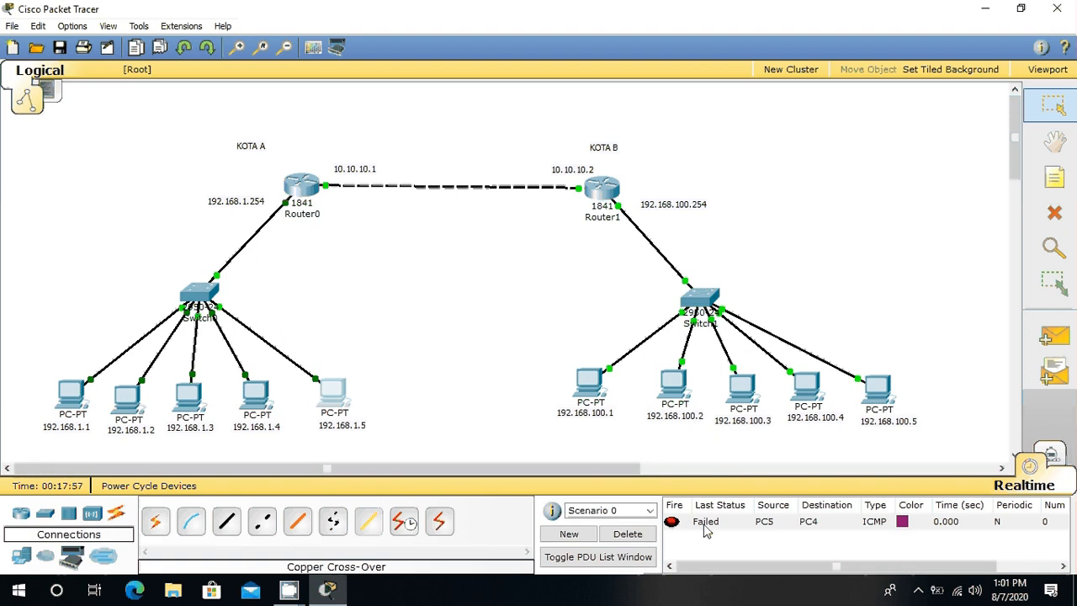
# Step: Repeat the simple PDU test from 192.168.100.1 to 192.168.1.5, and delete the scenario's PDU entries
pyautogui.click(1053, 335)
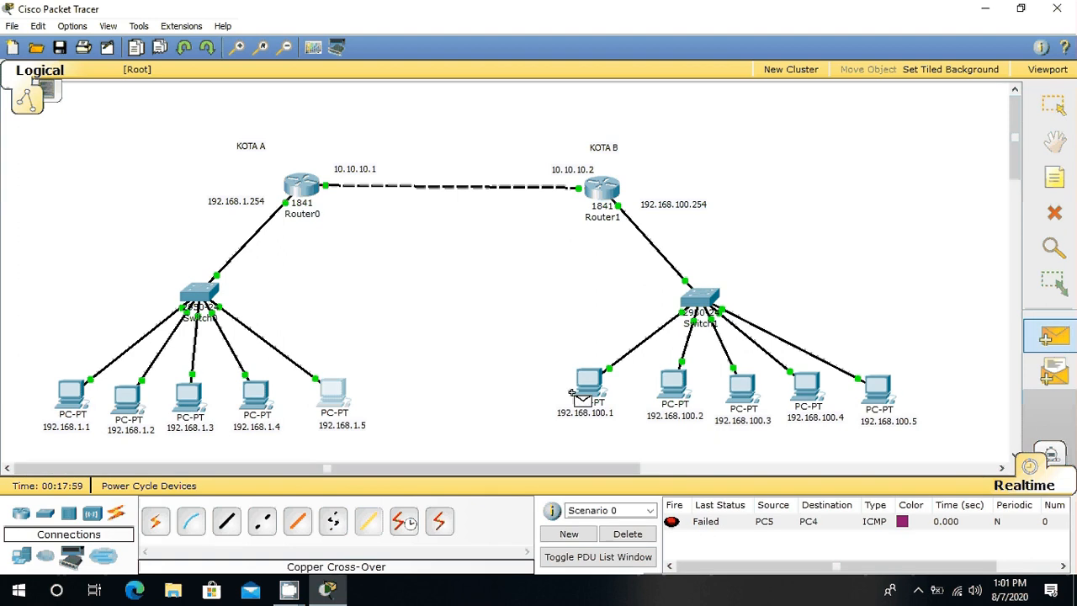
pyautogui.click(572, 393)
pyautogui.click(332, 389)
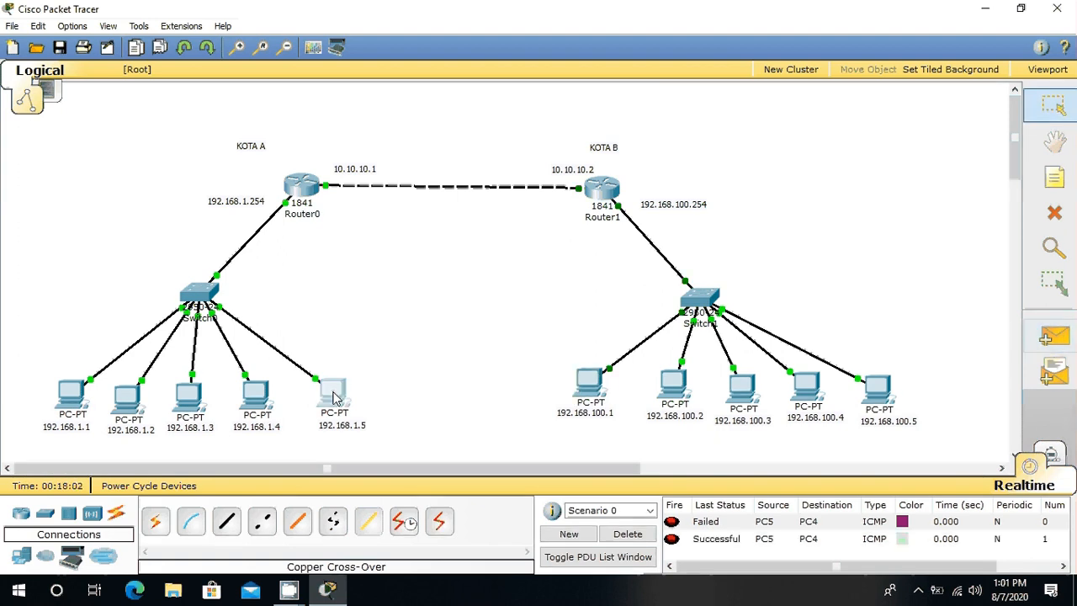
pyautogui.click(627, 535)
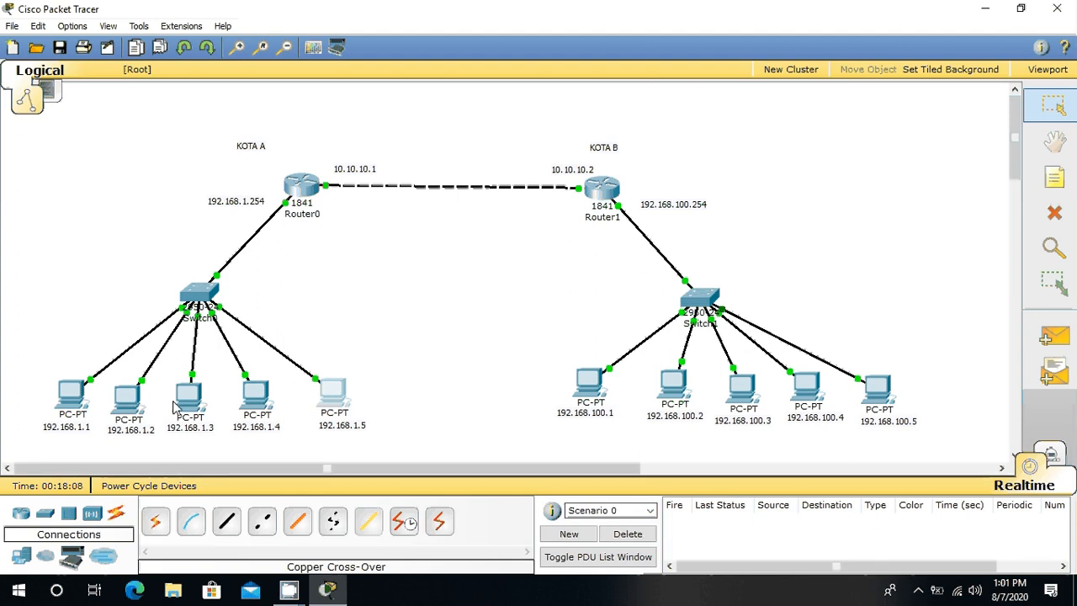
# Step: Open the Command Prompt on the PC at 192.168.1.1 and ping 192.168.100.3
pyautogui.moveTo(155, 414)
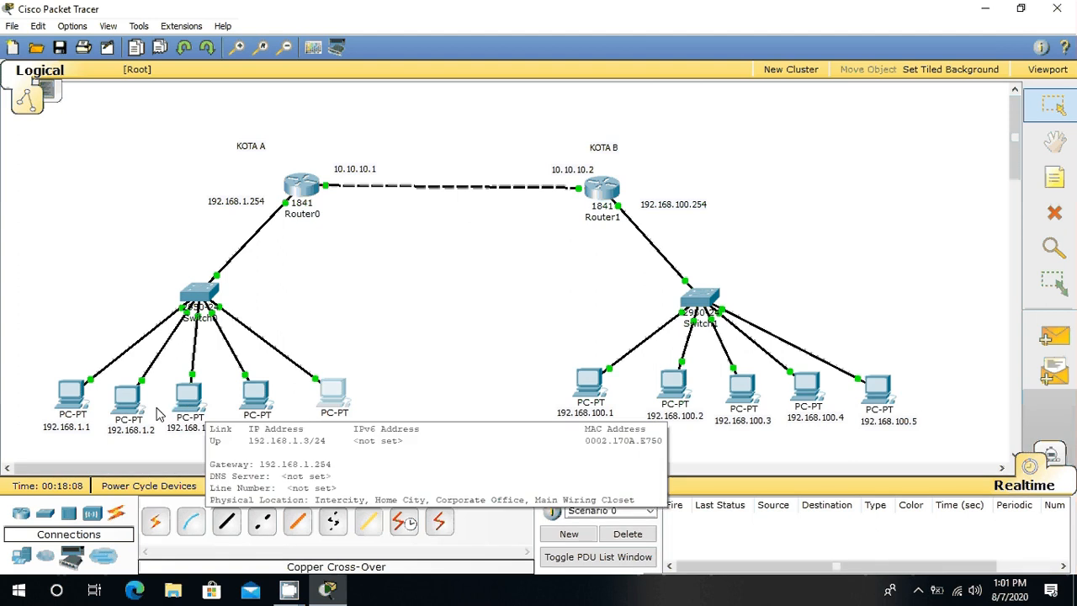
pyautogui.click(72, 399)
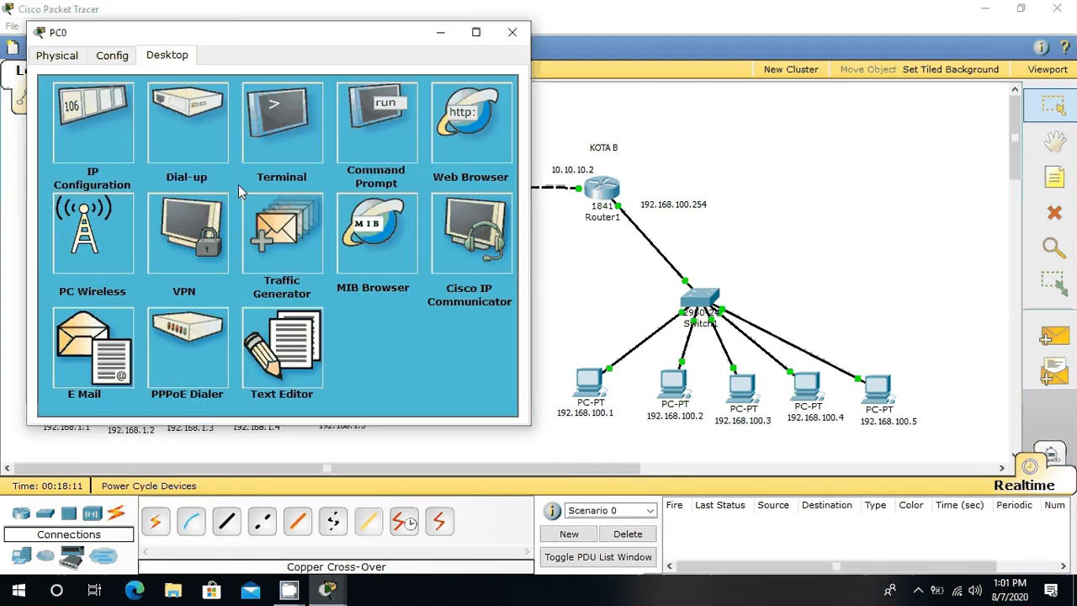
pyautogui.click(380, 147)
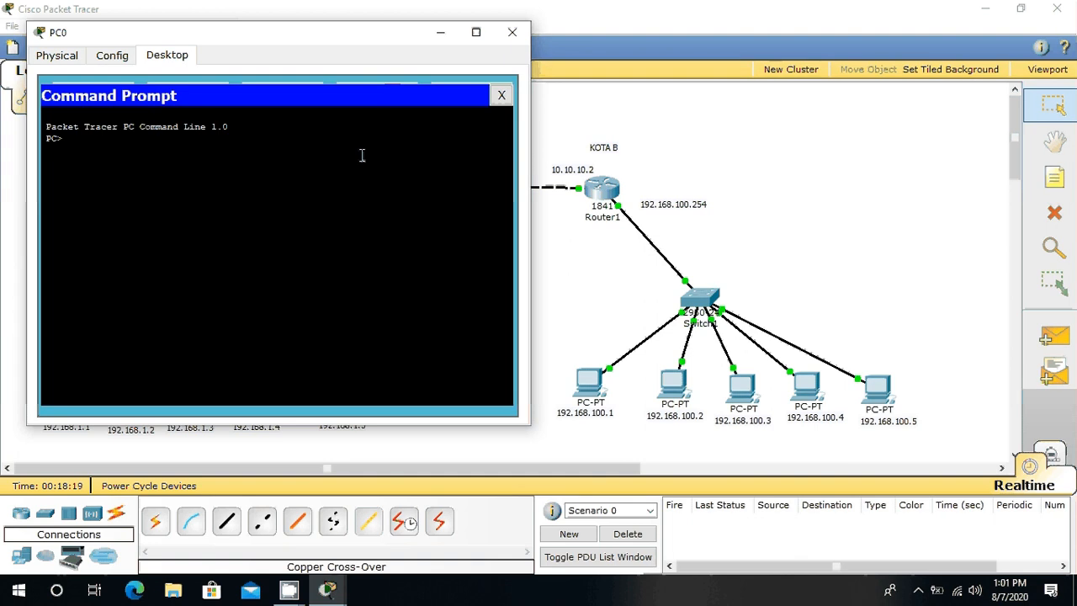
pyautogui.write('PING')
pyautogui.press('BackSpace')
pyautogui.press('BackSpace')
pyautogui.press('BackSpace')
pyautogui.press('BackSpace')
pyautogui.write('ping')
pyautogui.write('192')
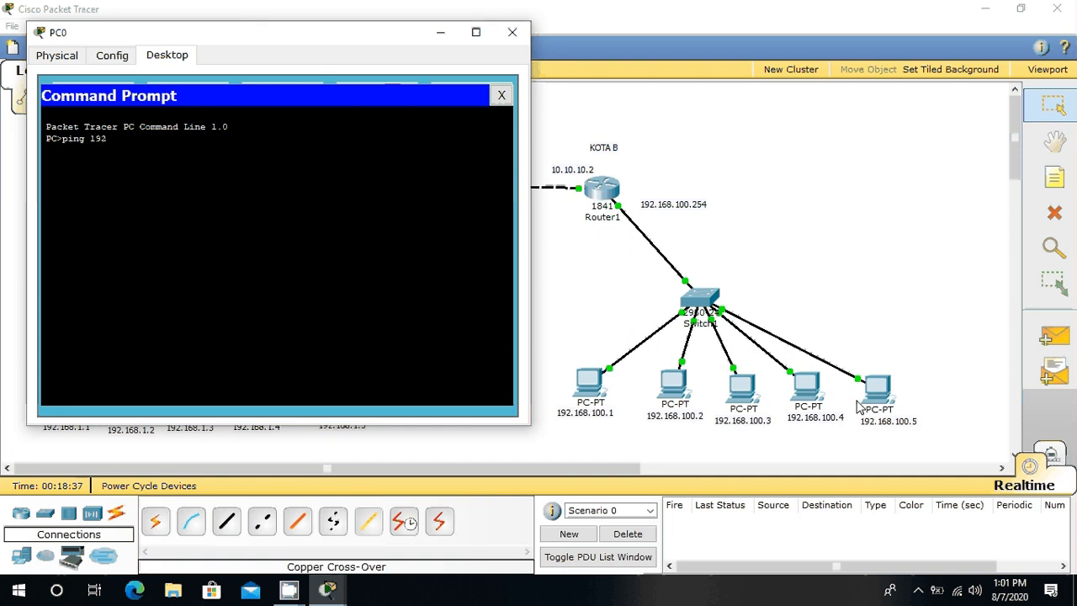
pyautogui.write('.168.')
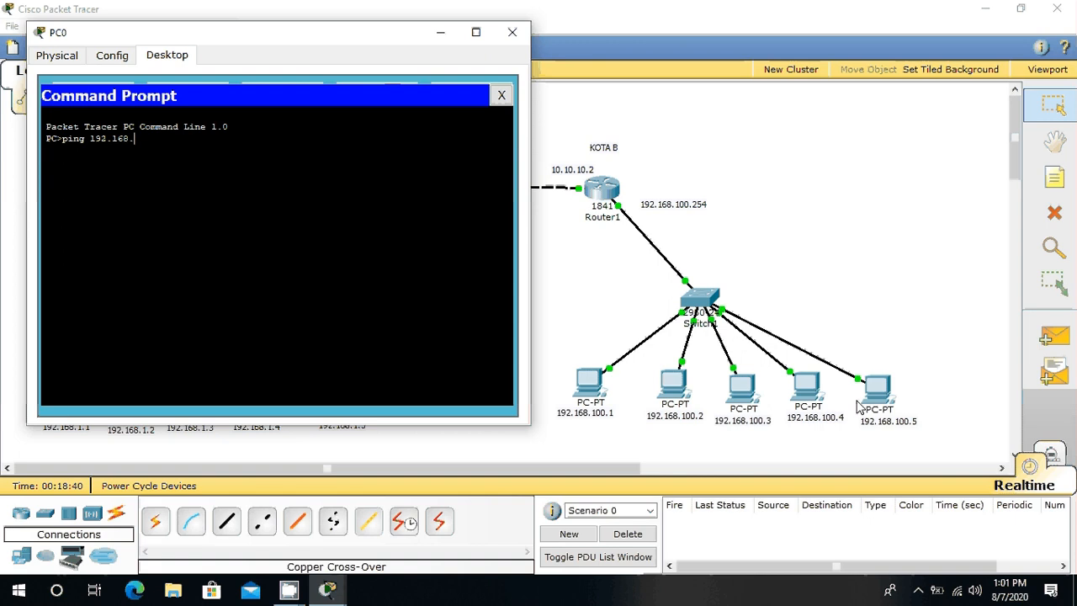
pyautogui.write('100.3')
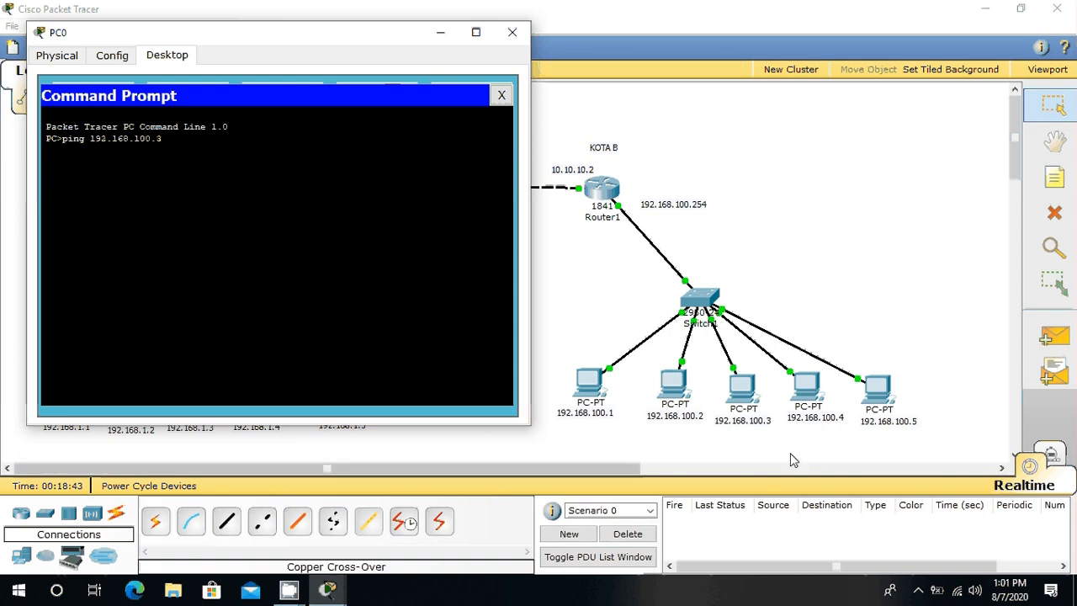
pyautogui.press('Return')
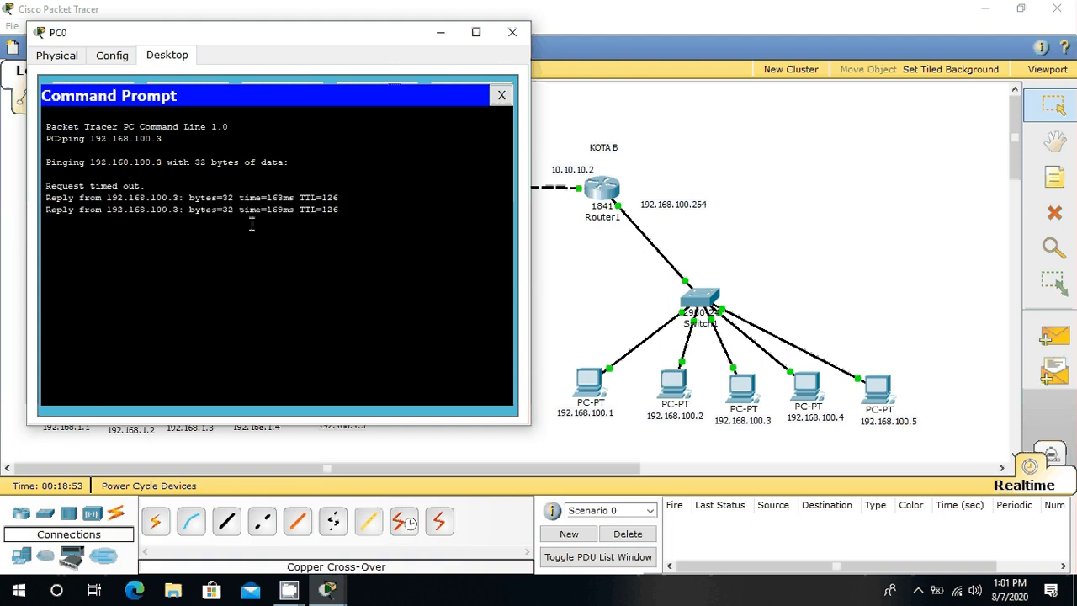
# Step: Move PC0's window aside to compare the ping output with the topology, and close the window
pyautogui.moveTo(365, 39); pyautogui.dragTo(693, 268)
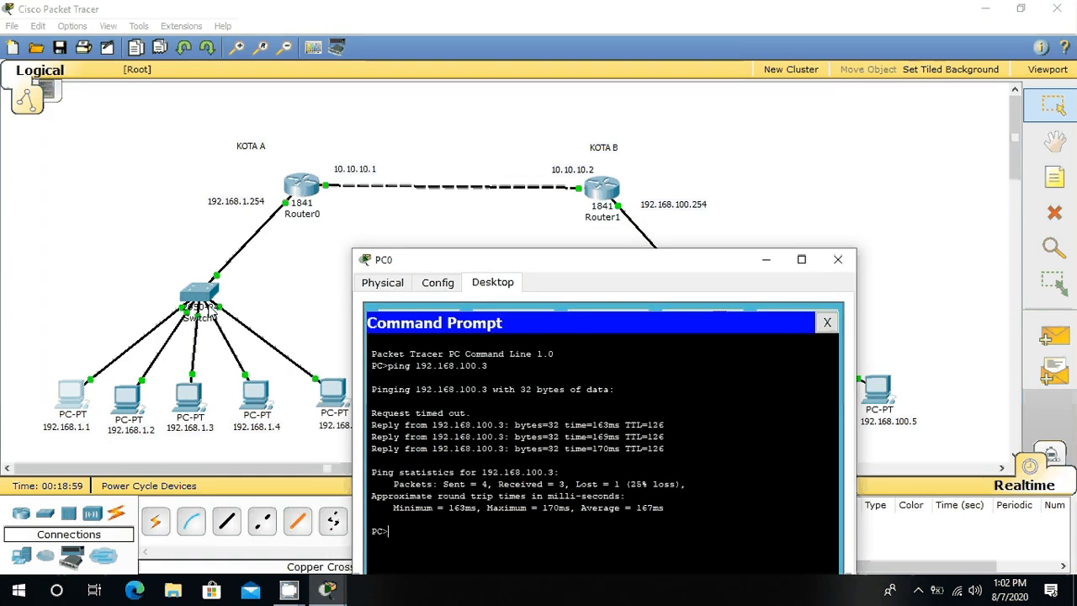
pyautogui.moveTo(679, 264); pyautogui.dragTo(577, 126)
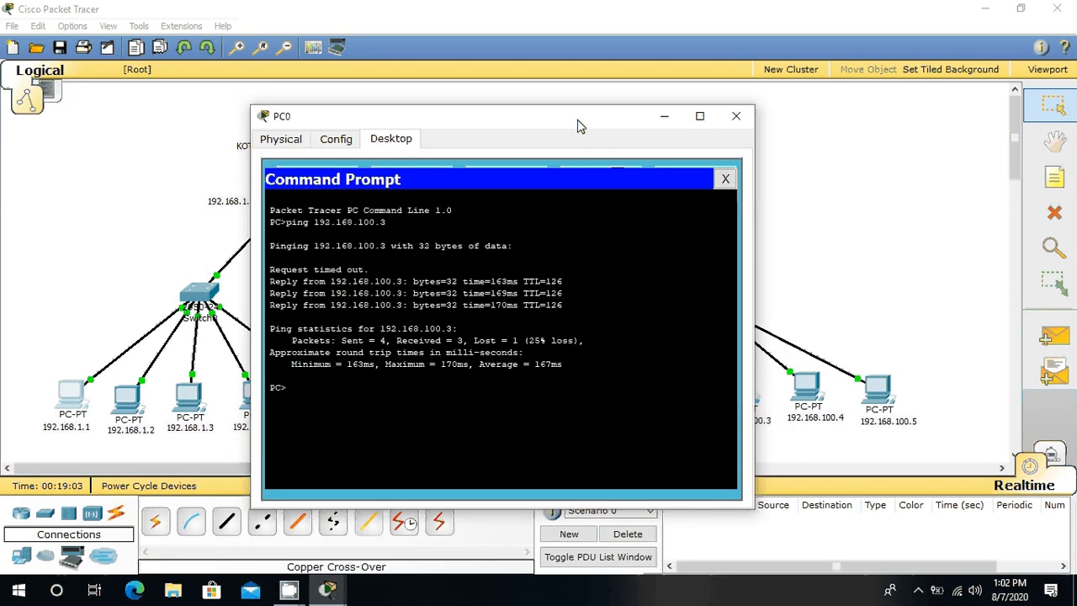
pyautogui.click(736, 116)
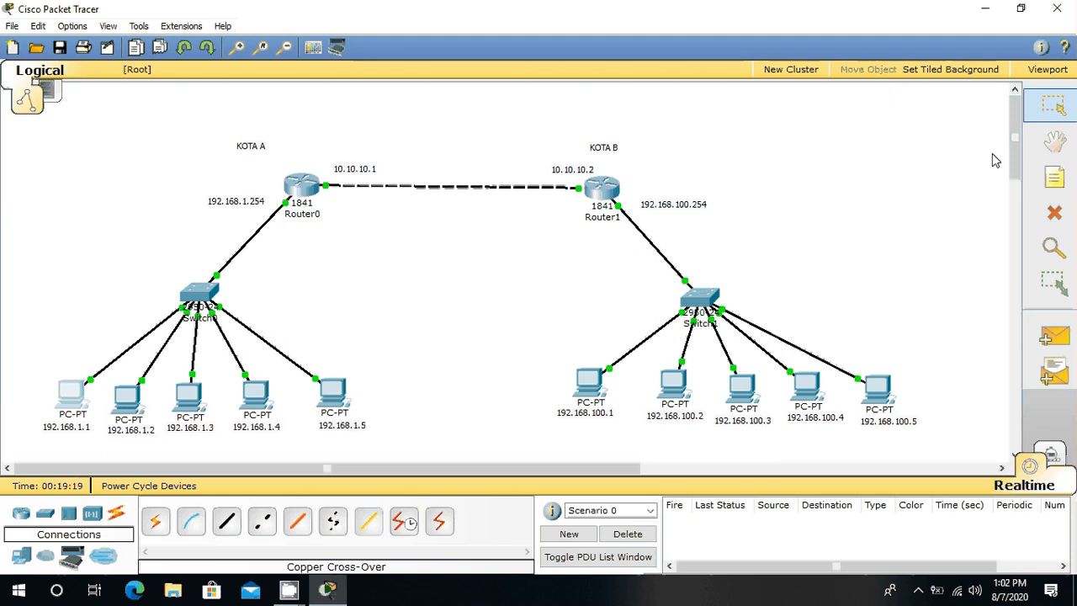
pyautogui.click(294, 595)
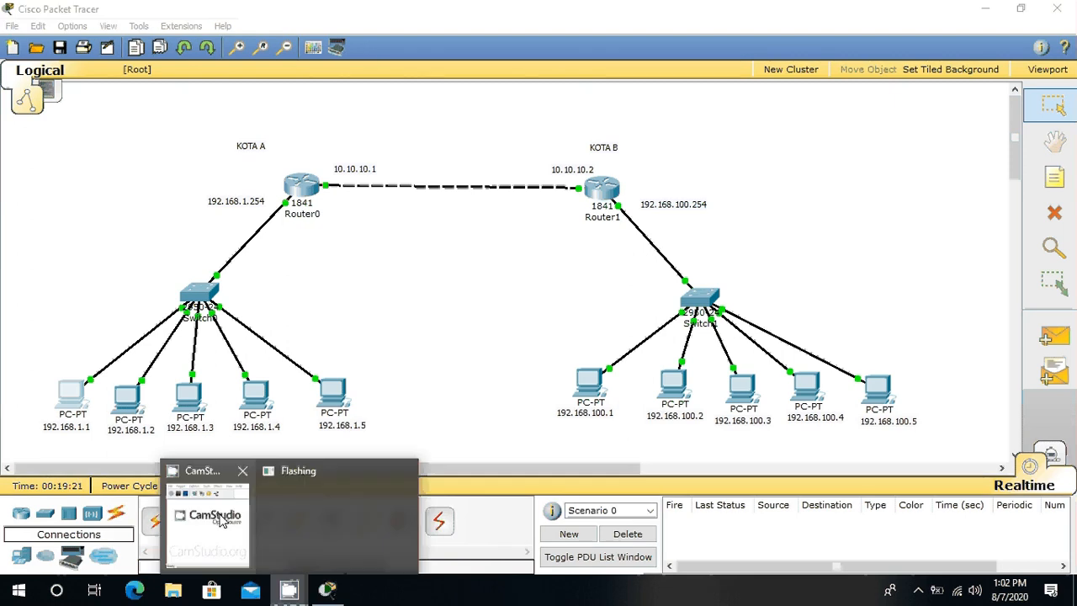
pyautogui.click(226, 474)
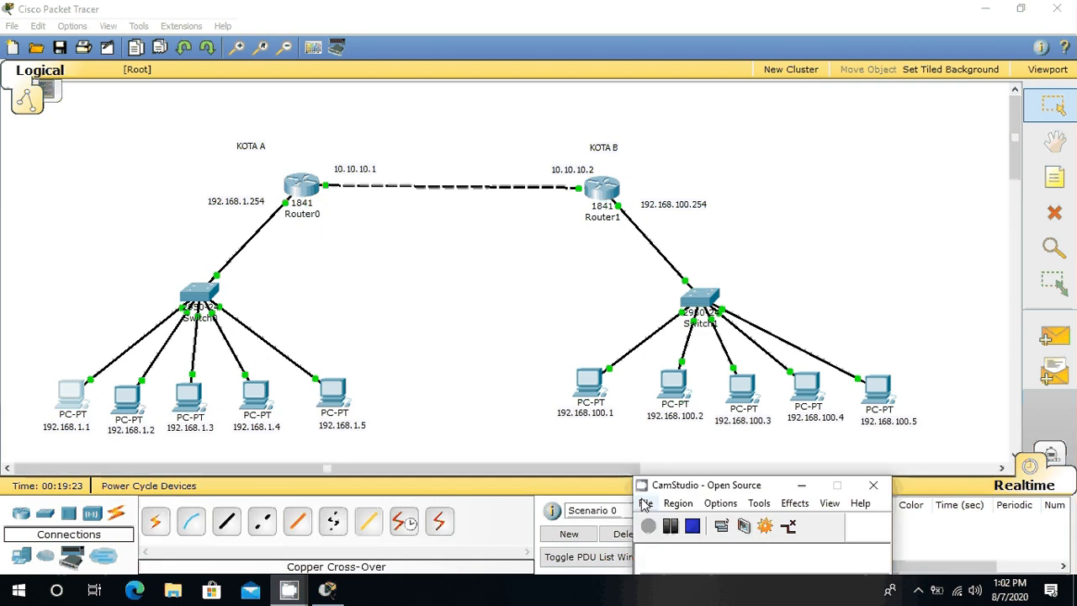